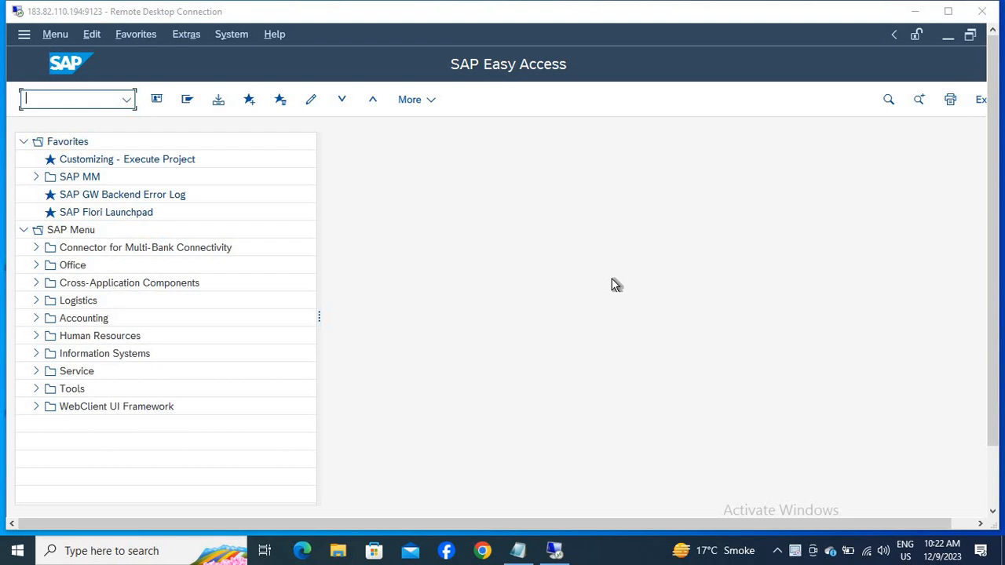
Switch to Notepad, clear the existing note, and write "1-OX15" as the first line.
{"action": "left_click", "coordinate": [518, 551]}
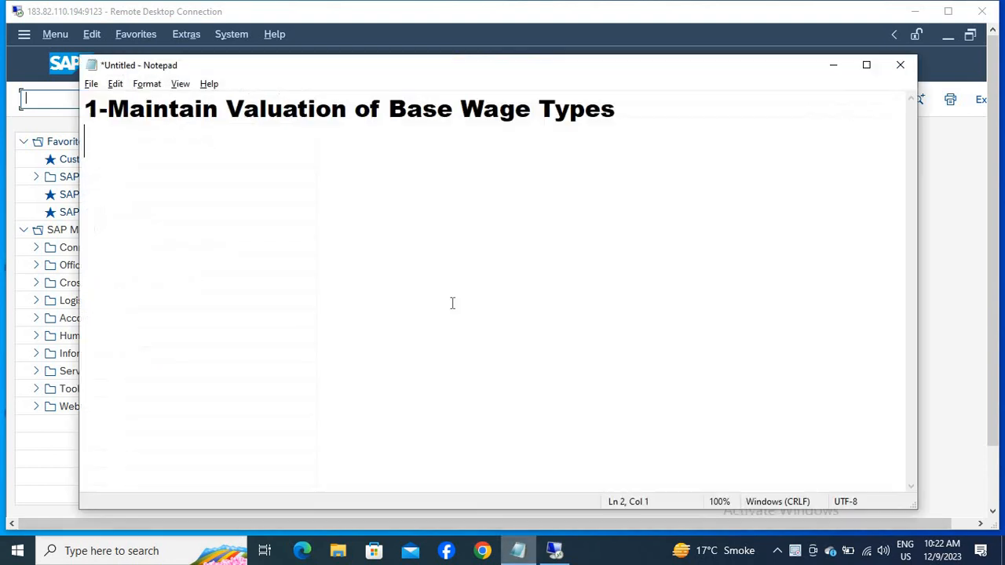
{"action": "key", "text": "ctrl+z"}
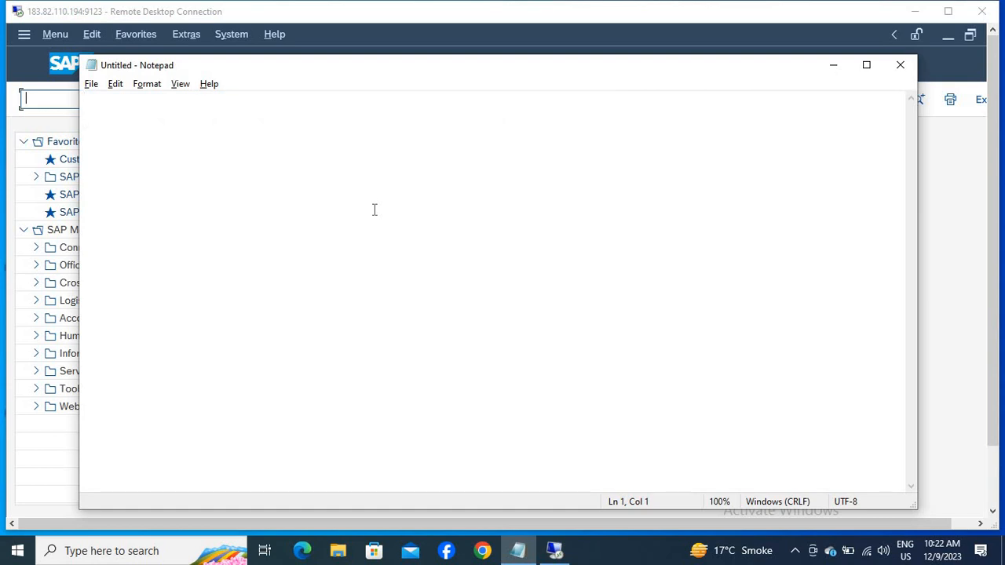
{"action": "type", "text": "1-O"}
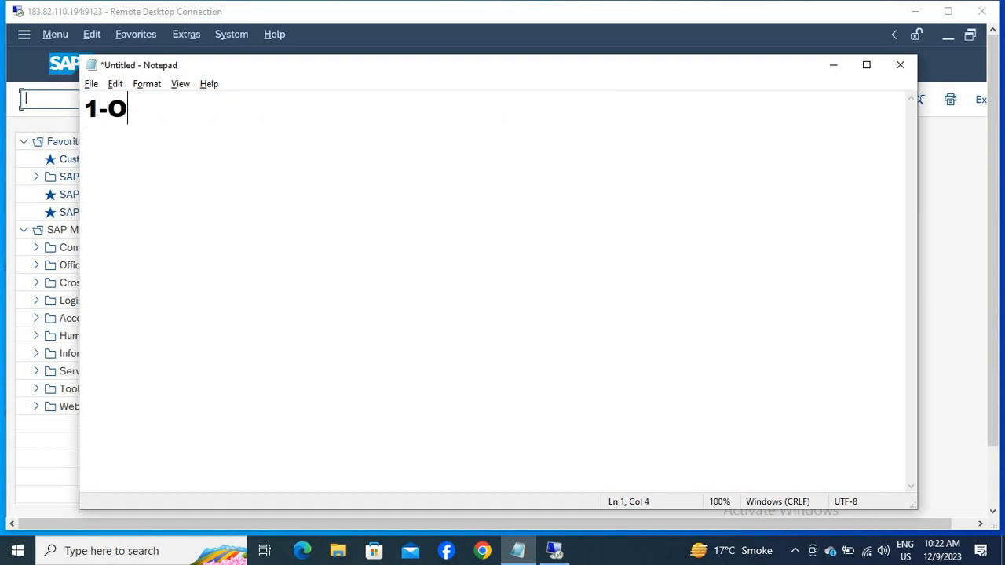
{"action": "type", "text": "X15"}
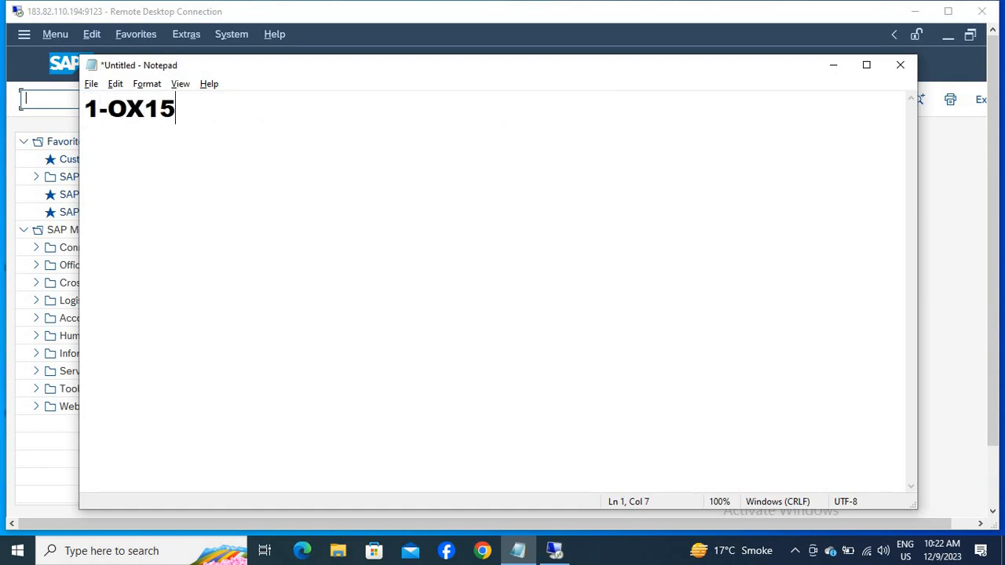
{"action": "key", "text": "Return"}
Return to the SAP session, run transaction OX15, and start a new internal trading partner entry.
{"action": "key", "text": "alt+Tab"}
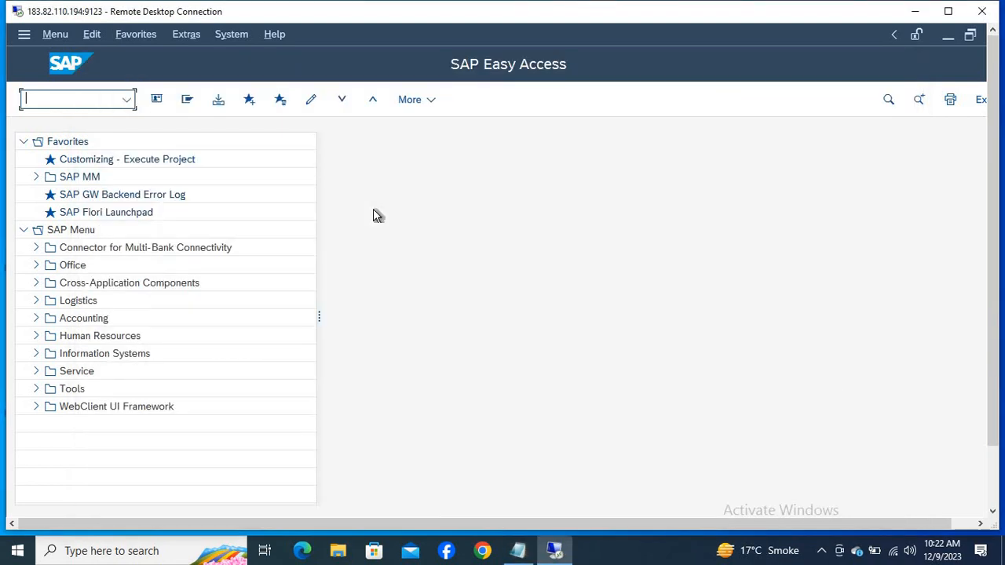
{"action": "type", "text": "OX15"}
{"action": "key", "text": "Return"}
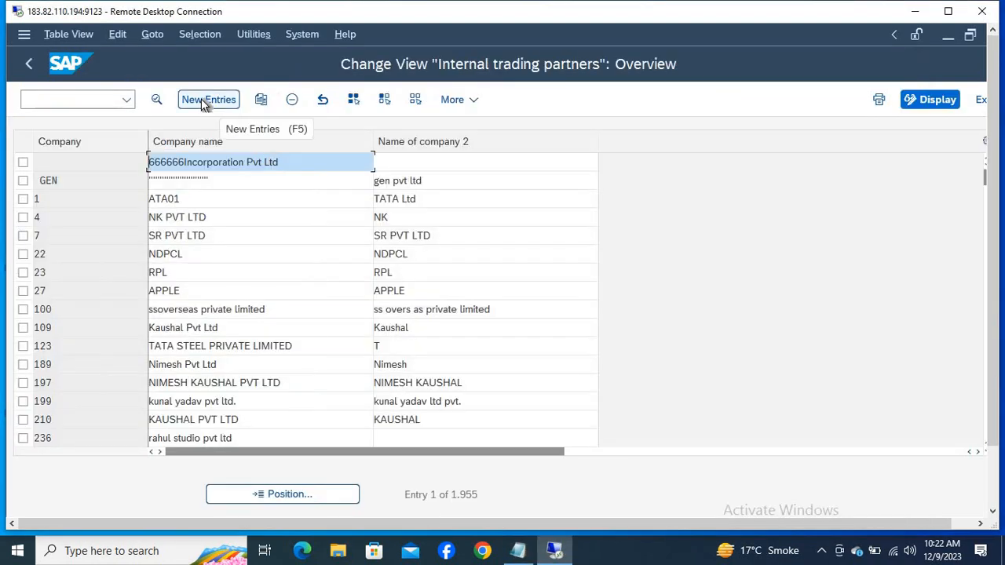
{"action": "left_click", "coordinate": [206, 99]}
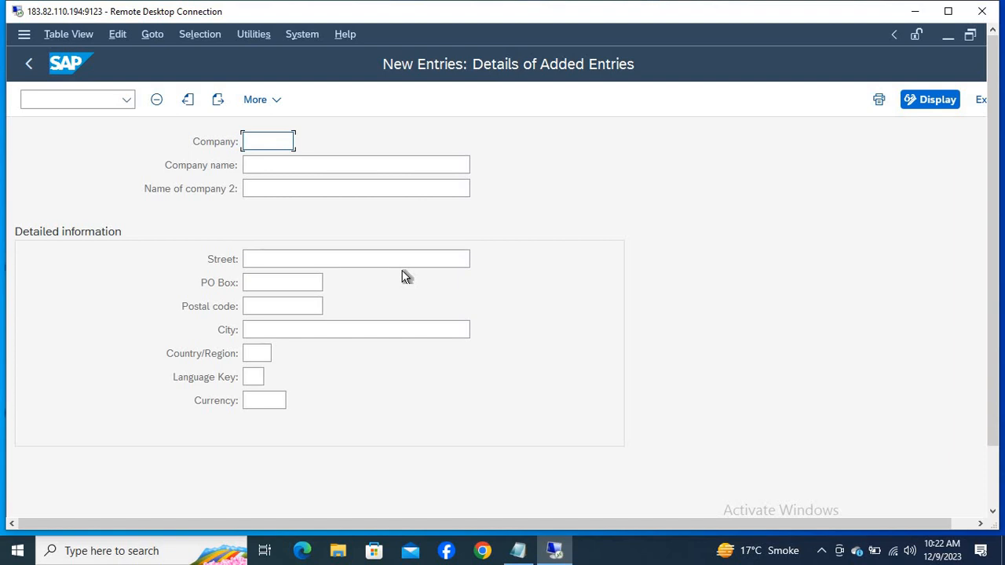
Enter HLMT as the company and HLMT PVT.LTD as both the company name and the name of company 2.
{"action": "type", "text": "H"}
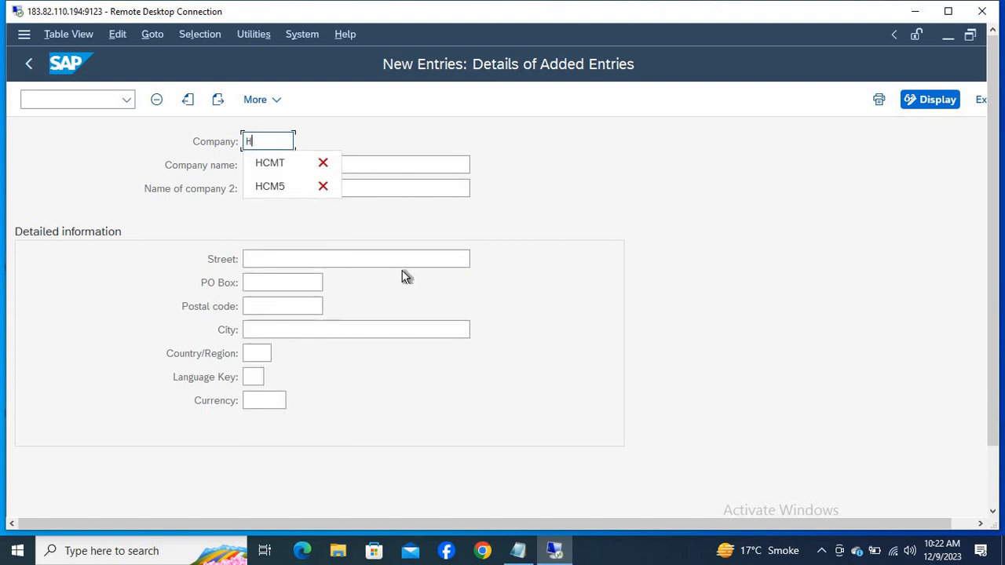
{"action": "type", "text": "LMT"}
{"action": "key", "text": "Tab"}
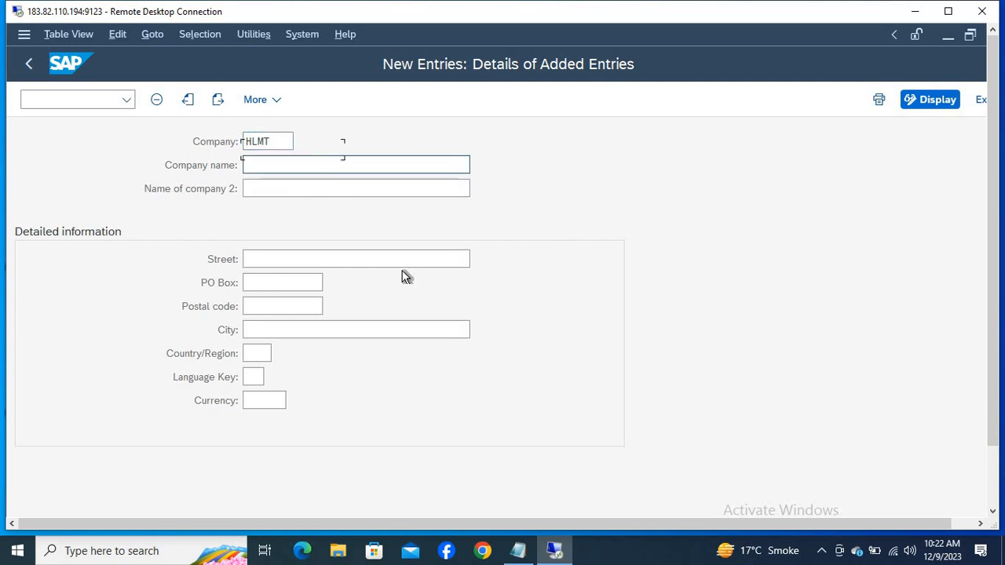
{"action": "type", "text": "HLMT PVT.LTD"}
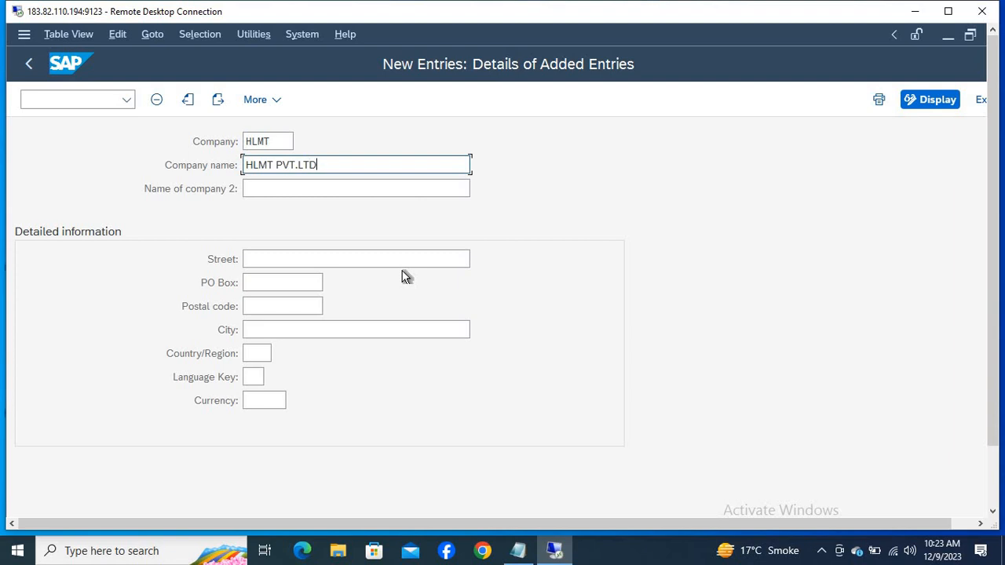
{"action": "key", "text": "Tab"}
{"action": "type", "text": "HLMT PVT.LTD"}
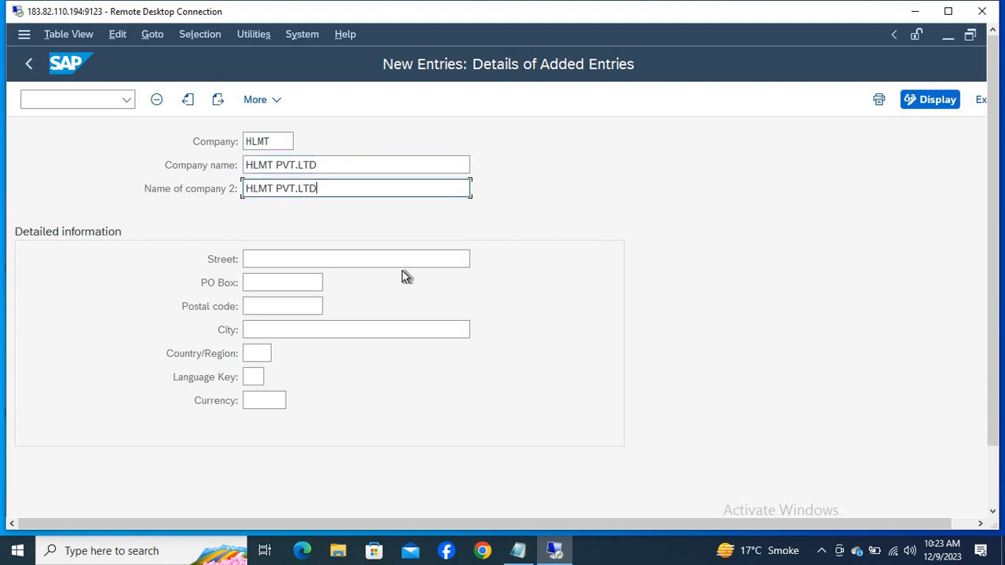
Fill in the company's street, PO box and postal code in the detailed information.
{"action": "key", "text": "Tab"}
{"action": "type", "text": "965478"}
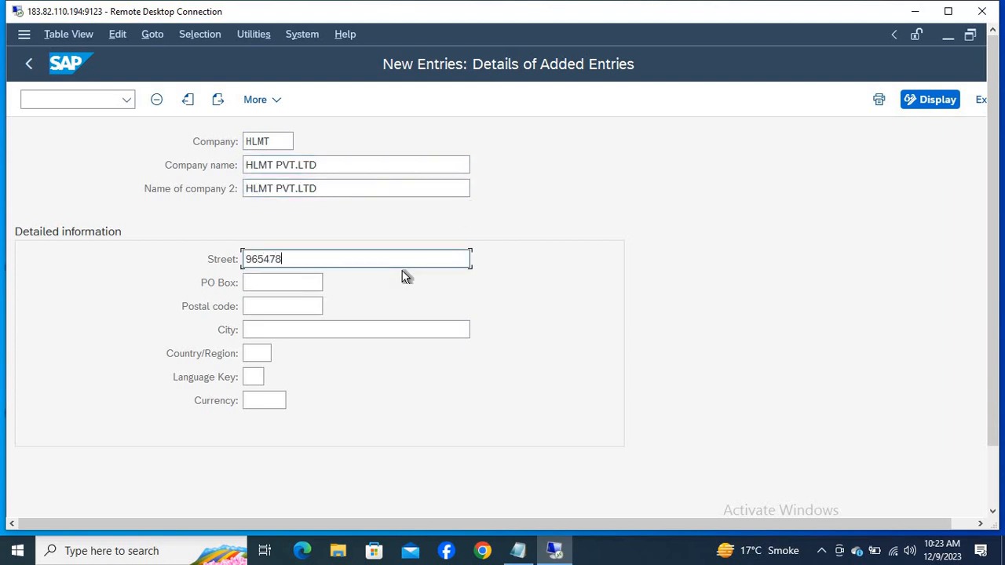
{"action": "key", "text": "Tab"}
{"action": "type", "text": "DELHI"}
{"action": "key", "text": "Tab"}
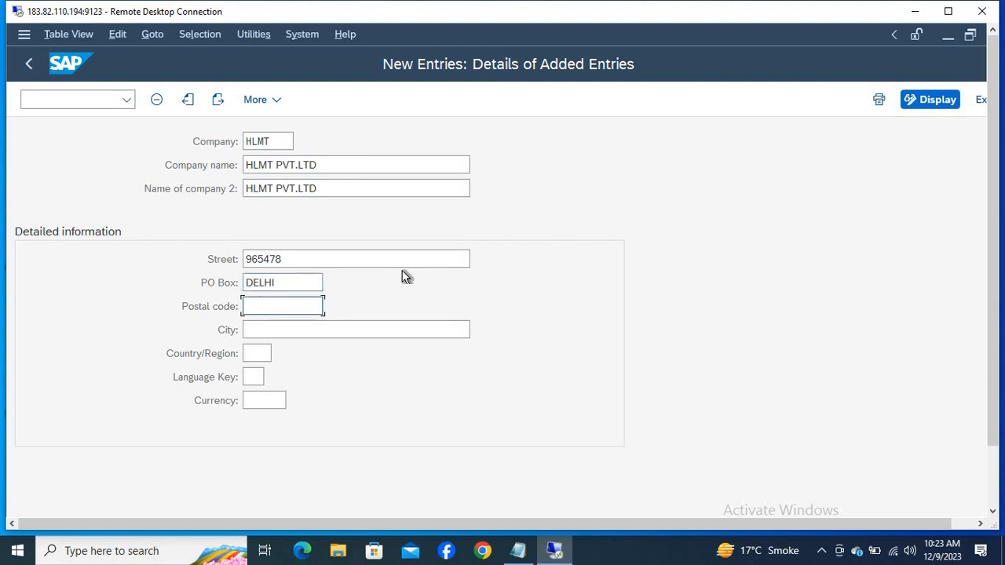
{"action": "type", "text": "110062"}
{"action": "key", "text": "Tab"}
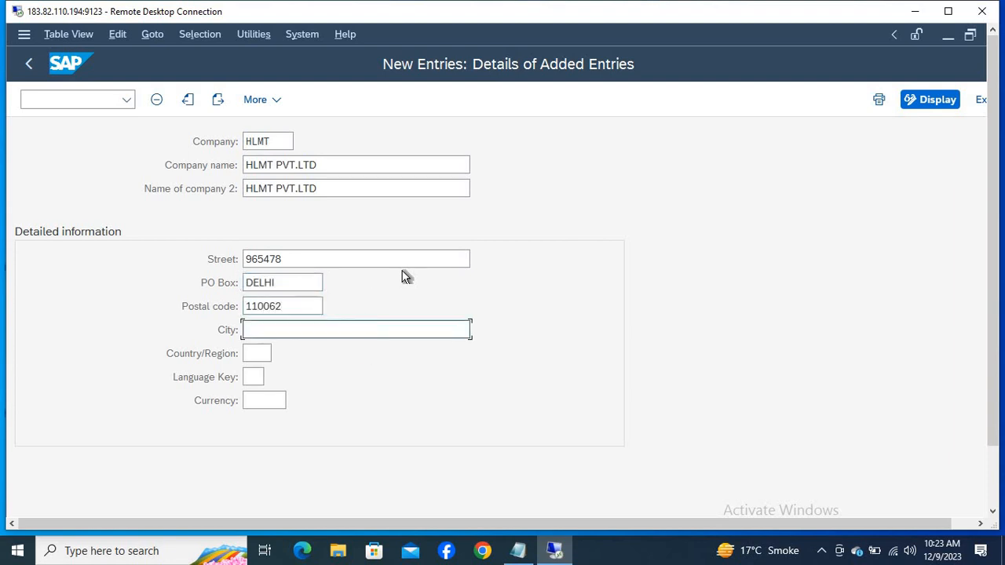
Set the company's city to NEW DELHI, country IN, language key EN and currency INR.
{"action": "type", "text": "NEW DELHI"}
{"action": "key", "text": "Tab"}
{"action": "type", "text": "IN"}
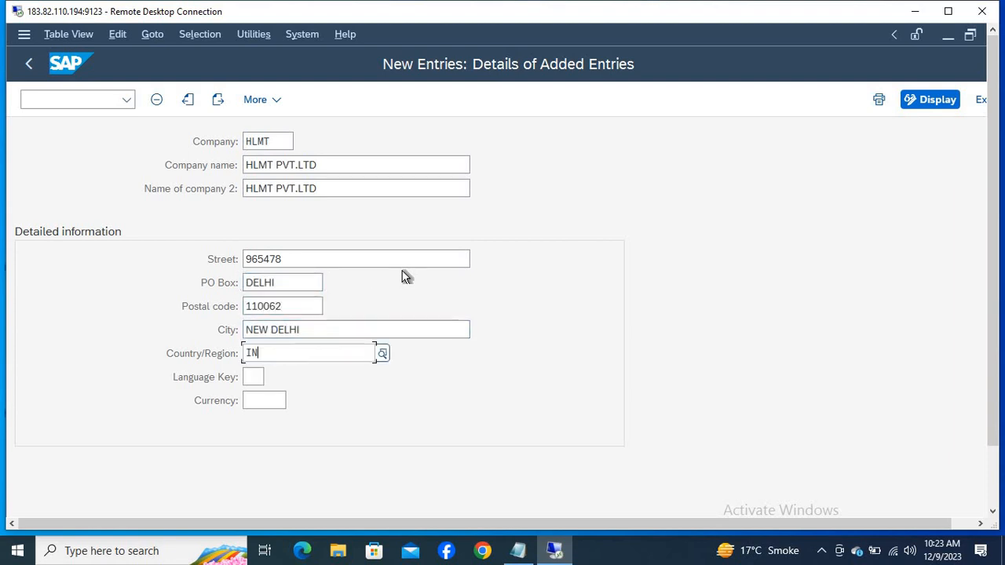
{"action": "key", "text": "Tab"}
{"action": "type", "text": "EN"}
{"action": "key", "text": "Tab"}
{"action": "type", "text": "INR"}
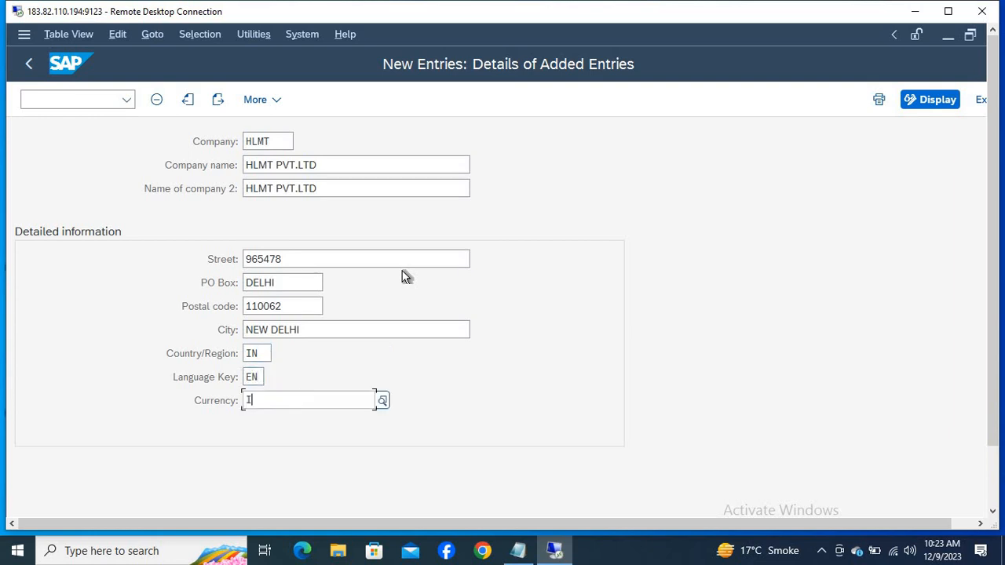
Maximize the remote session, save the HLMT company entry, and accept the proposed customizing request.
{"action": "left_click", "coordinate": [943, 14]}
{"action": "left_click", "coordinate": [931, 519]}
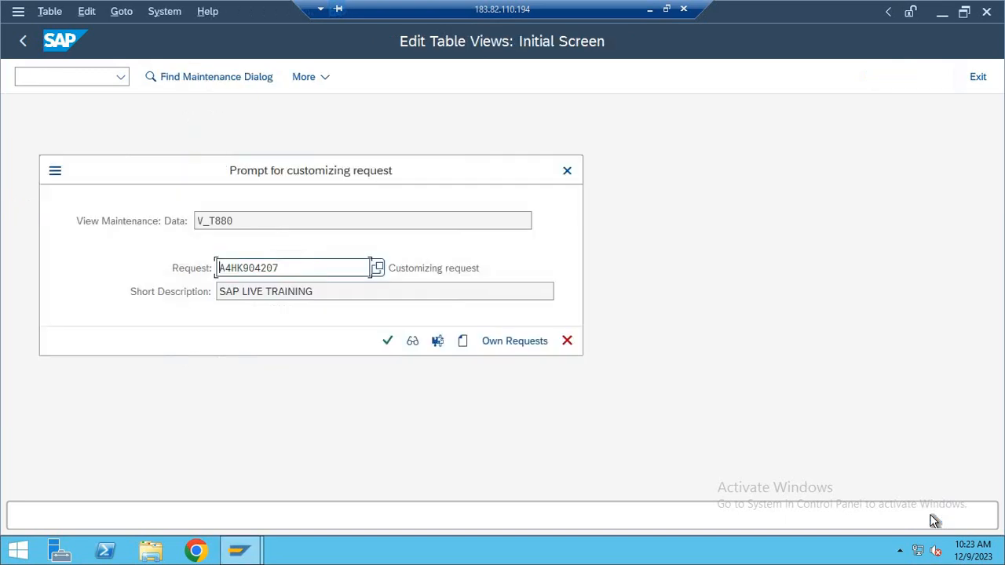
{"action": "key", "text": "Return"}
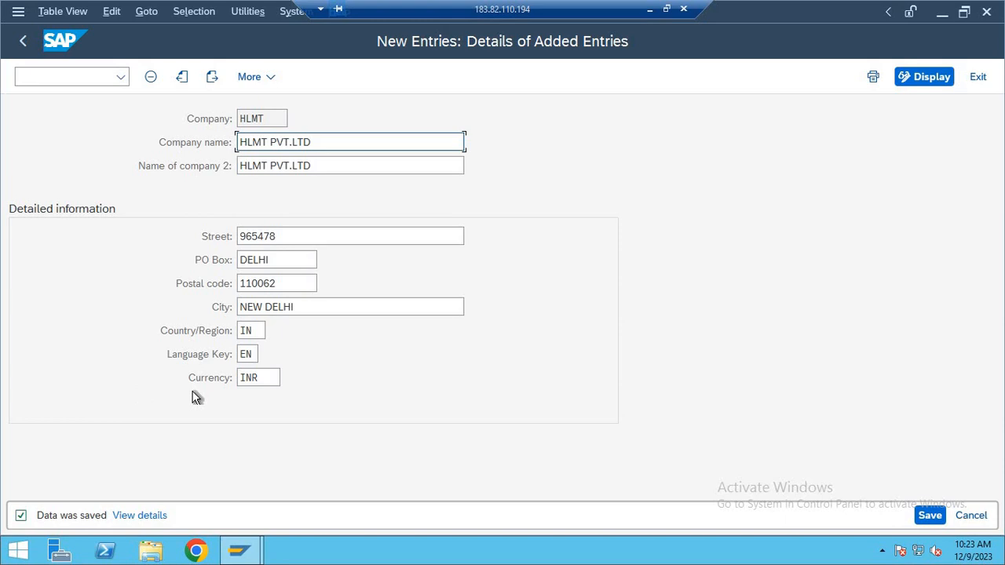
Minimize the remote session and add "2-OX02" as the second line of the Notepad note.
{"action": "left_click", "coordinate": [648, 9]}
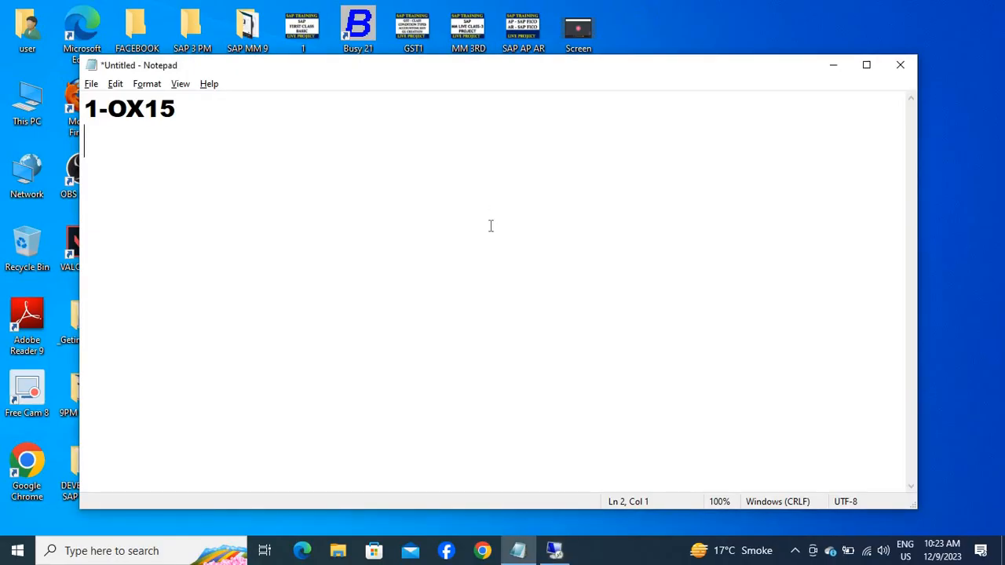
{"action": "type", "text": "2-O"}
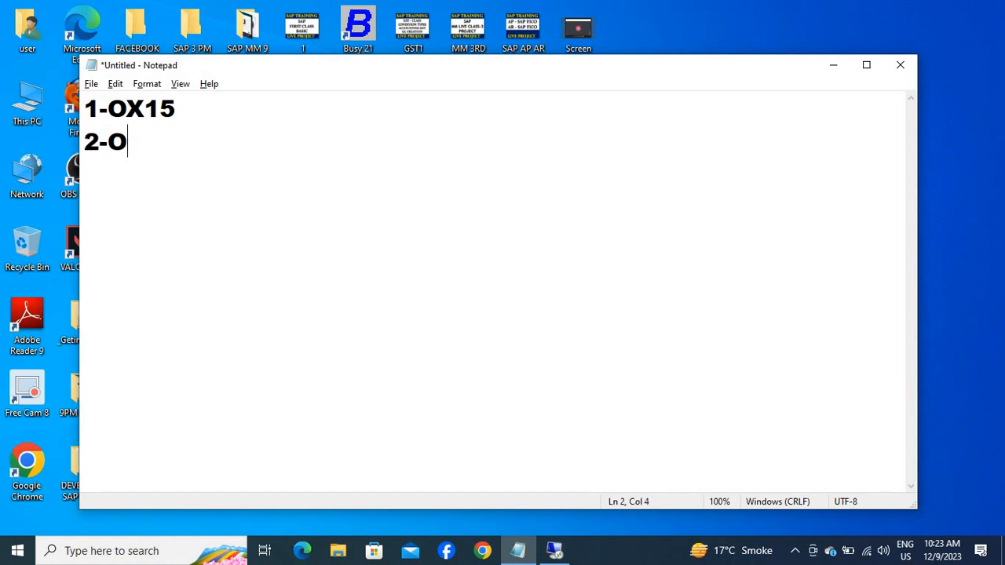
{"action": "type", "text": "X02"}
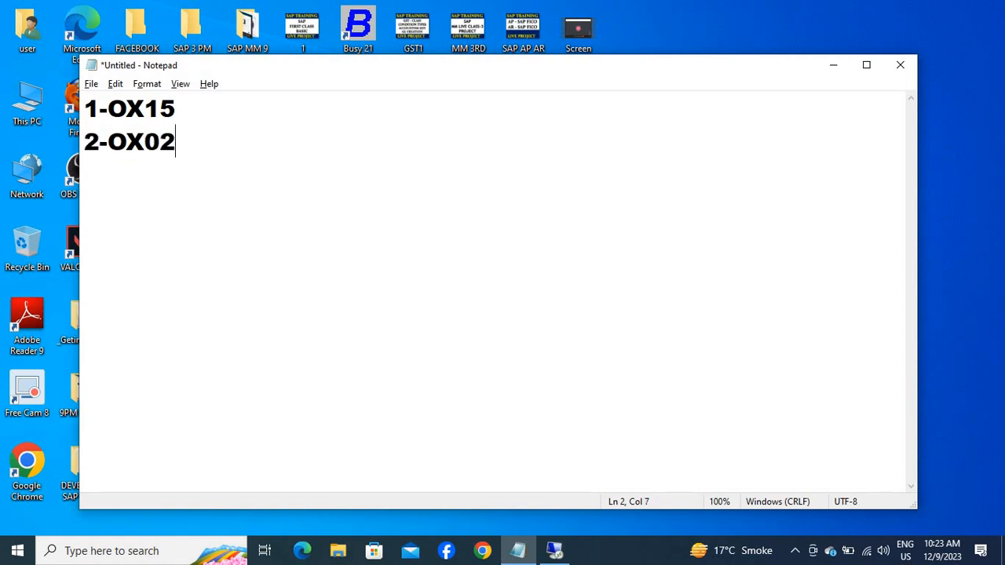
{"action": "key", "text": "Return"}
Return to SAP, leave the saved company entry, and run transaction OX02 to start a new company code entry.
{"action": "key", "text": "alt+Tab"}
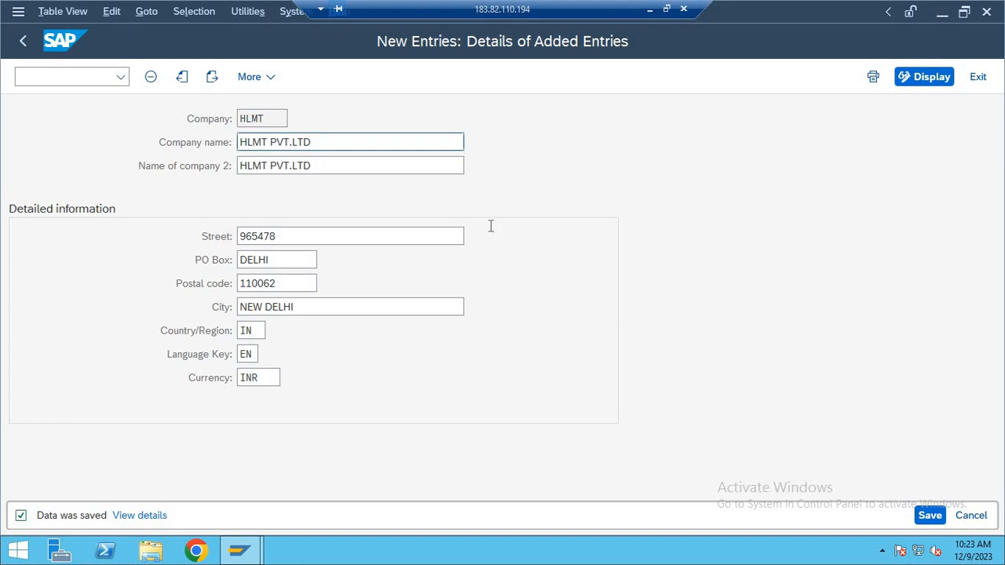
{"action": "key", "text": "F3"}
{"action": "key", "text": "F3"}
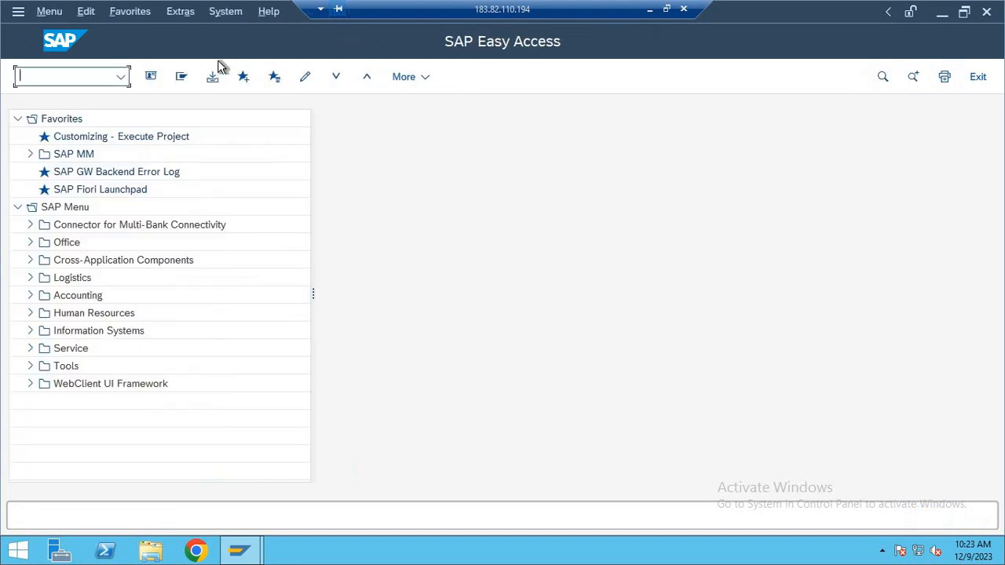
{"action": "type", "text": "OX02"}
{"action": "key", "text": "Return"}
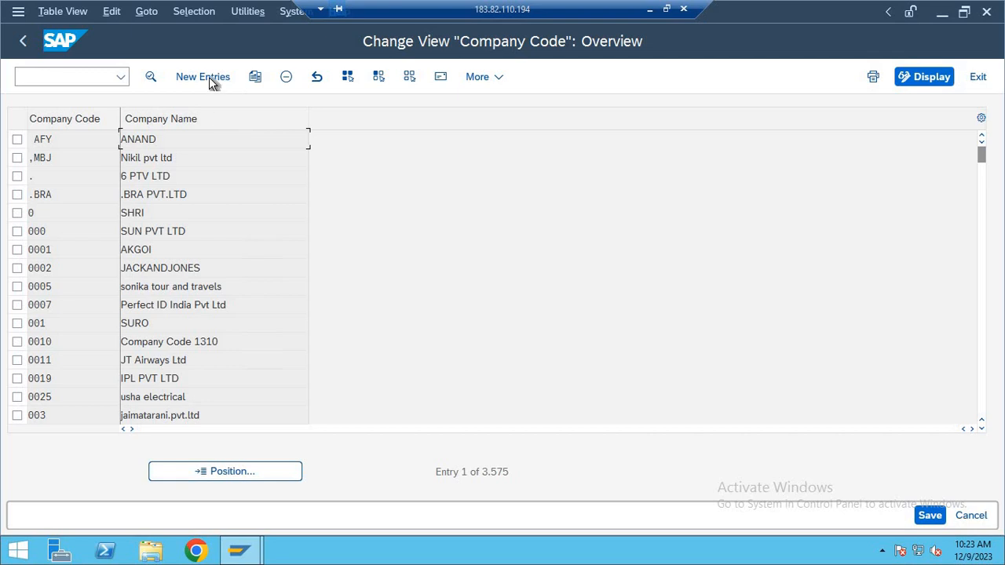
{"action": "left_click", "coordinate": [211, 81]}
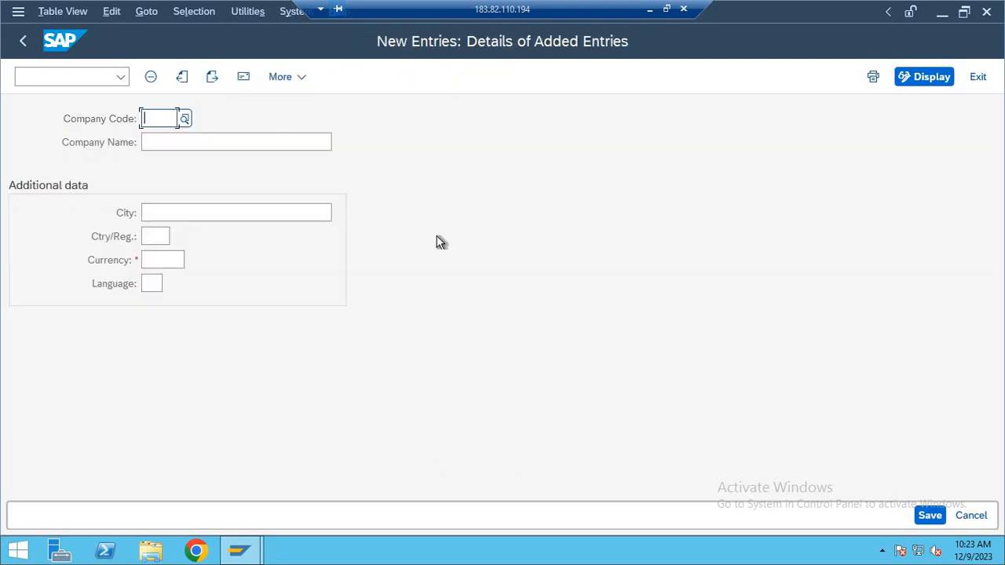
Enter company code HLMT with company name HLMT PVT.LTD and city NEW DELHI.
{"action": "type", "text": "HLMT"}
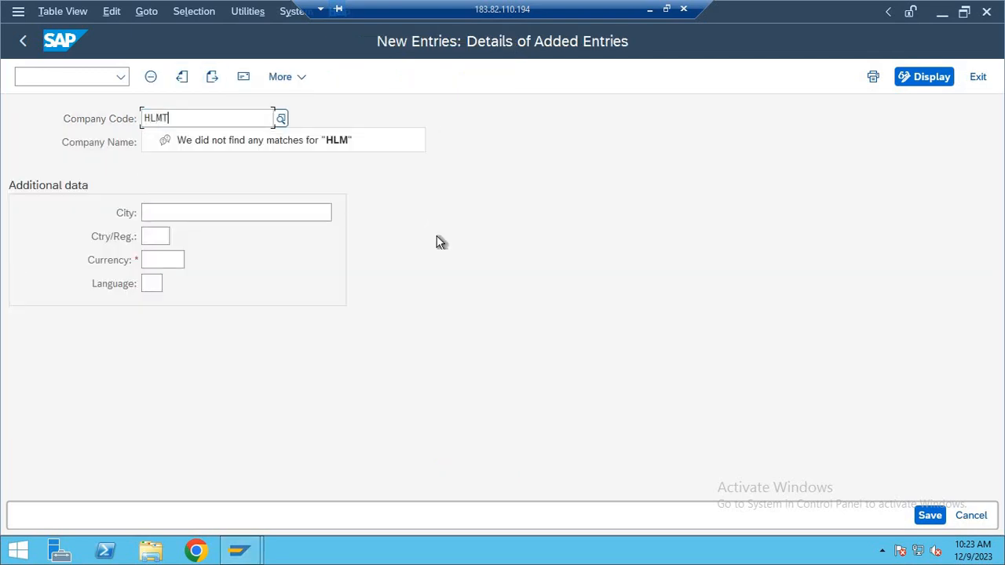
{"action": "key", "text": "Tab"}
{"action": "type", "text": "HLMT PVT.LTD"}
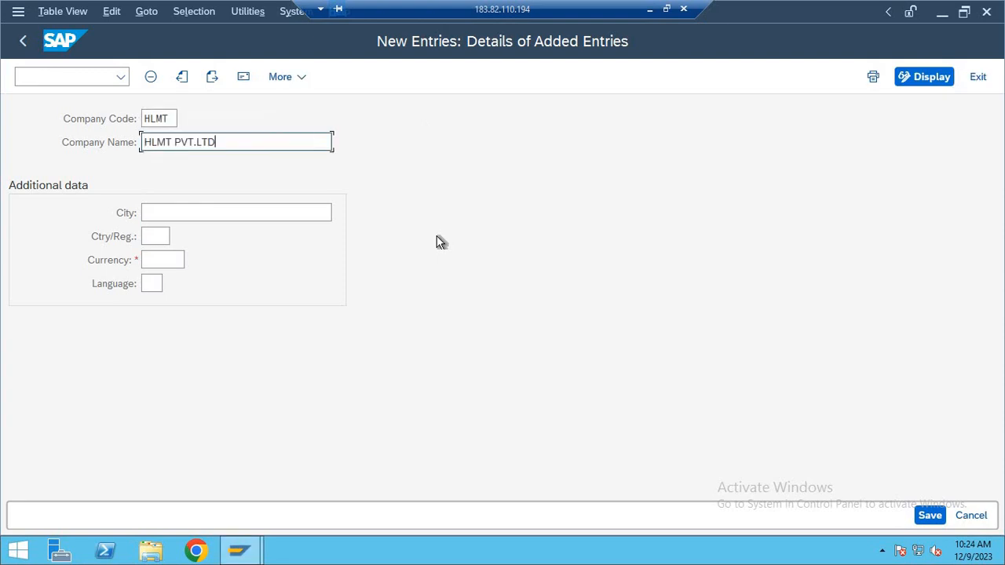
{"action": "key", "text": "Tab"}
{"action": "type", "text": "NEW DELHI"}
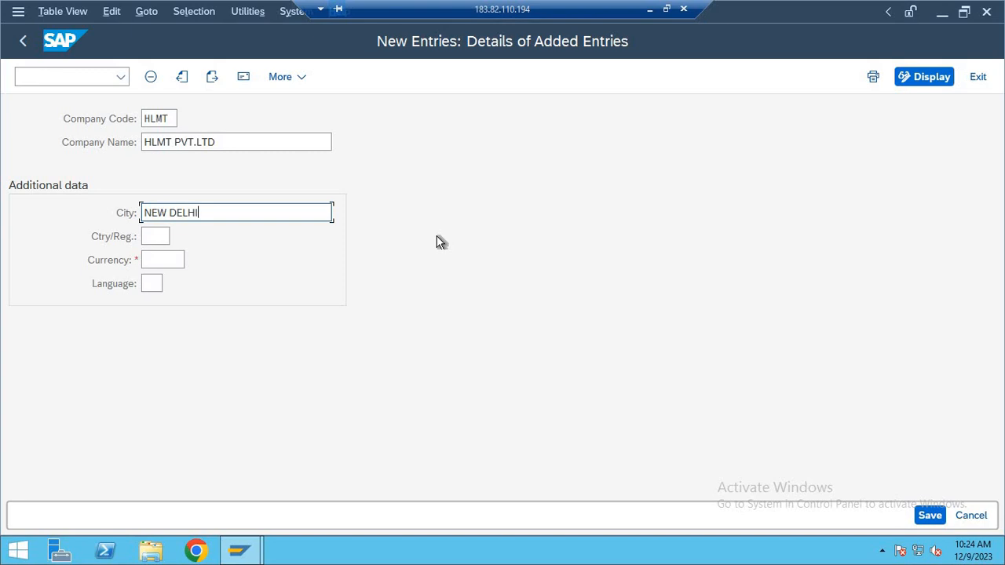
{"action": "key", "text": "Tab"}
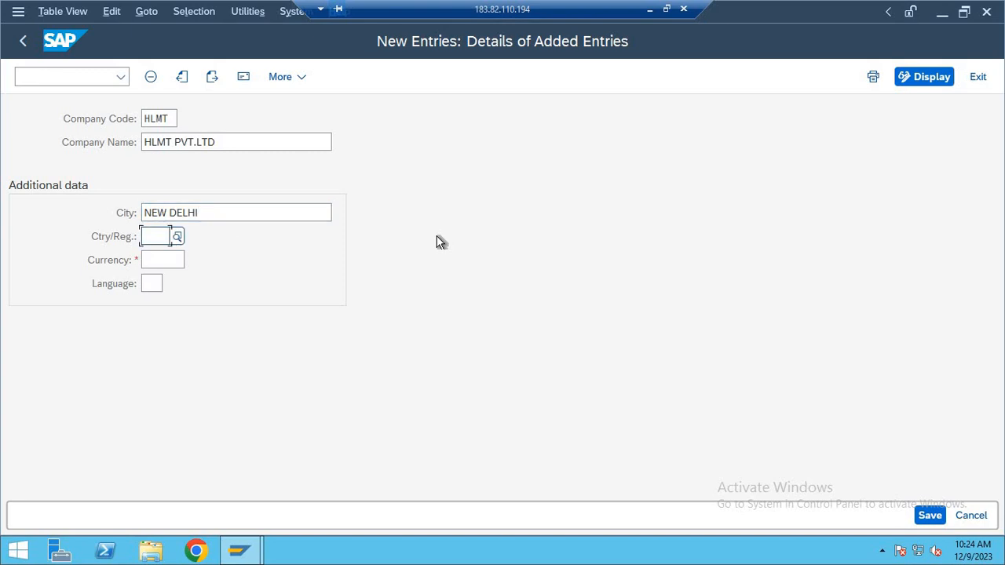
Set the company code's country to IN, currency to INR and language to EN, and save the entry.
{"action": "type", "text": "IN"}
{"action": "key", "text": "Tab"}
{"action": "type", "text": "INR"}
{"action": "key", "text": "Tab"}
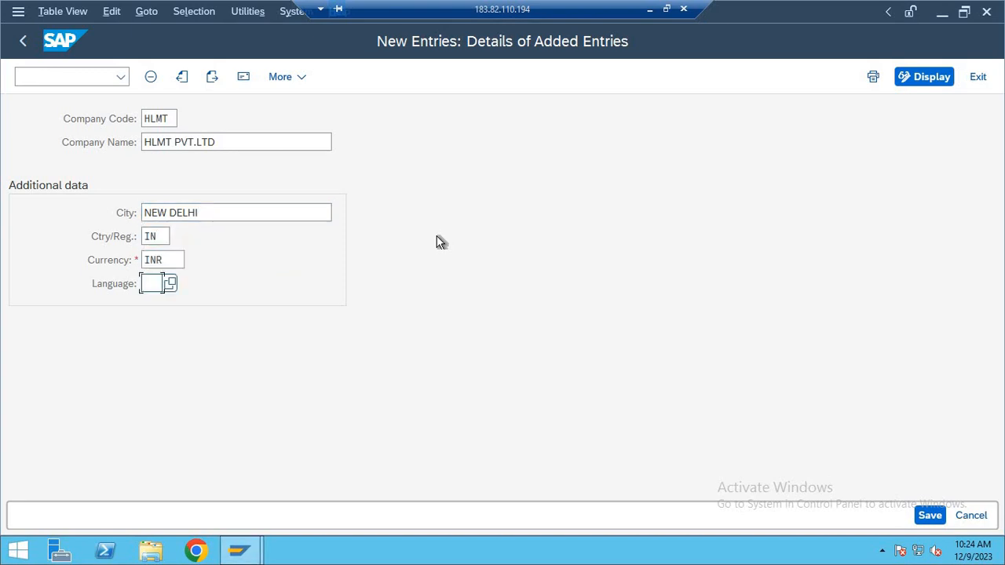
{"action": "type", "text": "EN"}
{"action": "left_click", "coordinate": [930, 515]}
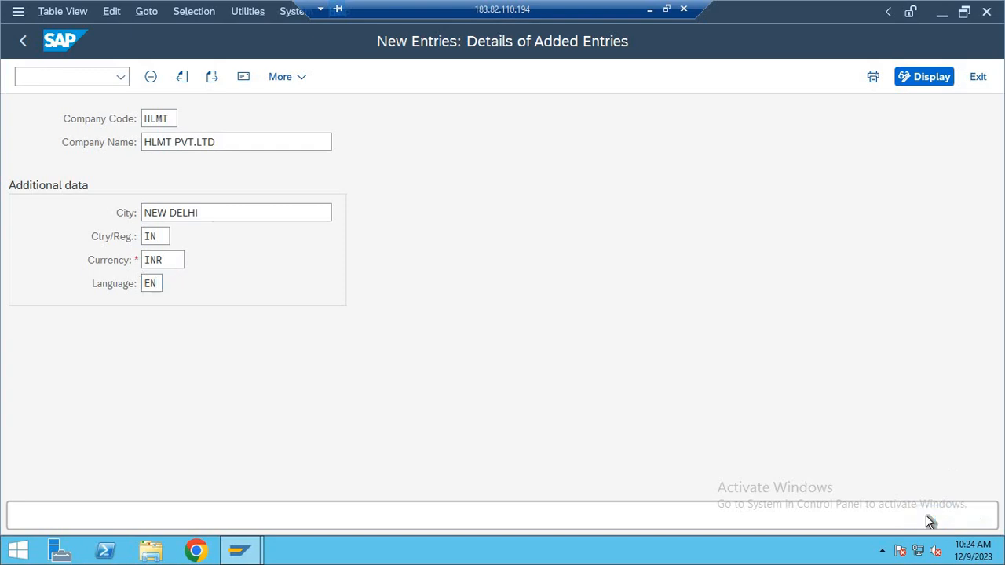
Set the title to Company and the name to HLMT PVT.LTD in the company code's address.
{"action": "left_click", "coordinate": [541, 118]}
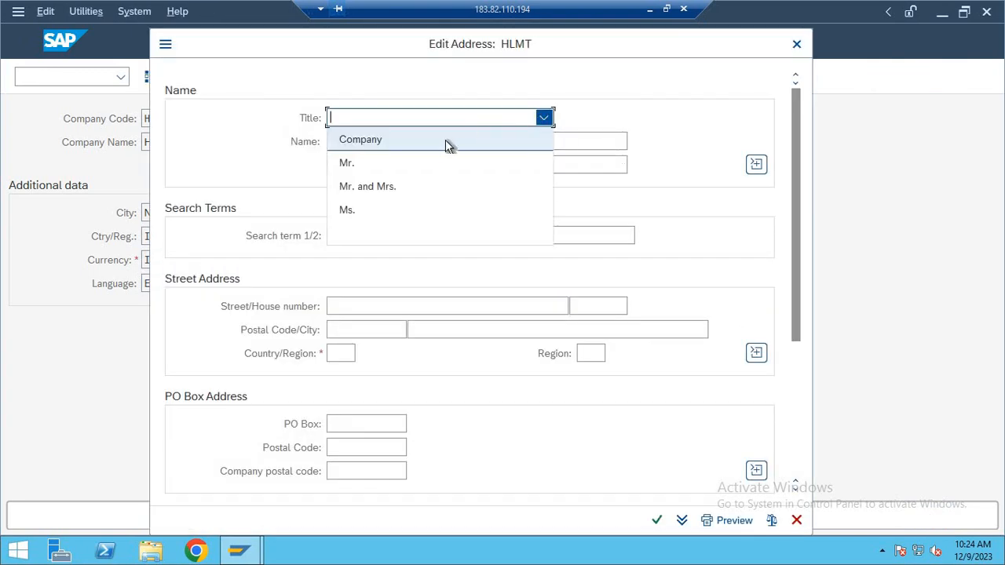
{"action": "left_click", "coordinate": [442, 142]}
{"action": "left_click", "coordinate": [406, 141]}
{"action": "type", "text": "HLMT PVT.LTD"}
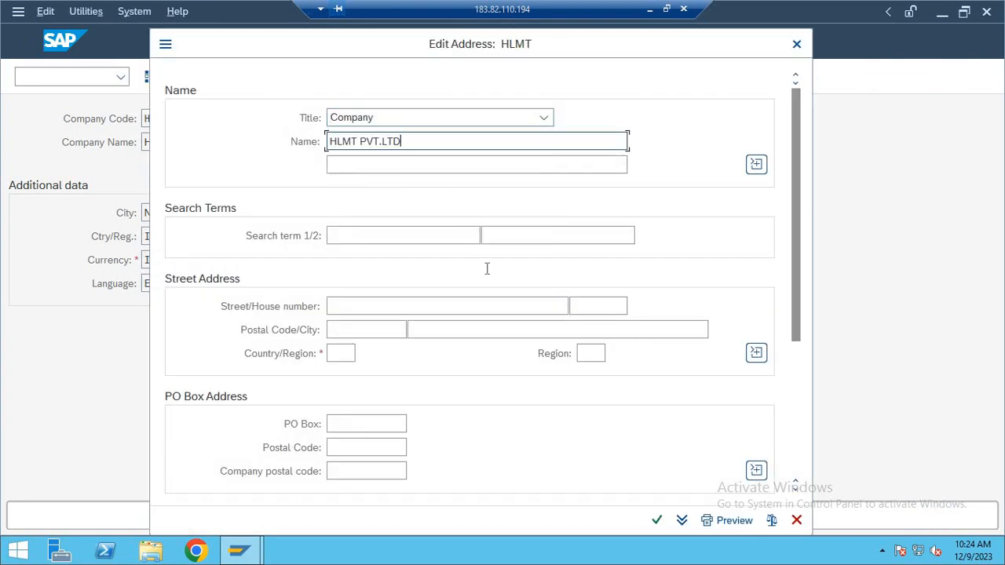
Enter the street number and postal code in the company code's address, set country IN and region DL, and confirm the address.
{"action": "left_click", "coordinate": [365, 305]}
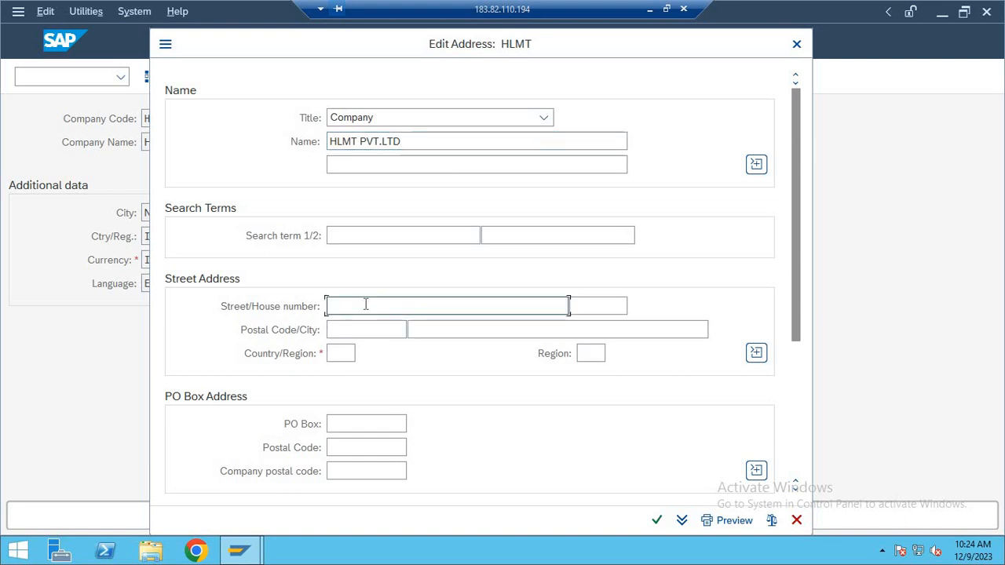
{"action": "type", "text": "8877878"}
{"action": "key", "text": "Tab"}
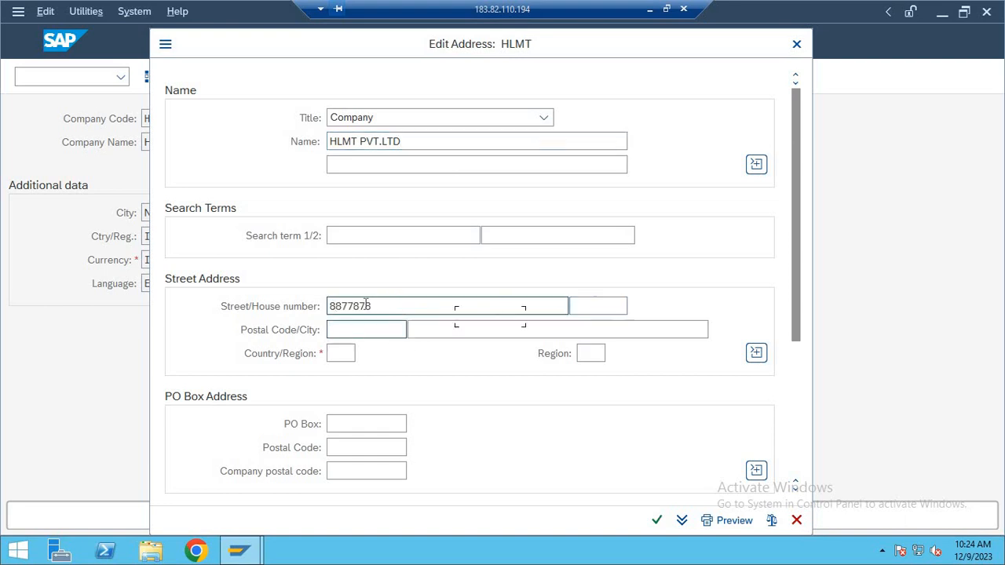
{"action": "type", "text": "110"}
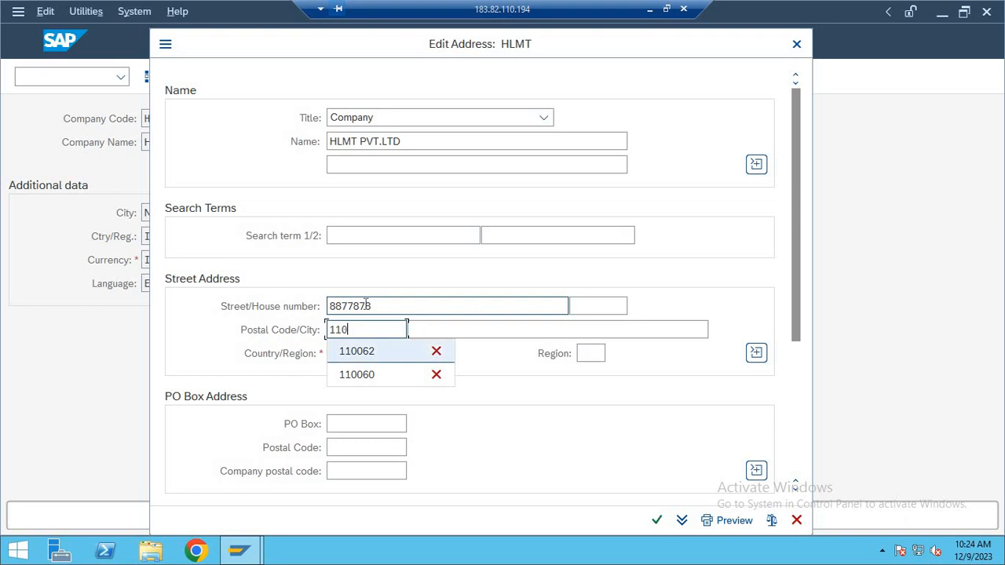
{"action": "key", "text": "Tab"}
{"action": "key", "text": "Tab"}
{"action": "type", "text": "IN"}
{"action": "key", "text": "Tab"}
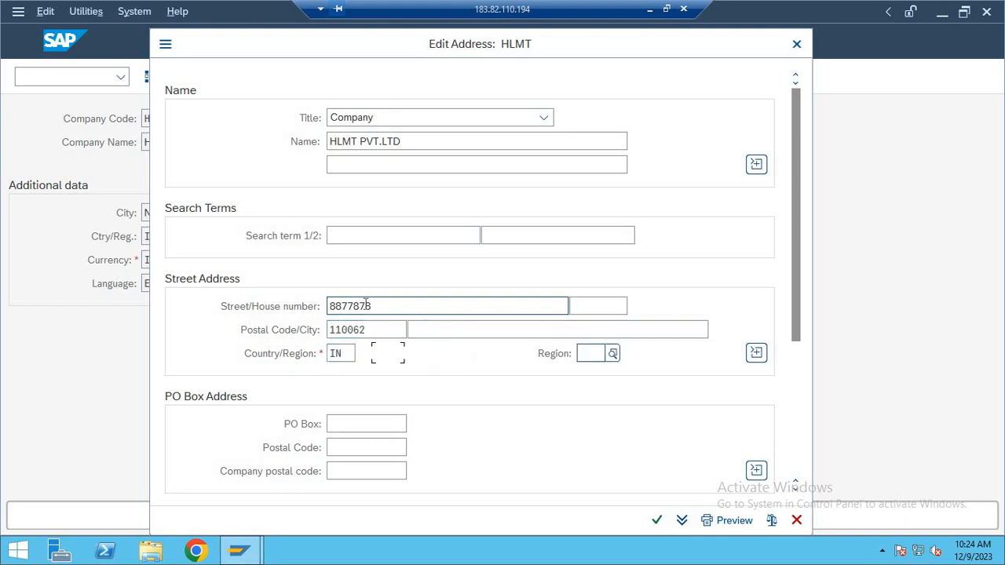
{"action": "type", "text": "DL"}
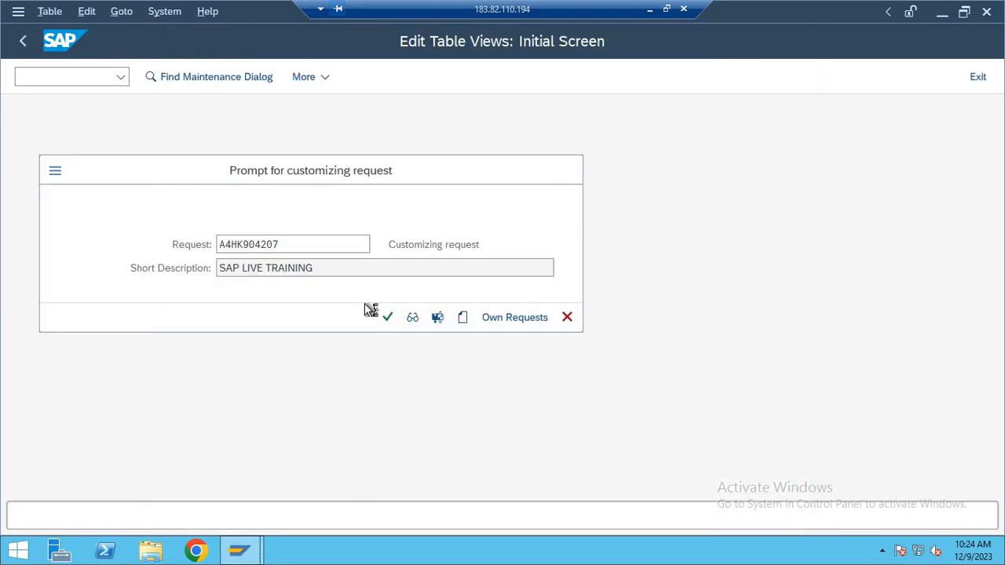
Switch to Notepad and note transaction code OX16 as item 3.
{"action": "left_click", "coordinate": [649, 8]}
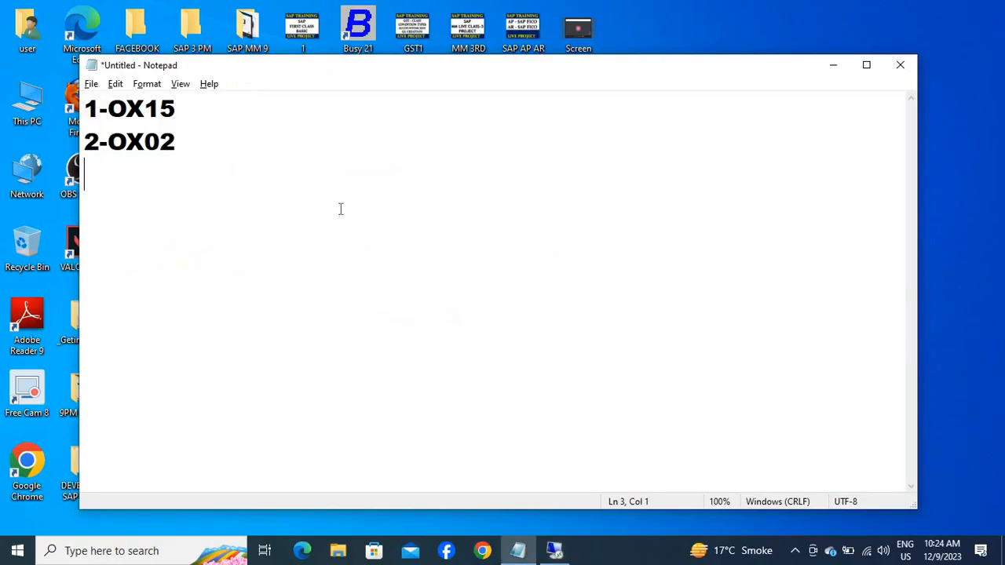
{"action": "type", "text": "3-OX16"}
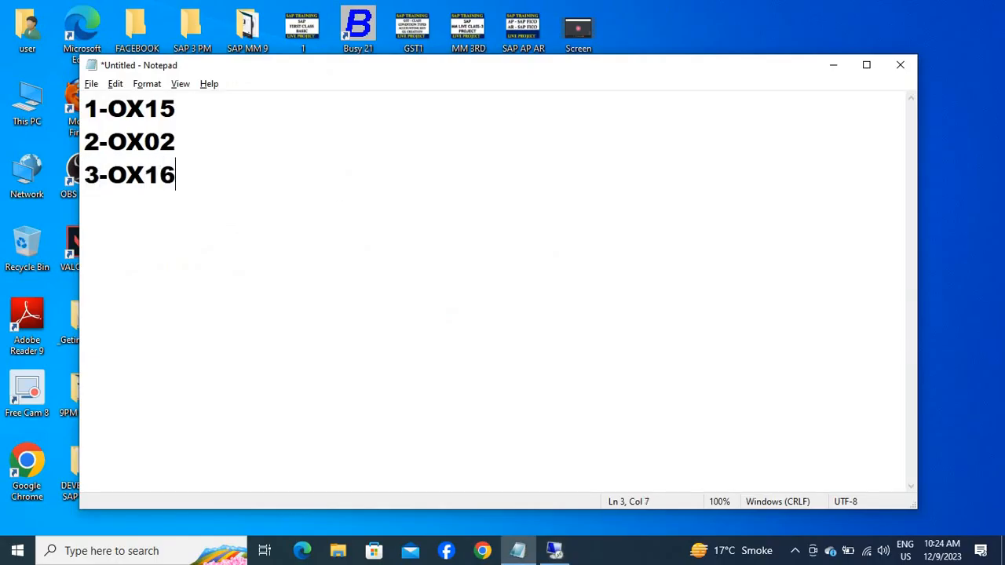
{"action": "key", "text": "Return"}
Return to SAP, leave the company code entry, and run transaction OX16 to assign company codes to companies.
{"action": "key", "text": "alt+Tab"}
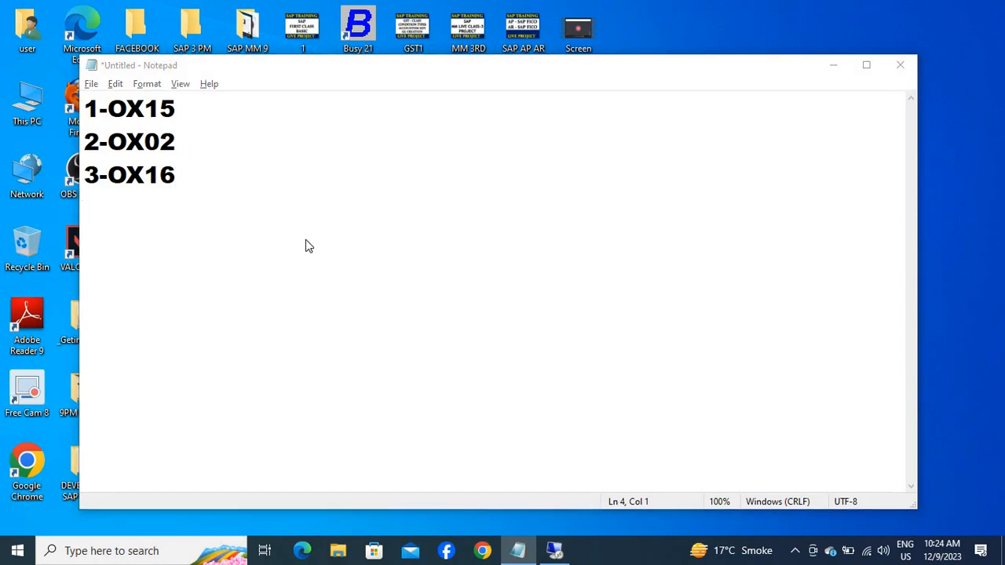
{"action": "key", "text": "F3"}
{"action": "key", "text": "F3"}
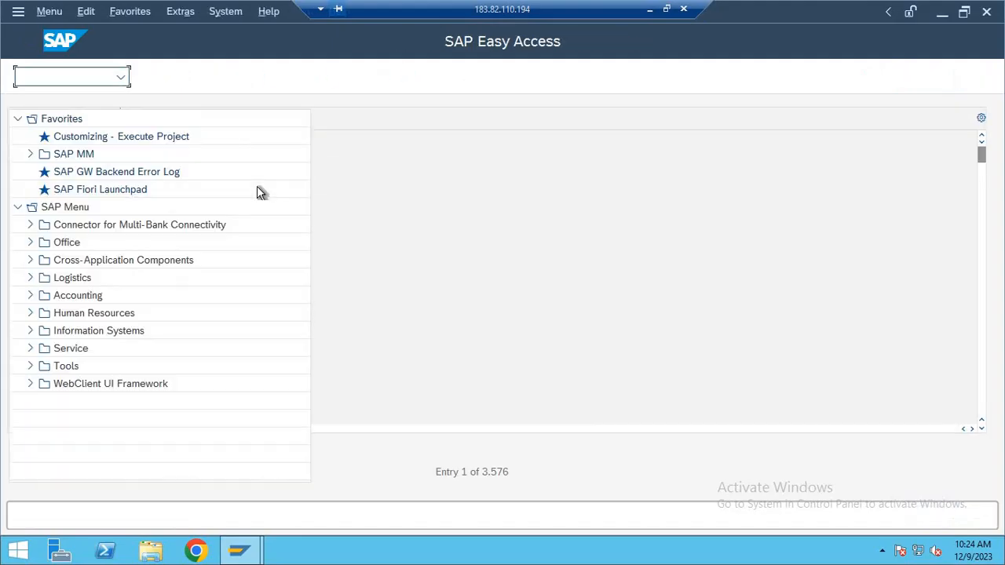
{"action": "type", "text": "OX16"}
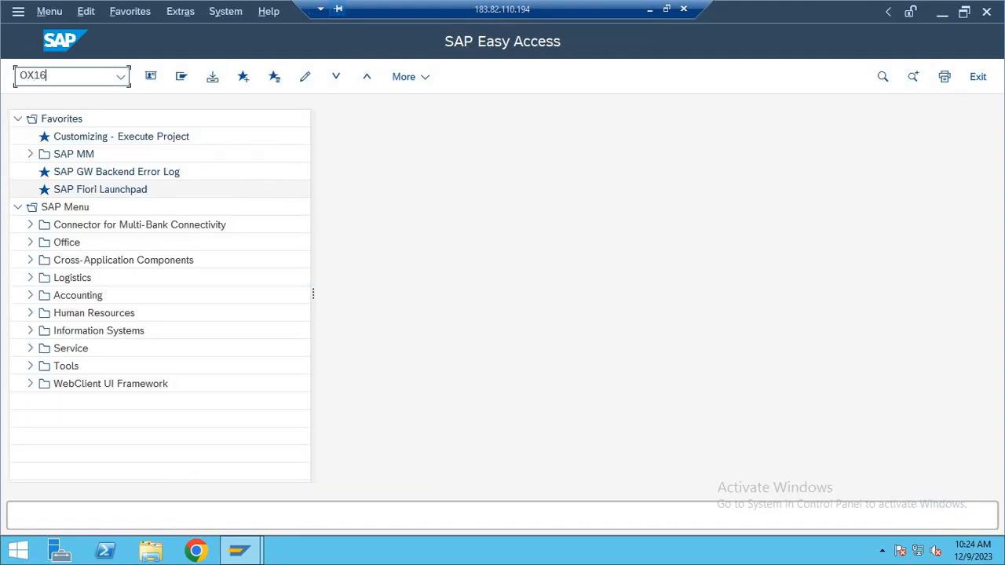
{"action": "key", "text": "Return"}
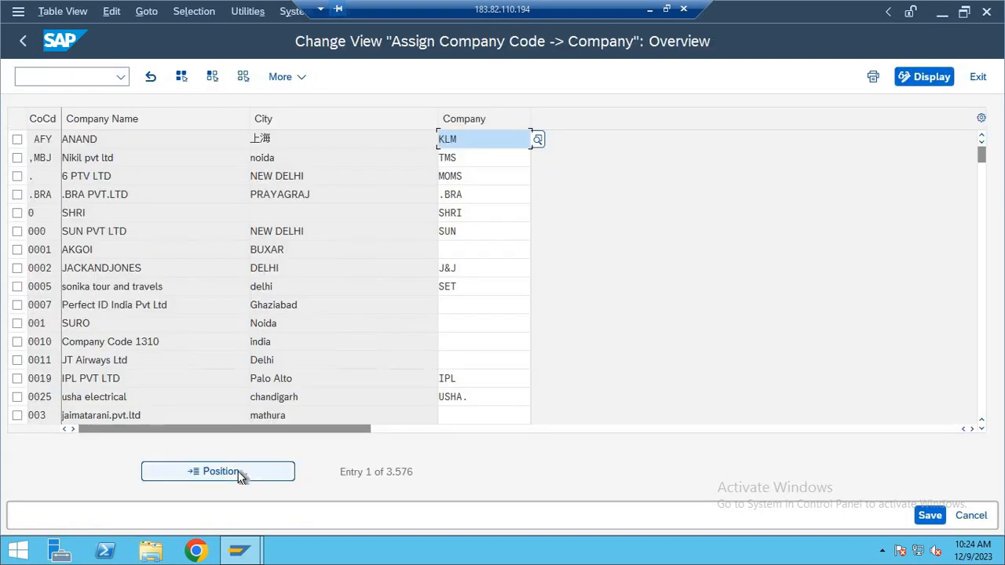
Position the company code assignment list at company code HLMT.
{"action": "left_click", "coordinate": [265, 471]}
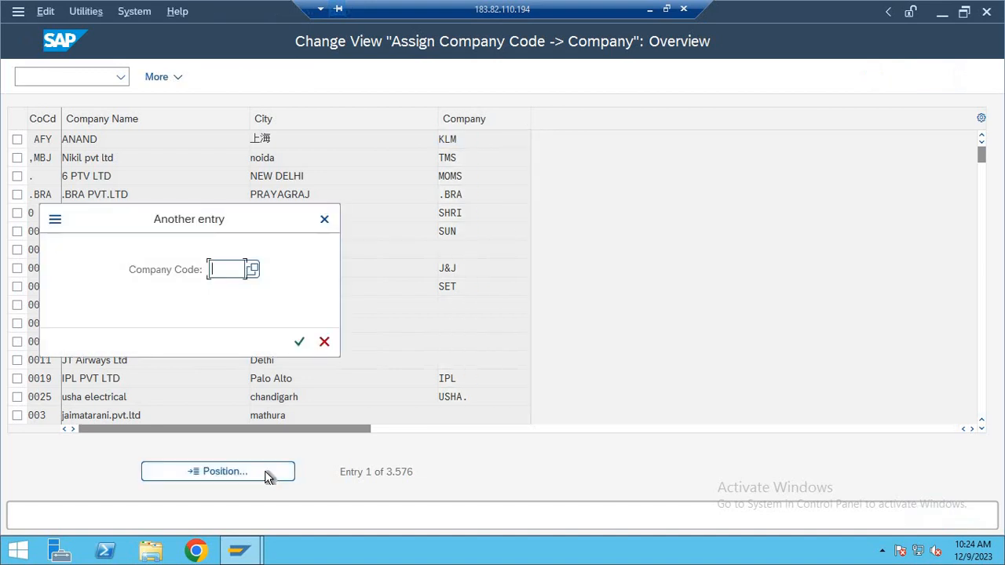
{"action": "type", "text": "HLMT"}
{"action": "key", "text": "Return"}
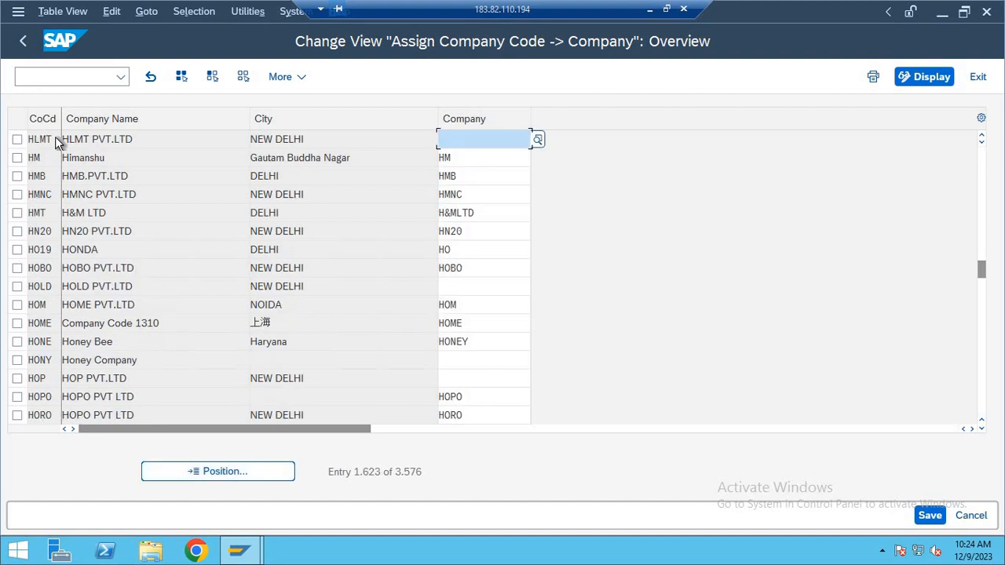
Assign company HLMT to company code HLMT and save it under the proposed customizing request.
{"action": "left_click", "coordinate": [43, 139]}
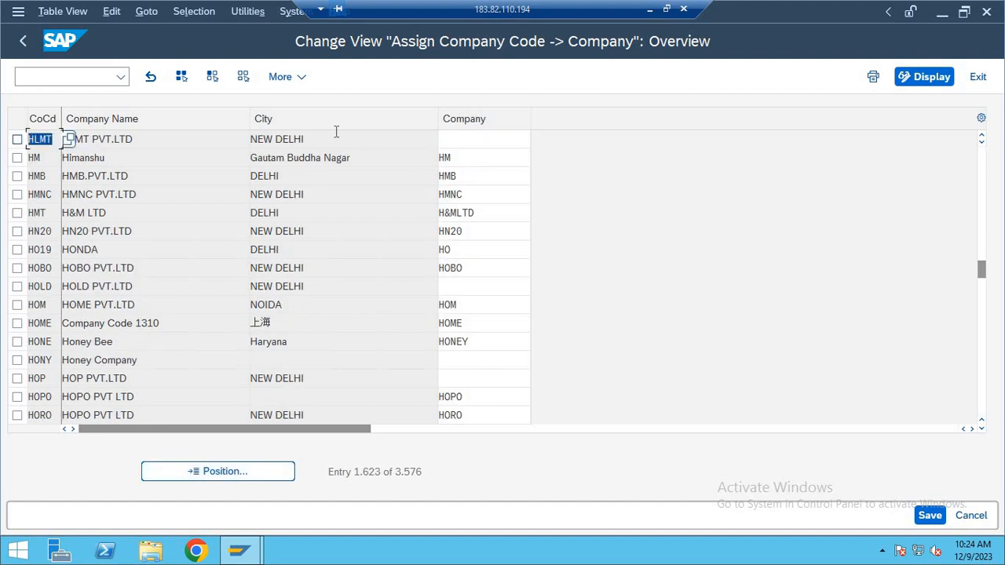
{"action": "left_click", "coordinate": [470, 141]}
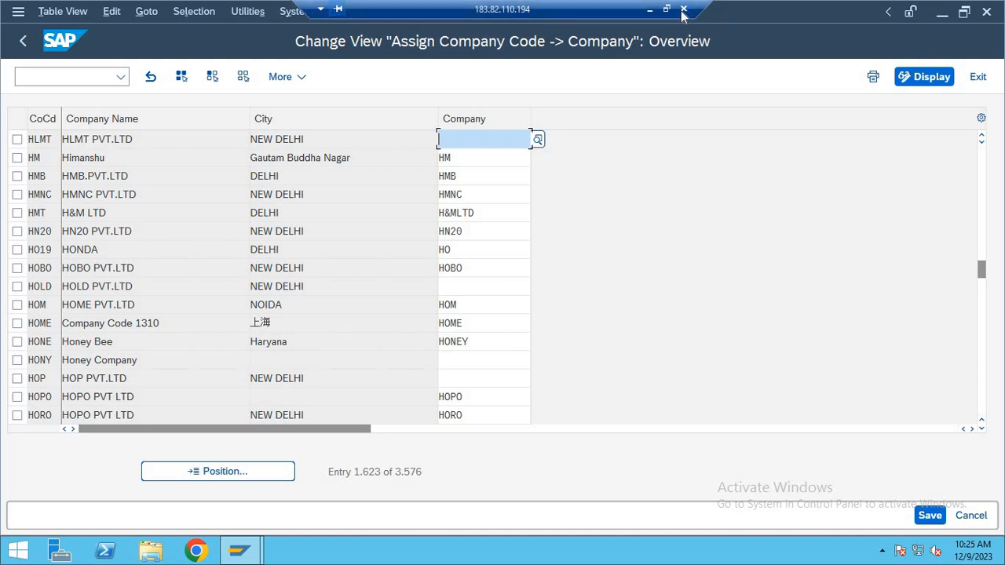
{"action": "left_click", "coordinate": [667, 8]}
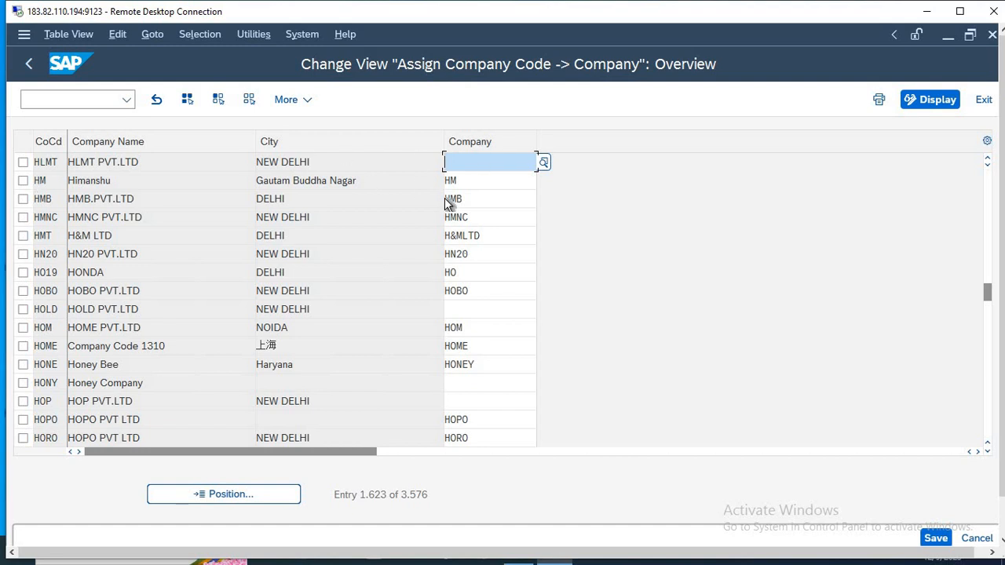
{"action": "type", "text": "HLM"}
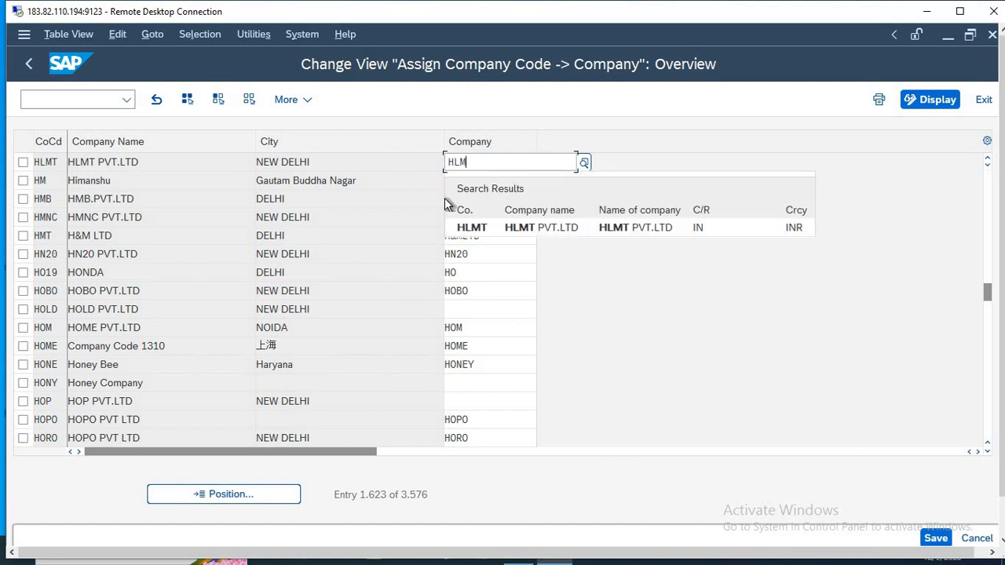
{"action": "left_click", "coordinate": [518, 228]}
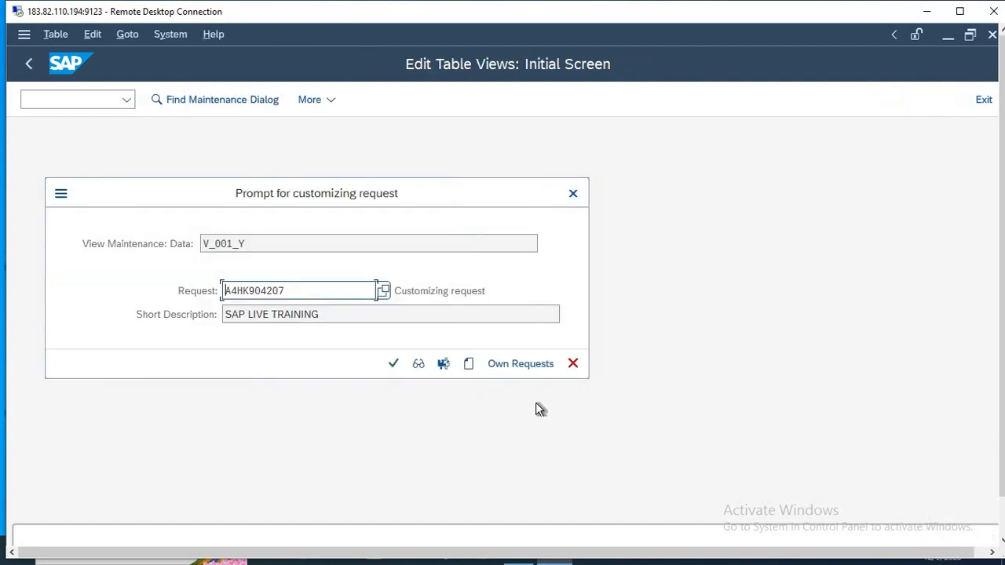
{"action": "left_click", "coordinate": [393, 363]}
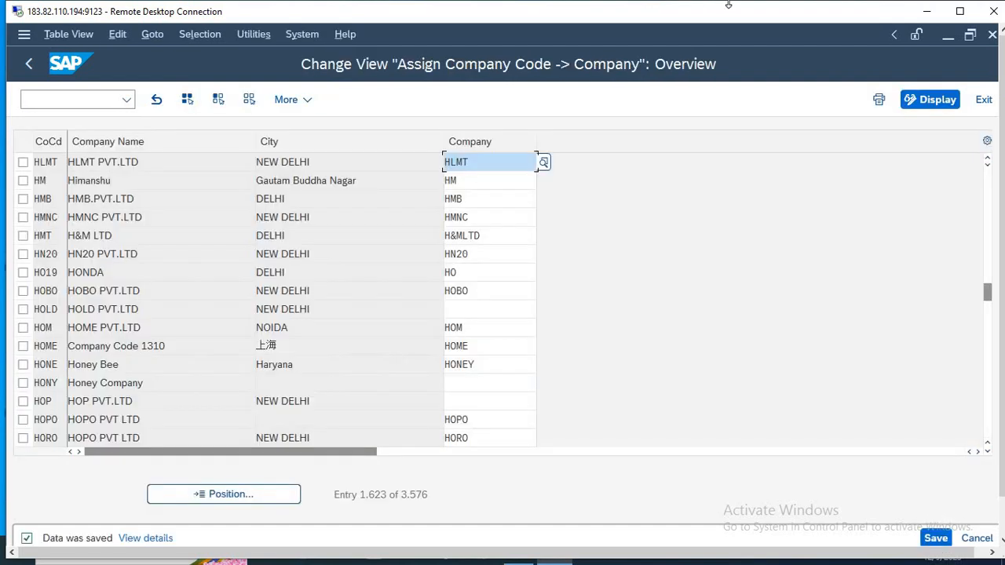
Switch to Notepad and note transaction code OX03 as item 4.
{"action": "key", "text": "alt+Tab"}
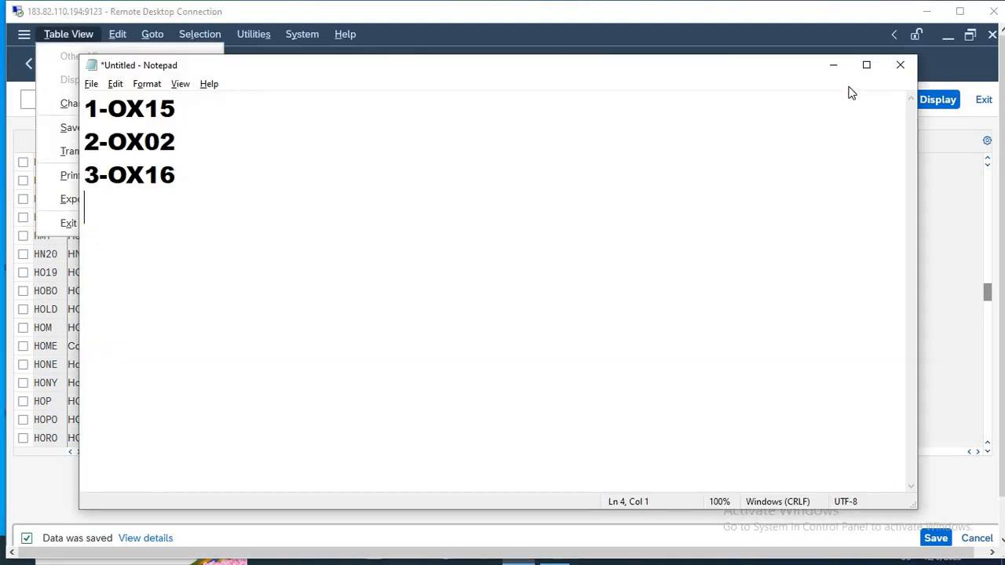
{"action": "type", "text": "4-OX03"}
{"action": "key", "text": "Return"}
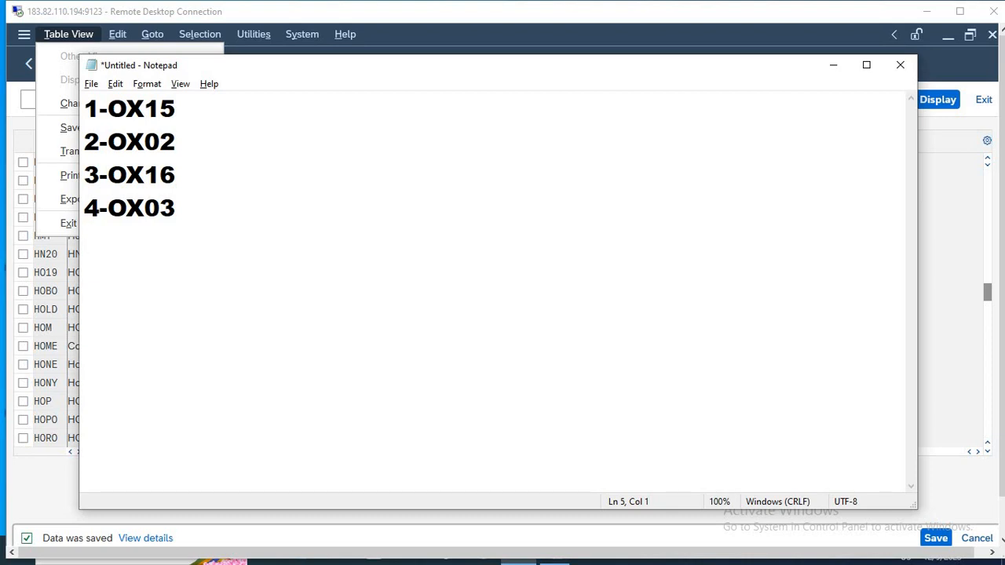
Return to SAP, leave the company assignment view, and run transaction OX03 to maintain business areas.
{"action": "key", "text": "alt+Tab"}
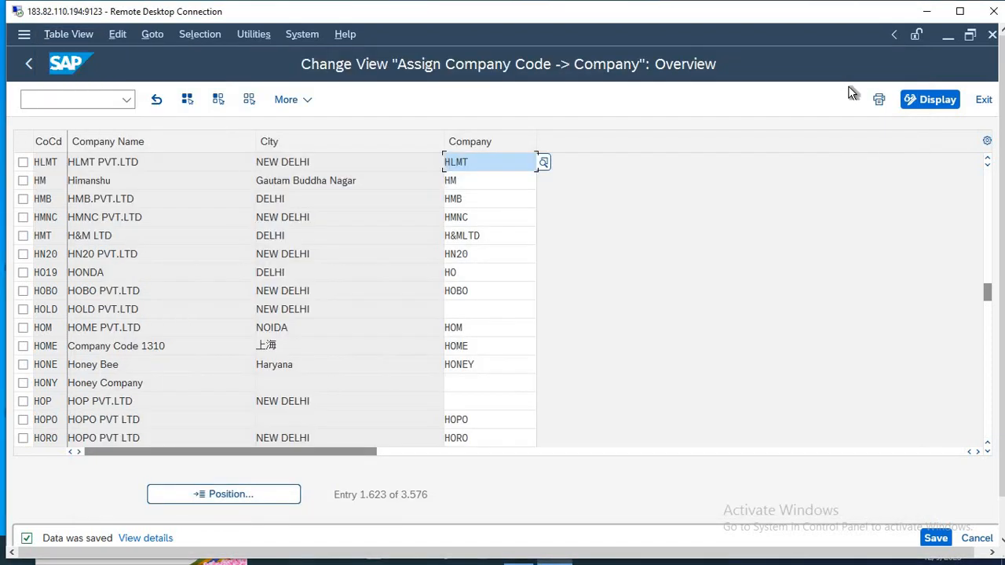
{"action": "key", "text": "F3"}
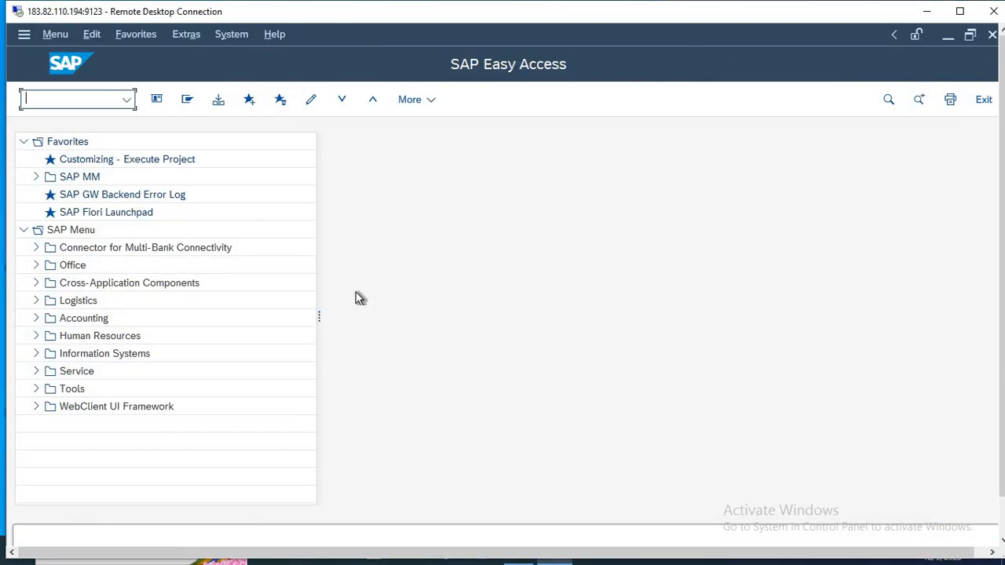
{"action": "type", "text": "OX0"}
{"action": "key", "text": "Return"}
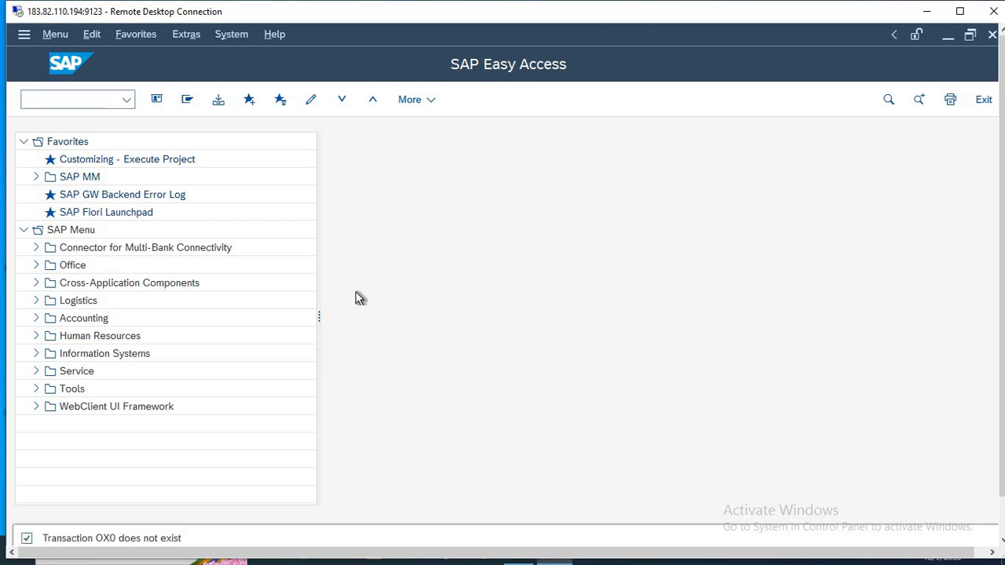
{"action": "type", "text": "OX05"}
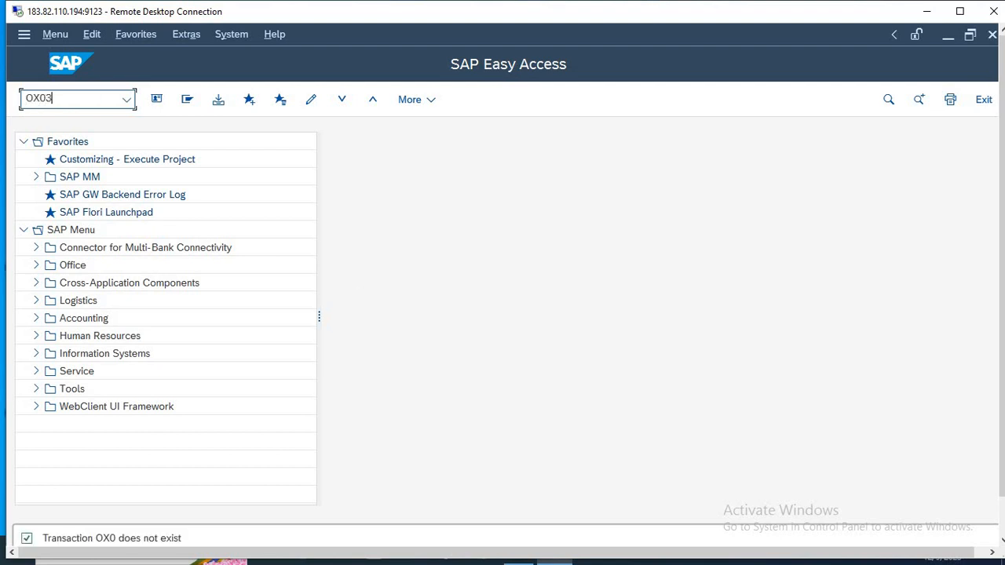
{"action": "key", "text": "Return"}
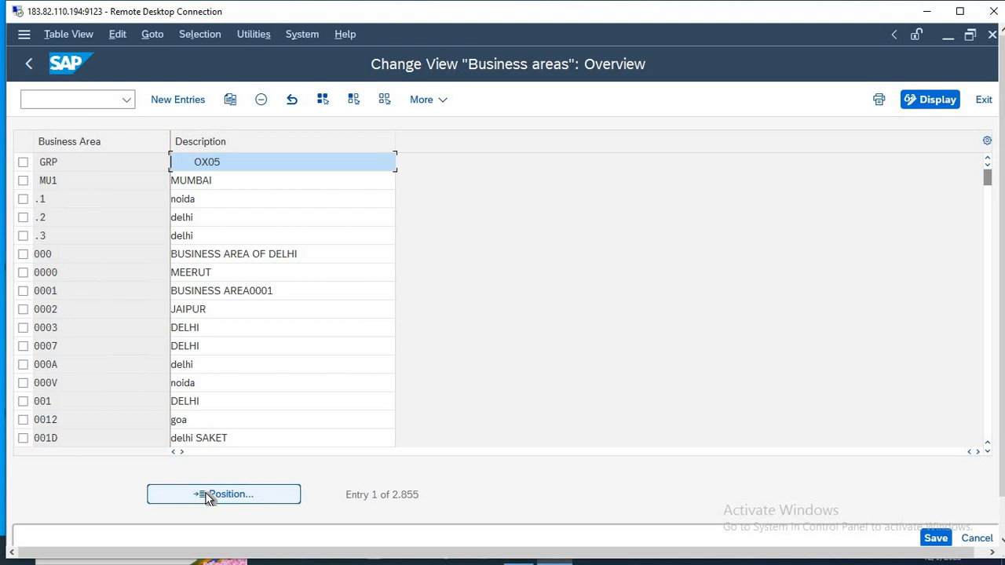
Start new business area entries and describe the first two rows as DELHI and MUMBAI.
{"action": "left_click", "coordinate": [175, 102]}
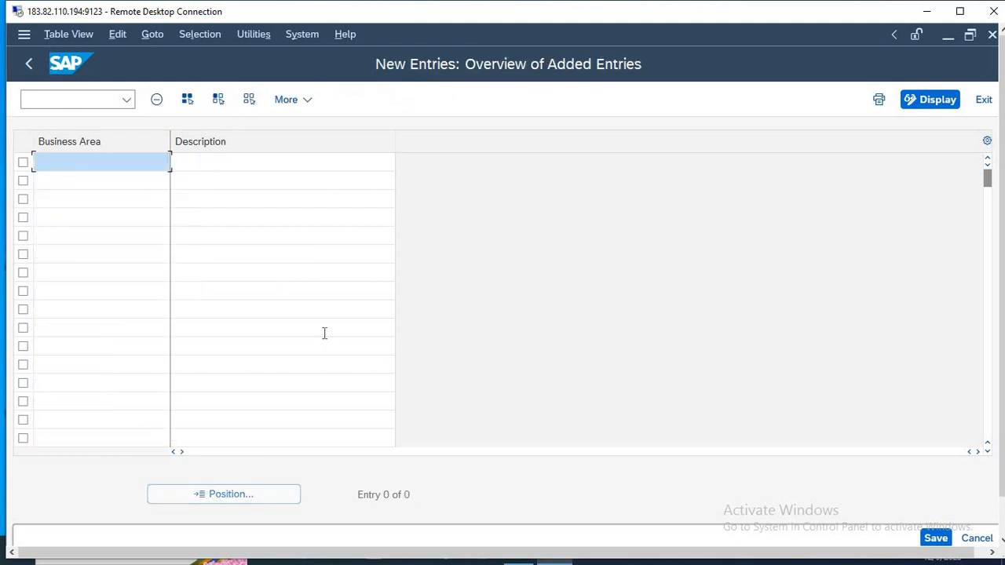
{"action": "key", "text": "Tab"}
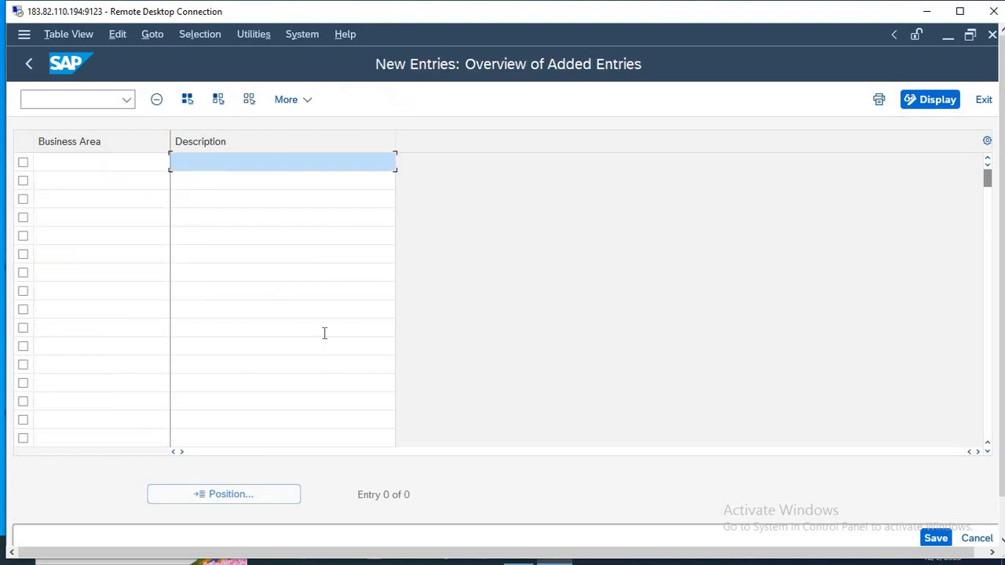
{"action": "type", "text": "DELHI"}
{"action": "key", "text": "Tab"}
{"action": "key", "text": "Tab"}
{"action": "type", "text": "MUMBAI"}
{"action": "key", "text": "Tab"}
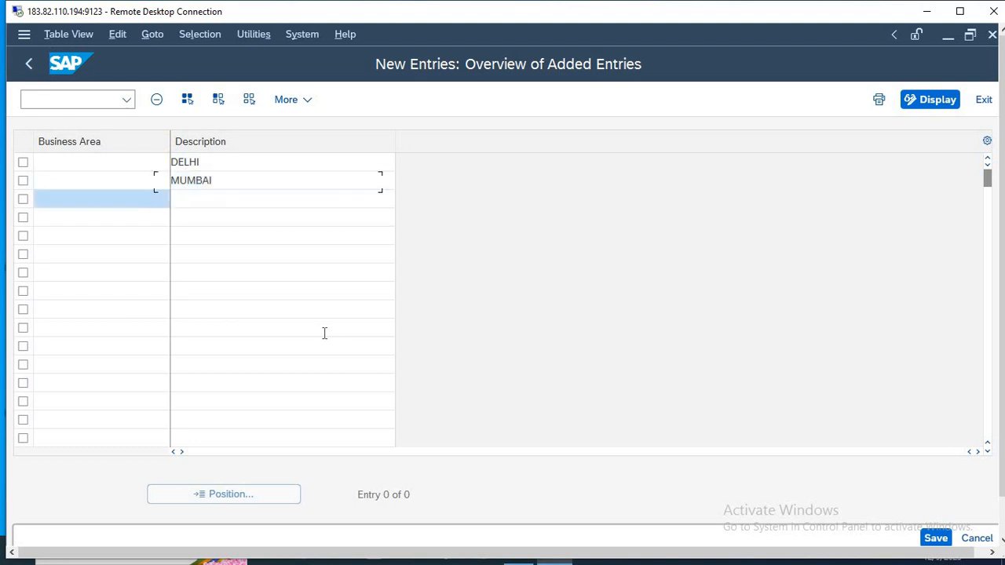
Describe the third and fourth business areas as JAIPUR and KOLKTA.
{"action": "key", "text": "Tab"}
{"action": "type", "text": "JAI"}
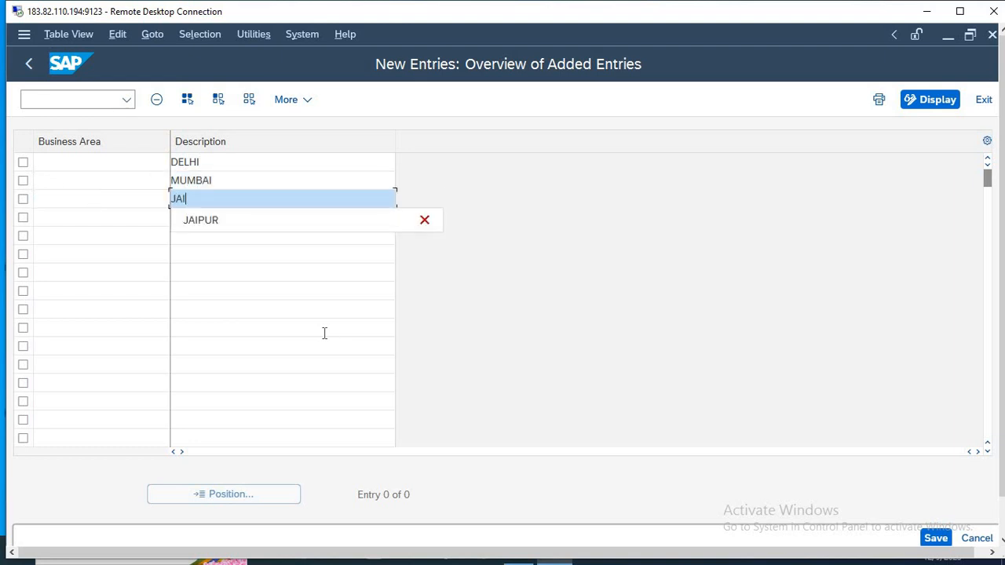
{"action": "type", "text": "PUR"}
{"action": "key", "text": "Tab"}
{"action": "key", "text": "Tab"}
{"action": "type", "text": "KOLTA"}
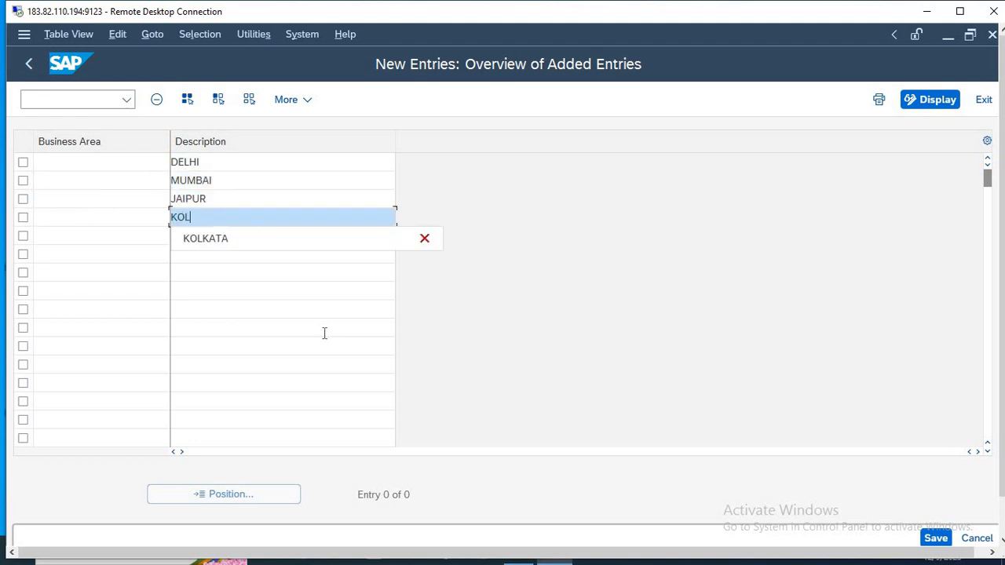
{"action": "key", "text": "BackSpace"}
{"action": "key", "text": "BackSpace"}
{"action": "key", "text": "BackSpace"}
{"action": "type", "text": "LKTA"}
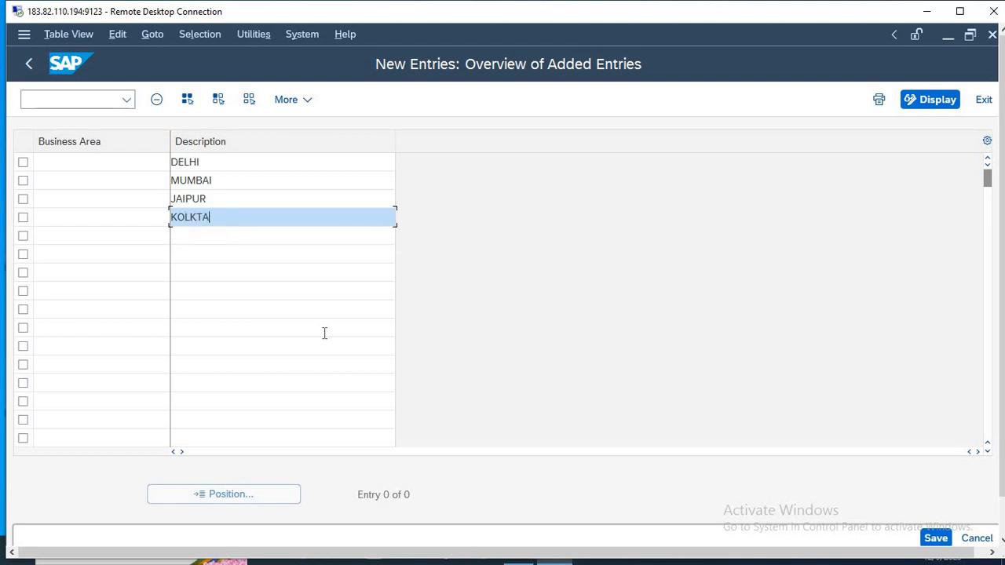
Enter business area codes DM57 for DELHI and M9WD for MUMBAI.
{"action": "left_click", "coordinate": [101, 163]}
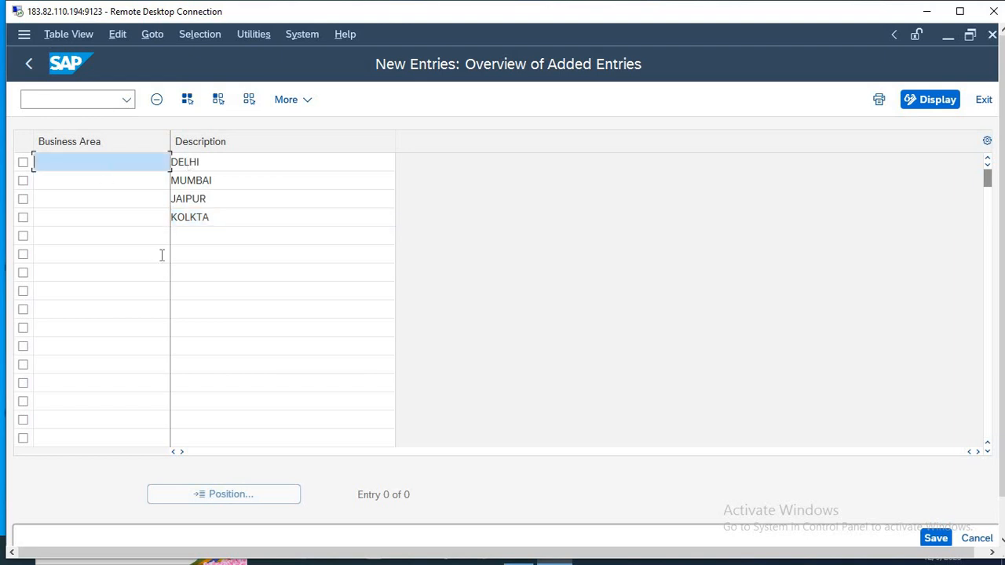
{"action": "type", "text": "DM57"}
{"action": "key", "text": "Down"}
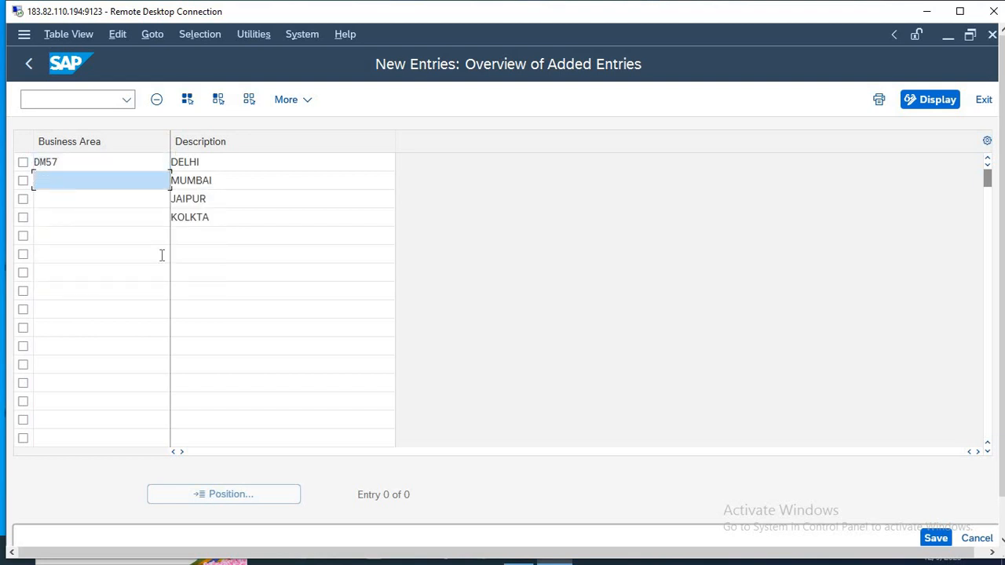
{"action": "type", "text": "M"}
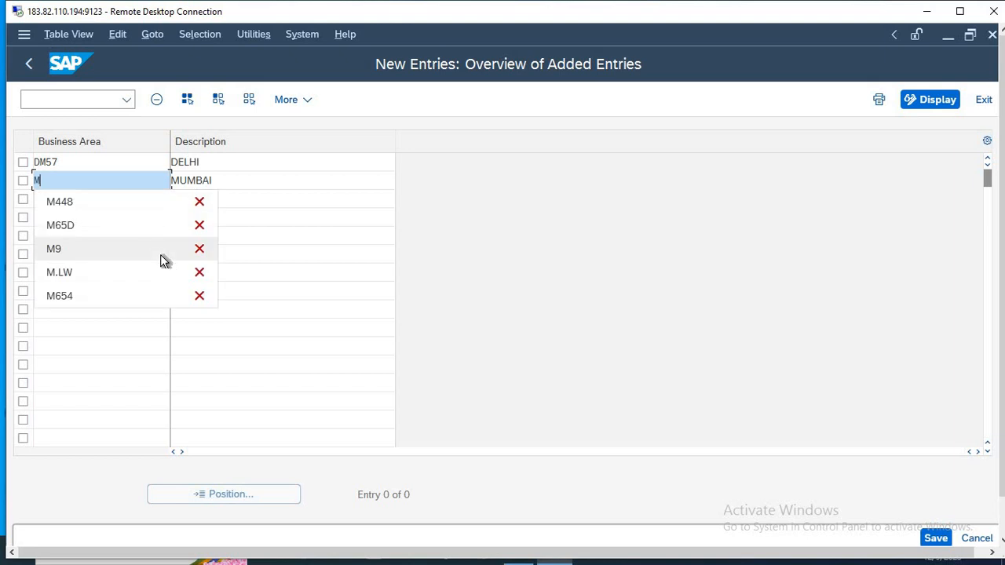
{"action": "type", "text": "9WD"}
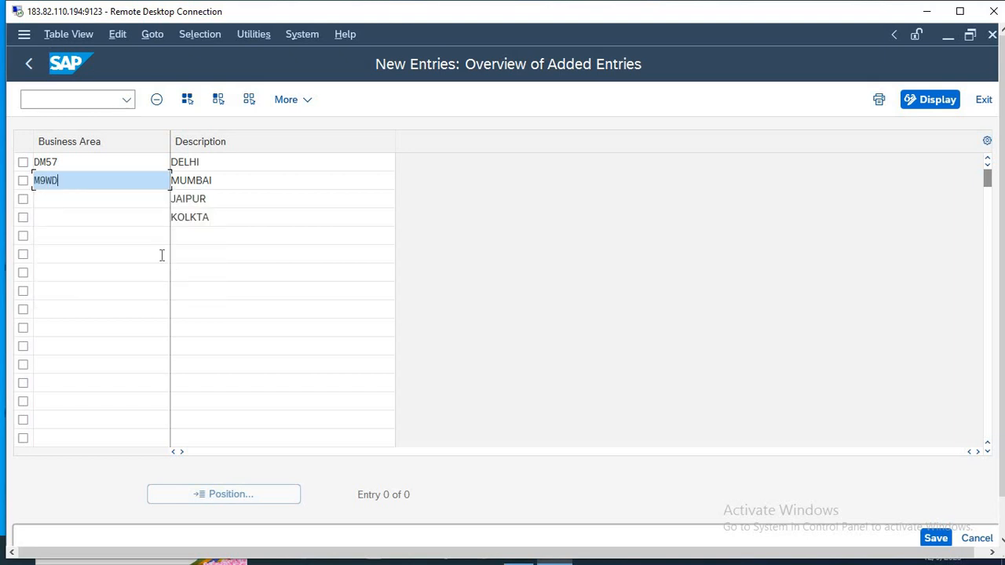
Enter business area codes JD21 for JAIPUR and K338 for KOLKTA, and save the entries under the proposed customizing request.
{"action": "key", "text": "Down"}
{"action": "type", "text": "JD2"}
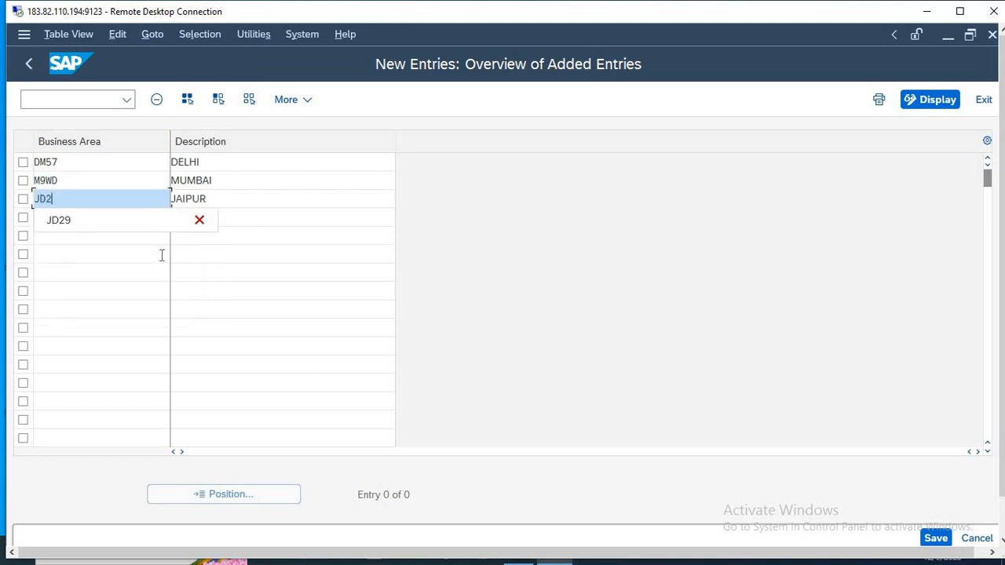
{"action": "type", "text": "9"}
{"action": "key", "text": "BackSpace"}
{"action": "type", "text": "1"}
{"action": "key", "text": "Down"}
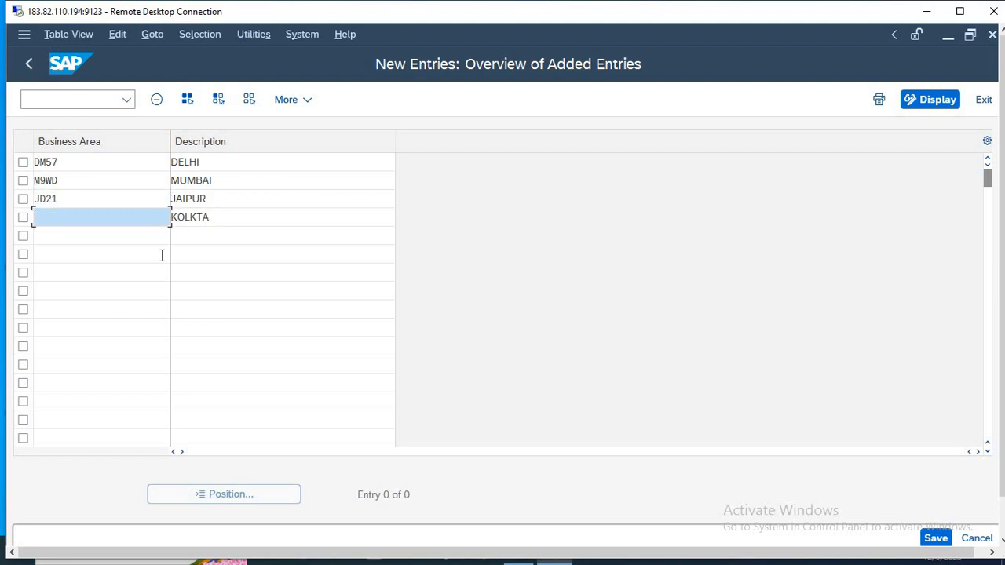
{"action": "type", "text": "K338"}
{"action": "left_click", "coordinate": [936, 539]}
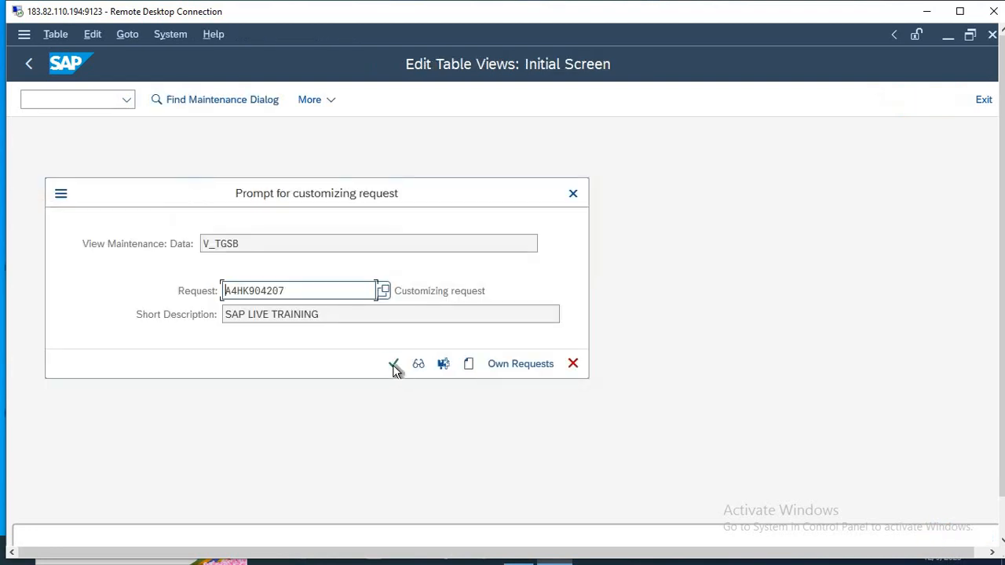
{"action": "left_click", "coordinate": [393, 365]}
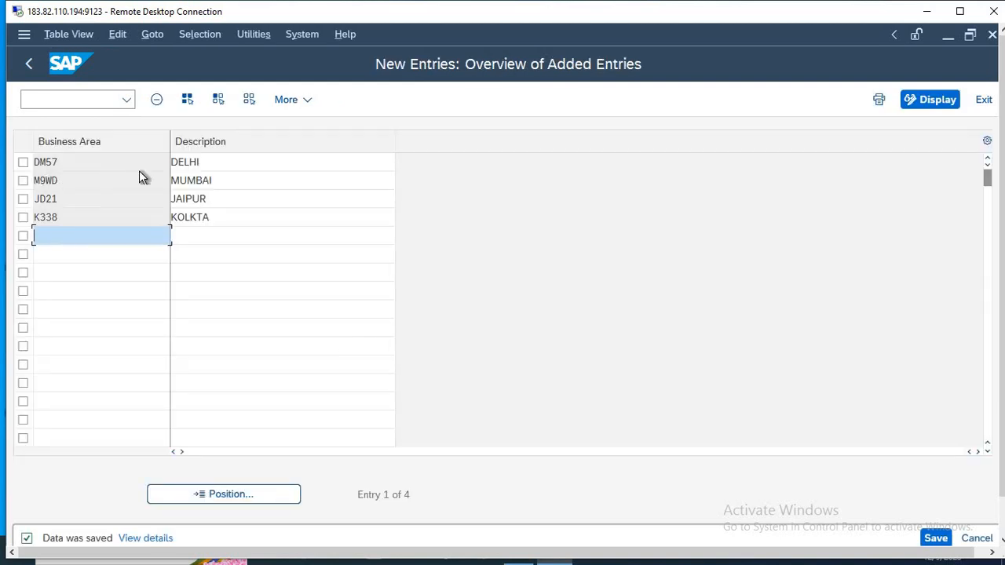
Switch to Notepad and review the noted transaction codes, items 1 to 4.
{"action": "key", "text": "alt+Tab"}
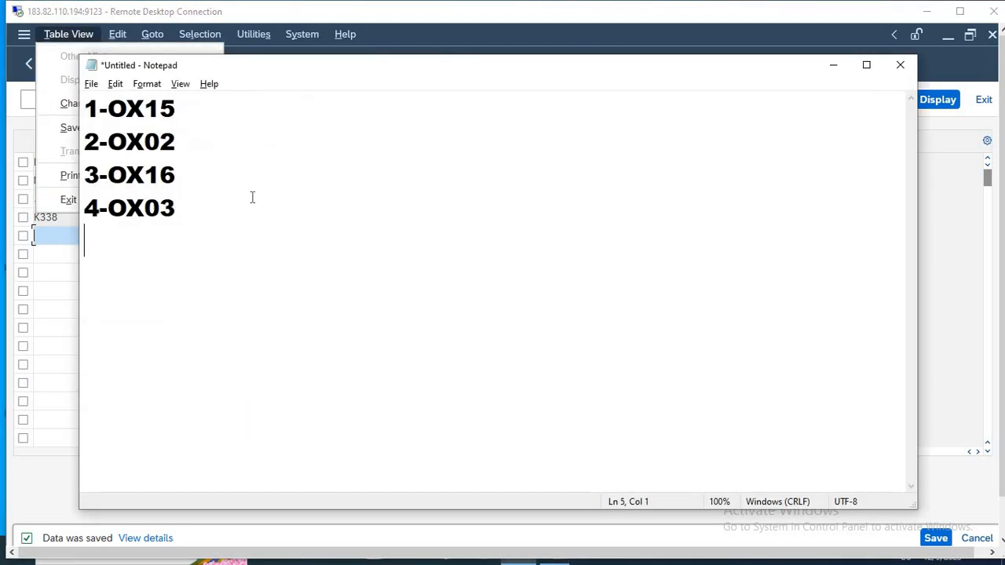
{"action": "left_click_drag", "start_coordinate": [197, 112], "coordinate": [72, 109]}
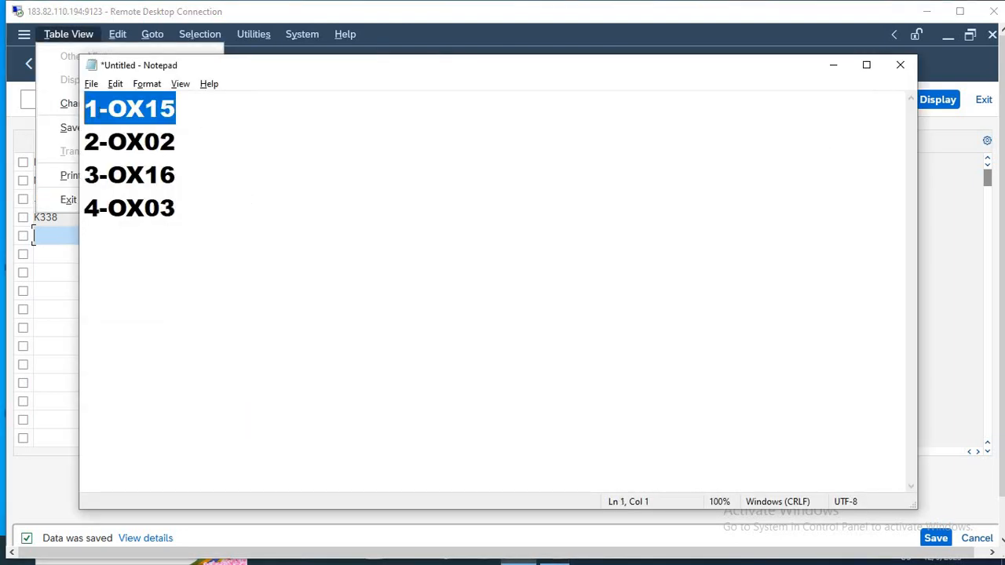
{"action": "left_click_drag", "start_coordinate": [183, 144], "coordinate": [11, 166]}
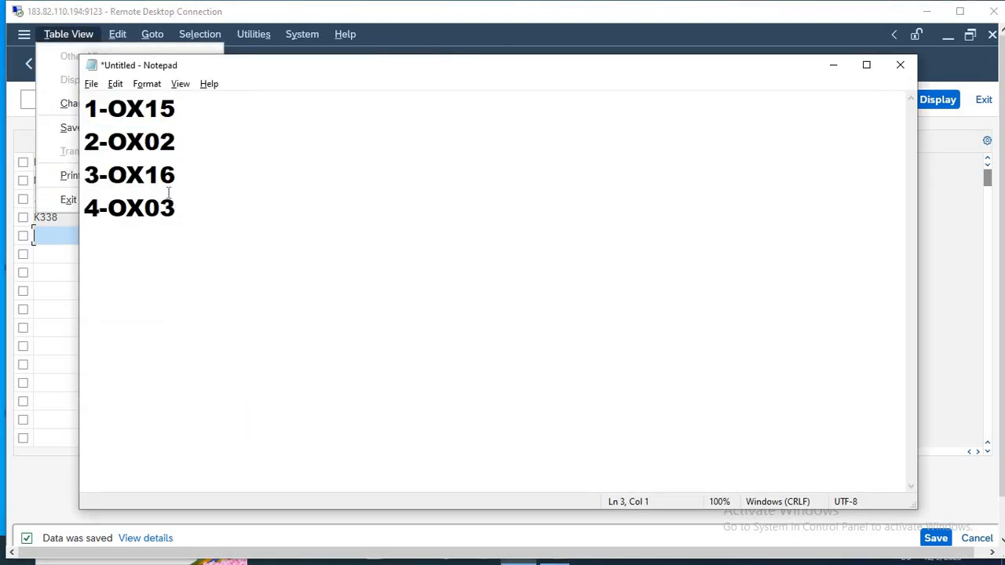
{"action": "left_click_drag", "start_coordinate": [177, 185], "coordinate": [12, 166]}
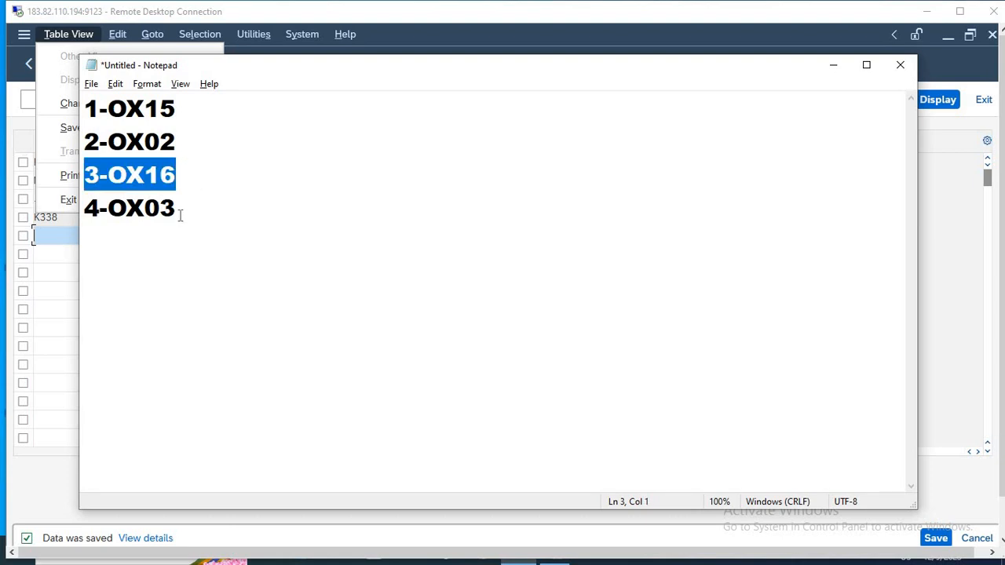
{"action": "left_click_drag", "start_coordinate": [182, 224], "coordinate": [61, 231]}
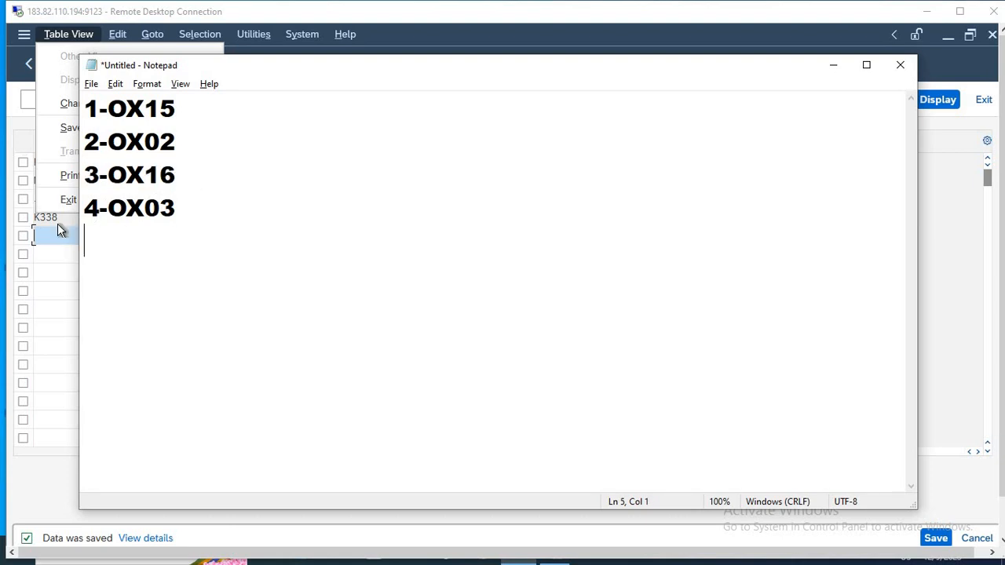
Leave a blank line below the list and note transaction code OB13 as item 5.
{"action": "left_click", "coordinate": [187, 198]}
{"action": "key", "text": "Return"}
{"action": "key", "text": "Return"}
{"action": "type", "text": "5-OB13"}
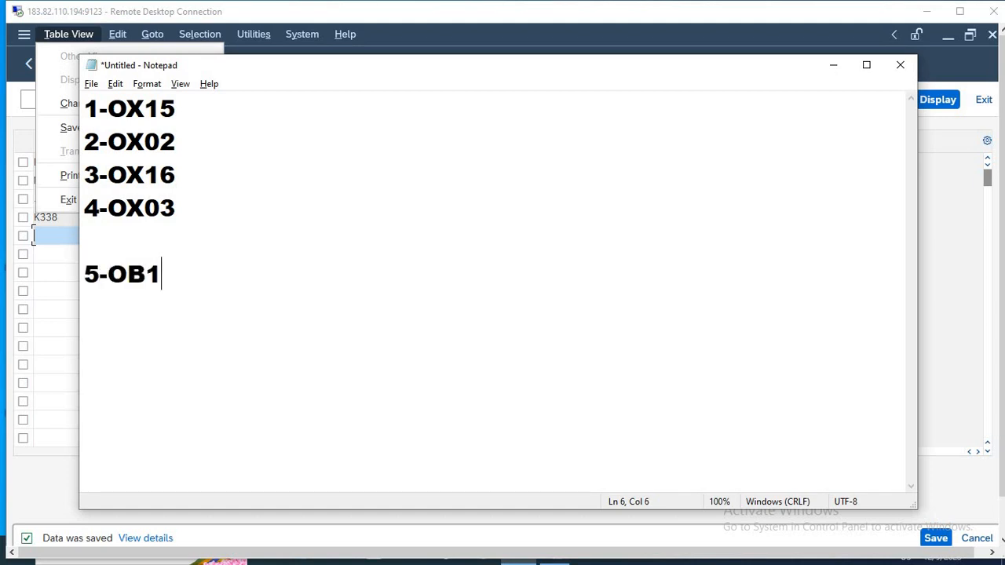
Note transaction codes OB62 as item 6 and OBD4 as item 7.
{"action": "key", "text": "Return"}
{"action": "type", "text": "6"}
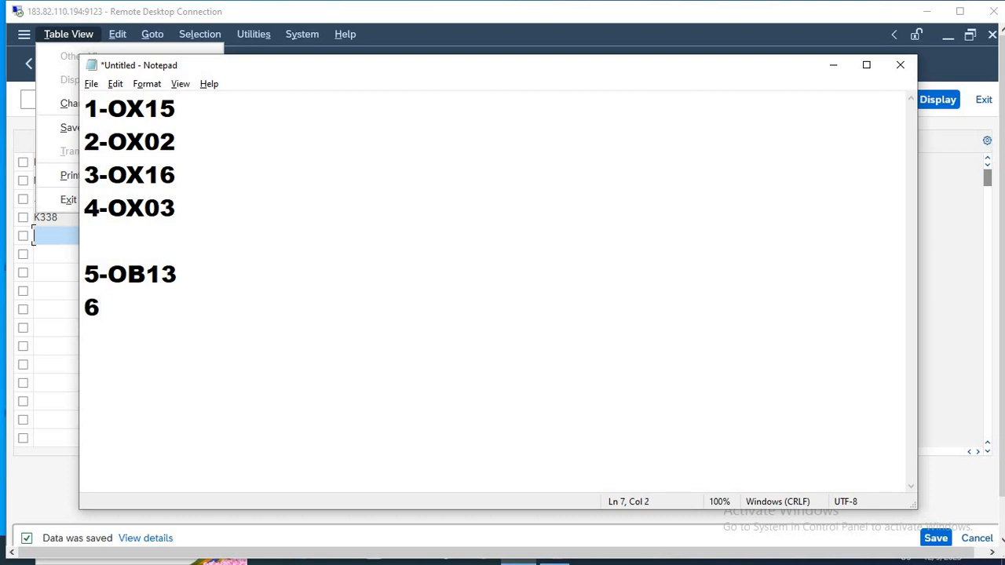
{"action": "type", "text": "-OB62"}
{"action": "key", "text": "Return"}
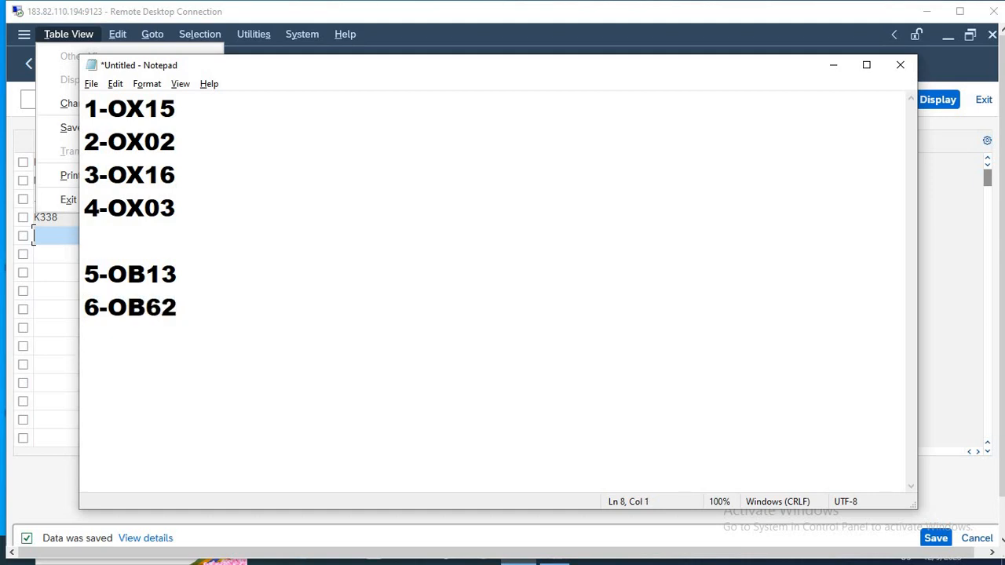
{"action": "type", "text": "7-OBD4"}
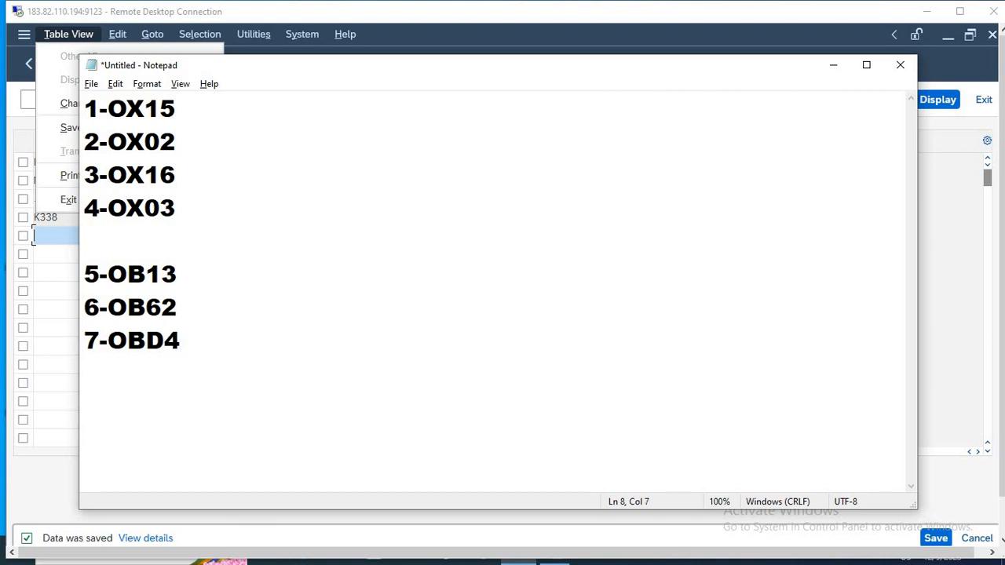
Note transaction code OB53 as item 8 in the list.
{"action": "key", "text": "Return"}
{"action": "type", "text": "8-OBD"}
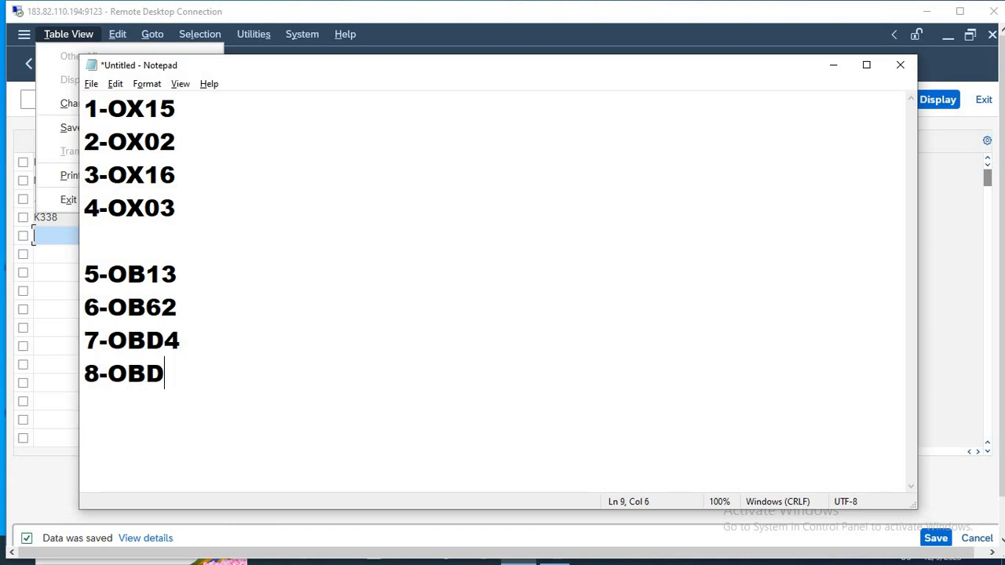
{"action": "key", "text": "BackSpace"}
{"action": "type", "text": "53"}
{"action": "key", "text": "Return"}
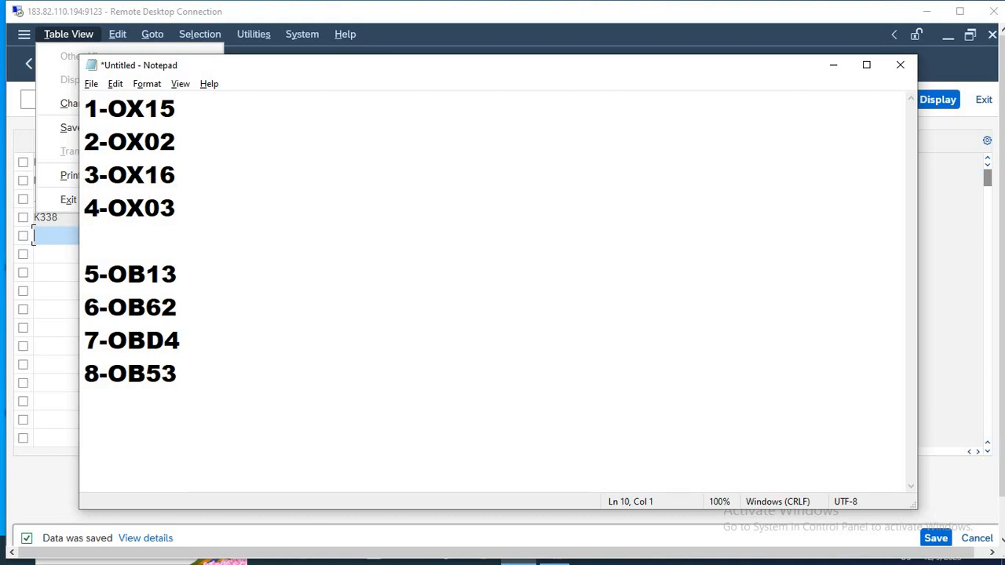
Return to SAP, leave the business areas view, and run transaction OB13 to maintain charts of accounts.
{"action": "left_click_drag", "start_coordinate": [180, 266], "coordinate": [73, 264]}
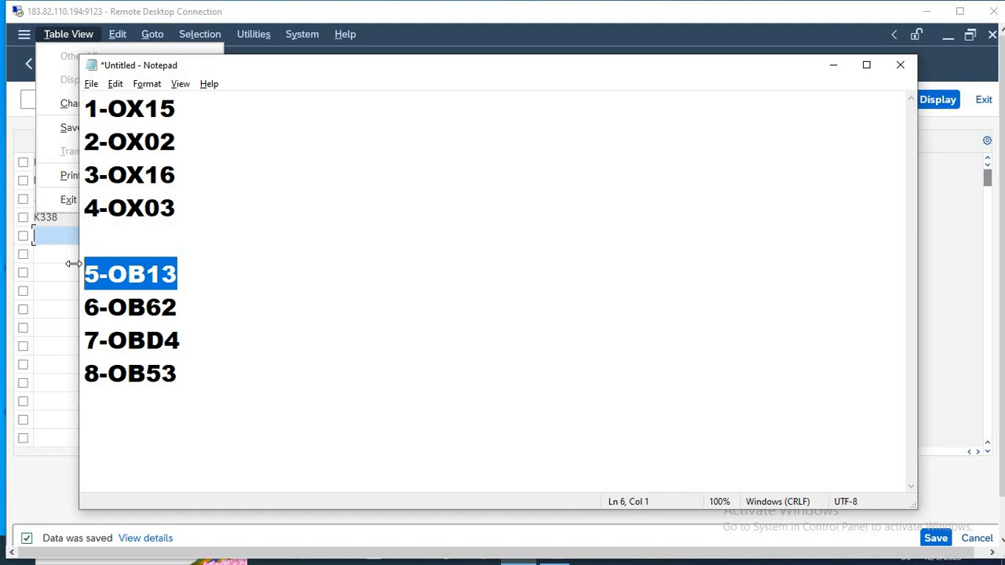
{"action": "key", "text": "alt+Tab"}
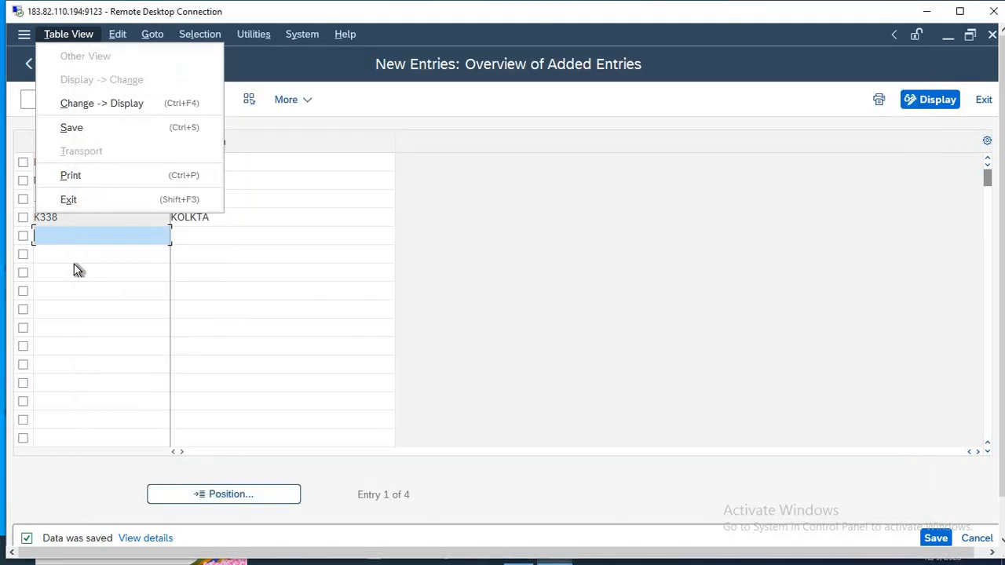
{"action": "key", "text": "Escape"}
{"action": "key", "text": "Escape"}
{"action": "key", "text": "Escape"}
{"action": "key", "text": "Escape"}
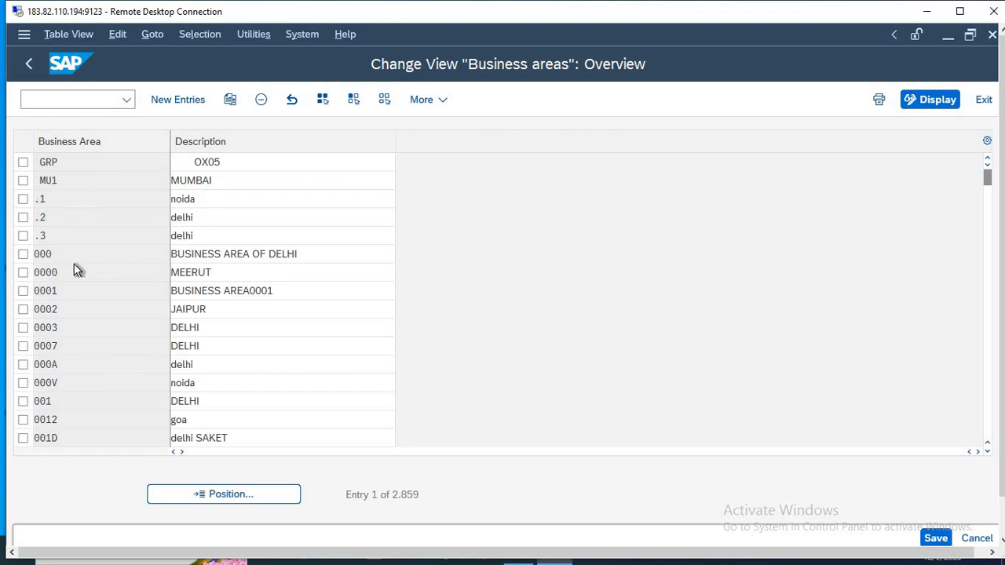
{"action": "type", "text": "OB"}
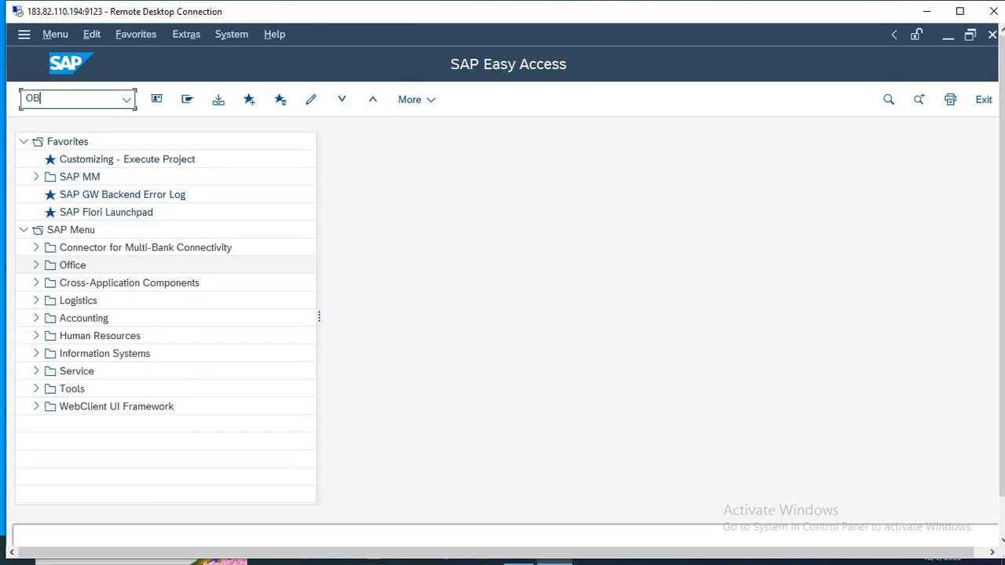
{"action": "type", "text": "13"}
{"action": "key", "text": "Return"}
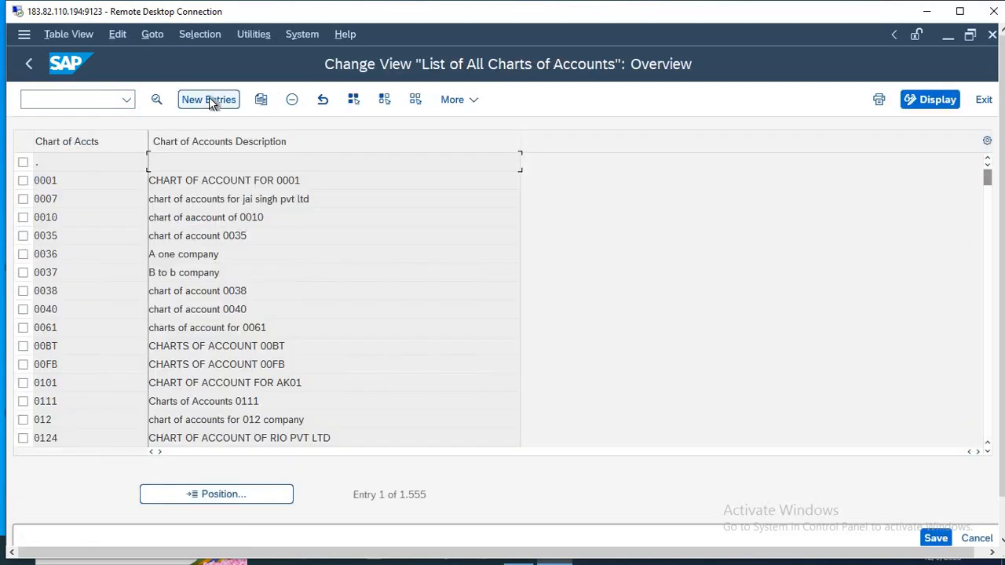
Start a new chart of accounts entry HLMT with the description CHART OF ACCOUNTS FOR HLMT.
{"action": "left_click", "coordinate": [209, 101]}
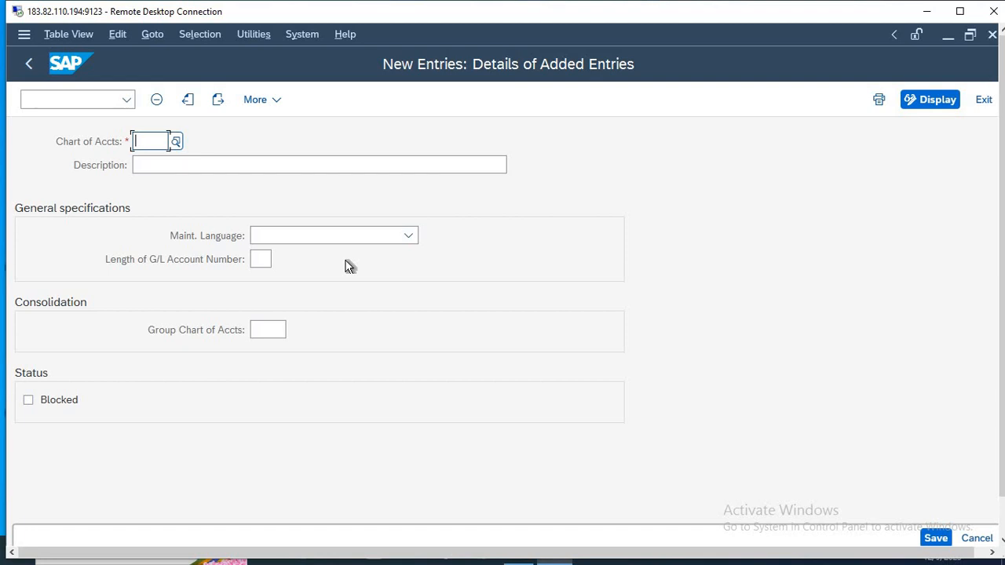
{"action": "type", "text": "HLMT"}
{"action": "key", "text": "Tab"}
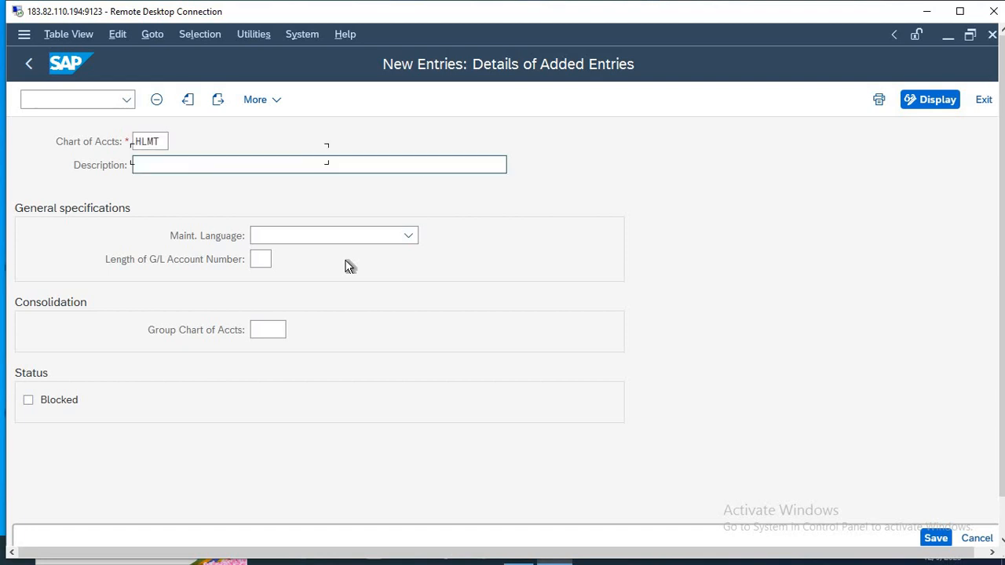
{"action": "type", "text": "HCART O"}
{"action": "key", "text": "ctrl+a"}
{"action": "key", "text": "BackSpace"}
{"action": "type", "text": "C"}
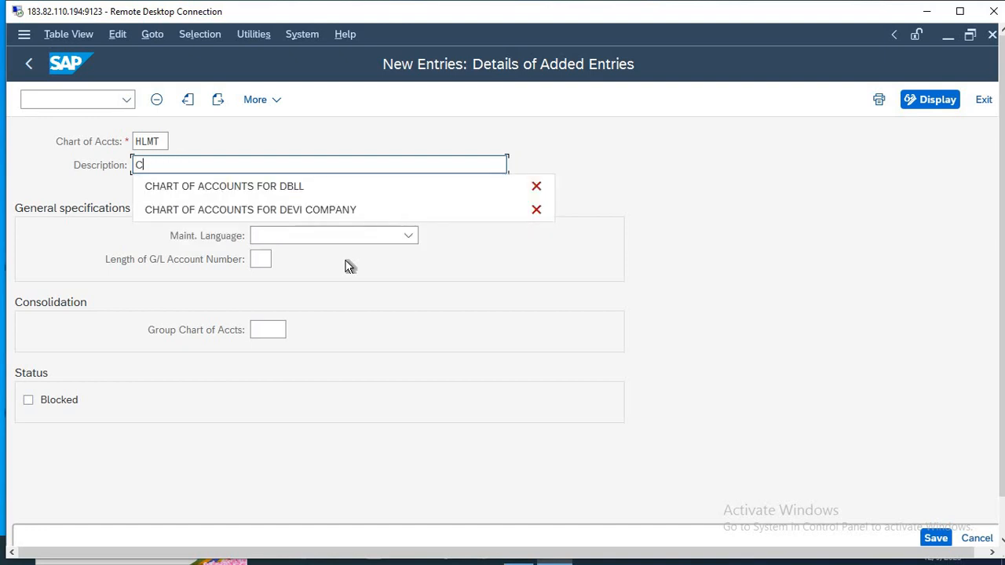
{"action": "type", "text": "HART OF ACC"}
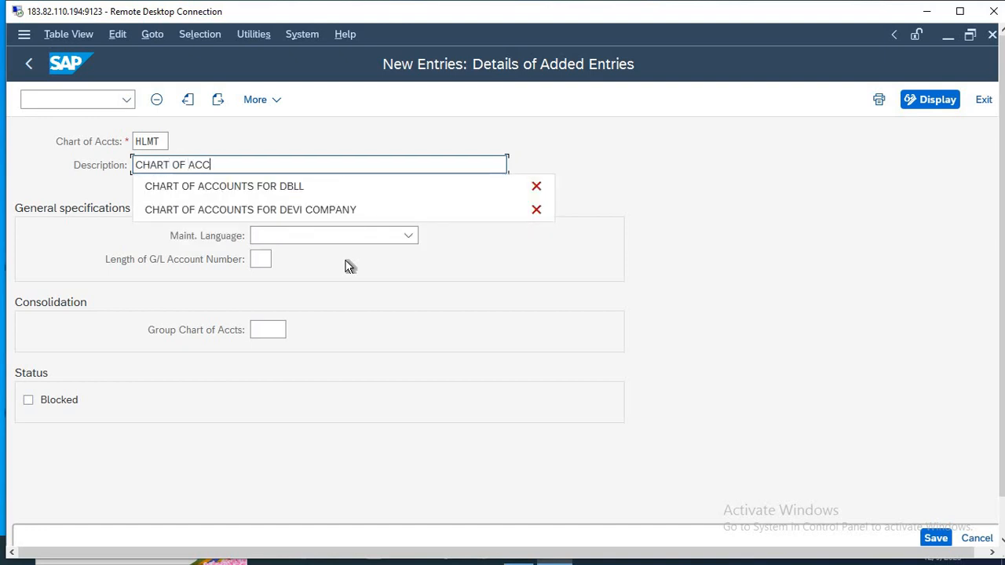
{"action": "type", "text": "OUNTS FOR HL"}
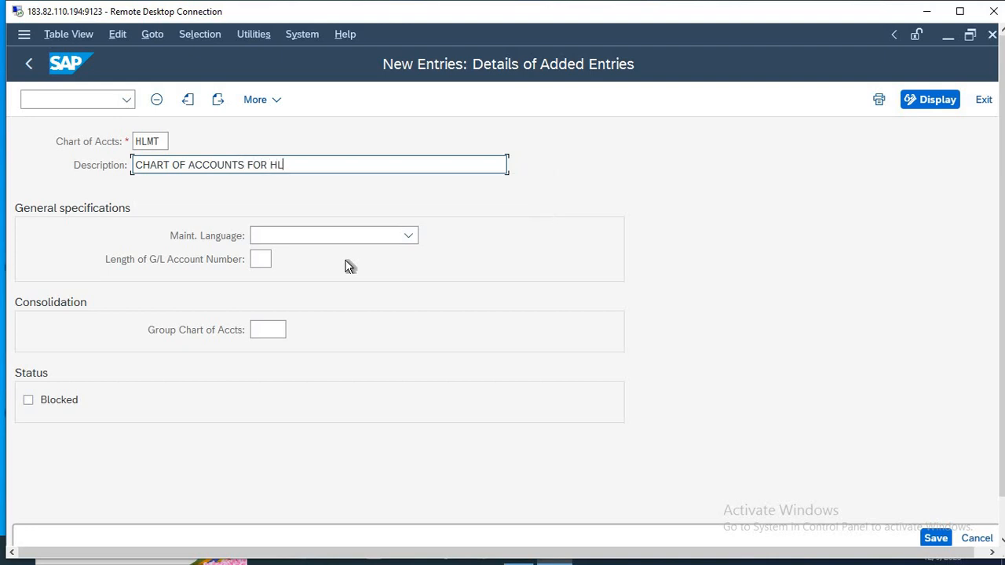
{"action": "type", "text": "MT"}
{"action": "key", "text": "Tab"}
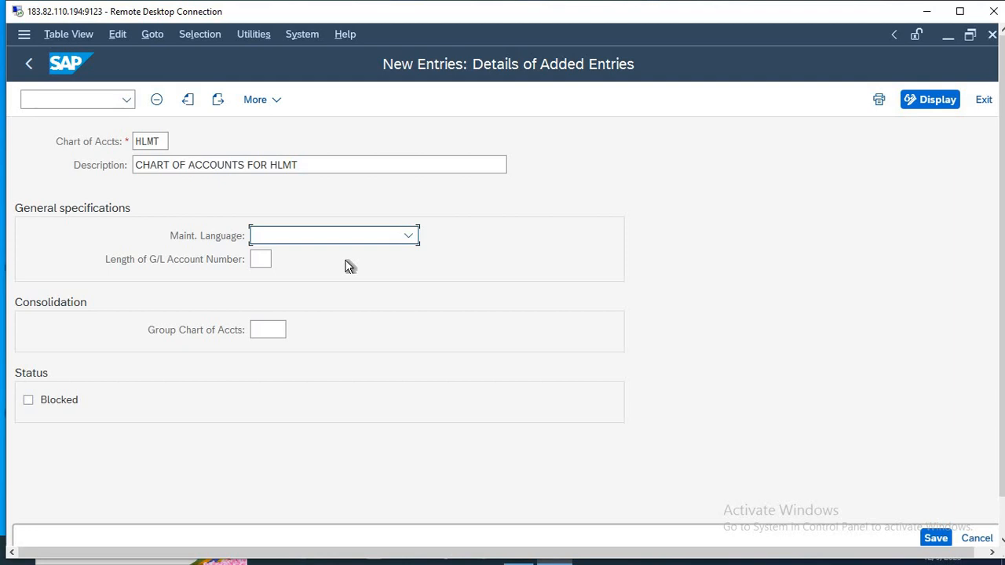
Set the maintenance language to English and the G/L account number length to 3, and save the chart of accounts under the proposed customizing request.
{"action": "key", "text": "e"}
{"action": "key", "text": "Tab"}
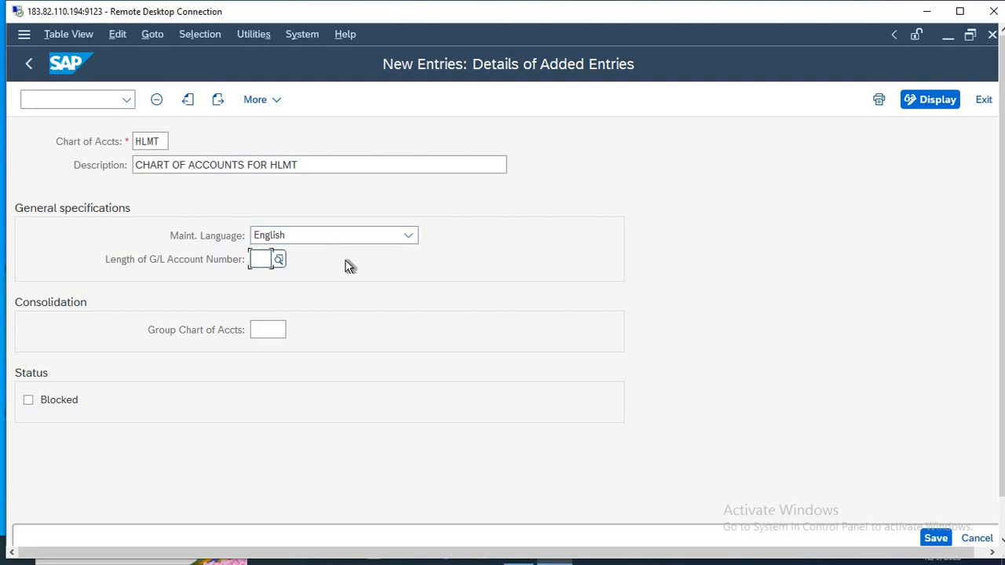
{"action": "left_click", "coordinate": [280, 260]}
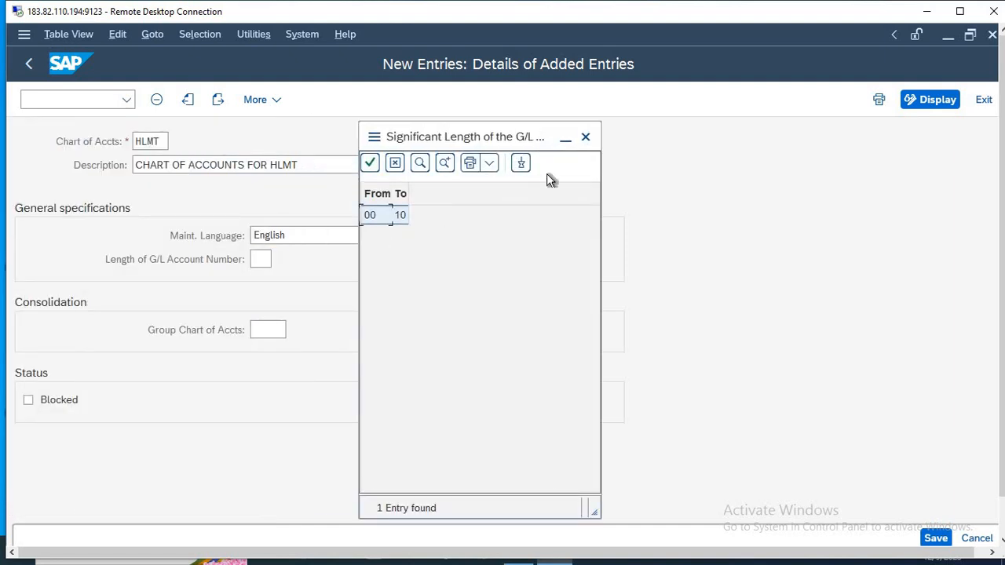
{"action": "left_click", "coordinate": [586, 137]}
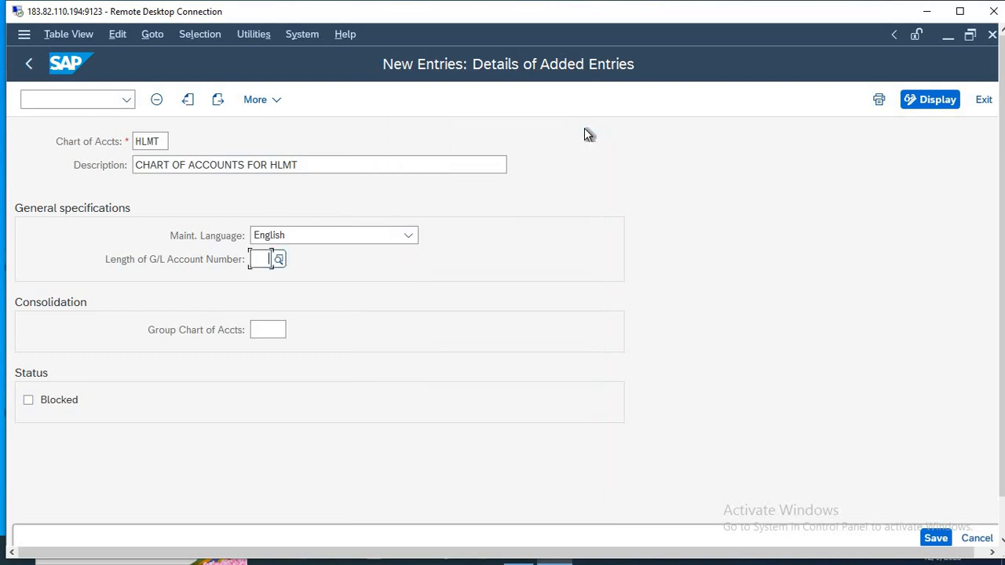
{"action": "type", "text": "3"}
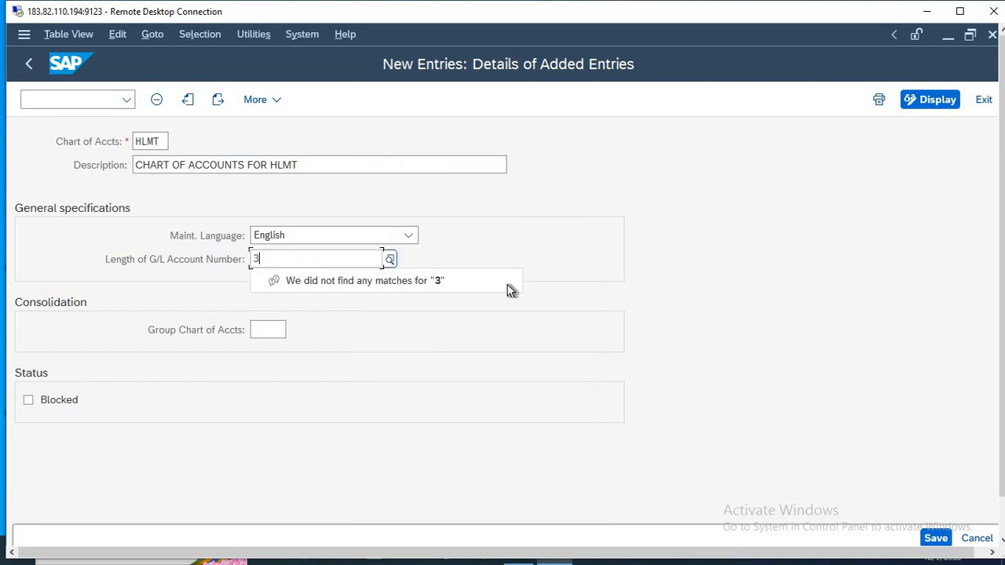
{"action": "left_click", "coordinate": [936, 539]}
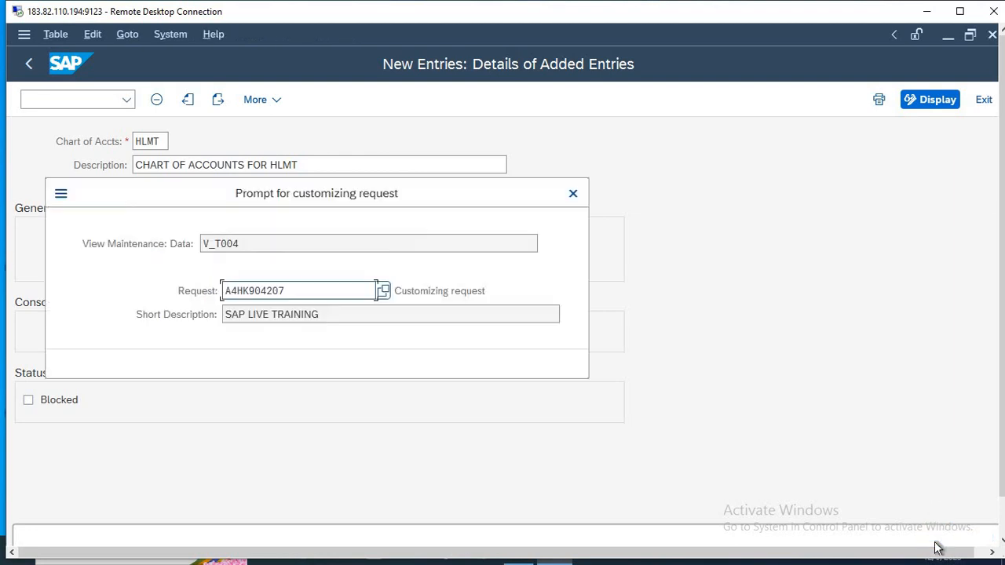
{"action": "key", "text": "Return"}
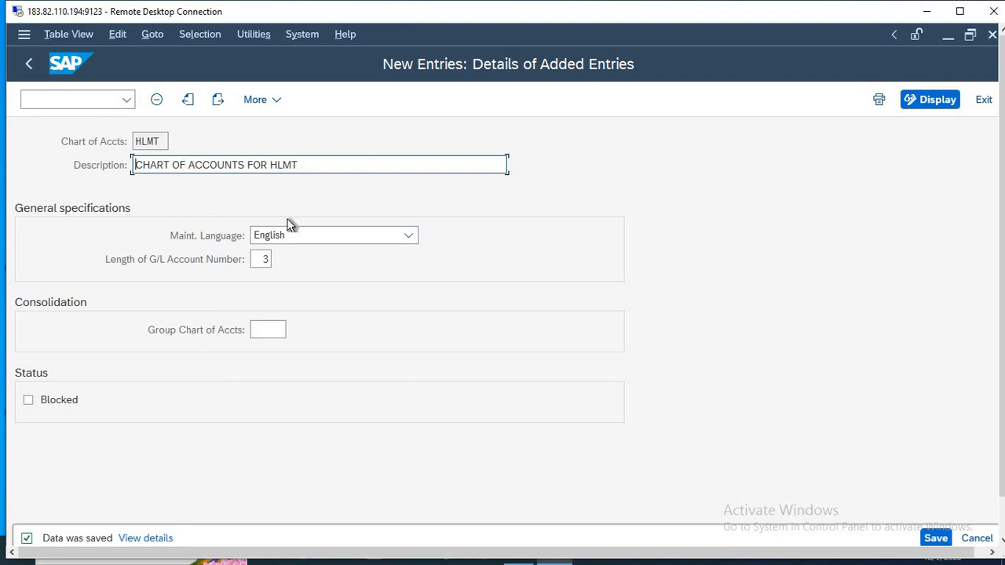
Leave the chart of accounts view, run transaction OB62, and position the list at company code HLMT.
{"action": "key", "text": "F3"}
{"action": "key", "text": "F3"}
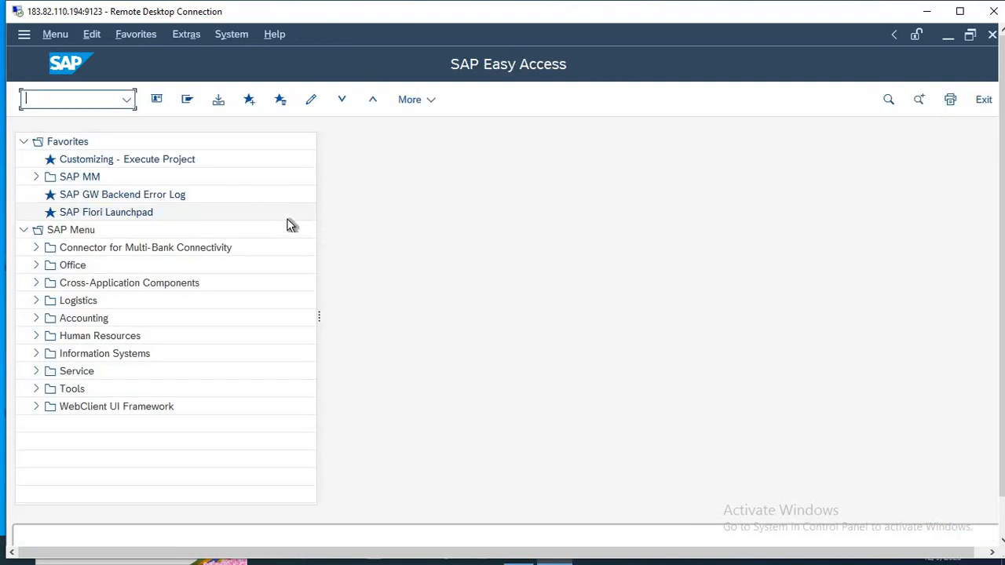
{"action": "type", "text": "OB62"}
{"action": "key", "text": "Return"}
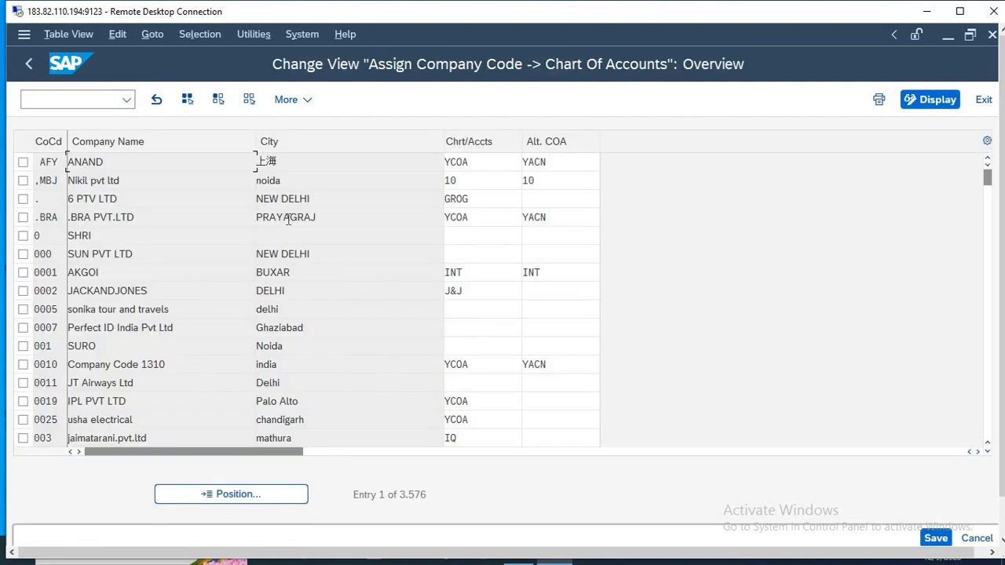
{"action": "left_click", "coordinate": [238, 494]}
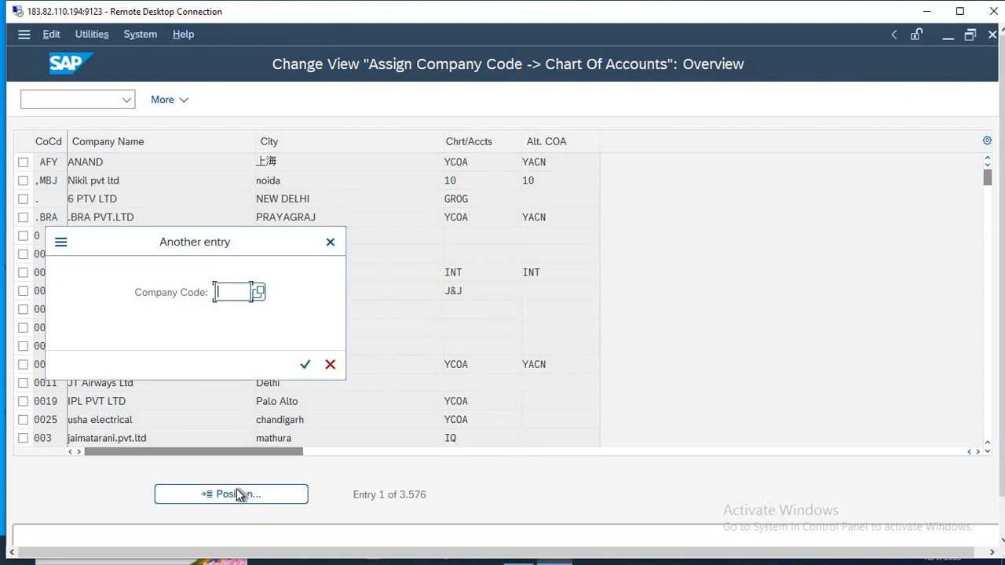
{"action": "type", "text": "HLMT"}
{"action": "key", "text": "Return"}
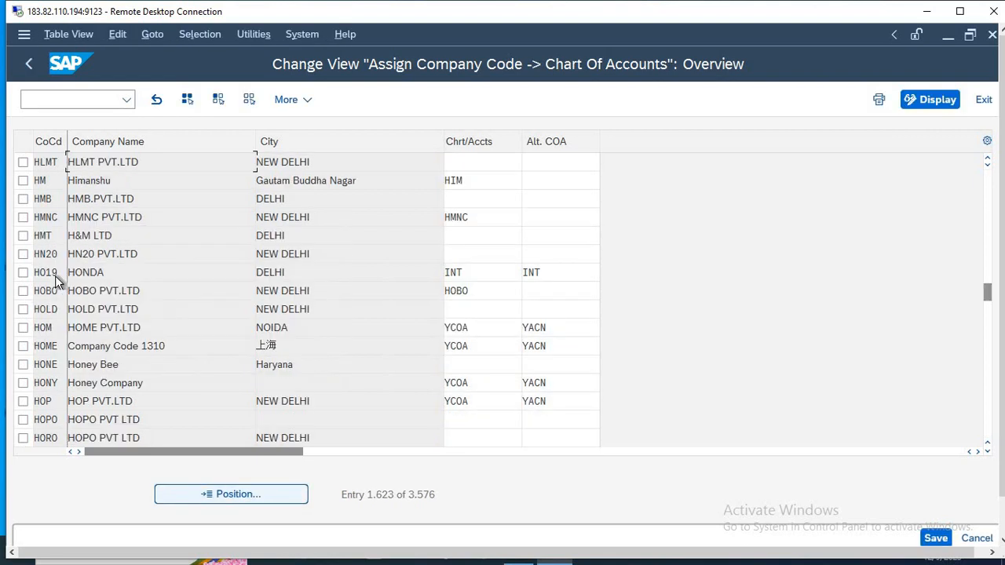
Assign chart of accounts HLMT to company code HLMT and save the assignment.
{"action": "left_click", "coordinate": [471, 159]}
{"action": "type", "text": "HLMT"}
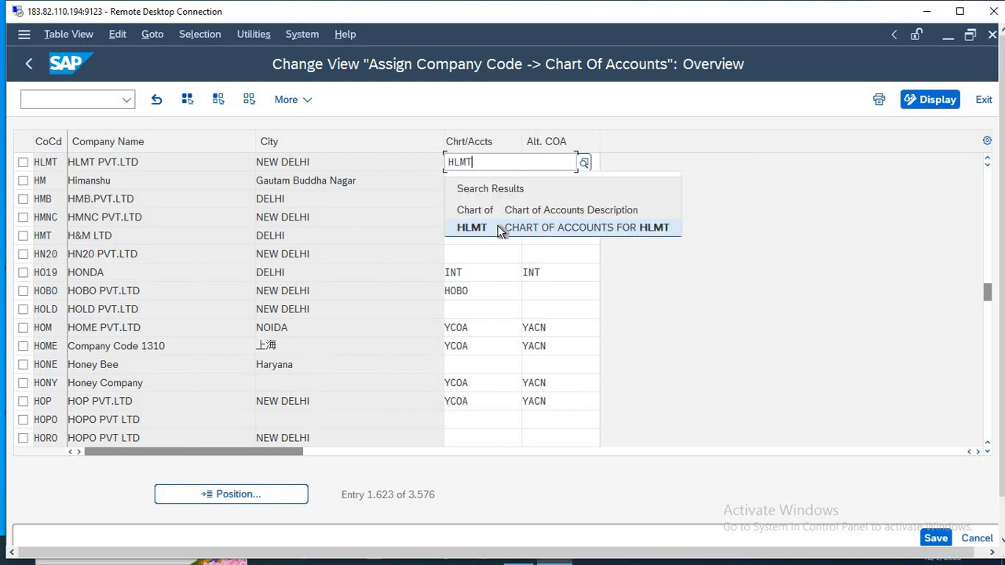
{"action": "left_click", "coordinate": [500, 229]}
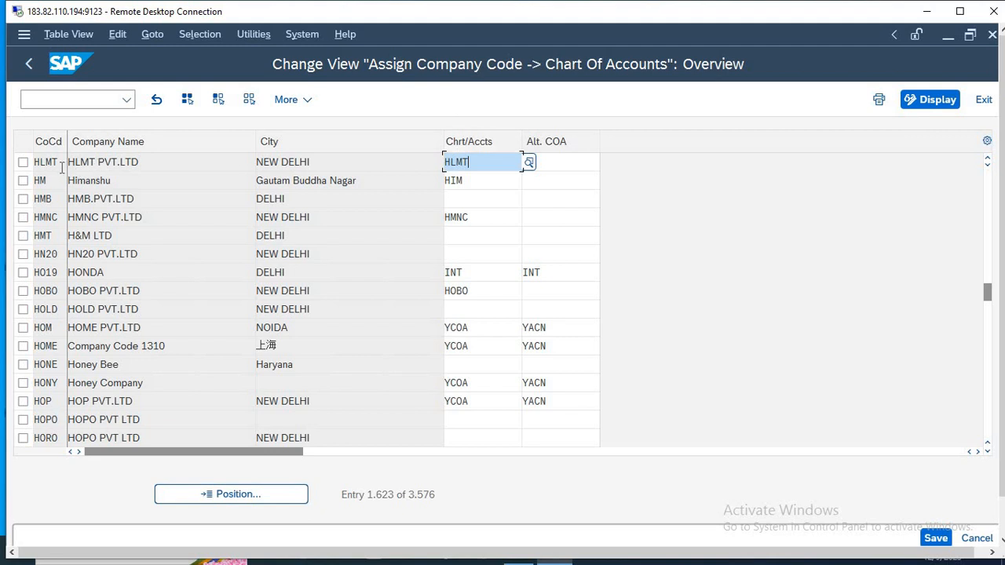
{"action": "left_click", "coordinate": [935, 538]}
{"action": "key", "text": "Return"}
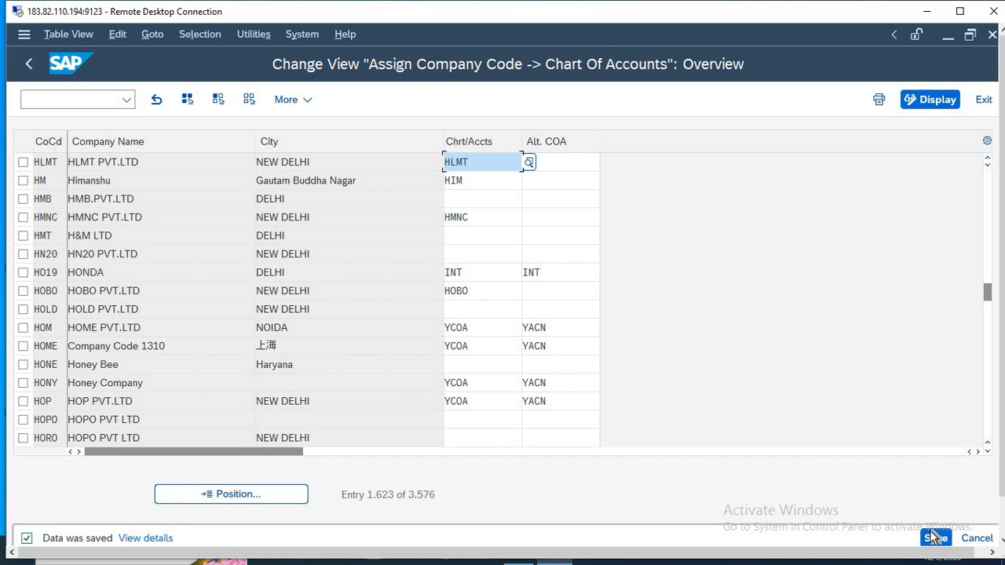
Leave the assignment view, run transaction OBD4, and start new G/L account group entries.
{"action": "key", "text": "F3"}
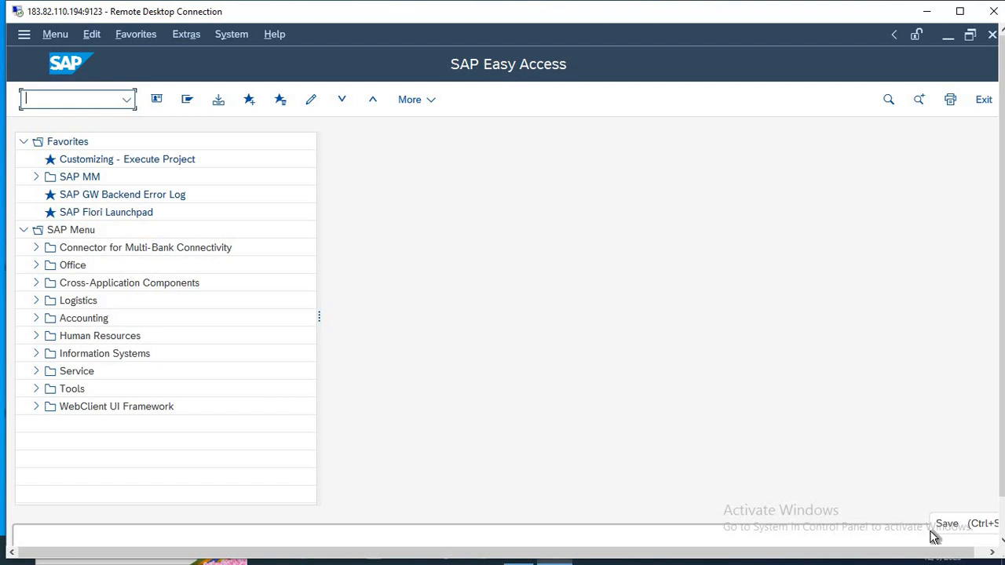
{"action": "type", "text": "OBD4"}
{"action": "key", "text": "Return"}
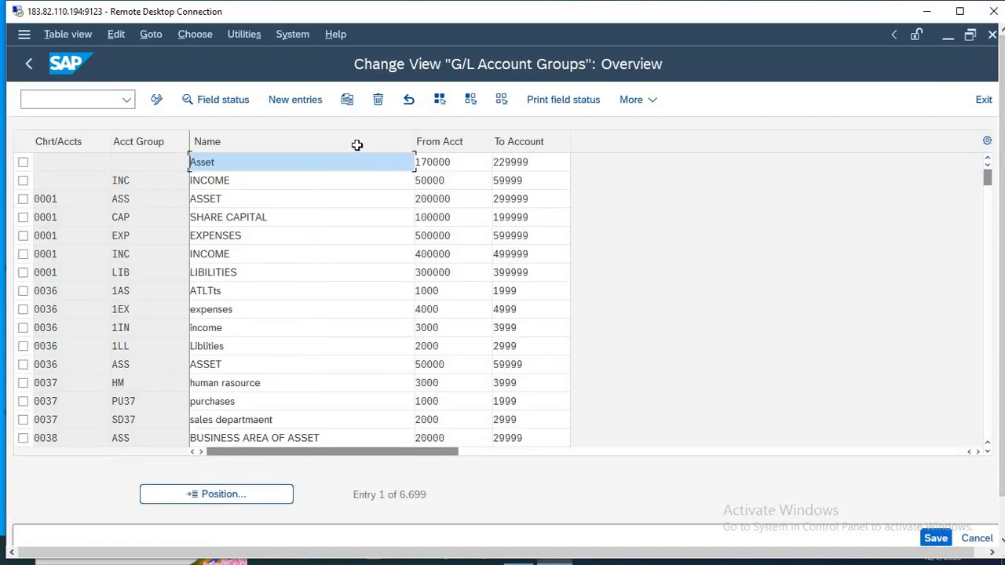
{"action": "left_click", "coordinate": [291, 100]}
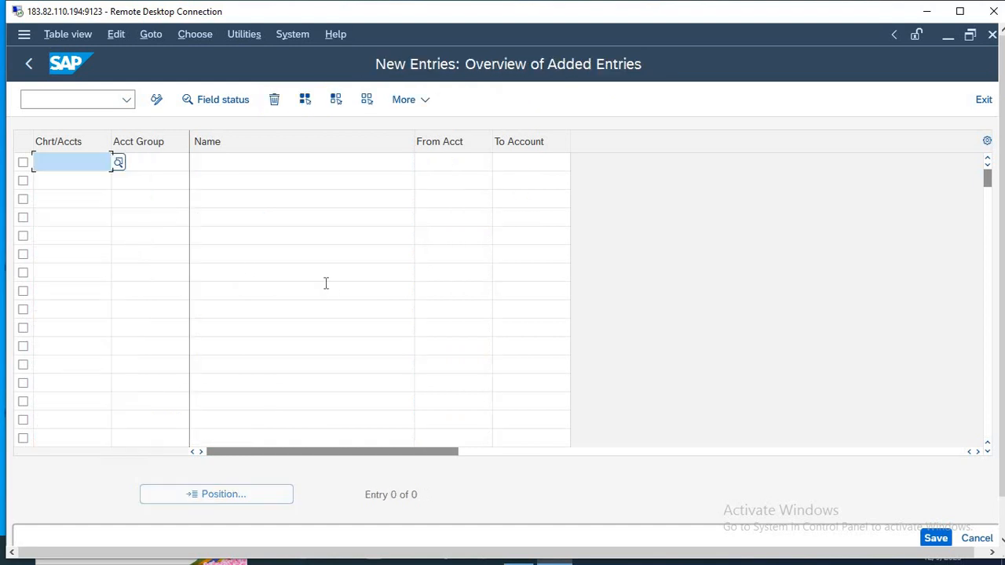
Enter HLMT as the chart of accounts in the first five rows of the new account groups.
{"action": "type", "text": "HLMT"}
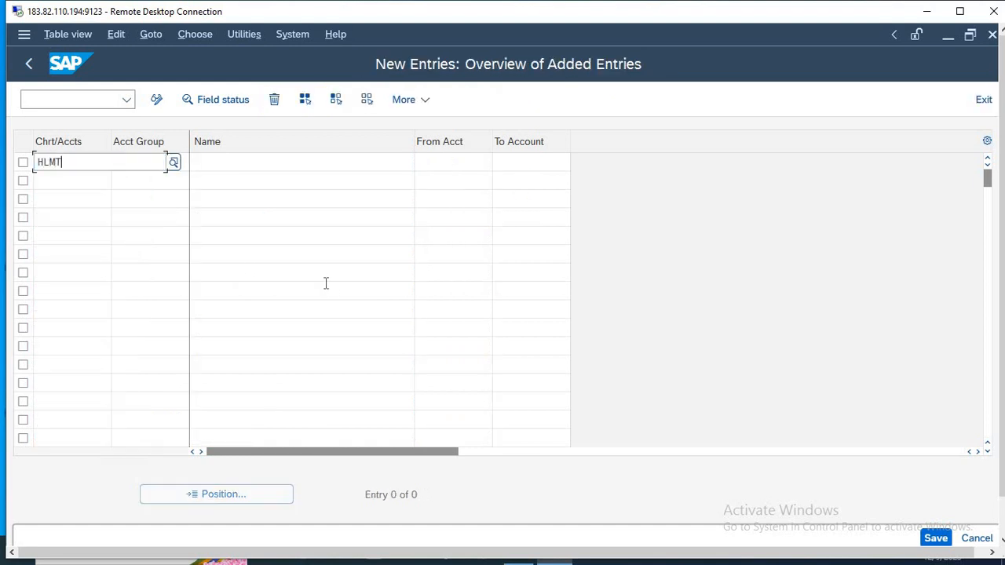
{"action": "key", "text": "Return"}
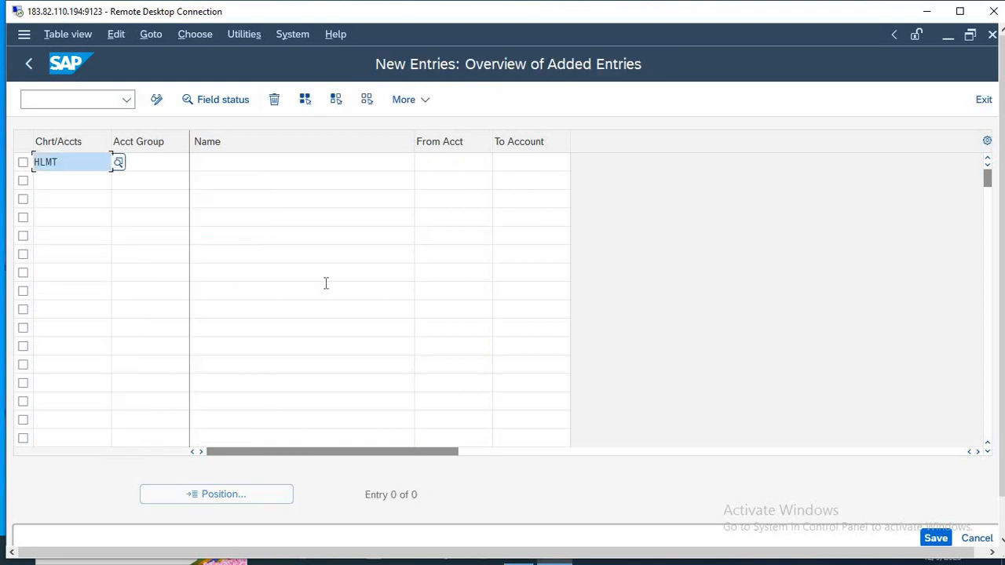
{"action": "key", "text": "ctrl+c"}
{"action": "key", "text": "Down"}
{"action": "key", "text": "ctrl+v"}
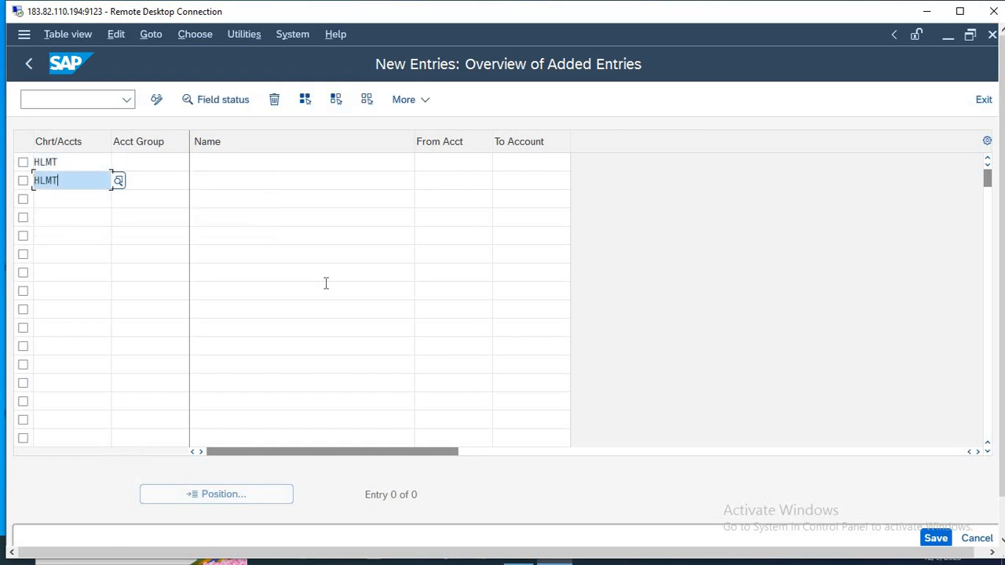
{"action": "key", "text": "Down"}
{"action": "key", "text": "ctrl+v"}
{"action": "key", "text": "Down"}
{"action": "key", "text": "ctrl+v"}
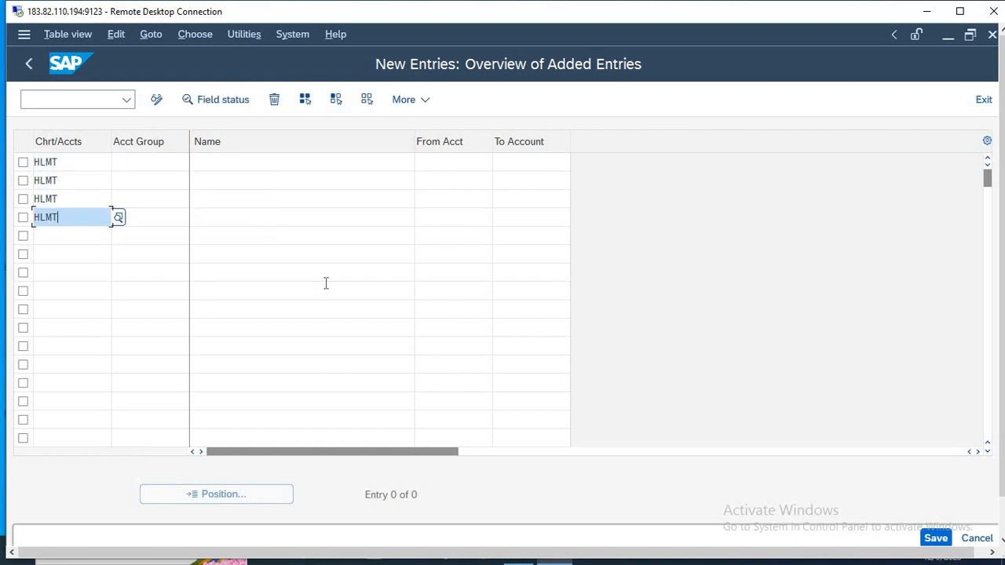
{"action": "key", "text": "Down"}
{"action": "key", "text": "ctrl+v"}
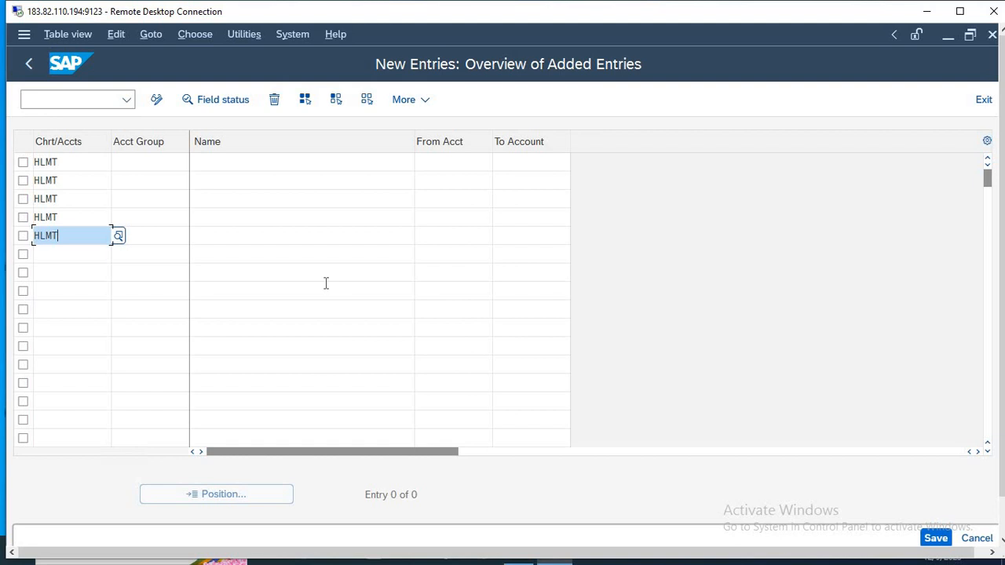
Name the first two account groups ASSETS and CAPITAL.
{"action": "left_click", "coordinate": [288, 162]}
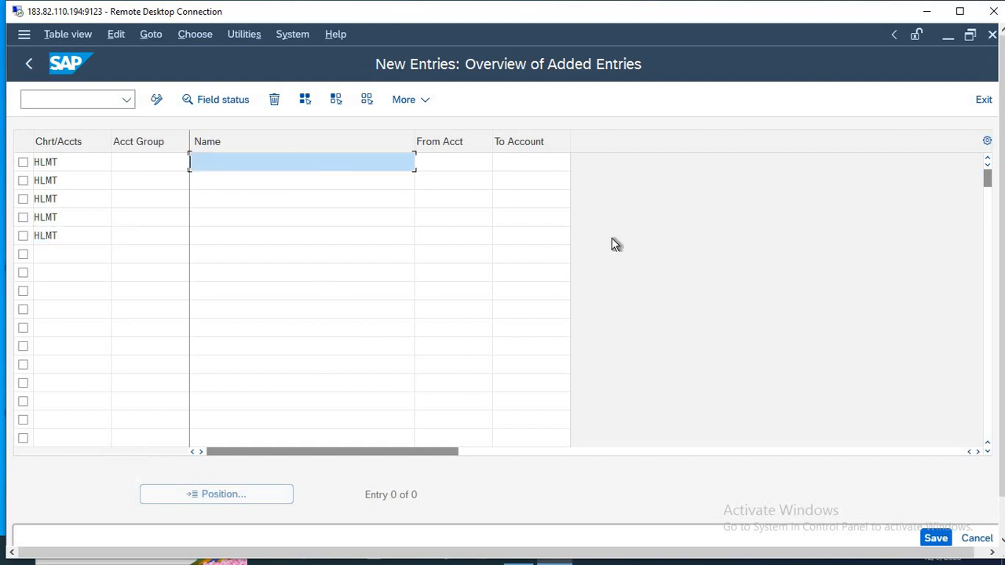
{"action": "type", "text": "ASS"}
{"action": "key", "text": "Down"}
{"action": "key", "text": "Return"}
{"action": "key", "text": "Down"}
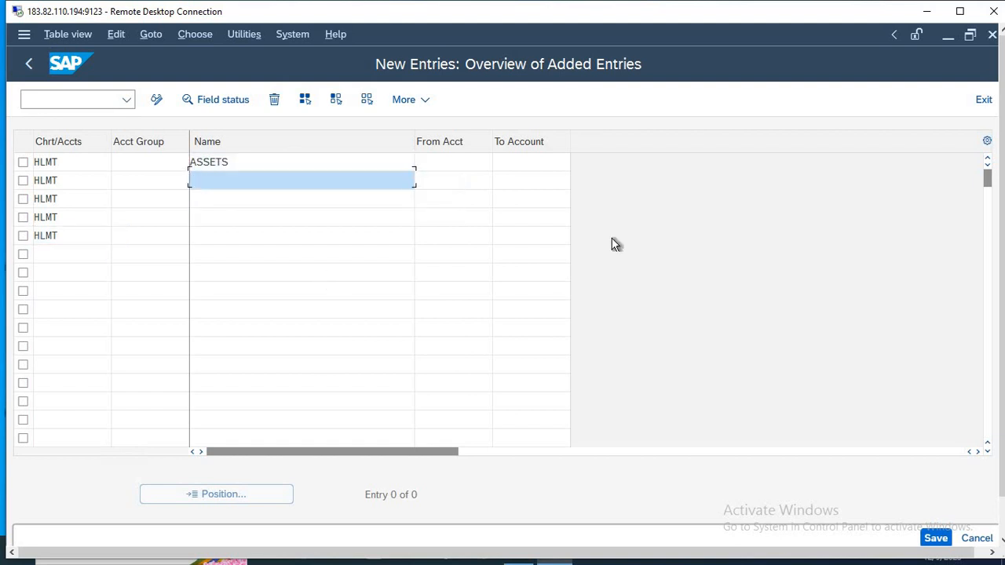
{"action": "type", "text": "CA"}
{"action": "key", "text": "Down"}
{"action": "key", "text": "Return"}
Name the third, fourth and fifth account groups EXPENSES, LIBILITIES and INCOME.
{"action": "key", "text": "Down"}
{"action": "type", "text": "E"}
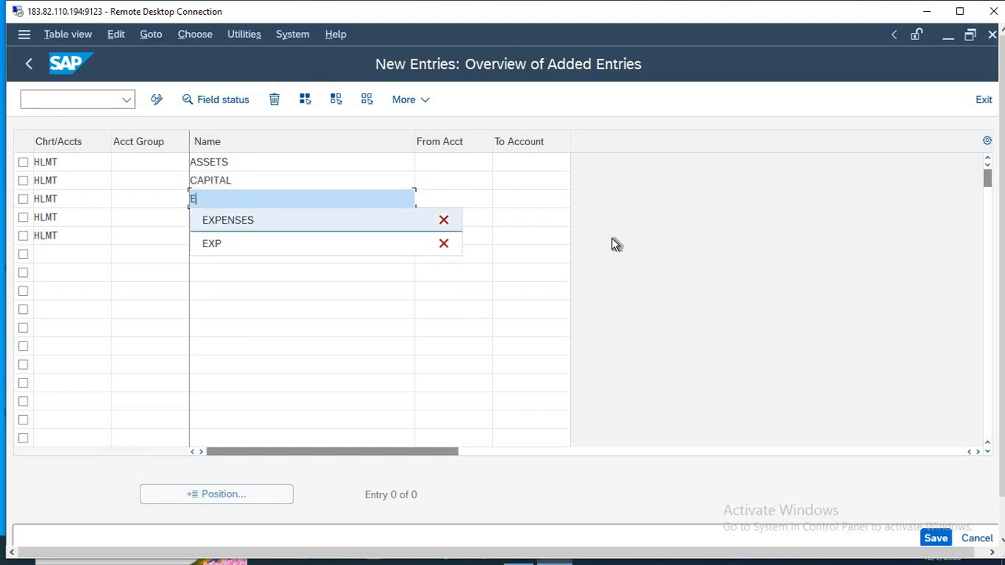
{"action": "key", "text": "Down"}
{"action": "key", "text": "Return"}
{"action": "key", "text": "Down"}
{"action": "type", "text": "LI"}
{"action": "key", "text": "Down"}
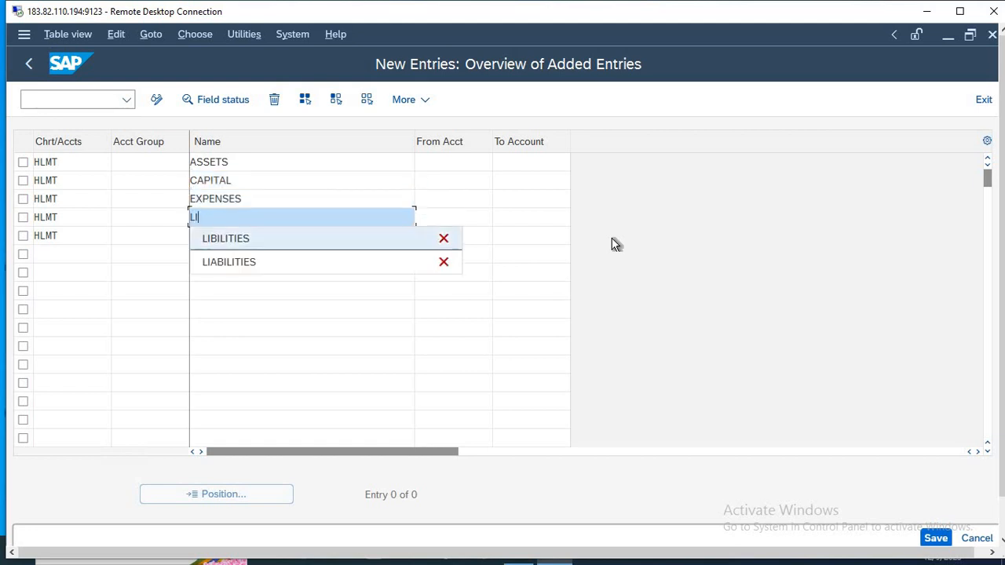
{"action": "key", "text": "Return"}
{"action": "key", "text": "Down"}
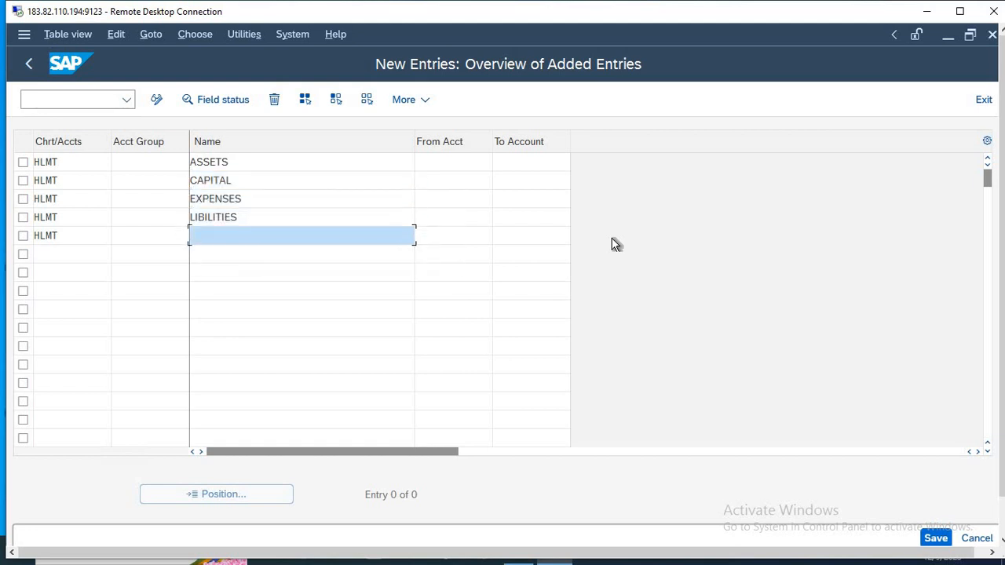
{"action": "type", "text": "IN"}
{"action": "key", "text": "Down"}
{"action": "key", "text": "Return"}
Enter account group codes A657 for ASSETS, C968 for CAPITAL, E1D5 for EXPENSES, L965 for LIBILITIES and ID47 for INCOME.
{"action": "left_click", "coordinate": [130, 159]}
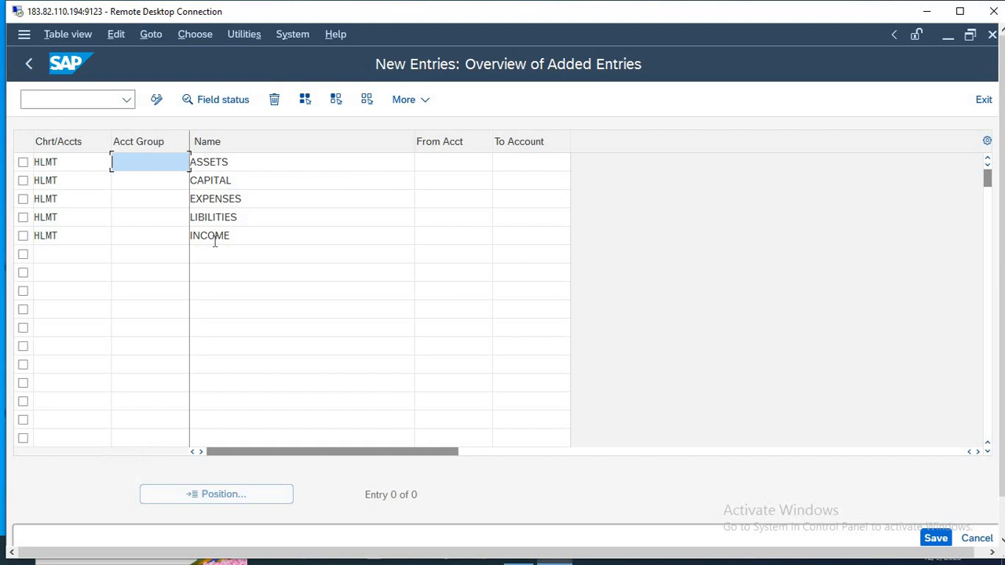
{"action": "type", "text": "A657"}
{"action": "left_click", "coordinate": [147, 187]}
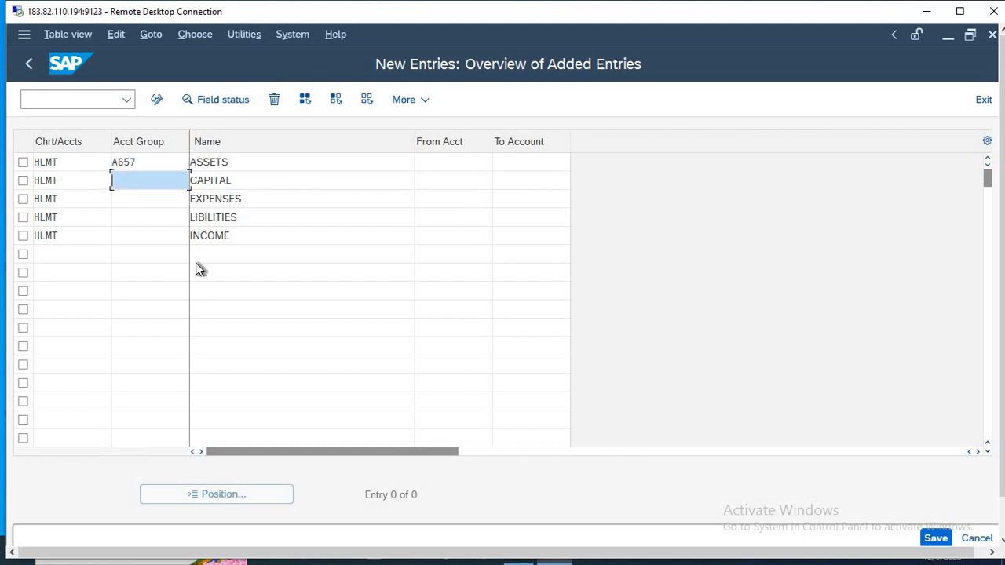
{"action": "type", "text": "C968"}
{"action": "key", "text": "Down"}
{"action": "type", "text": "E1D5"}
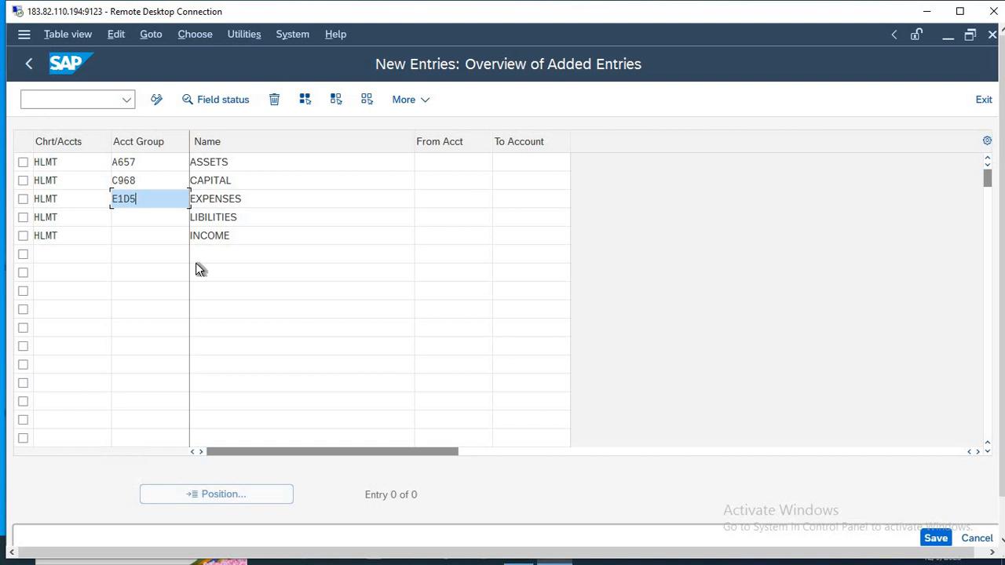
{"action": "key", "text": "Down"}
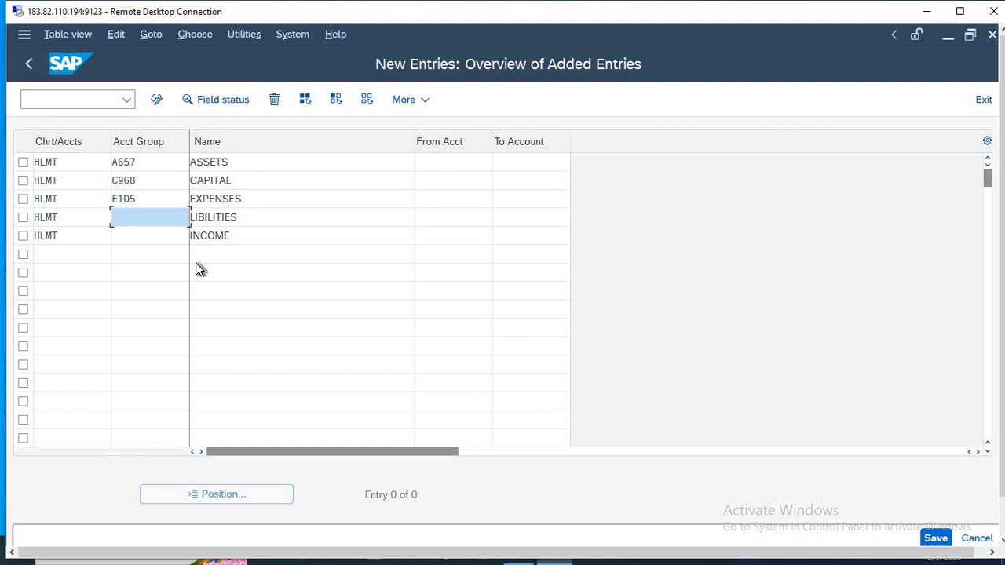
{"action": "type", "text": "L965"}
{"action": "key", "text": "Down"}
{"action": "type", "text": "I"}
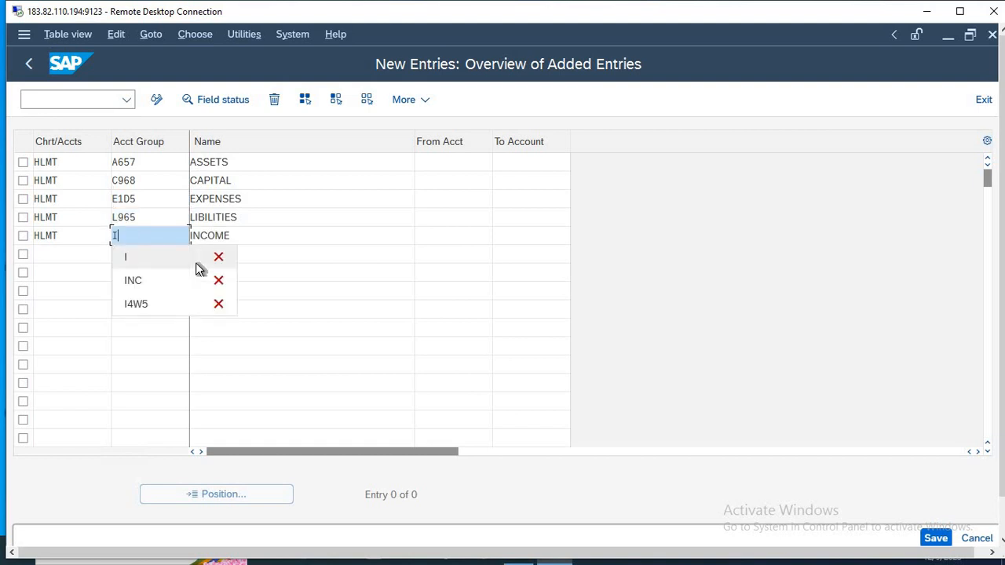
{"action": "type", "text": "D47"}
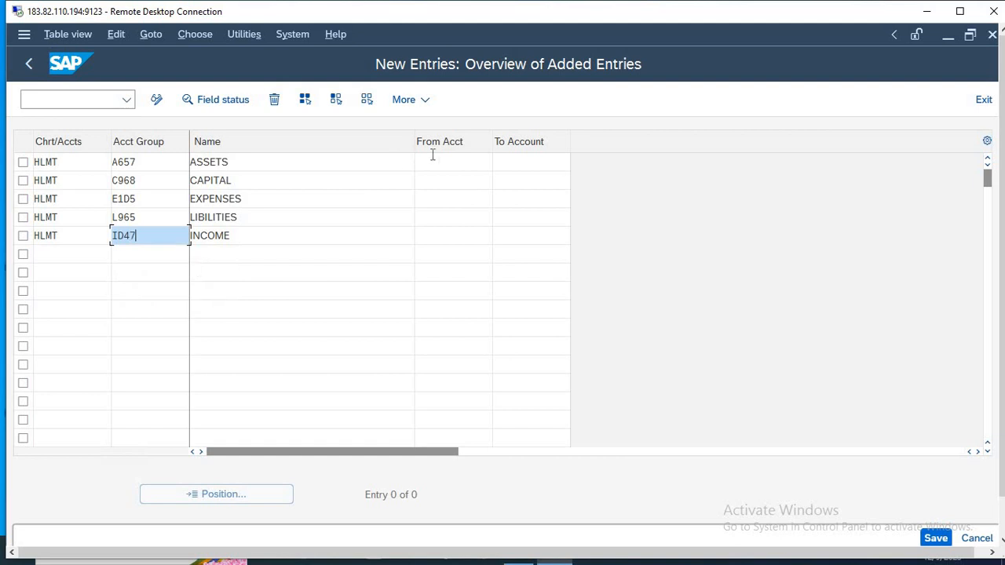
Set the account number ranges to 100–199 for ASSETS and 200–299 for CAPITAL.
{"action": "left_click", "coordinate": [441, 159]}
{"action": "type", "text": "100"}
{"action": "key", "text": "Tab"}
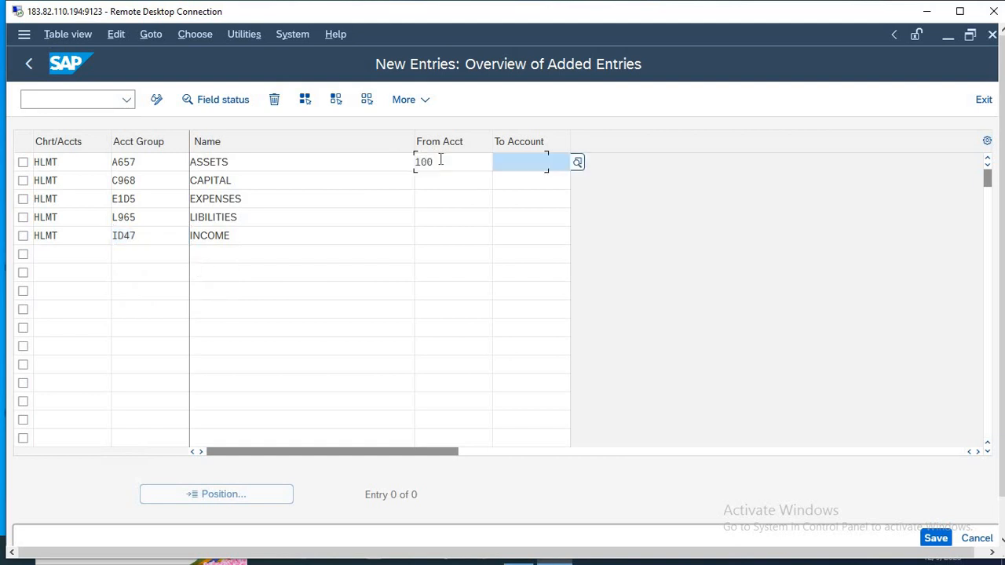
{"action": "type", "text": "199"}
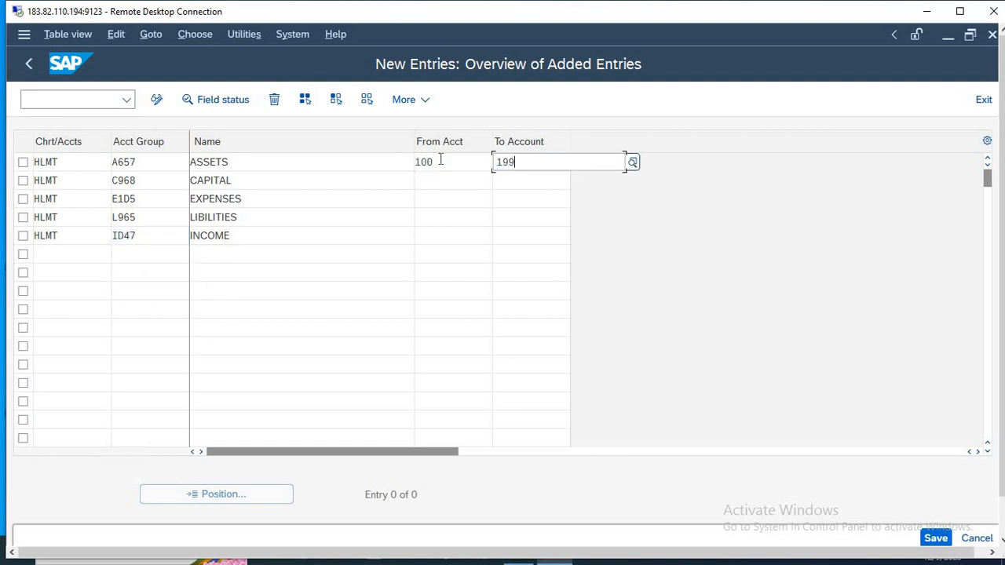
{"action": "key", "text": "Tab"}
{"action": "key", "text": "Tab"}
{"action": "key", "text": "Tab"}
{"action": "type", "text": "200"}
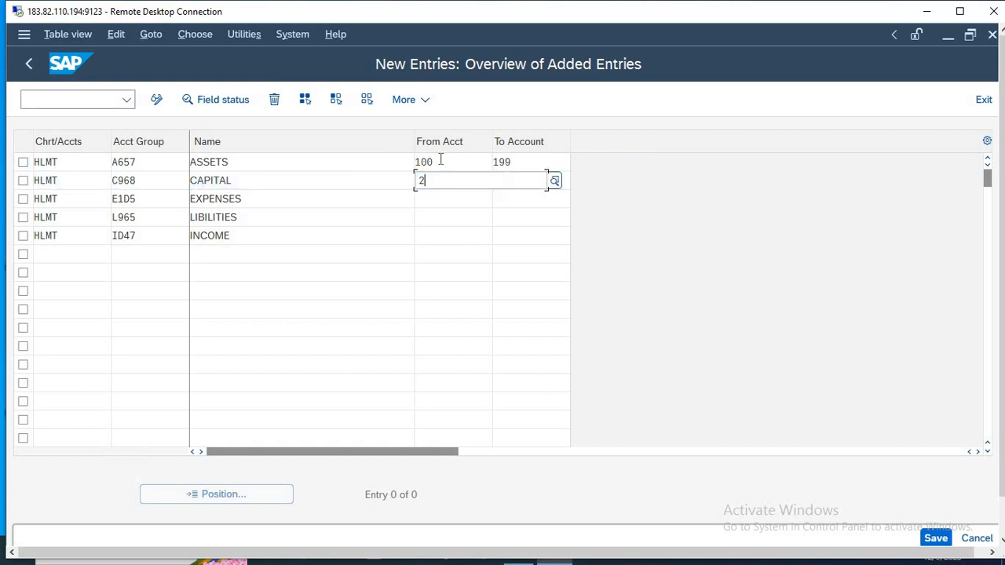
Set the account number ranges to 300–399 for EXPENSES and 400–499 for LIBILITIES.
{"action": "key", "text": "Tab"}
{"action": "type", "text": "299"}
{"action": "key", "text": "Tab"}
{"action": "key", "text": "Tab"}
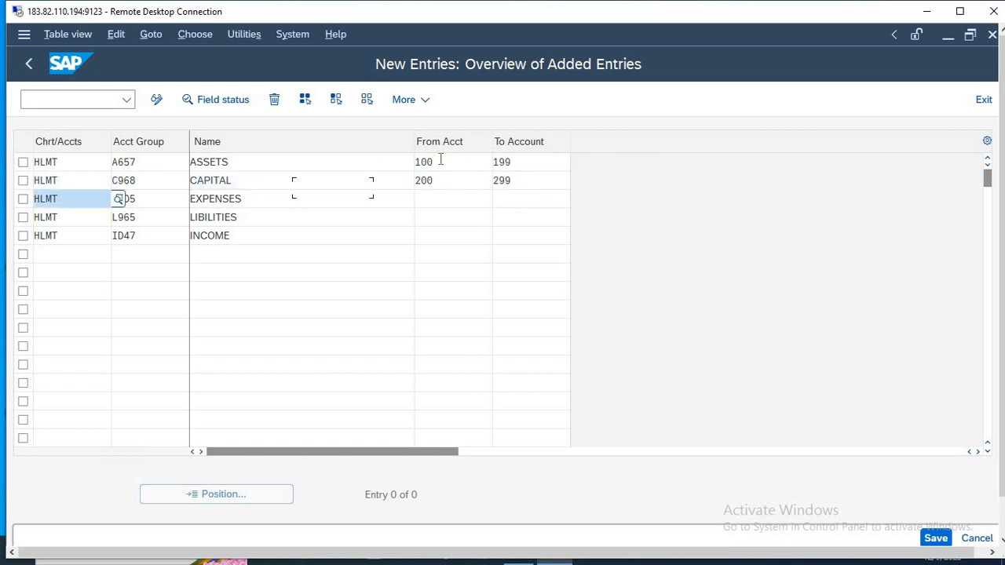
{"action": "key", "text": "Tab"}
{"action": "type", "text": "300"}
{"action": "key", "text": "Tab"}
{"action": "type", "text": "399"}
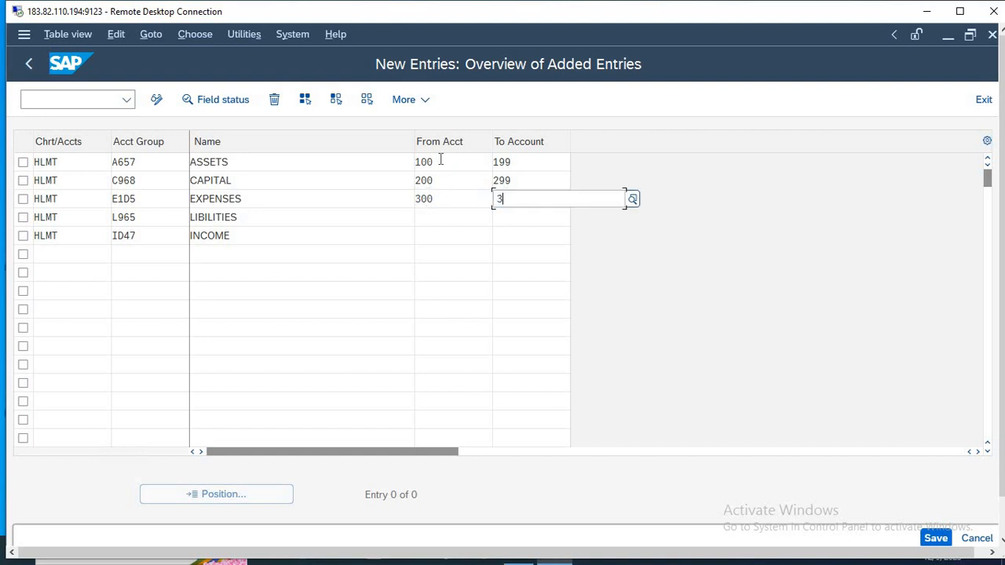
{"action": "key", "text": "Tab"}
{"action": "key", "text": "Tab"}
{"action": "key", "text": "Tab"}
{"action": "type", "text": "400"}
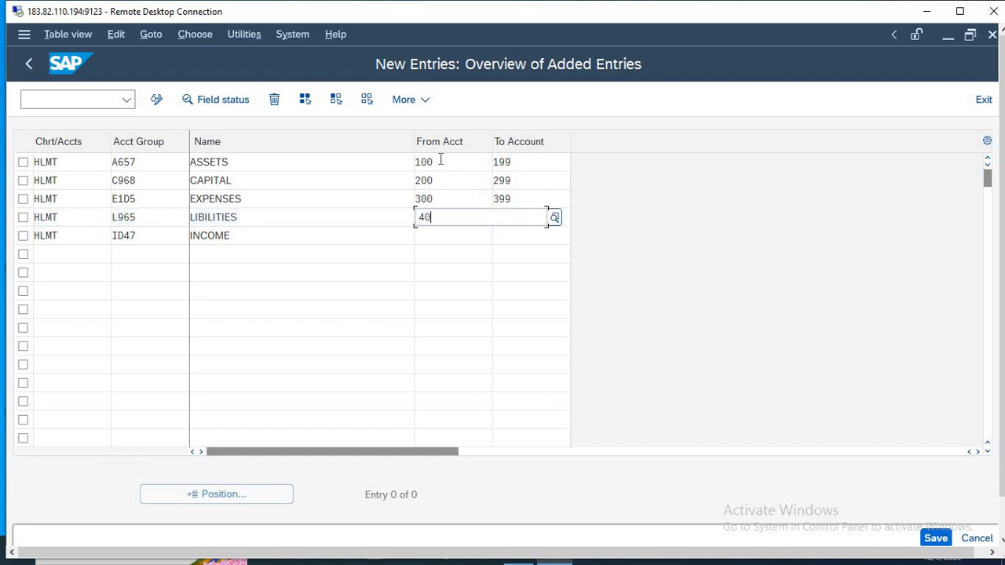
Set the account number range of the INCOME group to 500–599.
{"action": "key", "text": "Tab"}
{"action": "type", "text": "499"}
{"action": "key", "text": "Tab"}
{"action": "key", "text": "Tab"}
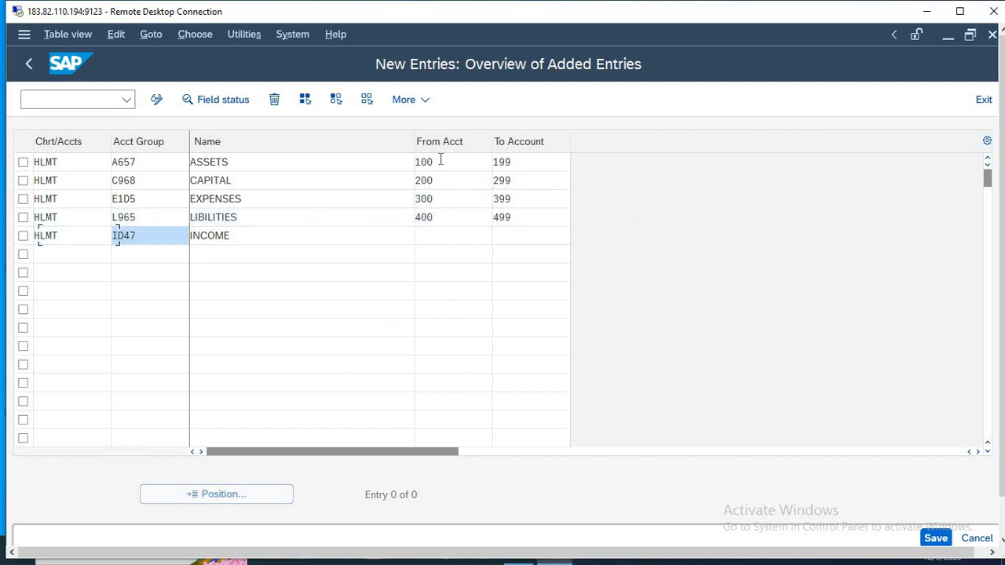
{"action": "key", "text": "Tab"}
{"action": "key", "text": "Tab"}
{"action": "type", "text": "500"}
{"action": "key", "text": "Tab"}
{"action": "type", "text": "599"}
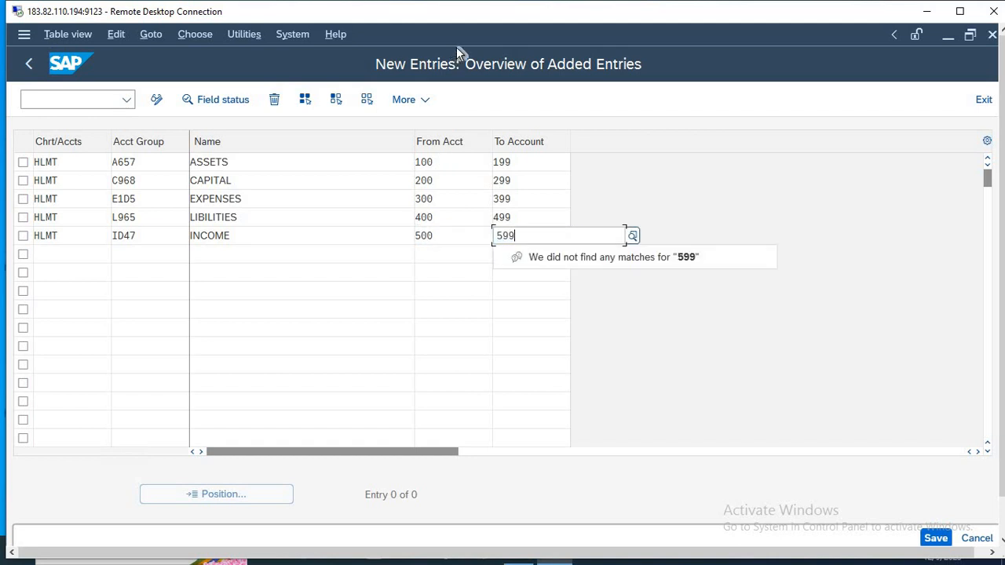
{"action": "left_click", "coordinate": [438, 162]}
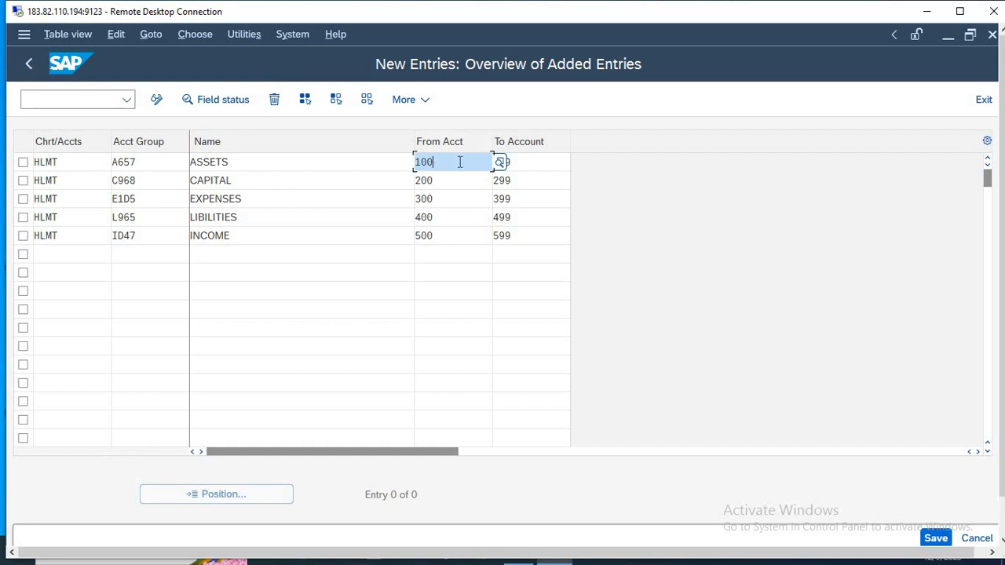
{"action": "left_click", "coordinate": [547, 162]}
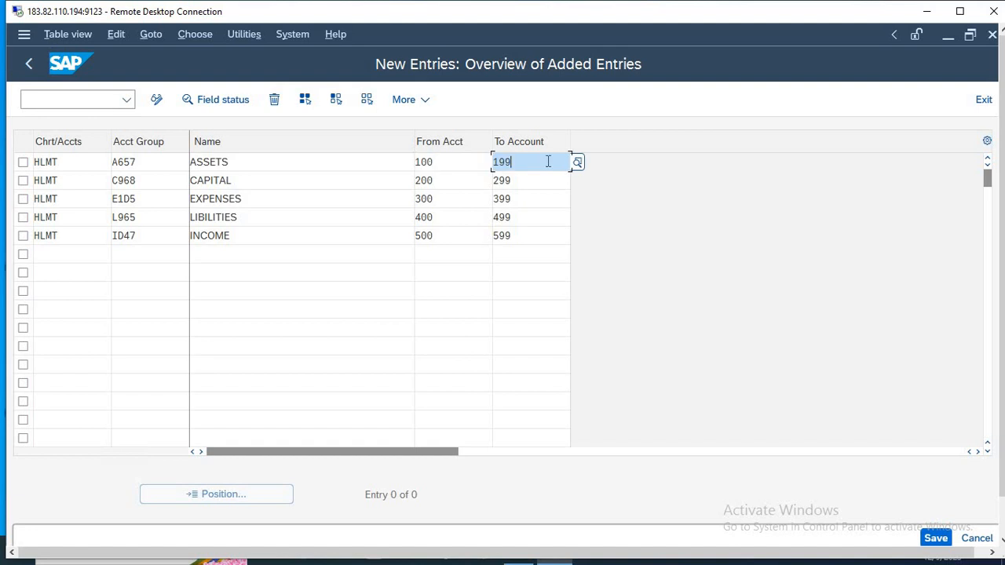
Switch to Notepad and insert several blank lines below the last transaction code, 8-OB53.
{"action": "key", "text": "alt+Tab"}
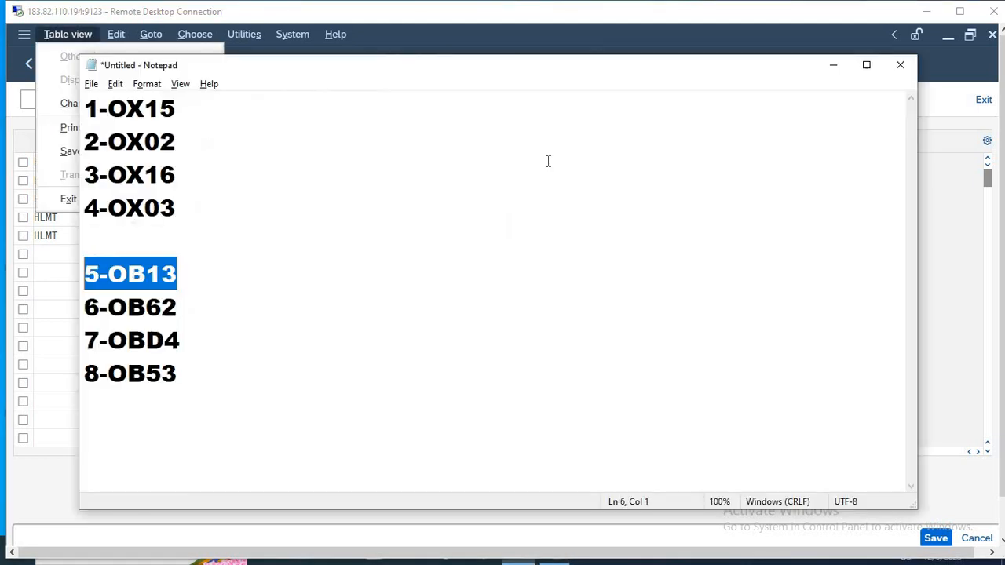
{"action": "left_click", "coordinate": [315, 365]}
{"action": "key", "text": "Return"}
{"action": "key", "text": "Return"}
{"action": "key", "text": "Return"}
{"action": "key", "text": "Return"}
{"action": "key", "text": "Return"}
{"action": "key", "text": "Return"}
{"action": "key", "text": "Return"}
{"action": "key", "text": "Return"}
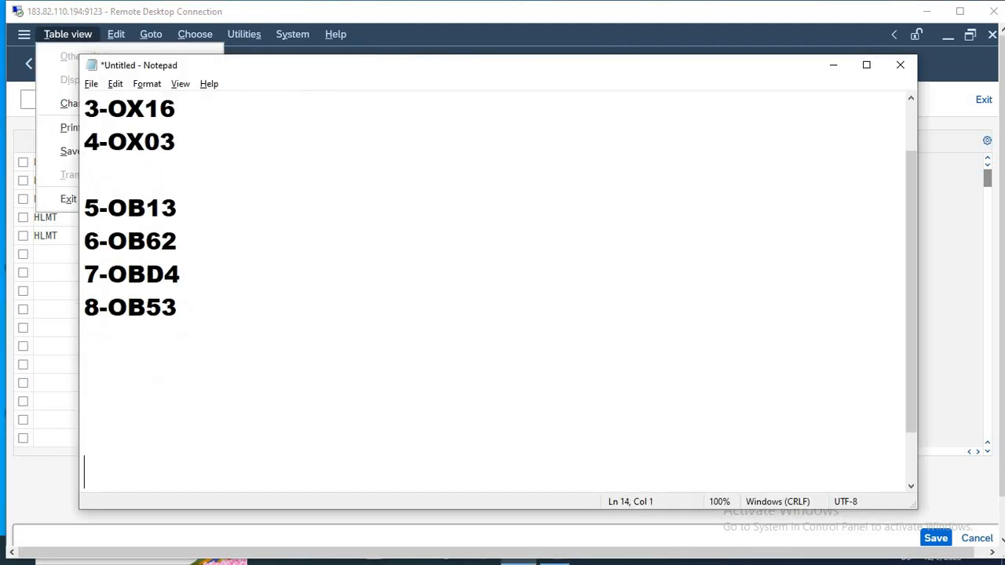
{"action": "key", "text": "Return"}
{"action": "key", "text": "Return"}
{"action": "key", "text": "Return"}
{"action": "key", "text": "Return"}
{"action": "key", "text": "BackSpace"}
{"action": "key", "text": "BackSpace"}
{"action": "key", "text": "BackSpace"}
{"action": "key", "text": "BackSpace"}
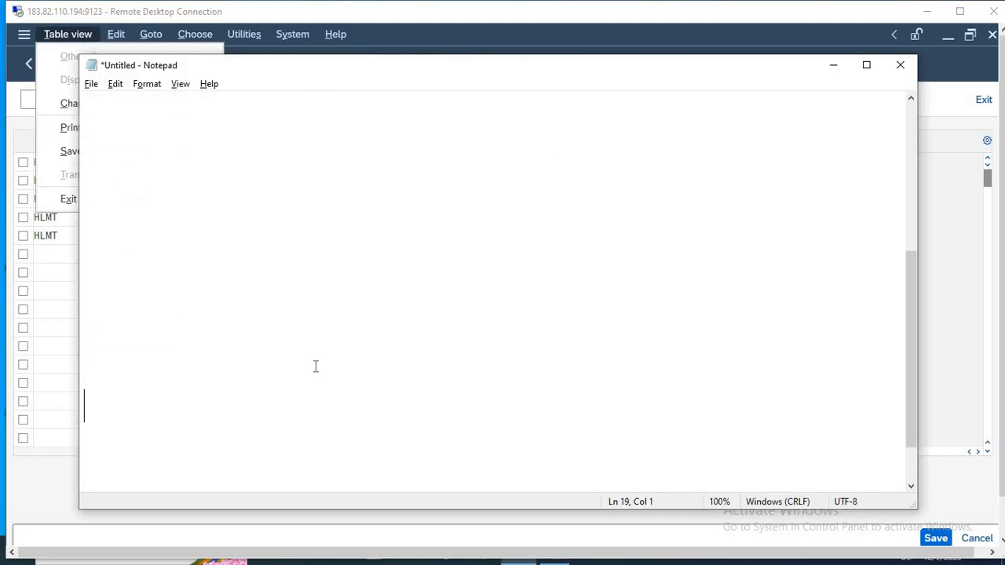
{"action": "key", "text": "Up"}
{"action": "key", "text": "Up"}
{"action": "key", "text": "Up"}
{"action": "key", "text": "Up"}
List the example accounts BUILDING, FURNITURE, CASH and BANK on separate indented lines below the transaction codes.
{"action": "key", "text": "Tab"}
{"action": "type", "text": "BUILDING"}
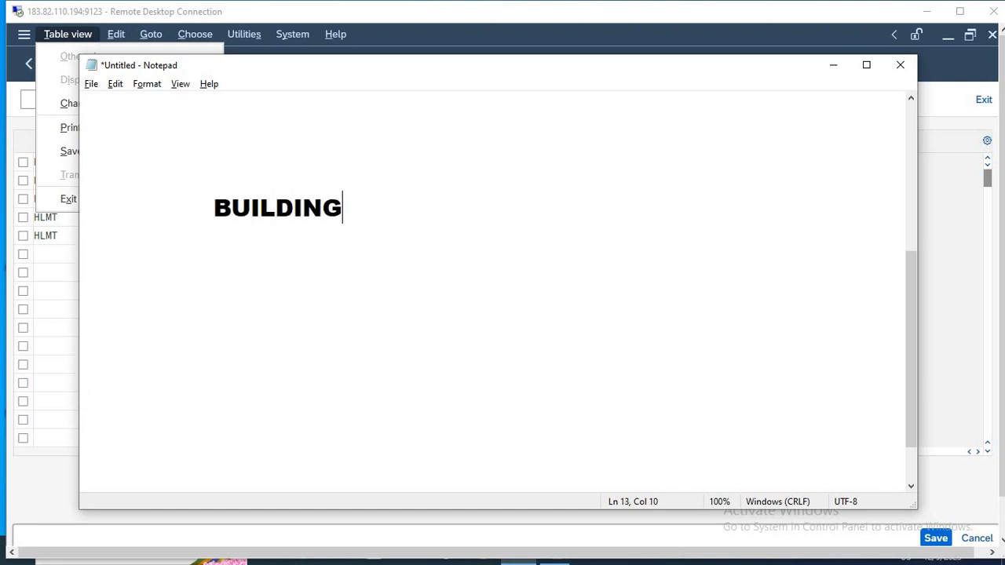
{"action": "key", "text": "Return"}
{"action": "key", "text": "Tab"}
{"action": "type", "text": "FURNITURE"}
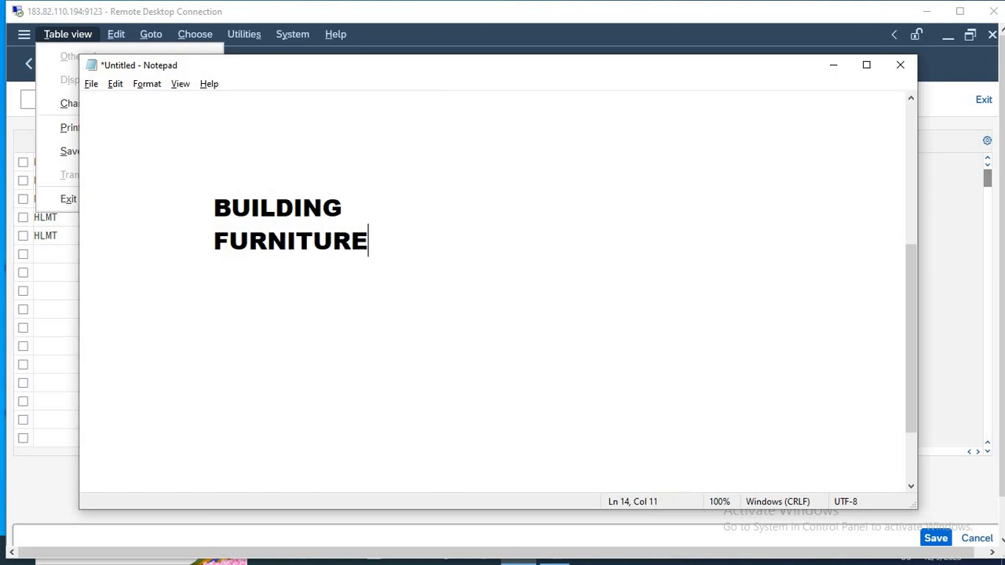
{"action": "key", "text": "Return"}
{"action": "key", "text": "Tab"}
{"action": "type", "text": "CASH"}
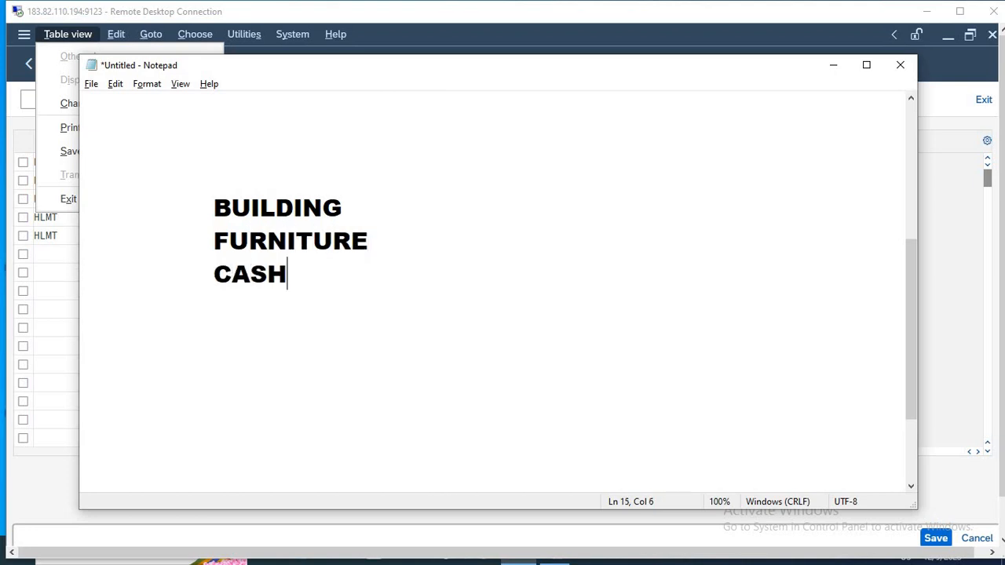
{"action": "key", "text": "Return"}
{"action": "key", "text": "Tab"}
{"action": "type", "text": "BANK"}
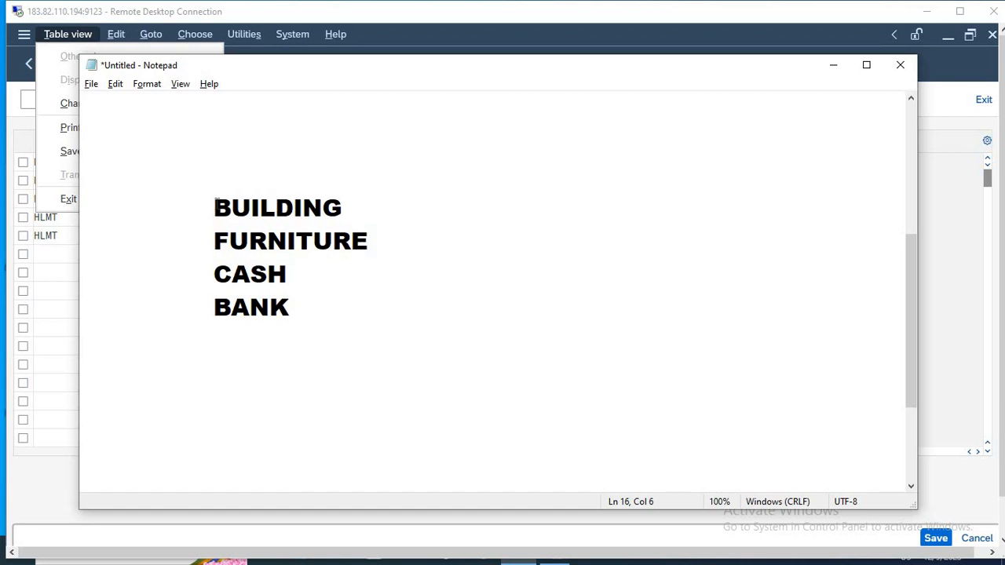
Prefix BUILDING with 100- and FURNITURE with 101- in the example account list.
{"action": "left_click", "coordinate": [216, 203]}
{"action": "type", "text": "100-"}
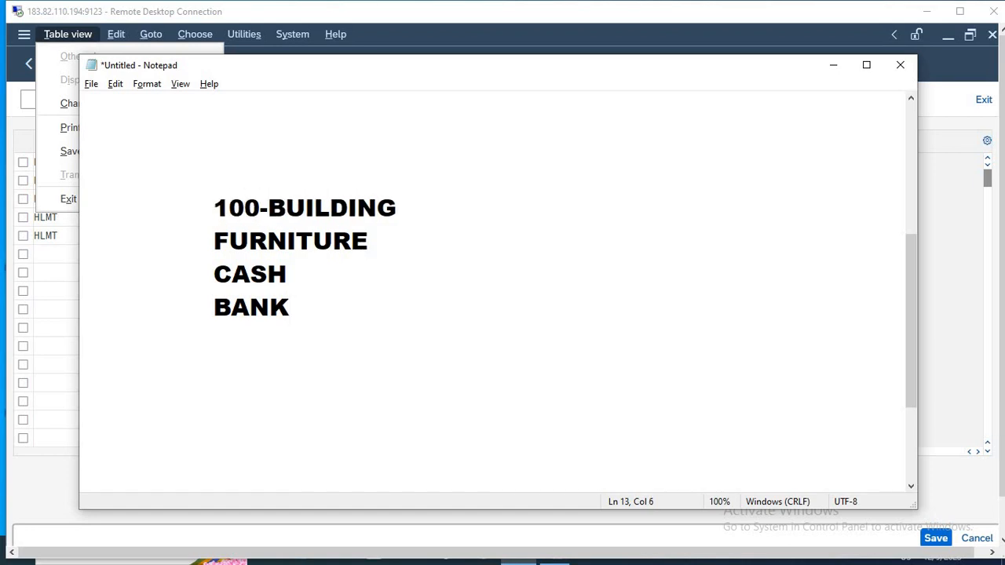
{"action": "key", "text": "Down"}
{"action": "key", "text": "Left"}
{"action": "key", "text": "Left"}
{"action": "type", "text": "101"}
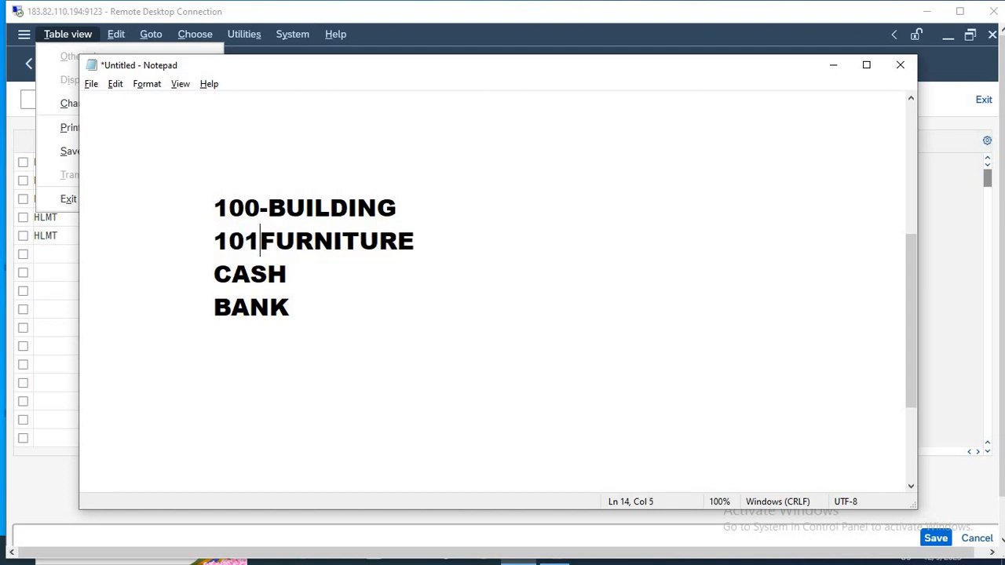
{"action": "type", "text": "-"}
Prefix CASH with 102- and BANK with 103- in the list, and return to the SAP account group entries.
{"action": "key", "text": "Down"}
{"action": "key", "text": "Left"}
{"action": "key", "text": "Left"}
{"action": "key", "text": "Left"}
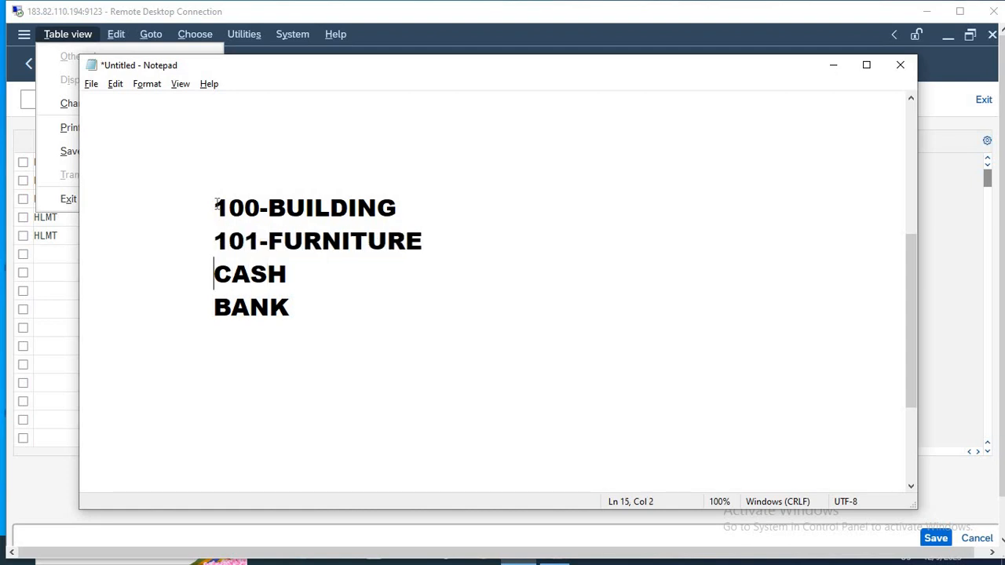
{"action": "type", "text": "102"}
{"action": "key", "text": "Down"}
{"action": "key", "text": "Left"}
{"action": "key", "text": "Left"}
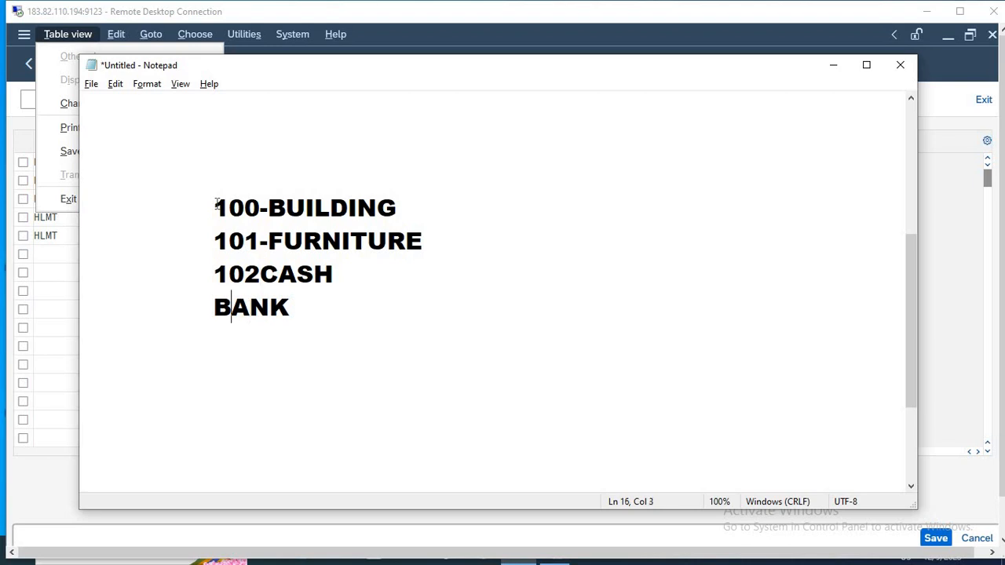
{"action": "type", "text": "103-"}
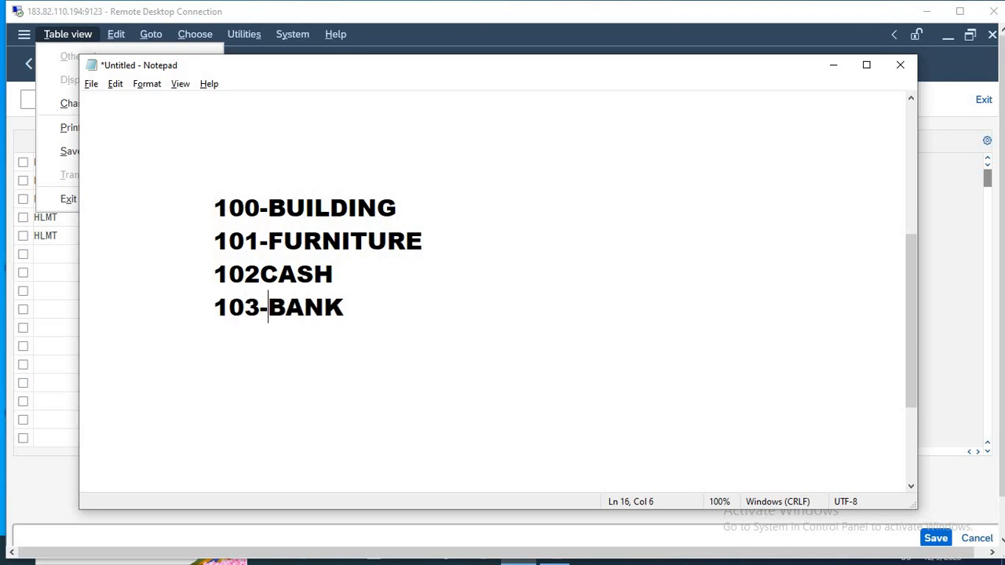
{"action": "key", "text": "Up"}
{"action": "key", "text": "Left"}
{"action": "type", "text": "-"}
{"action": "key", "text": "alt+Tab"}
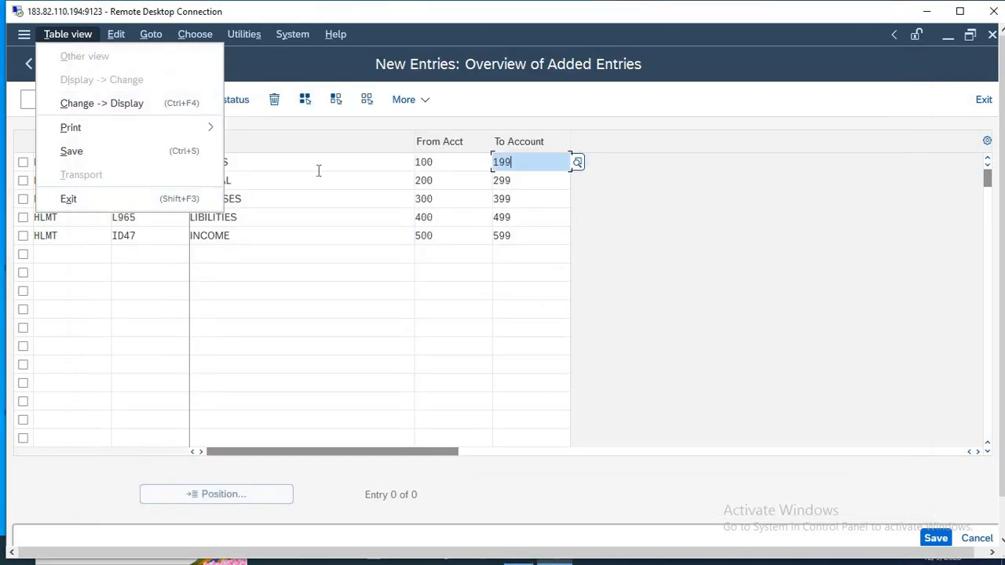
{"action": "left_click", "coordinate": [263, 163]}
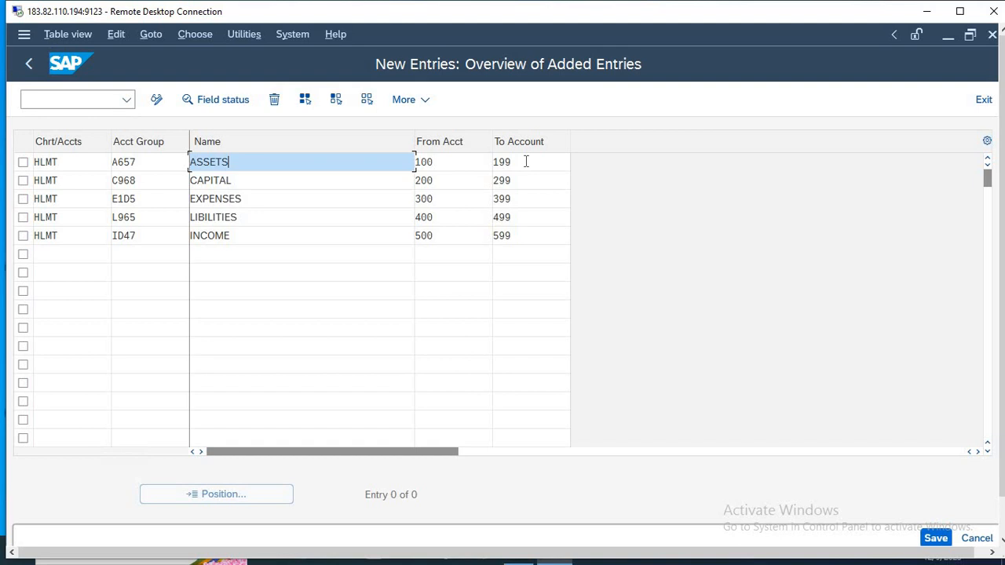
{"action": "left_click", "coordinate": [449, 162]}
{"action": "type", "text": "00000"}
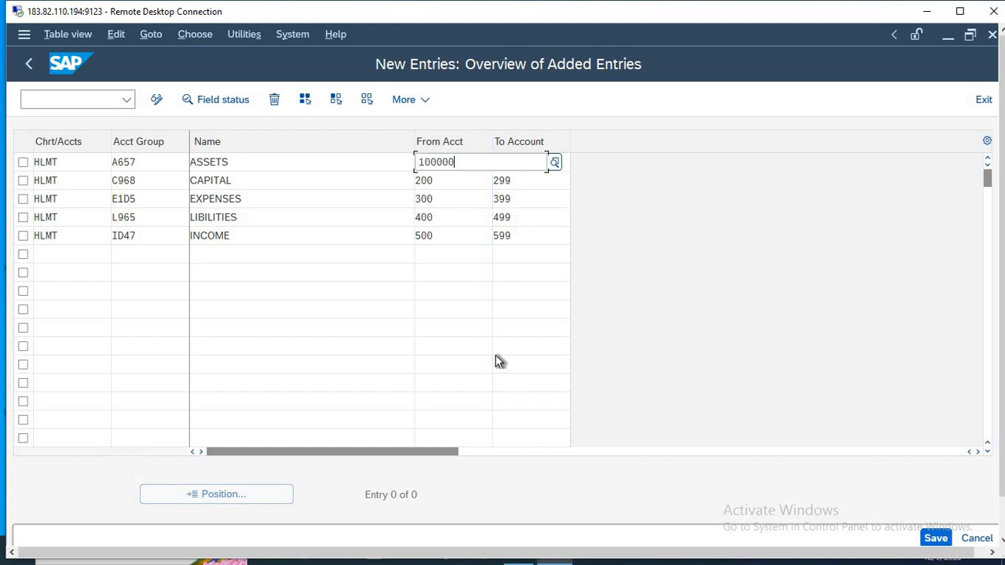
{"action": "type", "text": "000"}
{"action": "key", "text": "Tab"}
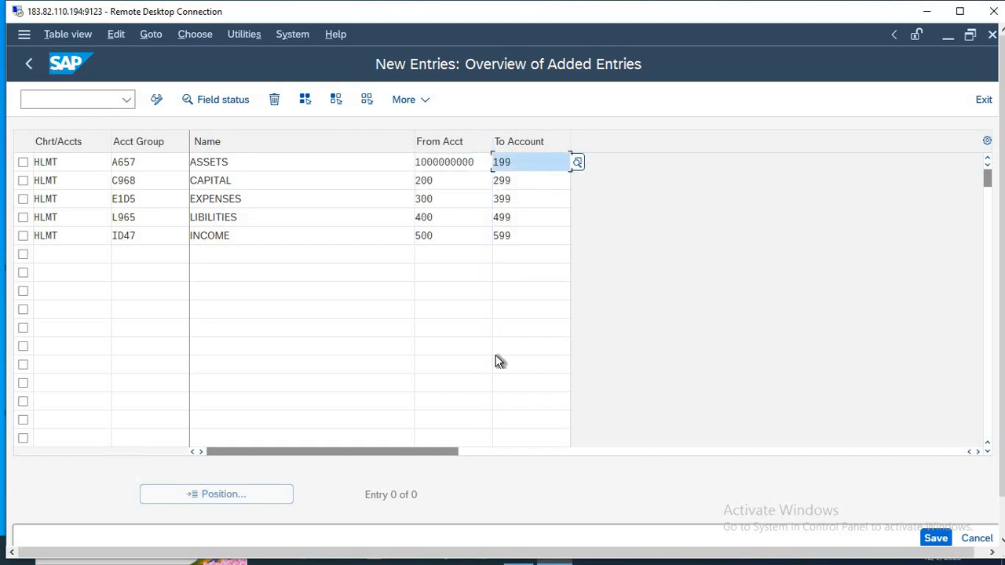
{"action": "double_click", "coordinate": [482, 160]}
{"action": "key", "text": "BackSpace"}
{"action": "key", "text": "BackSpace"}
{"action": "key", "text": "BackSpace"}
{"action": "key", "text": "BackSpace"}
{"action": "key", "text": "BackSpace"}
{"action": "key", "text": "BackSpace"}
{"action": "key", "text": "BackSpace"}
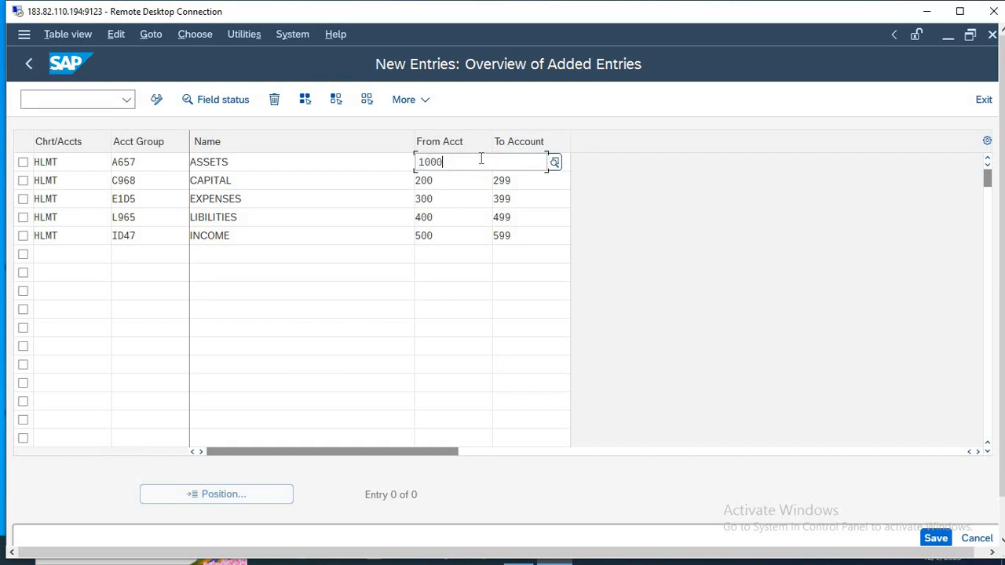
{"action": "left_click", "coordinate": [595, 250]}
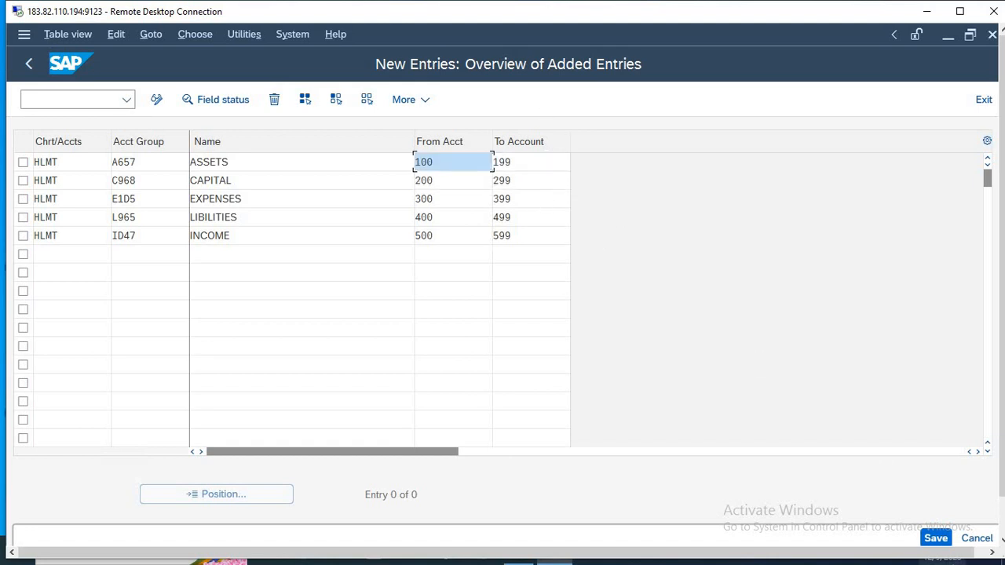
Save the new account groups and go back to the SAP Easy Access screen.
{"action": "left_click", "coordinate": [934, 539]}
{"action": "key", "text": "Return"}
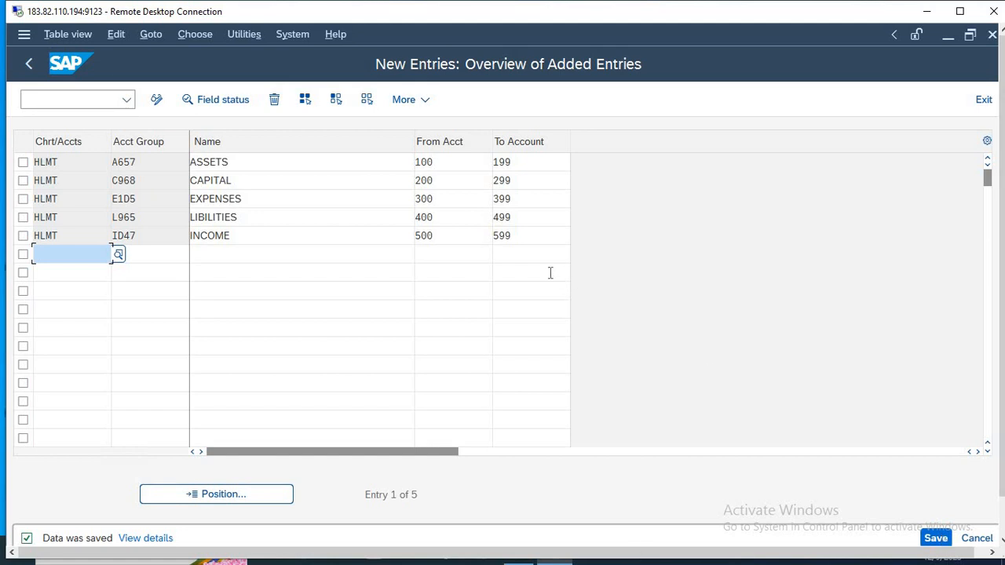
{"action": "key", "text": "F3"}
{"action": "key", "text": "F3"}
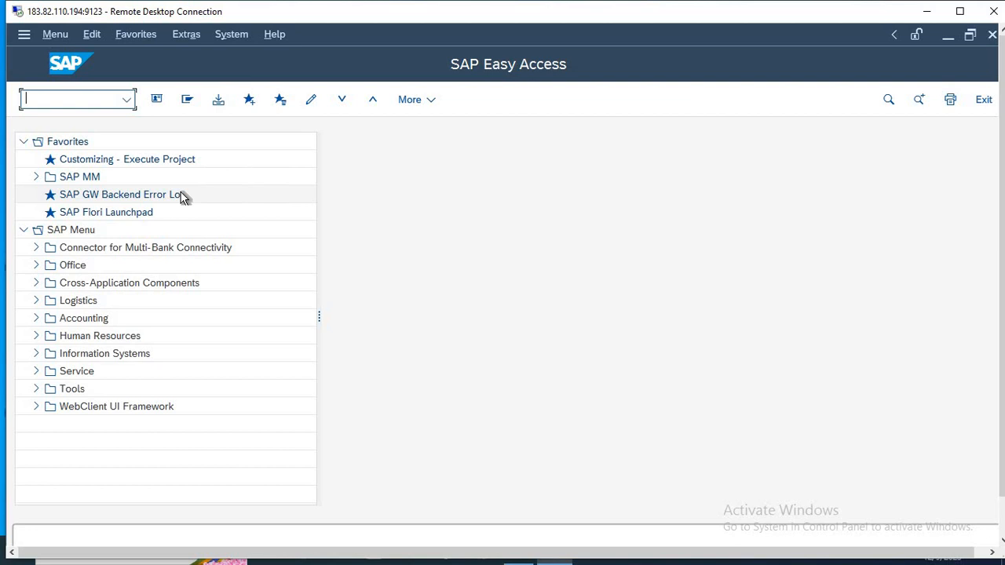
Run transaction OB53 and open its account assignment for chart of accounts HLMT.
{"action": "type", "text": "OB53"}
{"action": "key", "text": "Return"}
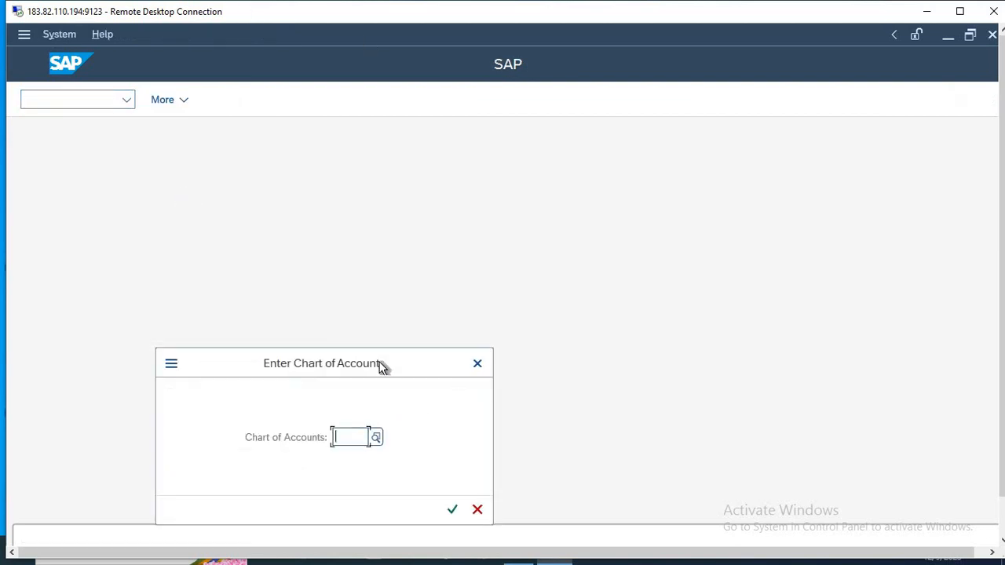
{"action": "left_click_drag", "start_coordinate": [381, 353], "coordinate": [463, 216]}
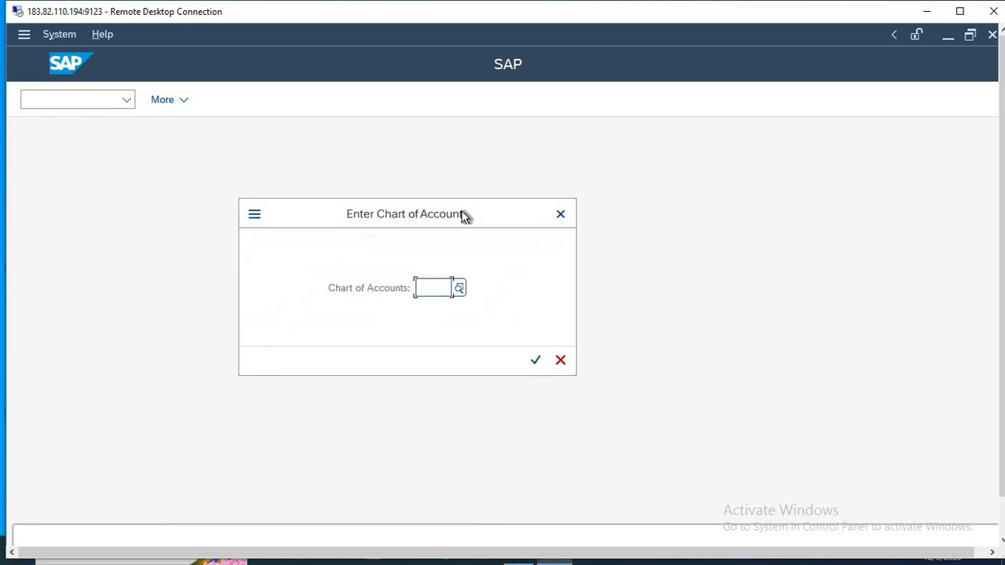
{"action": "type", "text": "HLMT"}
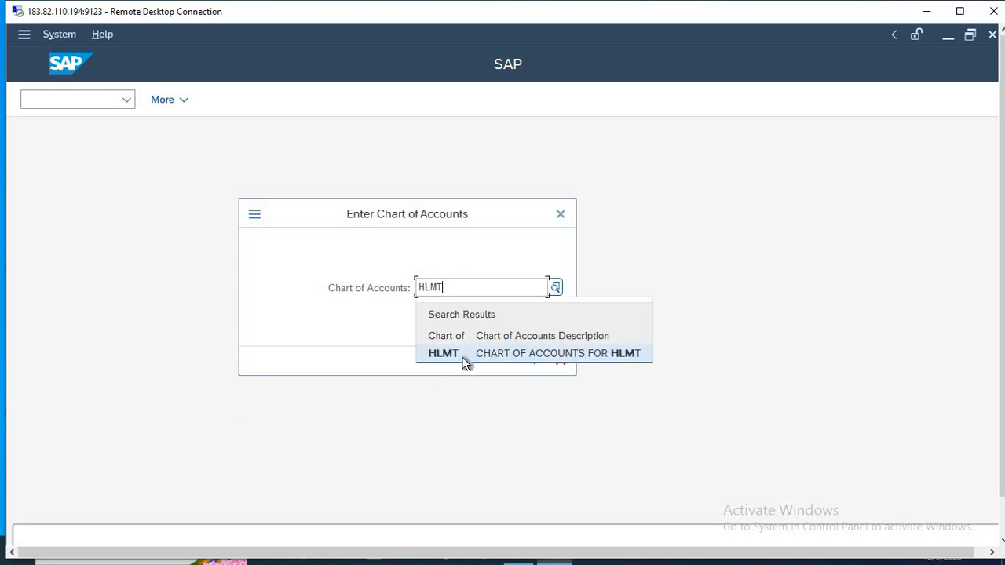
{"action": "left_click", "coordinate": [460, 351]}
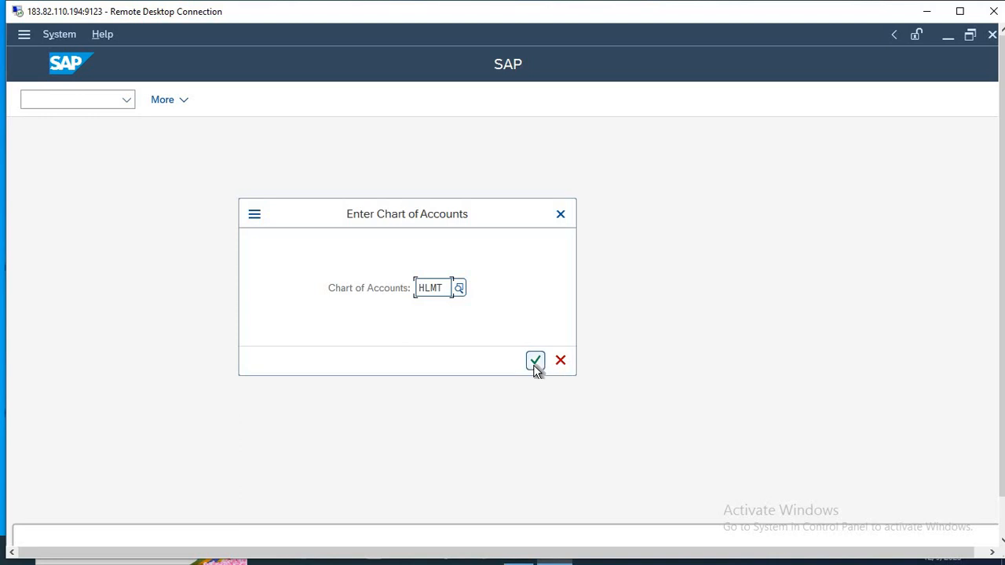
{"action": "left_click", "coordinate": [534, 364]}
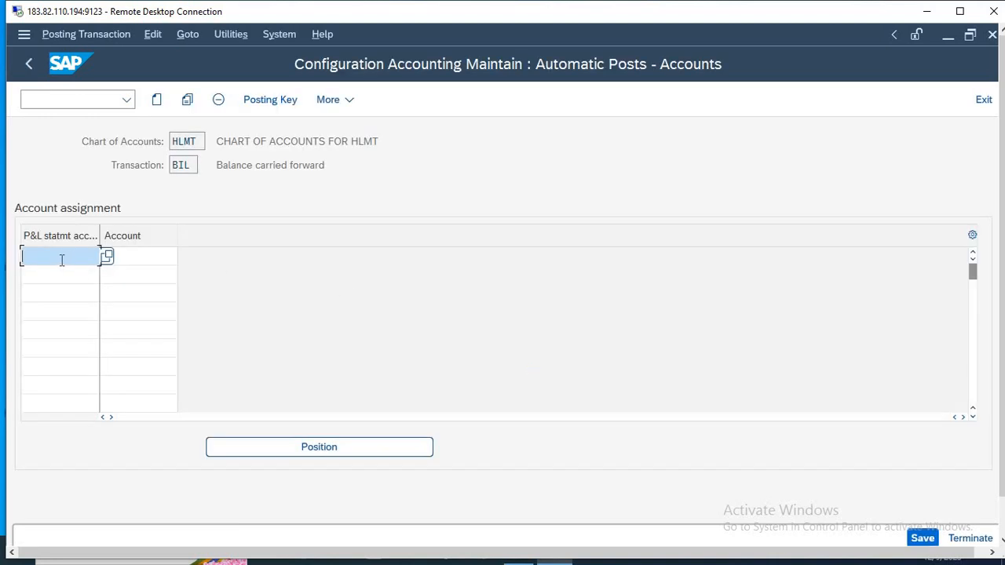
Enter P&L statement account type HL with account 1 in the account assignment.
{"action": "type", "text": "HL"}
{"action": "key", "text": "Tab"}
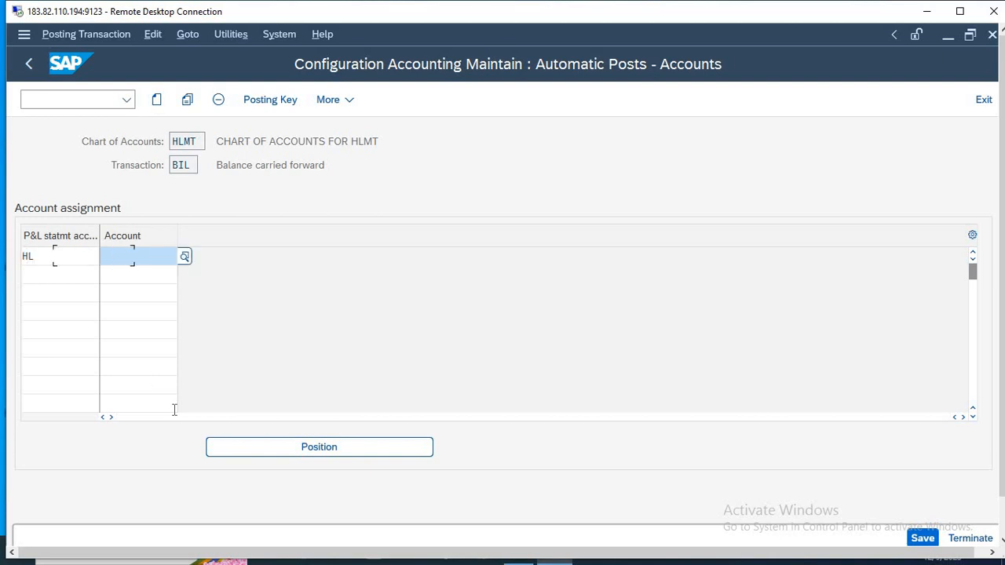
{"action": "type", "text": "1"}
{"action": "key", "text": "Return"}
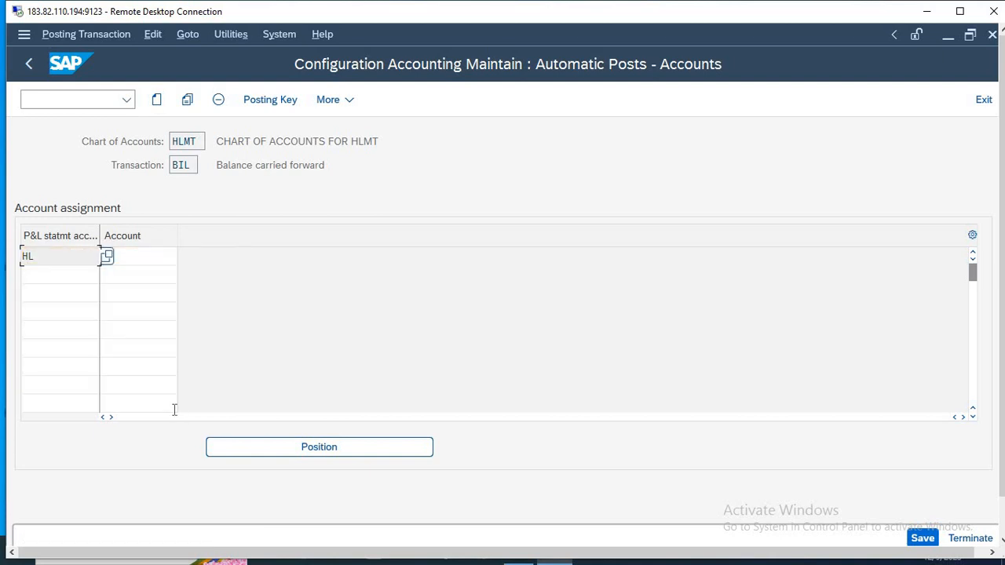
{"action": "left_click", "coordinate": [148, 256]}
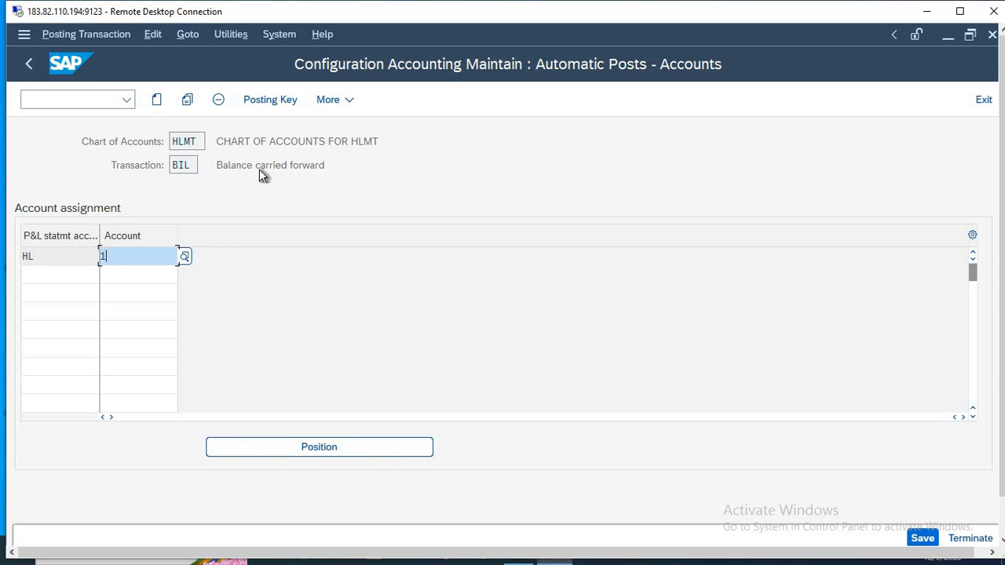
Save the retained earnings account assignment to the proposed customizing request and go back to SAP Easy Access.
{"action": "left_click", "coordinate": [922, 539]}
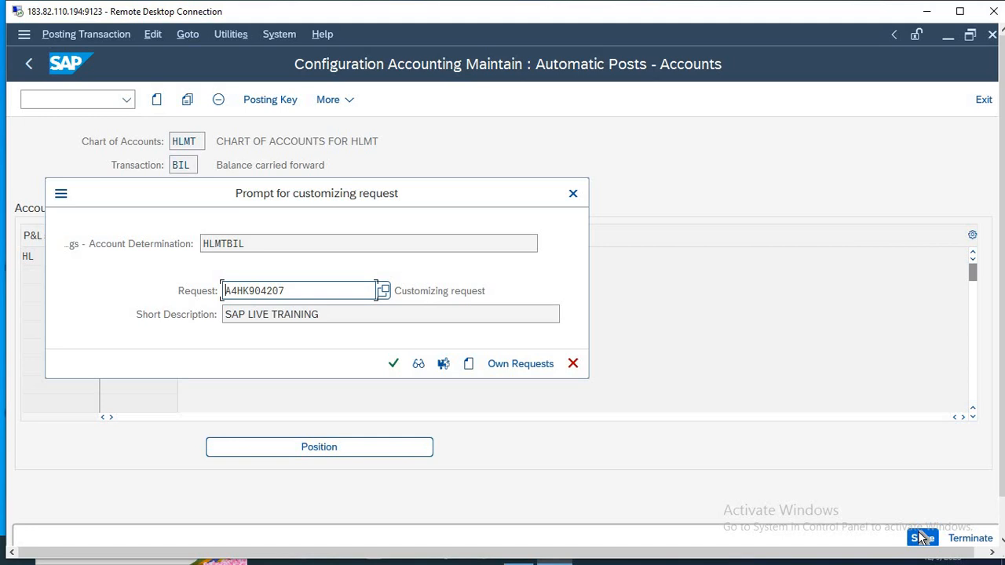
{"action": "key", "text": "Return"}
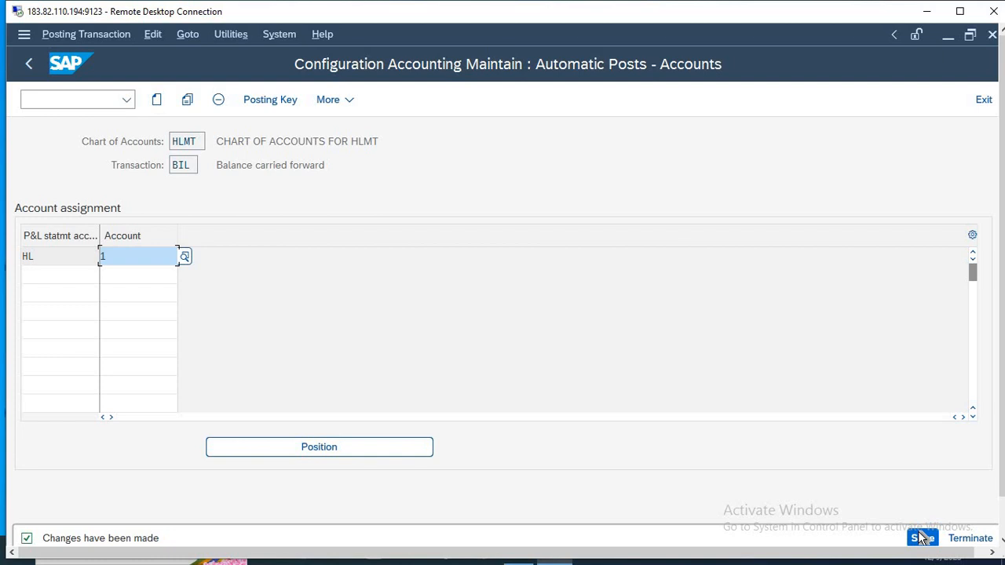
{"action": "key", "text": "F3"}
Switch to Notepad and delete the account list from 100-BUILDING to 103-BANK below the transaction codes.
{"action": "key", "text": "alt+Tab"}
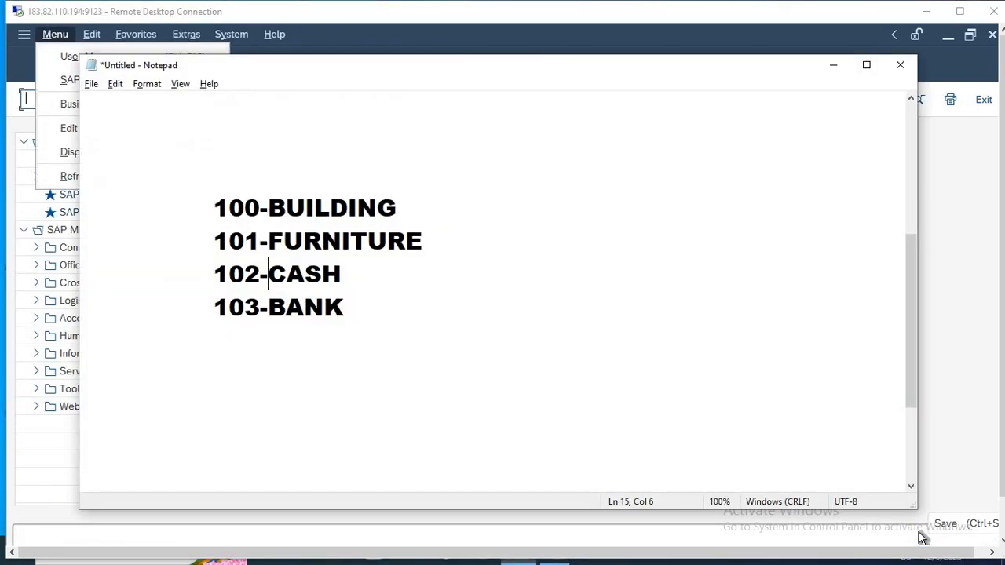
{"action": "key", "text": "Up"}
{"action": "key", "text": "Up"}
{"action": "key", "text": "Up"}
{"action": "key", "text": "Up"}
{"action": "key", "text": "Up"}
{"action": "key", "text": "Up"}
{"action": "key", "text": "Up"}
{"action": "key", "text": "Up"}
{"action": "key", "text": "Up"}
{"action": "key", "text": "Up"}
{"action": "key", "text": "Up"}
{"action": "key", "text": "Up"}
{"action": "key", "text": "Up"}
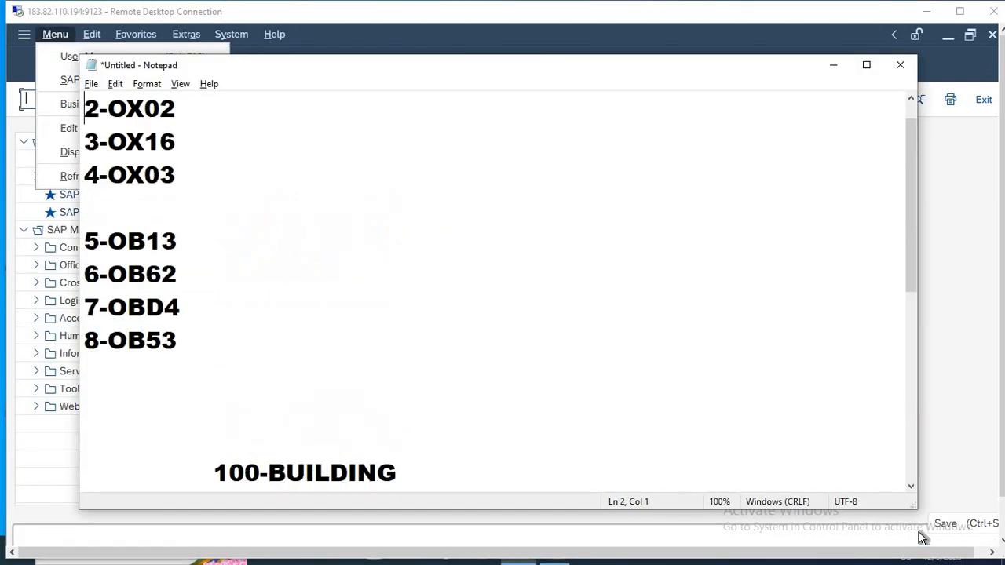
{"action": "key", "text": "Down"}
{"action": "key", "text": "Down"}
{"action": "key", "text": "Down"}
{"action": "key", "text": "Down"}
{"action": "key", "text": "Down"}
{"action": "key", "text": "Down"}
{"action": "key", "text": "Down"}
{"action": "key", "text": "Down"}
{"action": "key", "text": "Down"}
{"action": "key", "text": "Down"}
{"action": "key", "text": "Down"}
{"action": "key", "text": "shift+Down"}
{"action": "key", "text": "shift+Down"}
{"action": "key", "text": "shift+Down"}
{"action": "key", "text": "shift+Down"}
{"action": "key", "text": "shift+Down"}
{"action": "key", "text": "shift+Down"}
{"action": "key", "text": "shift+Down"}
{"action": "key", "text": "shift+Down"}
{"action": "key", "text": "shift+Down"}
{"action": "key", "text": "shift+Down"}
{"action": "key", "text": "shift+Down"}
{"action": "key", "text": "shift+Down"}
{"action": "key", "text": "shift+Down"}
{"action": "key", "text": "Delete"}
{"action": "key", "text": "Up"}
{"action": "key", "text": "Up"}
{"action": "key", "text": "Up"}
{"action": "key", "text": "Up"}
{"action": "key", "text": "Up"}
{"action": "key", "text": "Up"}
{"action": "key", "text": "Up"}
{"action": "key", "text": "Up"}
{"action": "key", "text": "Up"}
{"action": "key", "text": "Up"}
{"action": "key", "text": "Up"}
{"action": "key", "text": "Up"}
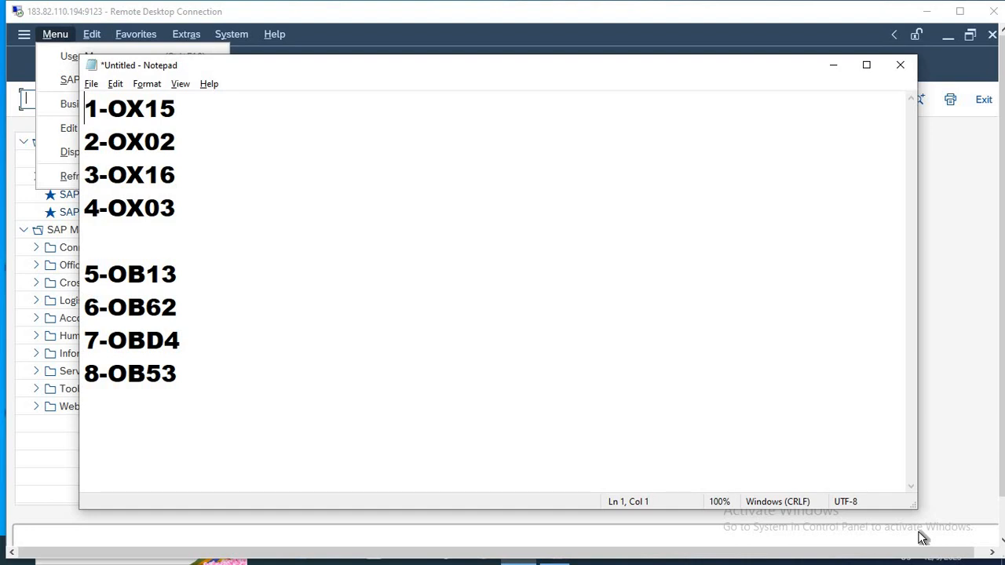
Add blank lines below the 8-OB53 entry in the notes.
{"action": "key", "text": "Down"}
{"action": "key", "text": "Down"}
{"action": "key", "text": "Down"}
{"action": "key", "text": "Down"}
{"action": "key", "text": "Down"}
{"action": "key", "text": "Down"}
{"action": "key", "text": "Down"}
{"action": "key", "text": "Down"}
{"action": "key", "text": "Down"}
{"action": "key", "text": "Down"}
{"action": "key", "text": "Up"}
{"action": "key", "text": "Return"}
{"action": "key", "text": "Return"}
{"action": "key", "text": "Return"}
{"action": "key", "text": "Return"}
{"action": "key", "text": "Return"}
{"action": "key", "text": "Return"}
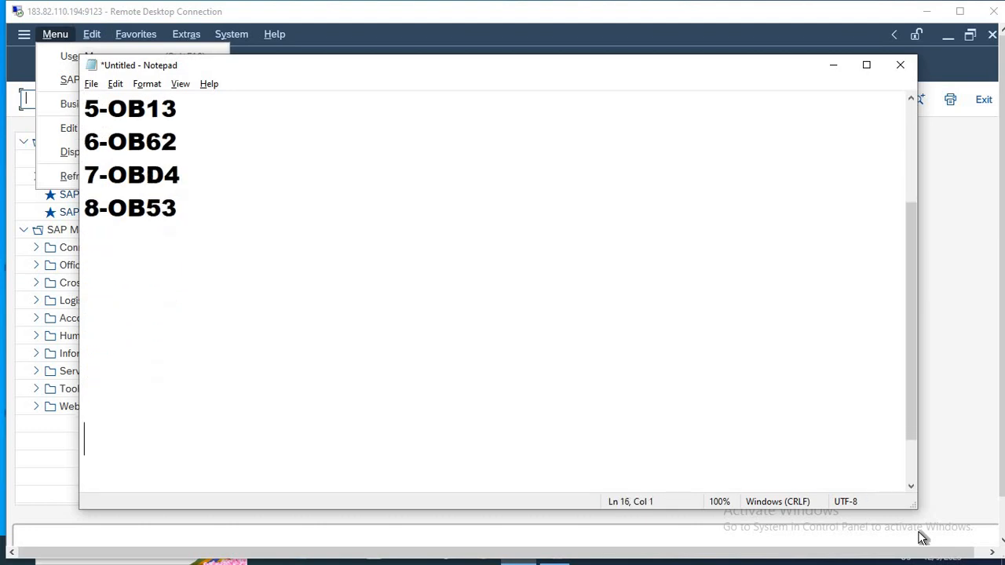
{"action": "key", "text": "Up"}
{"action": "key", "text": "Up"}
{"action": "key", "text": "Up"}
{"action": "key", "text": "Up"}
{"action": "key", "text": "Up"}
{"action": "key", "text": "Up"}
{"action": "key", "text": "Up"}
{"action": "key", "text": "Up"}
{"action": "key", "text": "Up"}
{"action": "key", "text": "Up"}
{"action": "key", "text": "Up"}
{"action": "key", "text": "Down"}
{"action": "key", "text": "Down"}
{"action": "key", "text": "Down"}
{"action": "key", "text": "Down"}
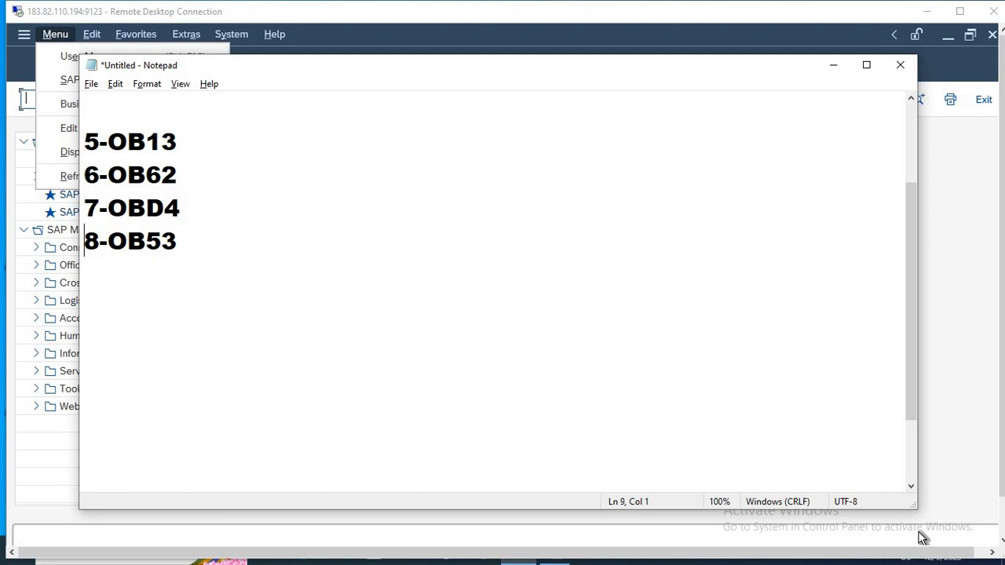
Add the entry 9-OB29 to the notes, one blank line below 8-OB53.
{"action": "key", "text": "Down"}
{"action": "key", "text": "Down"}
{"action": "type", "text": "O"}
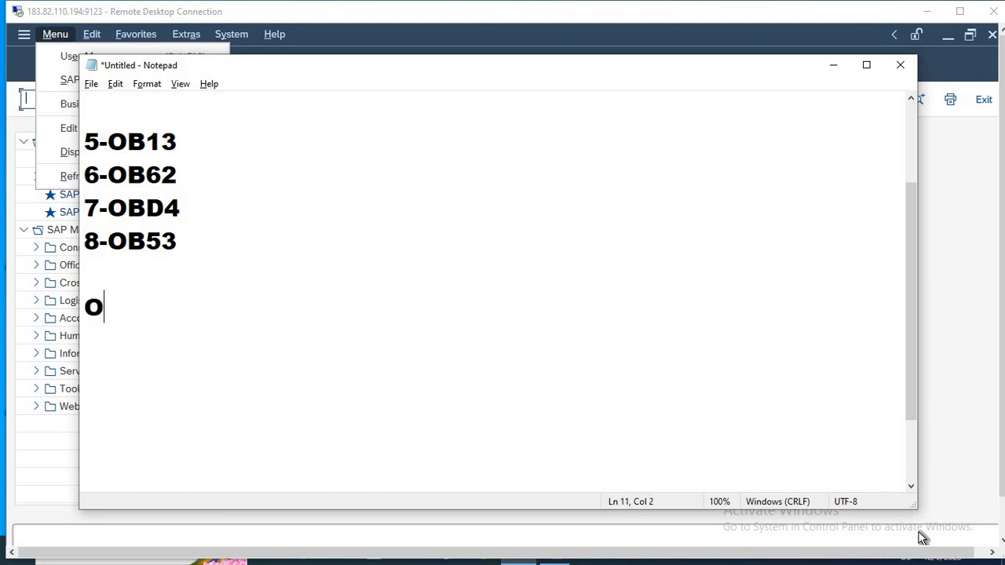
{"action": "type", "text": "B29"}
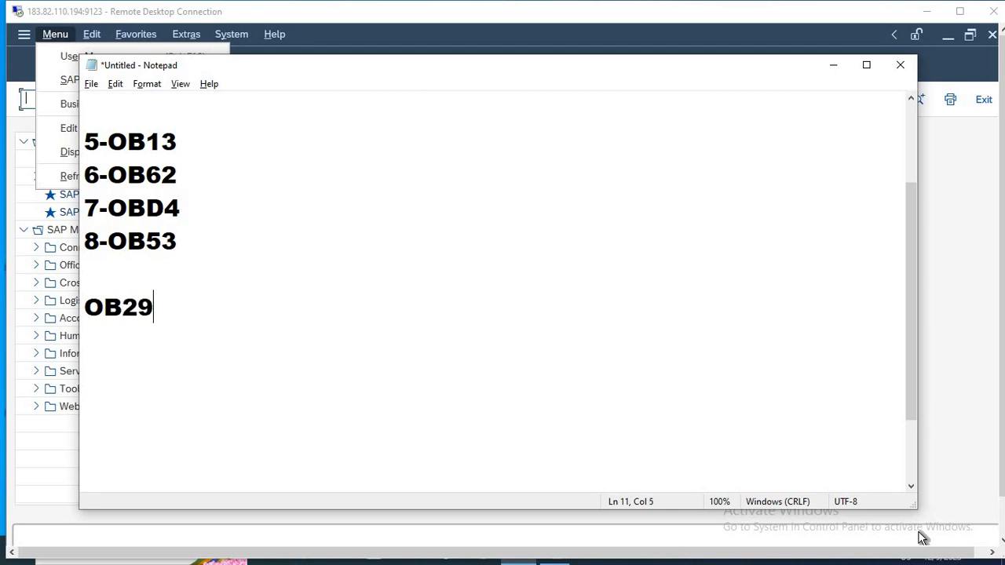
{"action": "key", "text": "BackSpace"}
{"action": "key", "text": "BackSpace"}
{"action": "key", "text": "BackSpace"}
{"action": "key", "text": "BackSpace"}
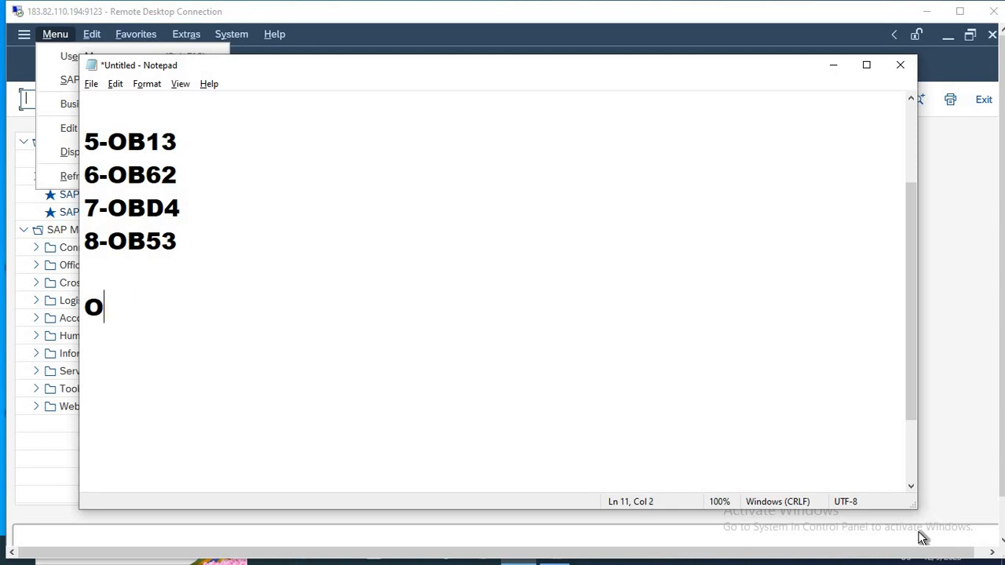
{"action": "type", "text": "9-OB"}
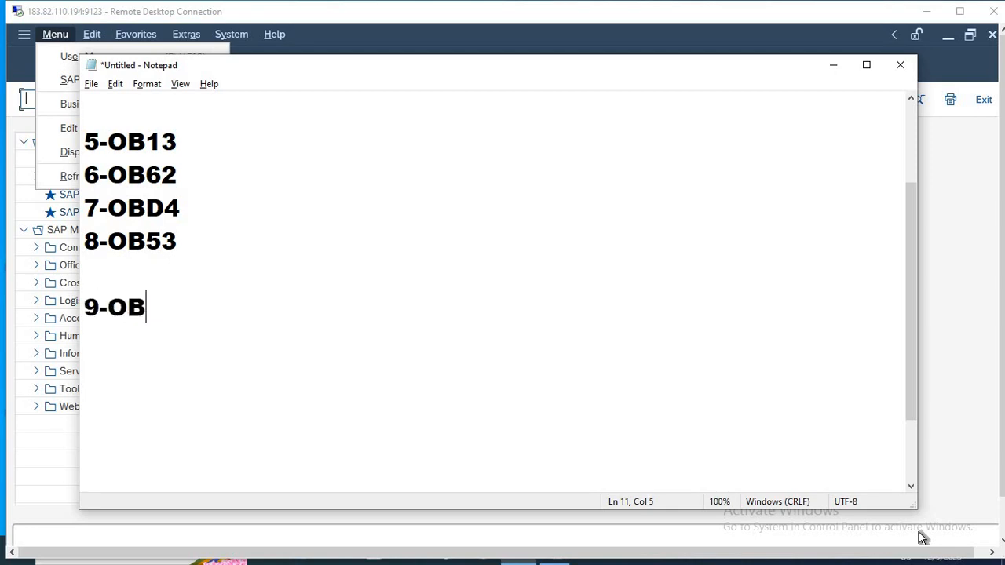
{"action": "type", "text": "29"}
{"action": "key", "text": "Return"}
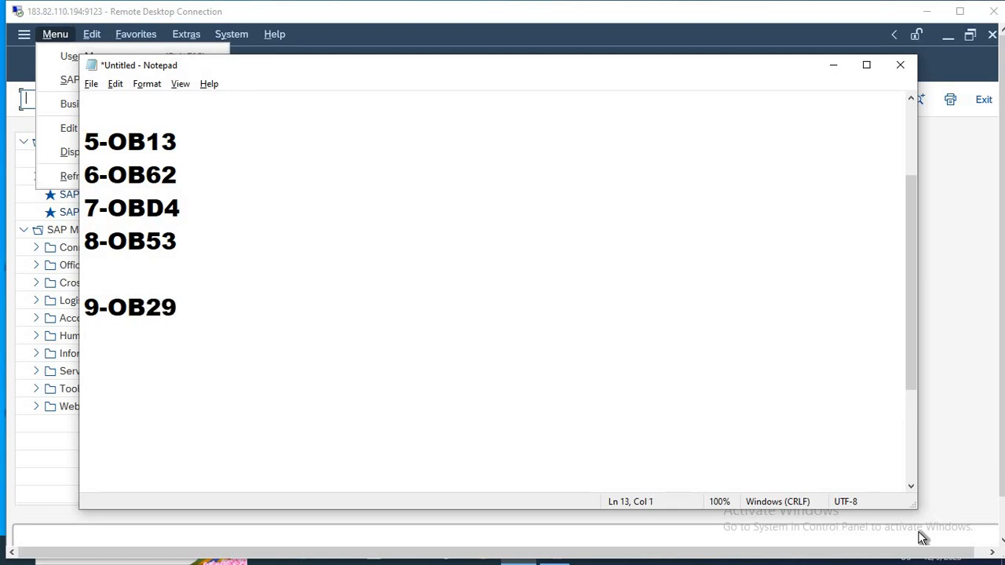
Add the entry 10-OB37 on the line below 9-OB29.
{"action": "type", "text": "10"}
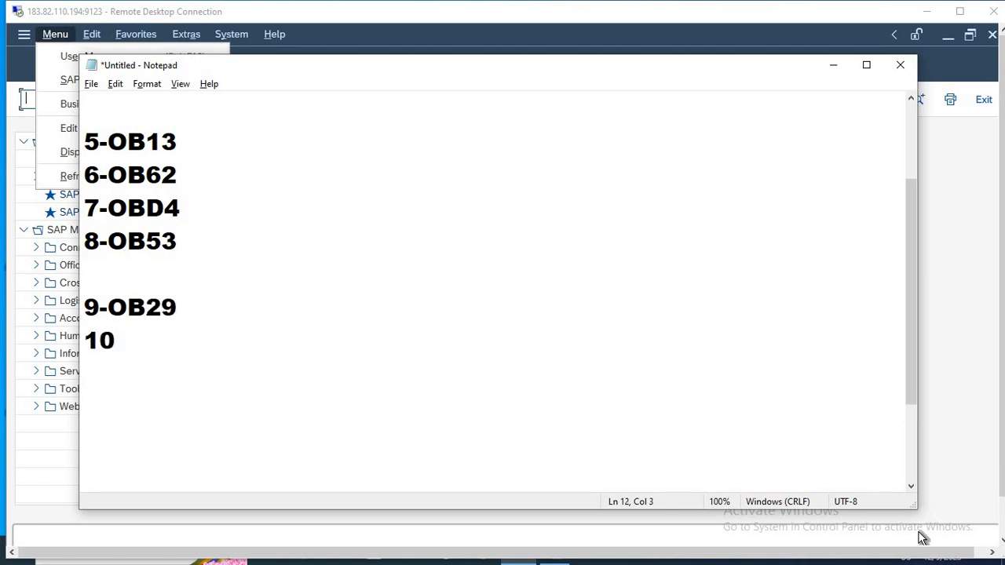
{"action": "type", "text": "-OB"}
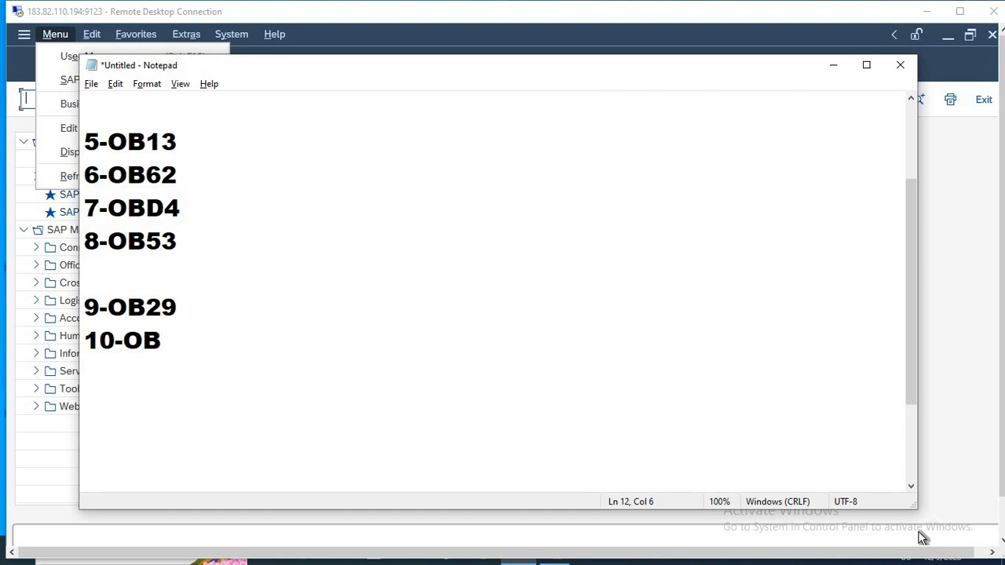
{"action": "type", "text": "39"}
{"action": "key", "text": "BackSpace"}
{"action": "type", "text": "7"}
{"action": "key", "text": "Return"}
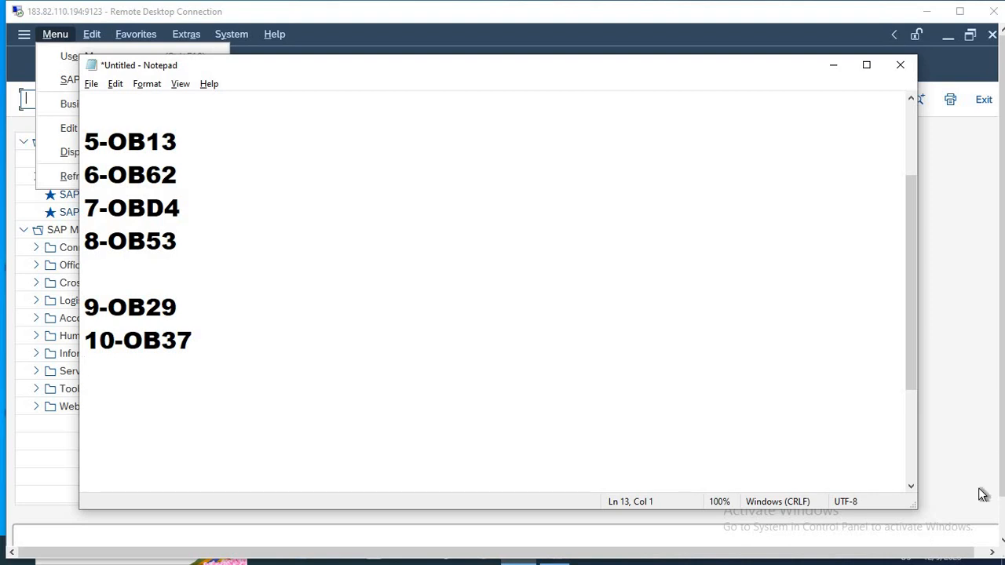
Extend the 9-OB29 entry with the fiscal year variants as ---V3---K4.
{"action": "left_click", "coordinate": [193, 298]}
{"action": "type", "text": "---V3---KG"}
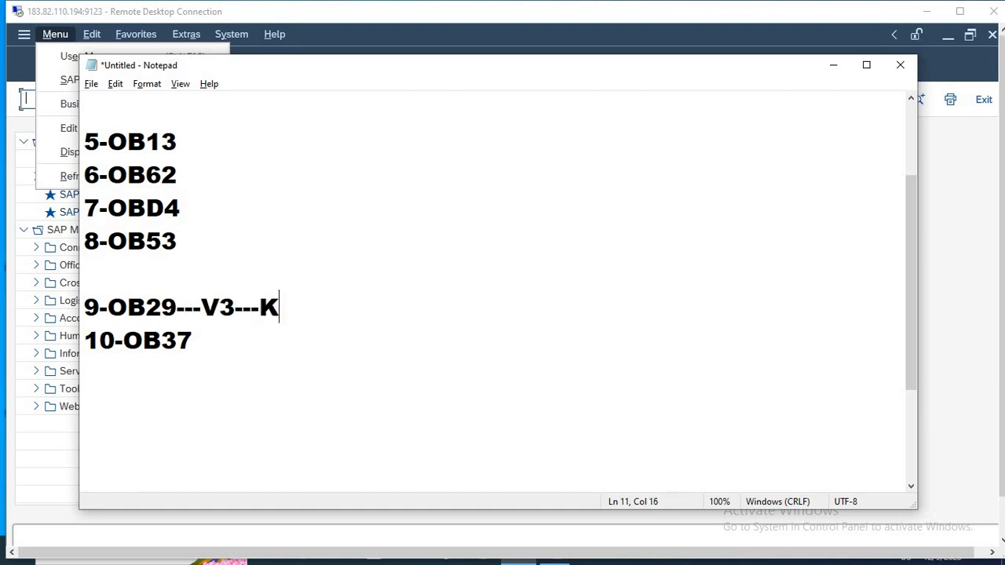
{"action": "key", "text": "BackSpace"}
{"action": "type", "text": "4"}
Describe the variants in the 9-OB29 line with APRIL TO MAR after V3 and JAN TO DEC after K4.
{"action": "key", "text": "Left"}
{"action": "key", "text": "Left"}
{"action": "key", "text": "Left"}
{"action": "key", "text": "Left"}
{"action": "key", "text": "Left"}
{"action": "type", "text": "A"}
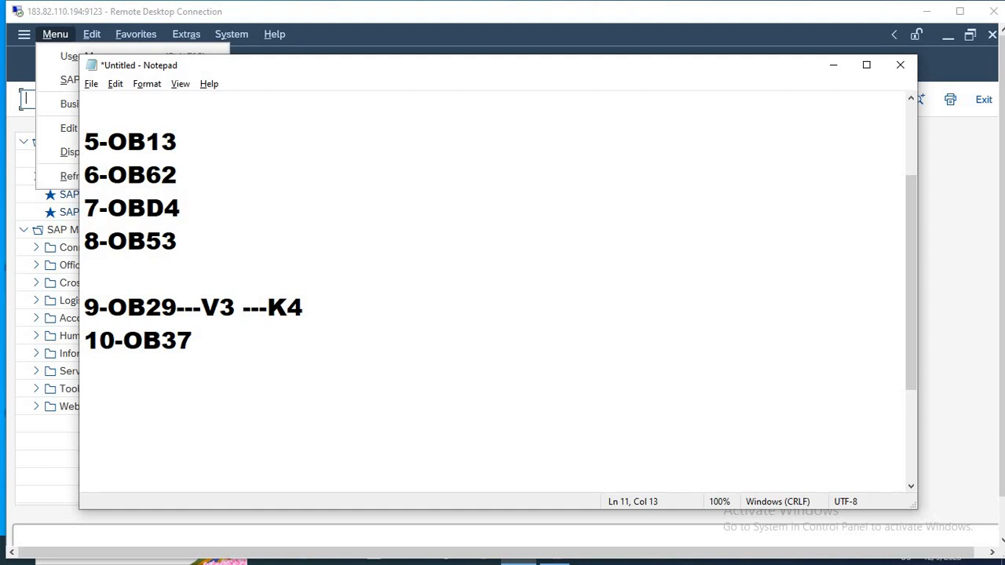
{"action": "type", "text": "PRIL TO MA"}
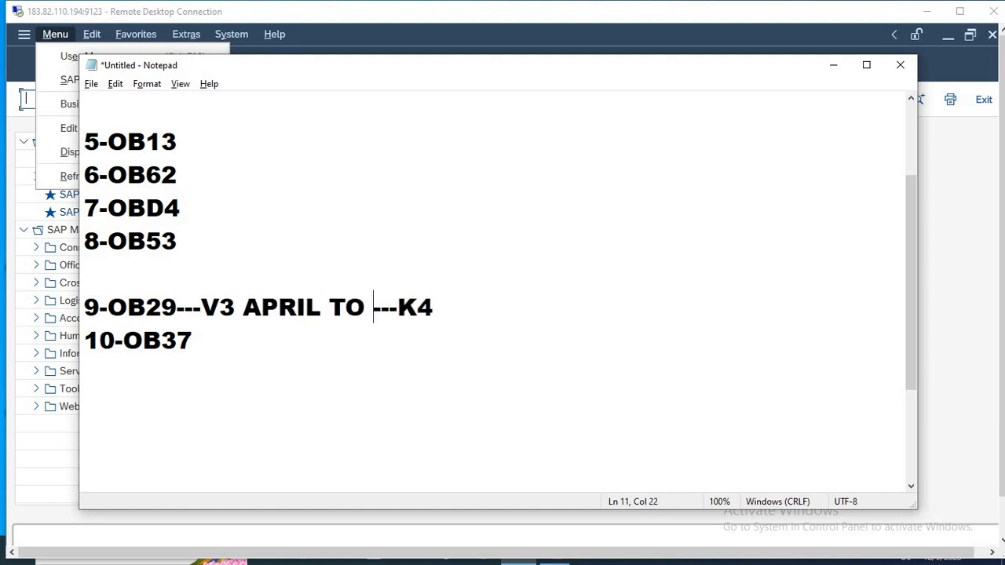
{"action": "type", "text": "R"}
{"action": "key", "text": "Right"}
{"action": "key", "text": "Right"}
{"action": "key", "text": "Right"}
{"action": "key", "text": "Right"}
{"action": "key", "text": "Right"}
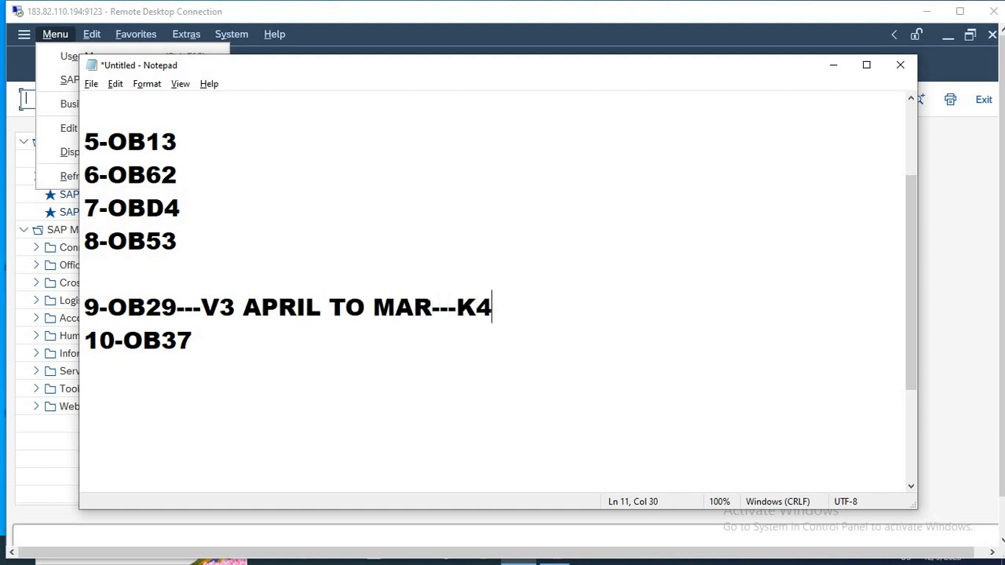
{"action": "type", "text": "JAN D"}
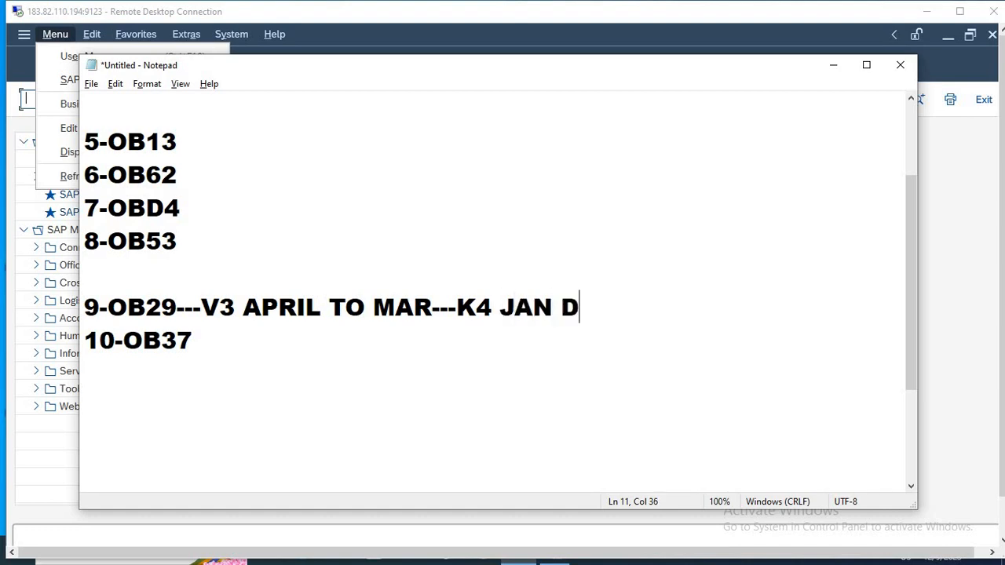
{"action": "key", "text": "BackSpace"}
{"action": "type", "text": "TO DEC"}
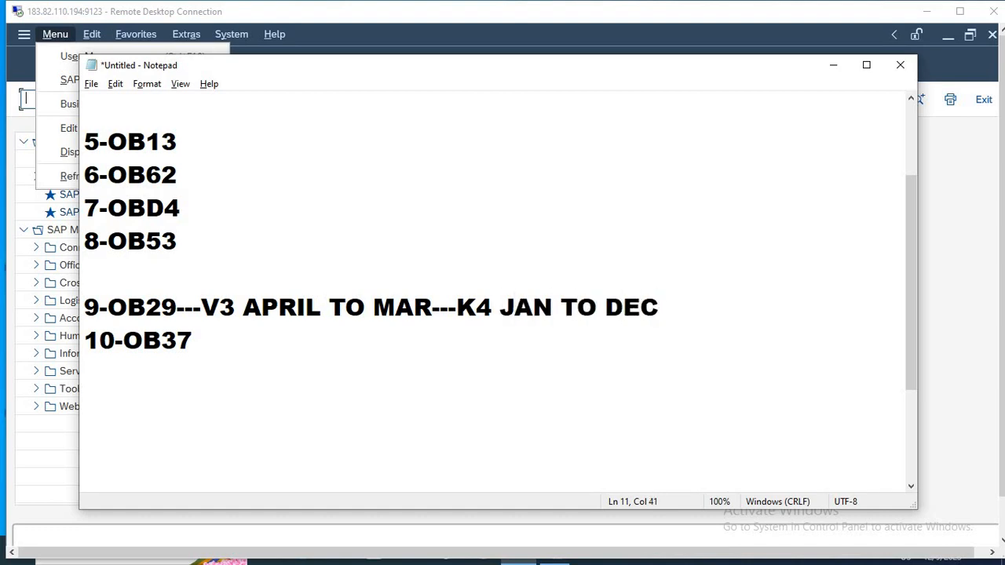
Highlight V3 APRIL TO MAR in the 9-OB29 line to review that variant.
{"action": "key", "text": "Left"}
{"action": "key", "text": "Left"}
{"action": "key", "text": "Left"}
{"action": "key", "text": "Left"}
{"action": "key", "text": "Left"}
{"action": "key", "text": "Left"}
{"action": "key", "text": "Left"}
{"action": "key", "text": "Left"}
{"action": "key", "text": "Left"}
{"action": "key", "text": "Left"}
{"action": "key", "text": "Left"}
{"action": "key", "text": "Left"}
{"action": "key", "text": "Left"}
{"action": "key", "text": "Left"}
{"action": "key", "text": "Left"}
{"action": "key", "text": "Left"}
{"action": "key", "text": "Left"}
{"action": "key", "text": "Left"}
{"action": "key", "text": "Left"}
{"action": "key", "text": "Left"}
{"action": "key", "text": "Left"}
{"action": "key", "text": "shift+Right"}
{"action": "key", "text": "shift+Right"}
{"action": "key", "text": "shift+Right"}
{"action": "key", "text": "shift+Right"}
{"action": "key", "text": "shift+Right"}
{"action": "key", "text": "shift+Right"}
{"action": "key", "text": "shift+Right"}
{"action": "key", "text": "shift+Right"}
{"action": "key", "text": "shift+Right"}
{"action": "key", "text": "shift+Right"}
{"action": "key", "text": "shift+Right"}
{"action": "key", "text": "shift+Right"}
{"action": "key", "text": "shift+Right"}
{"action": "key", "text": "shift+Right"}
{"action": "key", "text": "shift+Right"}
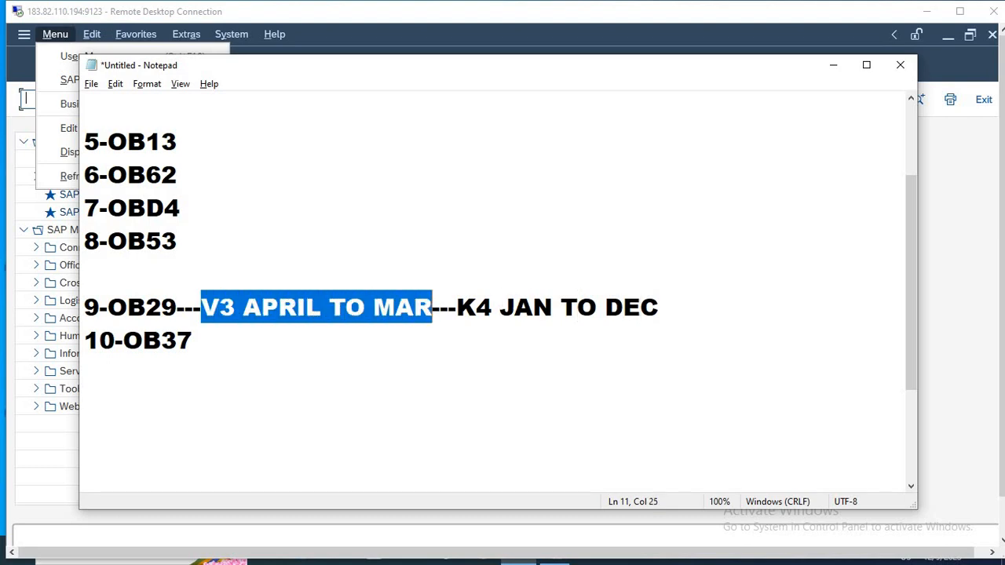
Highlight K4 JAN TO DEC in the 9-OB29 line to review that variant.
{"action": "key", "text": "Right"}
{"action": "key", "text": "Right"}
{"action": "key", "text": "Right"}
{"action": "key", "text": "Right"}
{"action": "key", "text": "Right"}
{"action": "key", "text": "Right"}
{"action": "key", "text": "Right"}
{"action": "key", "text": "Right"}
{"action": "key", "text": "Right"}
{"action": "key", "text": "Right"}
{"action": "key", "text": "Right"}
{"action": "key", "text": "Right"}
{"action": "key", "text": "Right"}
{"action": "key", "text": "Left"}
{"action": "key", "text": "Left"}
{"action": "key", "text": "Left"}
{"action": "key", "text": "Left"}
{"action": "key", "text": "Left"}
{"action": "key", "text": "Left"}
{"action": "key", "text": "Left"}
{"action": "key", "text": "Left"}
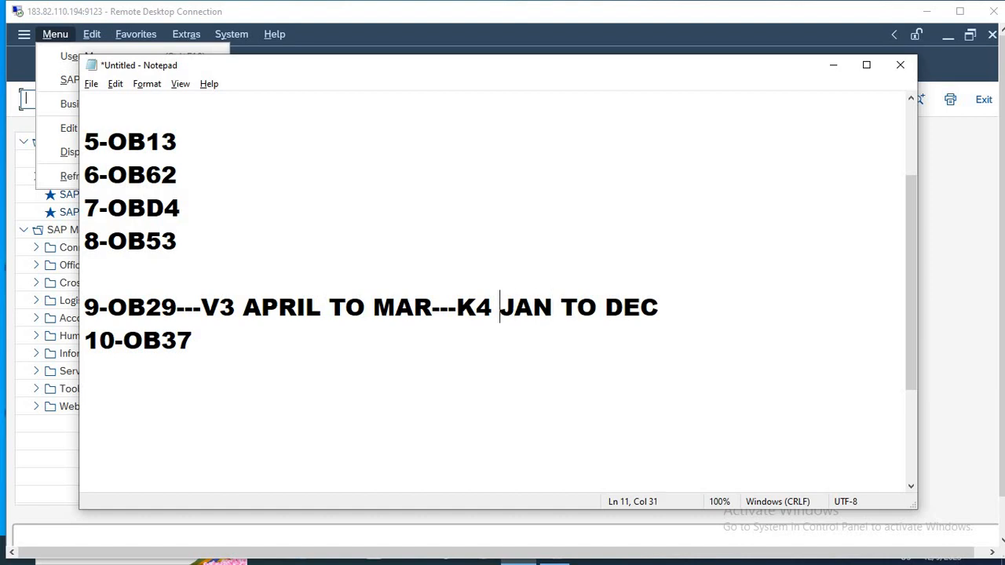
{"action": "key", "text": "Left"}
{"action": "key", "text": "shift+Right"}
{"action": "key", "text": "shift+Right"}
{"action": "key", "text": "shift+Right"}
{"action": "key", "text": "shift+Right"}
{"action": "key", "text": "shift+Right"}
{"action": "key", "text": "shift+Right"}
{"action": "key", "text": "shift+Right"}
{"action": "key", "text": "shift+Right"}
{"action": "key", "text": "shift+Right"}
{"action": "key", "text": "shift+Right"}
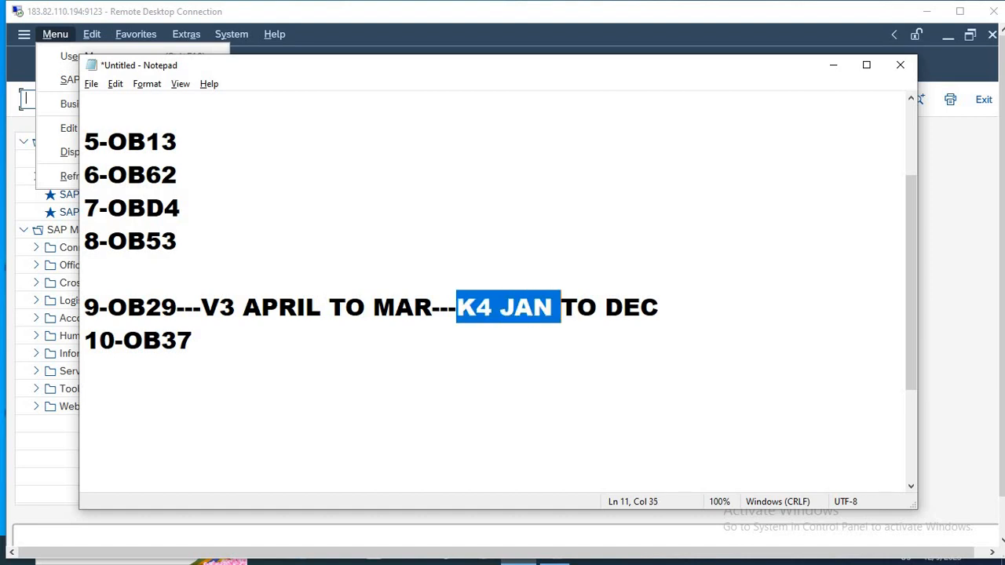
{"action": "key", "text": "shift+Right"}
{"action": "key", "text": "shift+Right"}
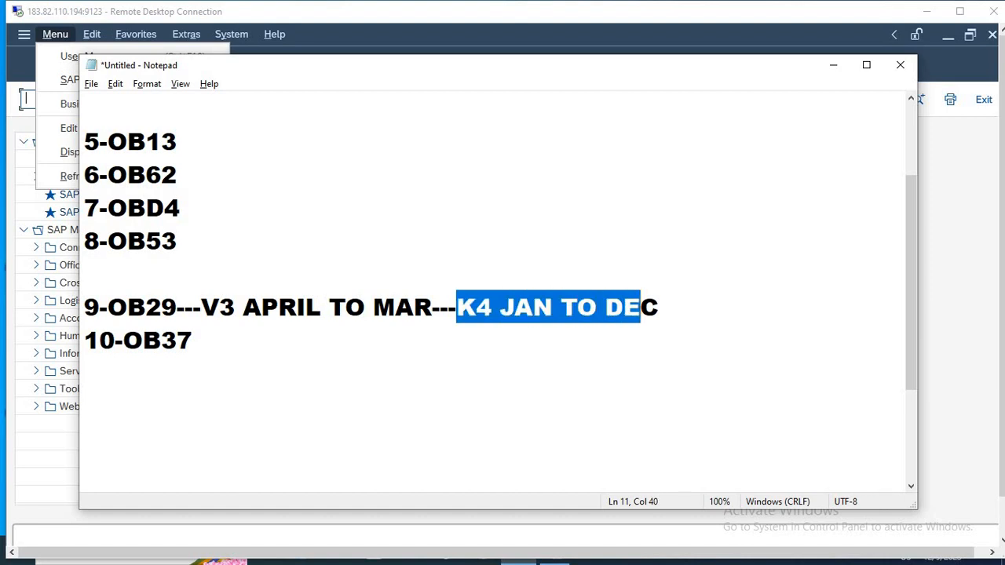
{"action": "key", "text": "Down"}
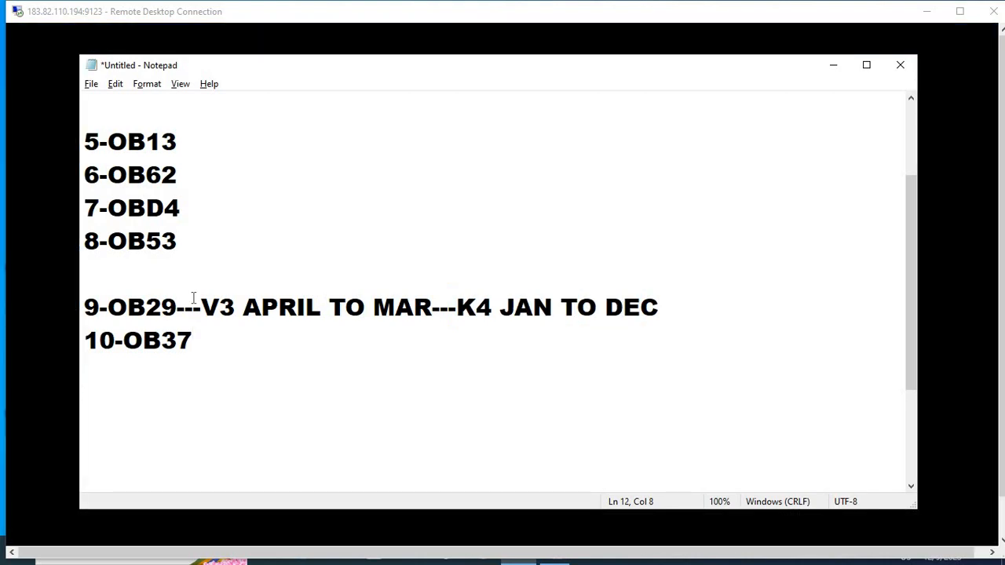
Switch back to the SAP session and run transaction OB29.
{"action": "left_click", "coordinate": [326, 396]}
{"action": "key", "text": "alt+Tab"}
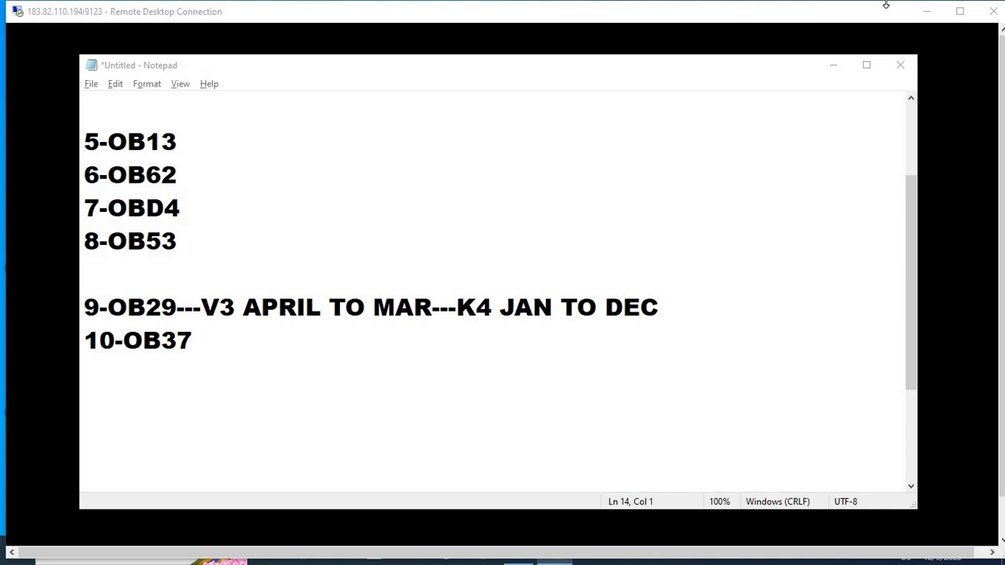
{"action": "key", "text": "alt+Tab"}
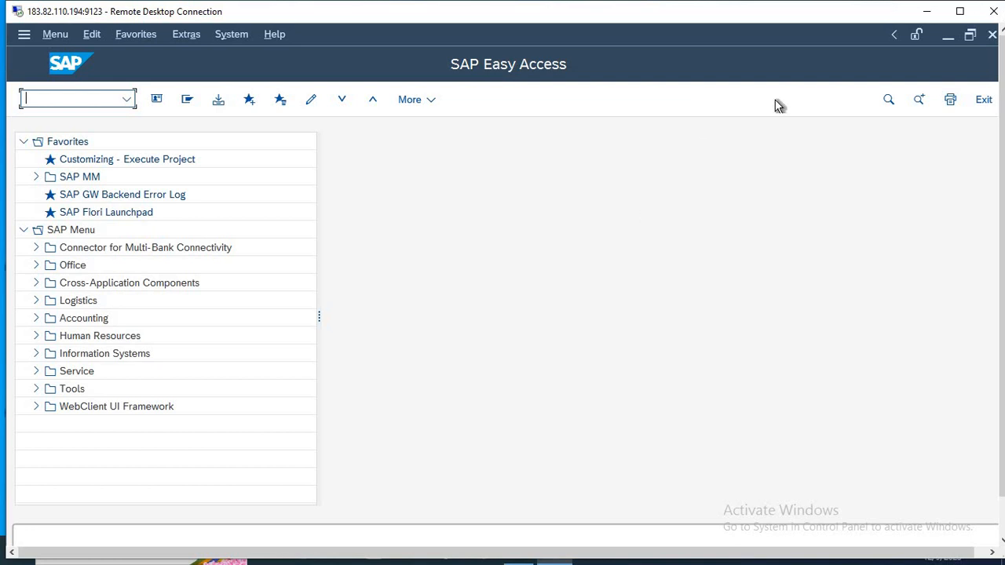
{"action": "type", "text": "OB29"}
{"action": "key", "text": "Return"}
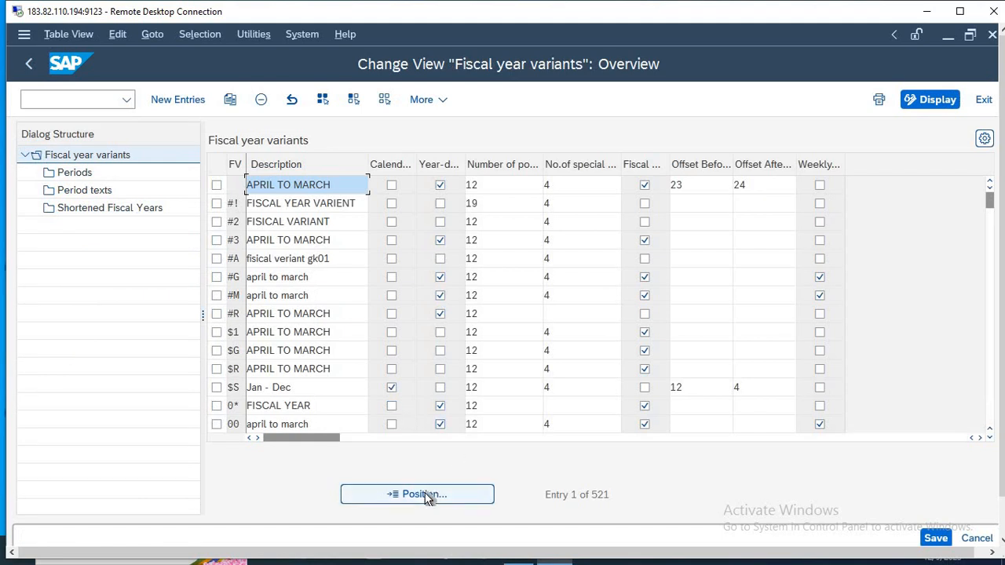
Position the fiscal year variants list at variant V3.
{"action": "left_click", "coordinate": [428, 496]}
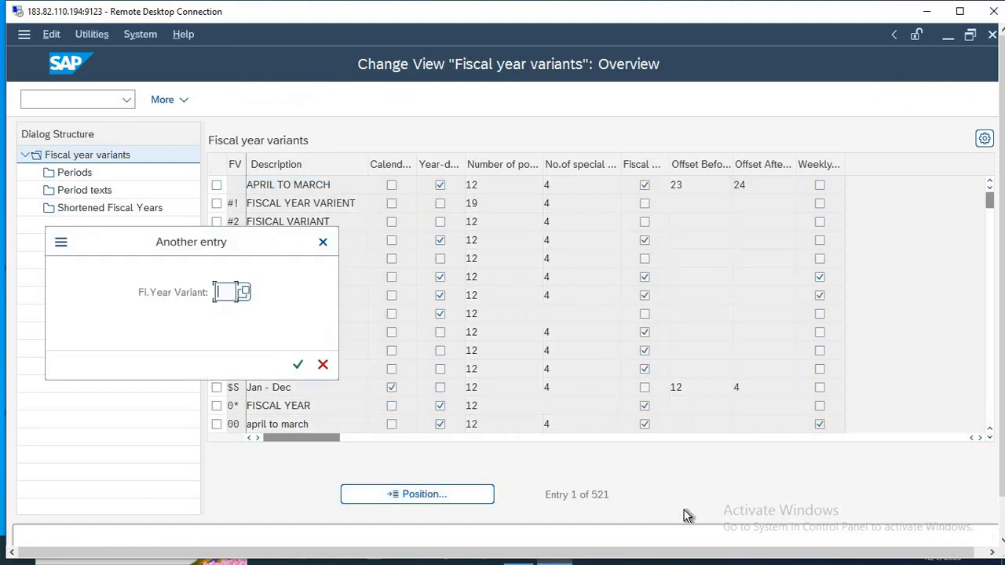
{"action": "type", "text": "V3"}
{"action": "key", "text": "Return"}
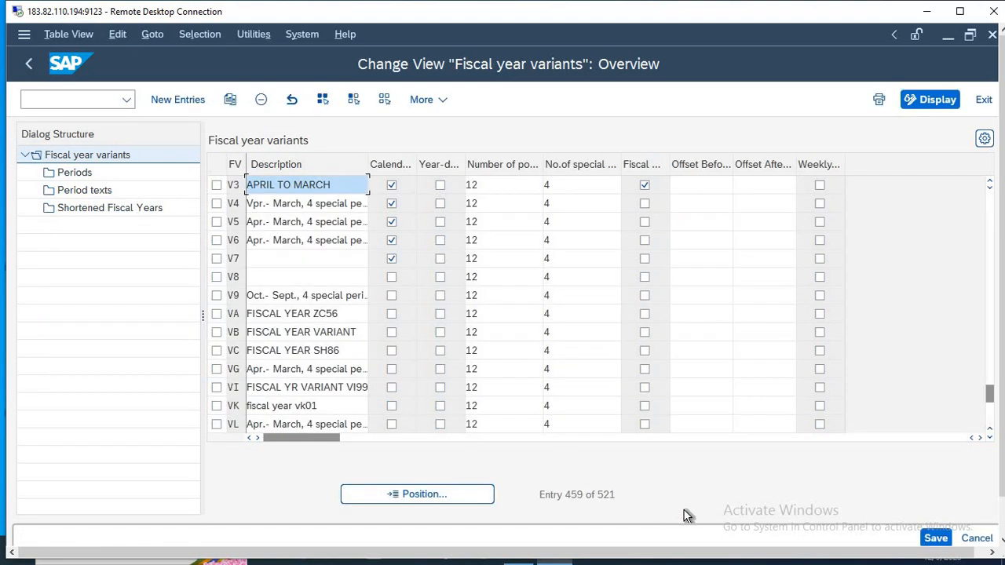
Position the fiscal year variants list at variant K4 to review it, and return to the SAP Easy Access screen.
{"action": "left_click", "coordinate": [416, 497]}
{"action": "type", "text": "K4"}
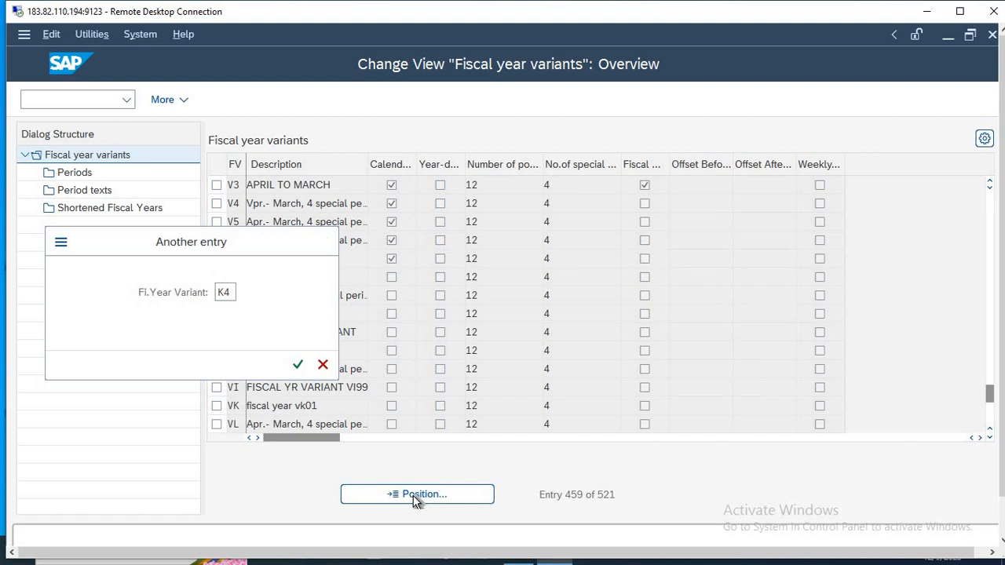
{"action": "key", "text": "Return"}
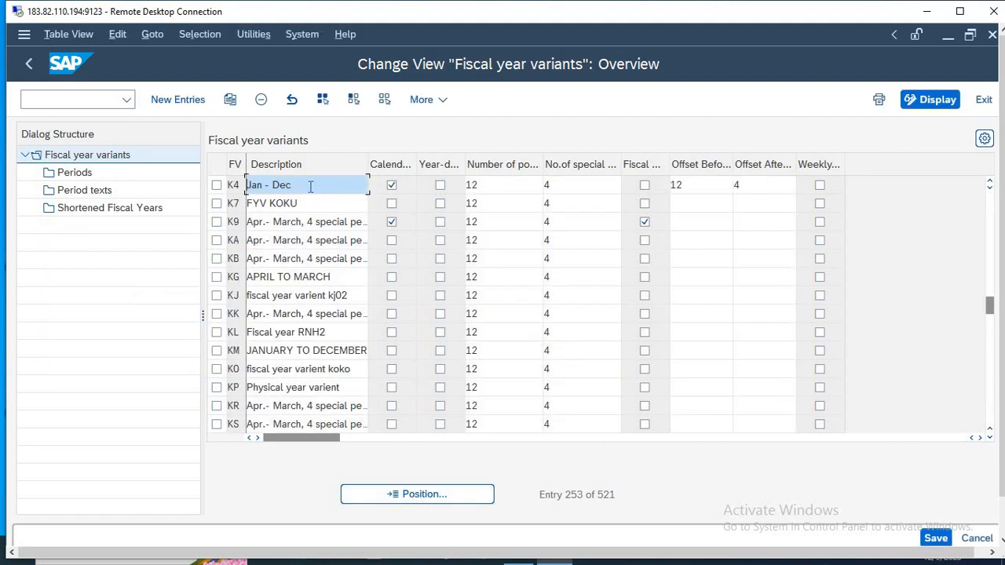
{"action": "key", "text": "F3"}
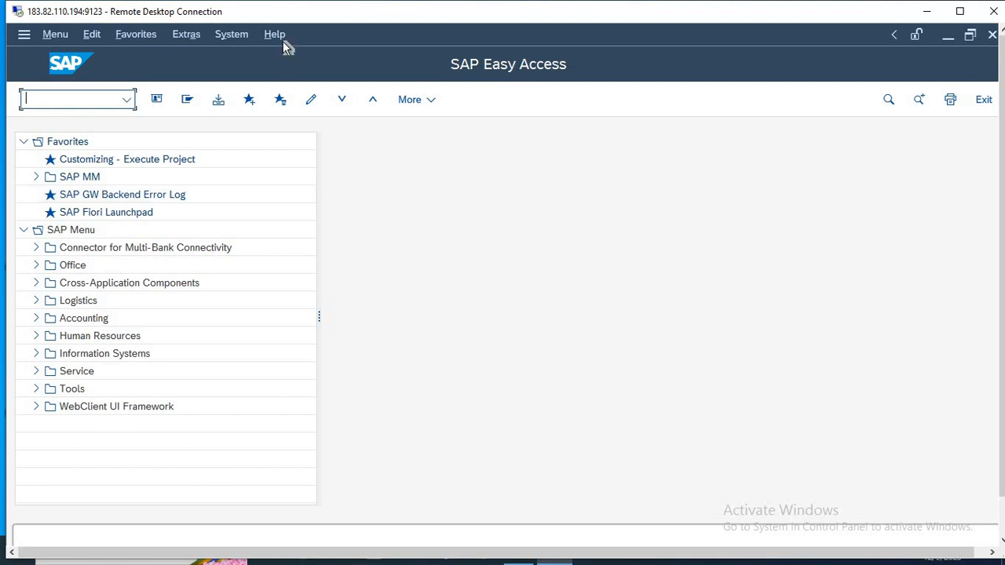
{"action": "left_click_drag", "start_coordinate": [294, 16], "coordinate": [318, 17]}
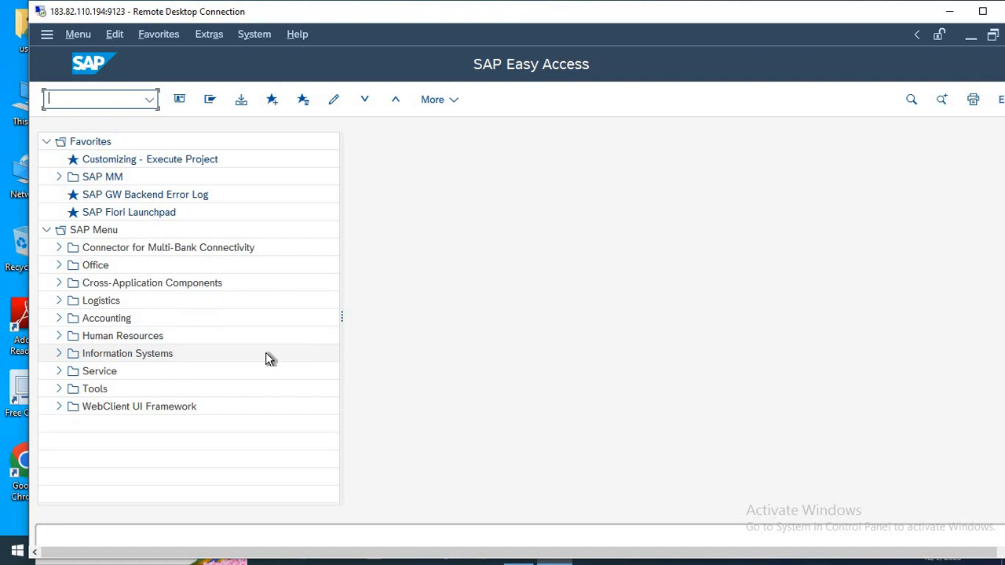
{"action": "key", "text": "alt+Tab"}
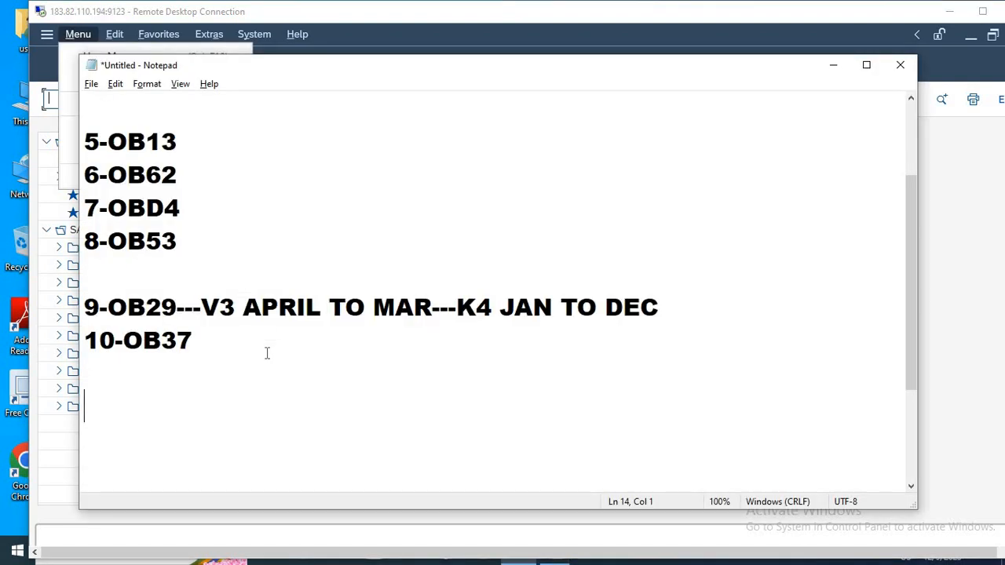
{"action": "key", "text": "alt+Tab"}
{"action": "key", "text": "Escape"}
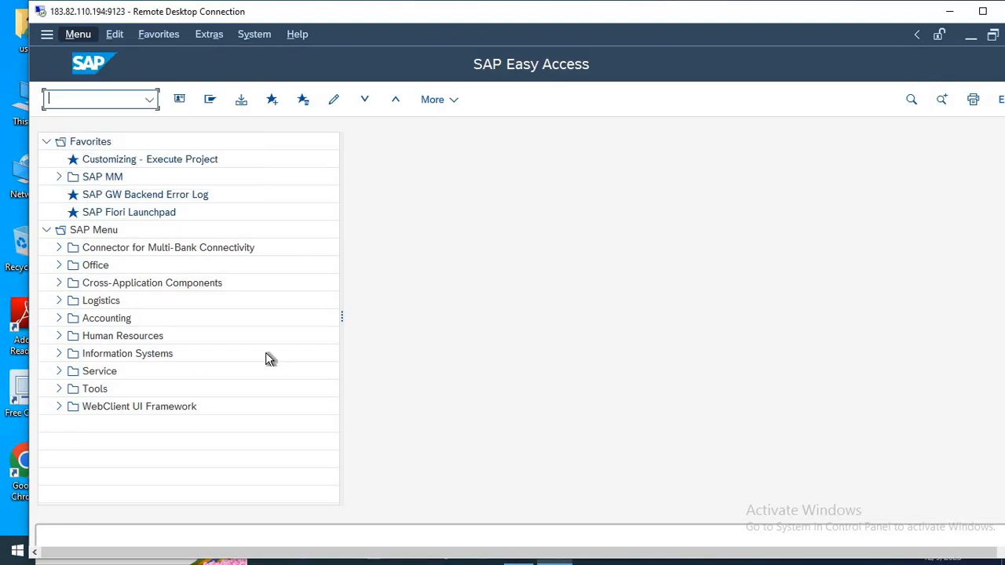
{"action": "type", "text": "OB37"}
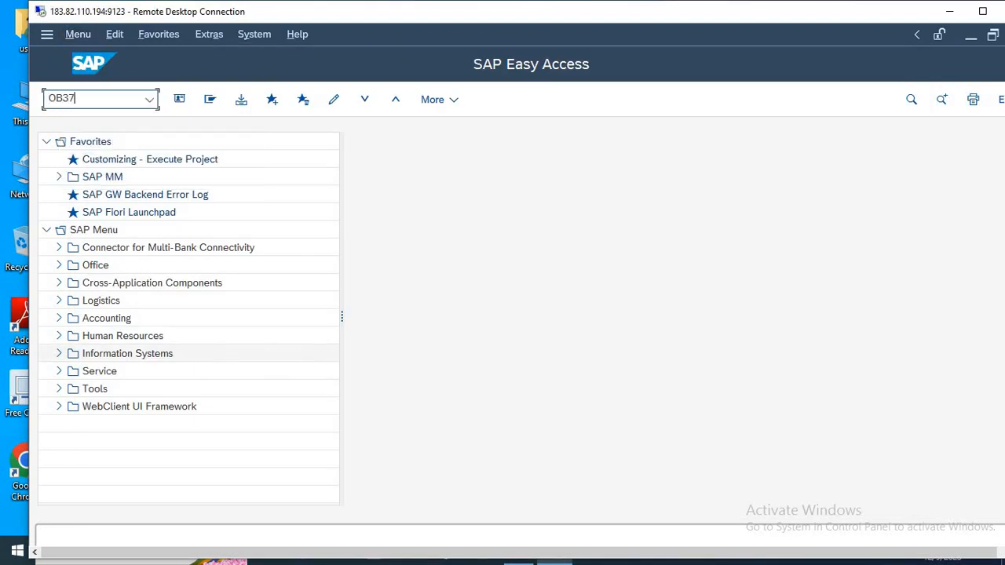
{"action": "key", "text": "Return"}
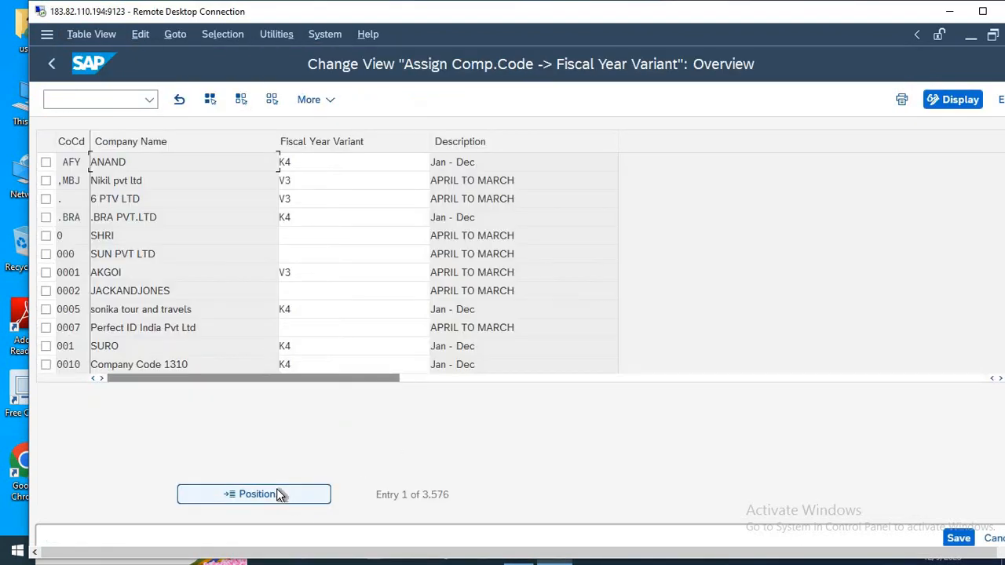
{"action": "left_click", "coordinate": [276, 488]}
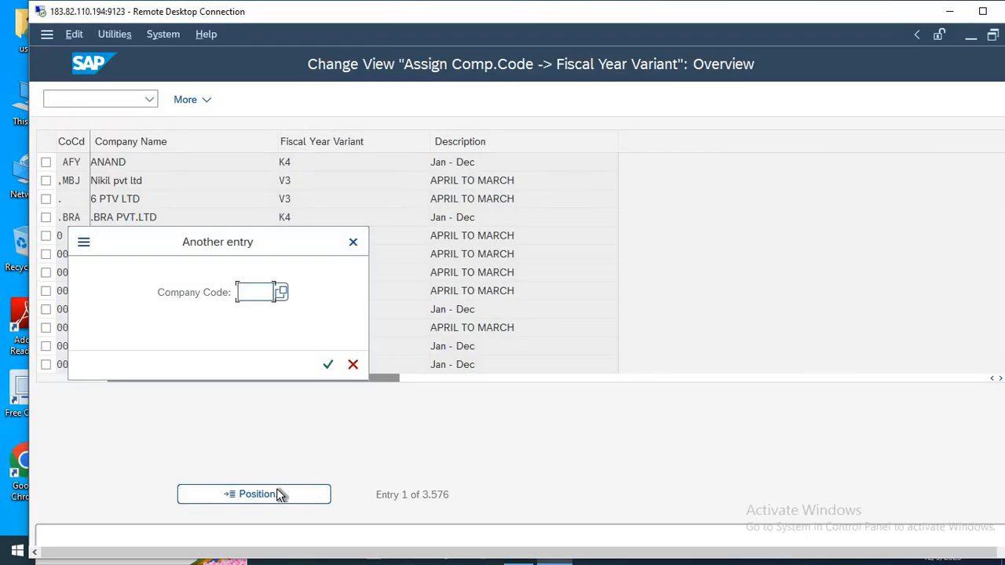
{"action": "key", "text": "Escape"}
{"action": "key", "text": "Escape"}
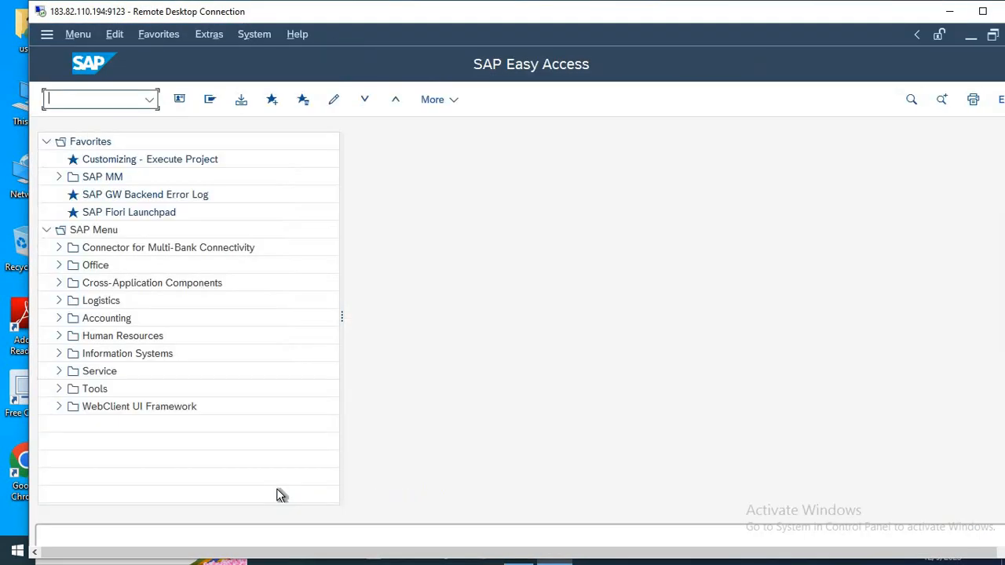
Run transaction OB37 and position the company code list at HLMT.
{"action": "type", "text": "OB37"}
{"action": "key", "text": "Return"}
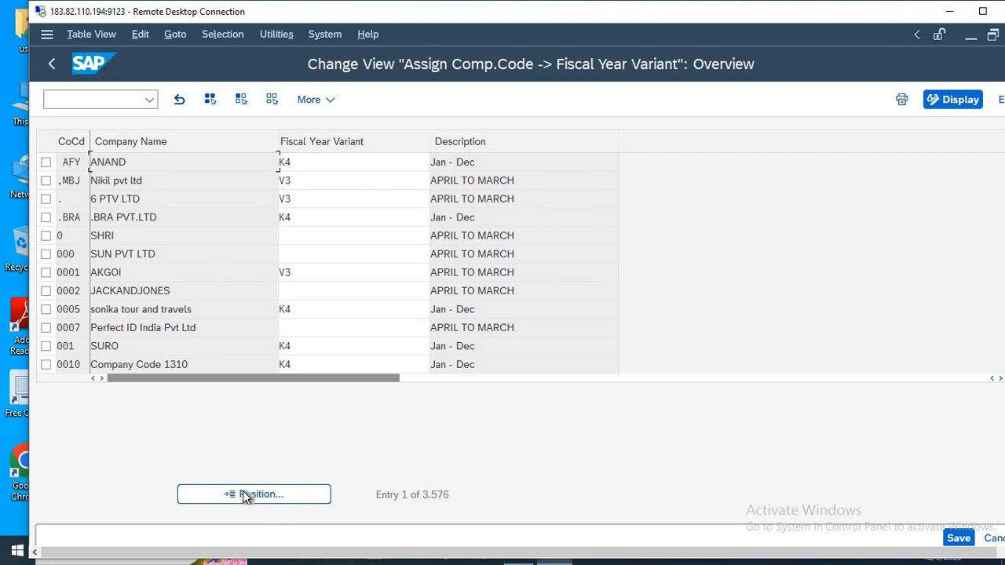
{"action": "left_click", "coordinate": [241, 493]}
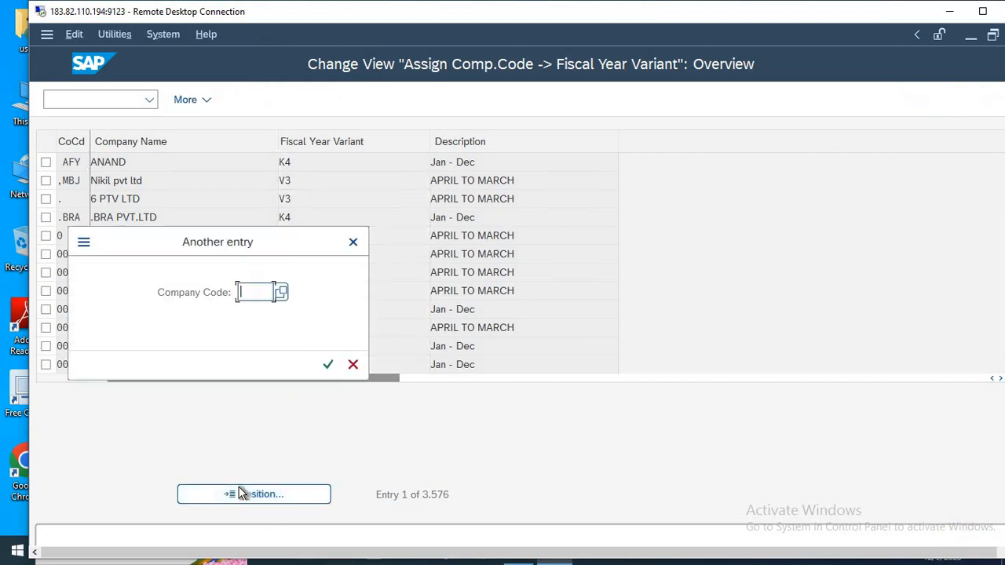
{"action": "type", "text": "HLM"}
{"action": "key", "text": "Return"}
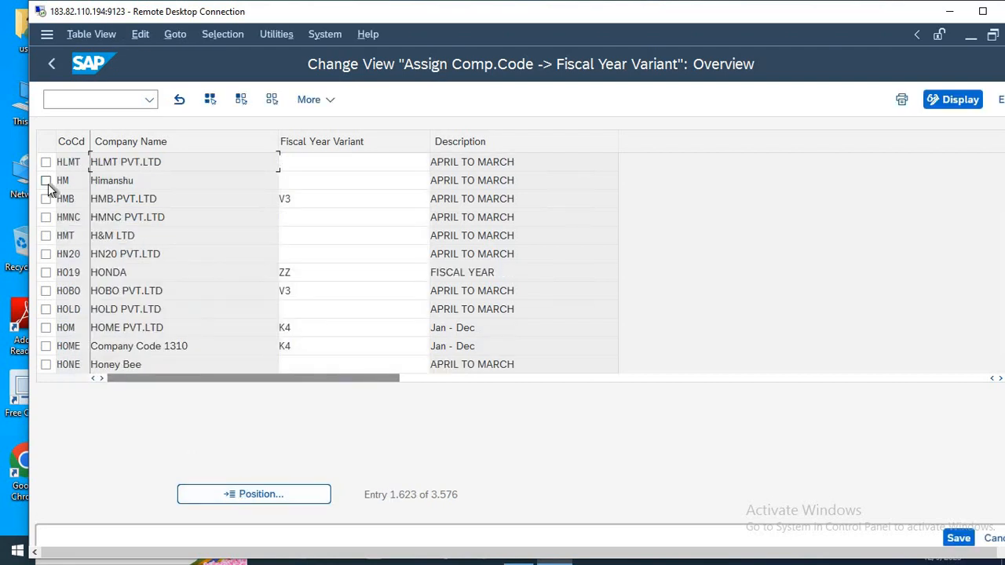
Assign fiscal year variant V3 (APRIL TO MARCH) to company code HLMT.
{"action": "double_click", "coordinate": [79, 162]}
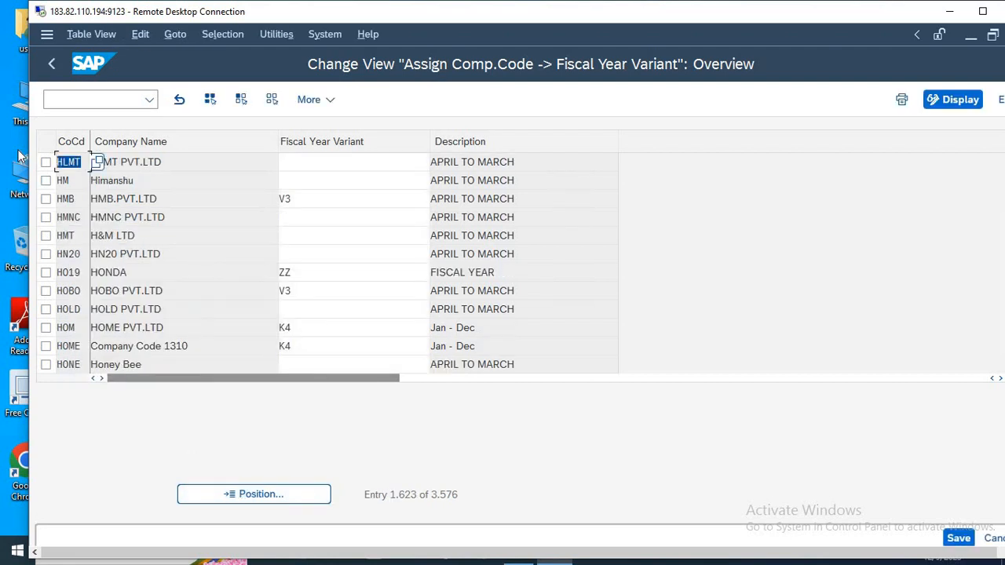
{"action": "left_click", "coordinate": [303, 165]}
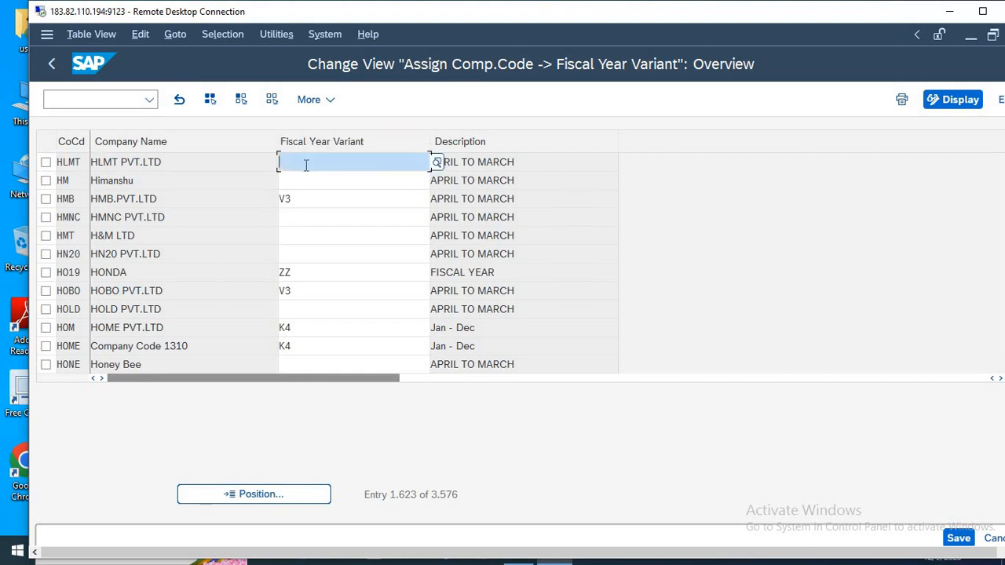
{"action": "type", "text": "V3"}
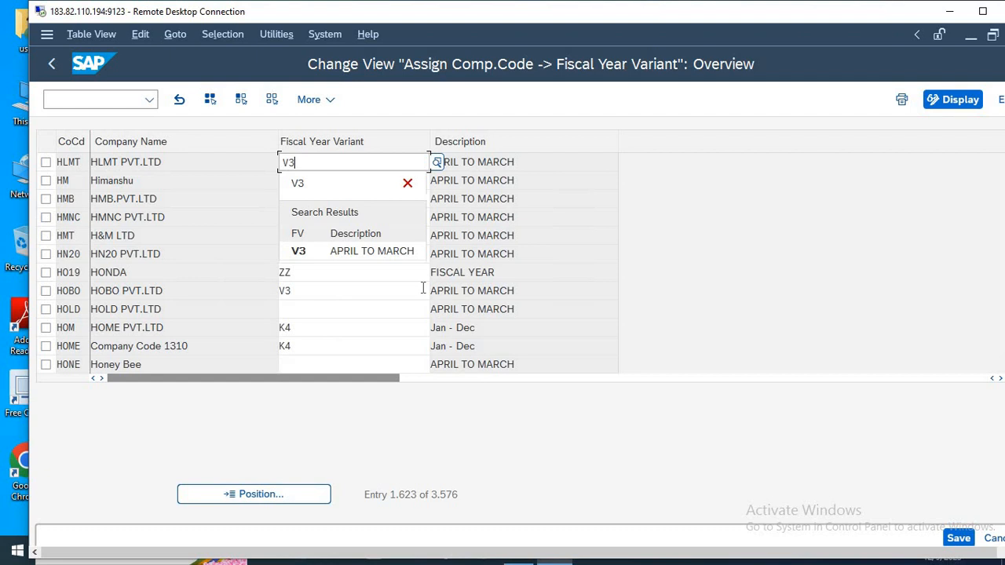
{"action": "left_click", "coordinate": [376, 243]}
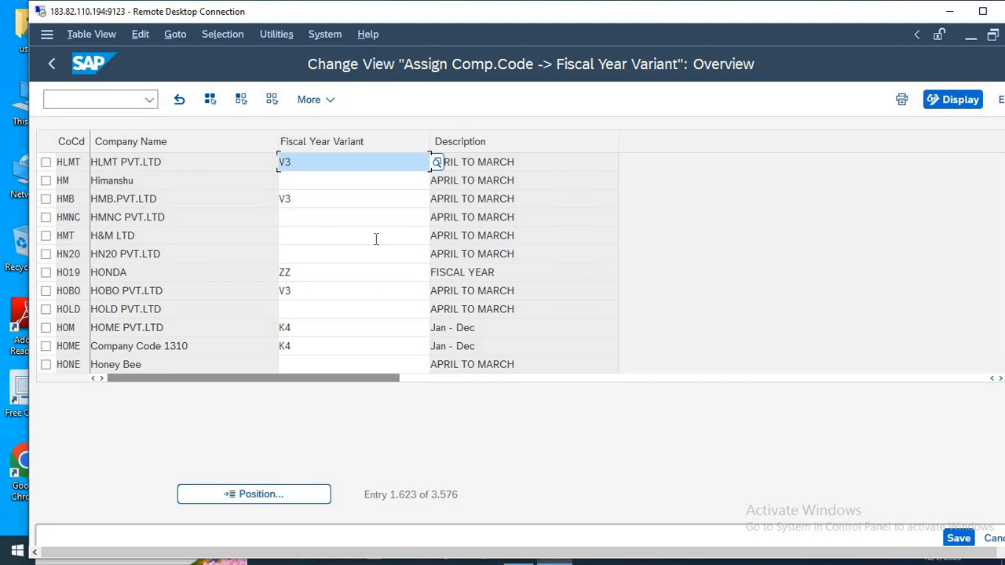
Try K4 as the fiscal year variant for company code HLMT, and put V3 back.
{"action": "key", "text": "BackSpace"}
{"action": "key", "text": "BackSpace"}
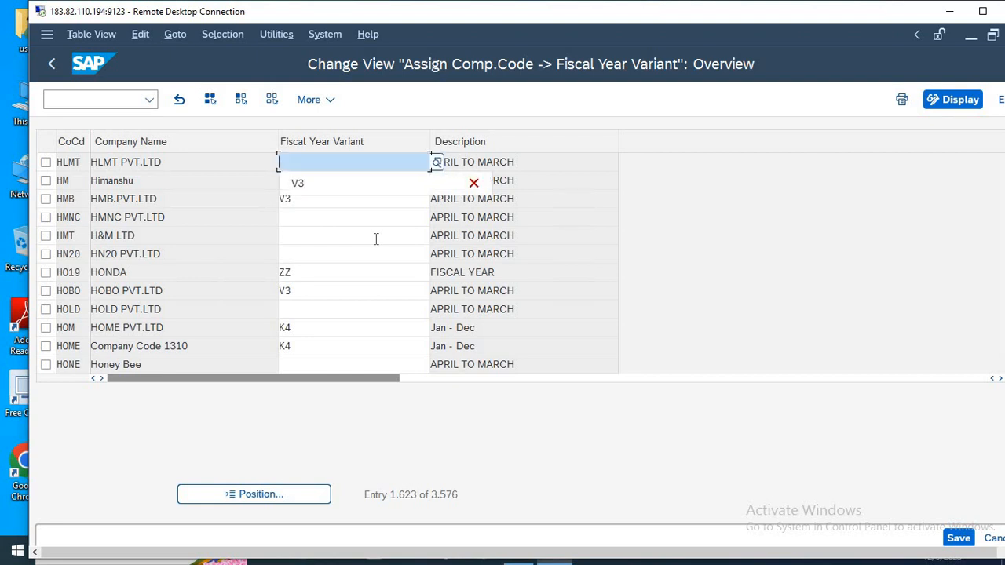
{"action": "type", "text": "K4"}
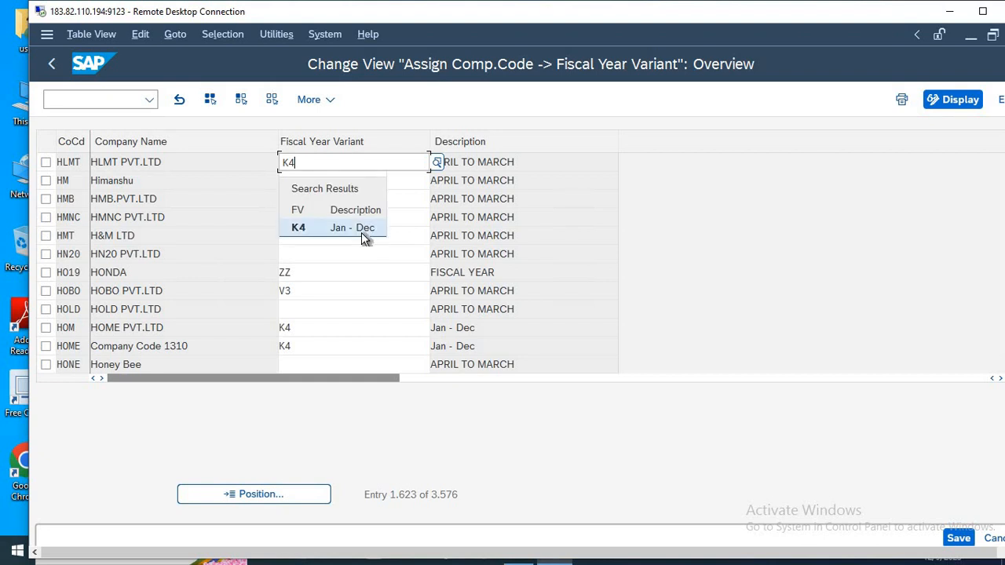
{"action": "key", "text": "BackSpace"}
{"action": "key", "text": "BackSpace"}
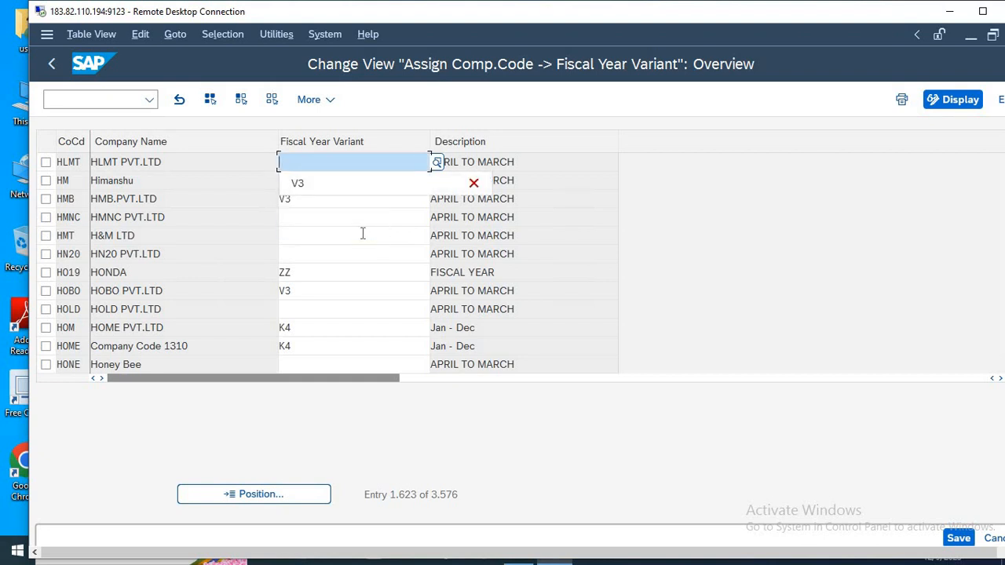
{"action": "key", "text": "Down"}
{"action": "key", "text": "Return"}
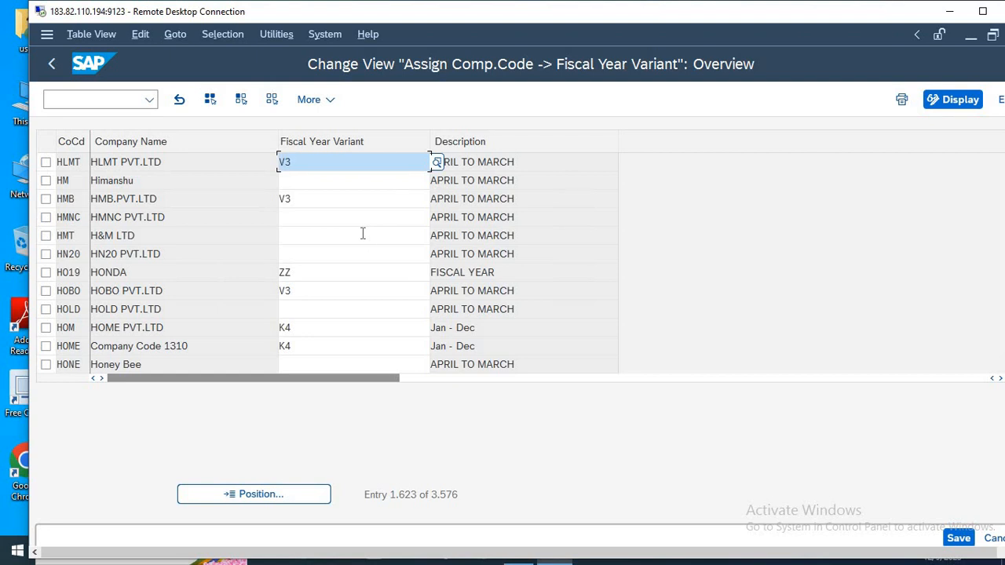
Save the HLMT assignment under the SAP LIVE TRAINING customizing request and return to the SAP Easy Access screen.
{"action": "key", "text": "ctrl+s"}
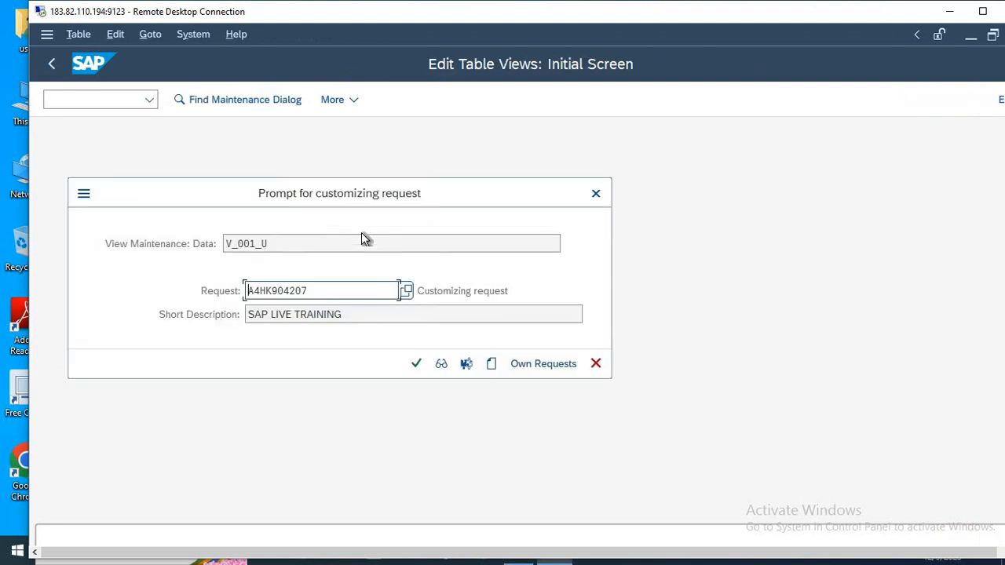
{"action": "key", "text": "Return"}
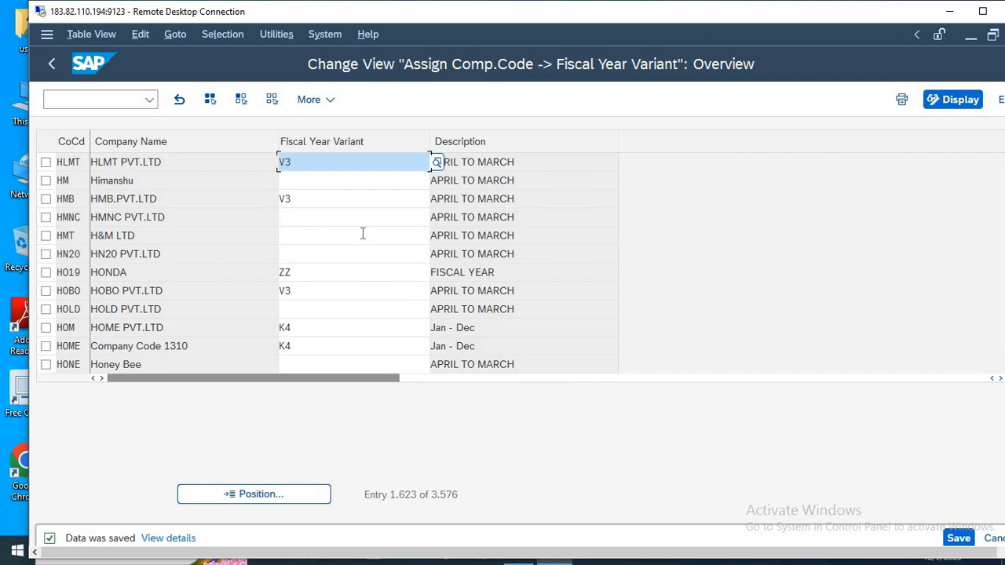
{"action": "key", "text": "F3"}
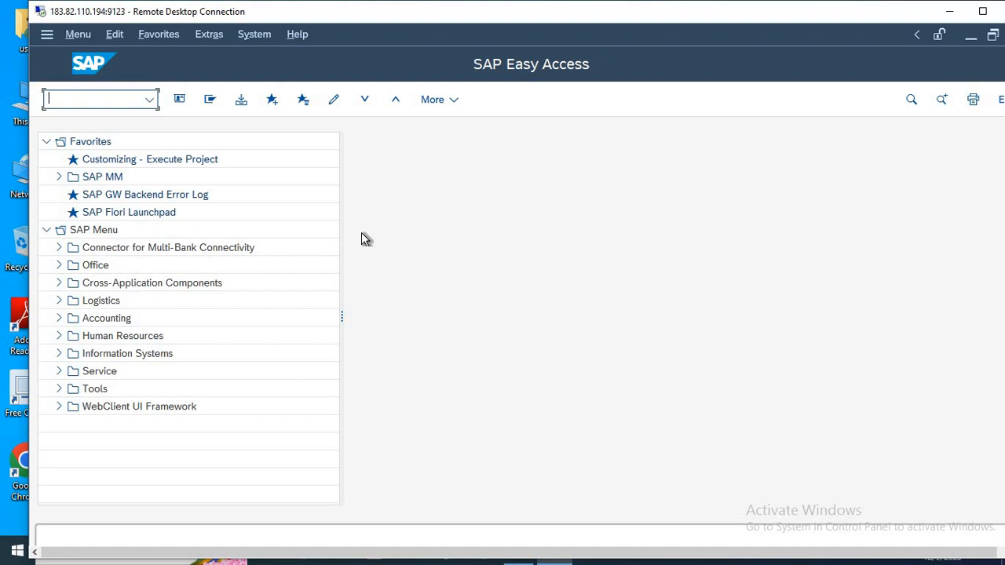
Switch to the Notepad notes and add the line 11-OBBO below 10-OB37, separated by a blank line.
{"action": "key", "text": "alt+Tab"}
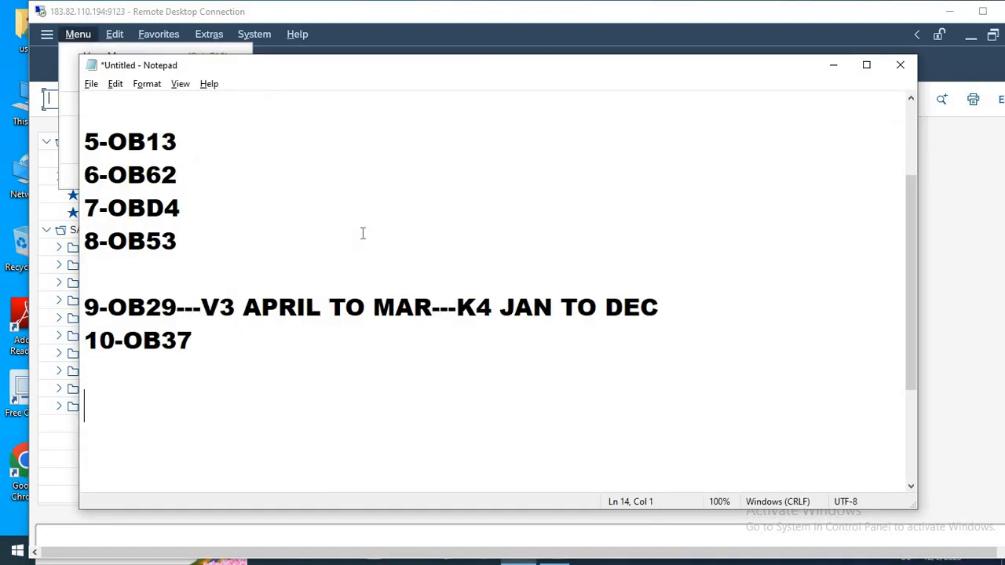
{"action": "type", "text": "OBBO"}
{"action": "key", "text": "BackSpace"}
{"action": "key", "text": "BackSpace"}
{"action": "key", "text": "BackSpace"}
{"action": "key", "text": "BackSpace"}
{"action": "type", "text": "11-O"}
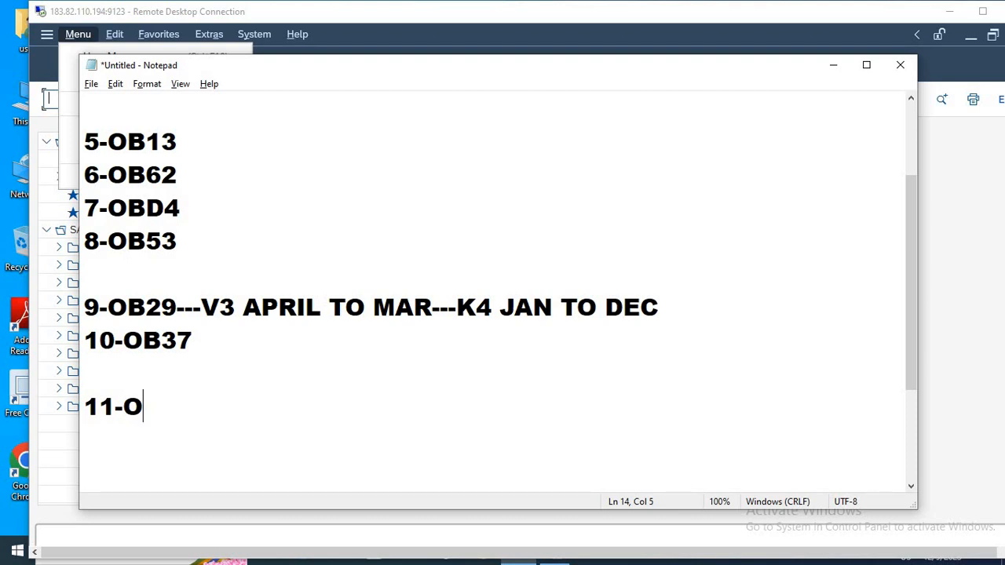
{"action": "type", "text": "BBO"}
{"action": "key", "text": "Return"}
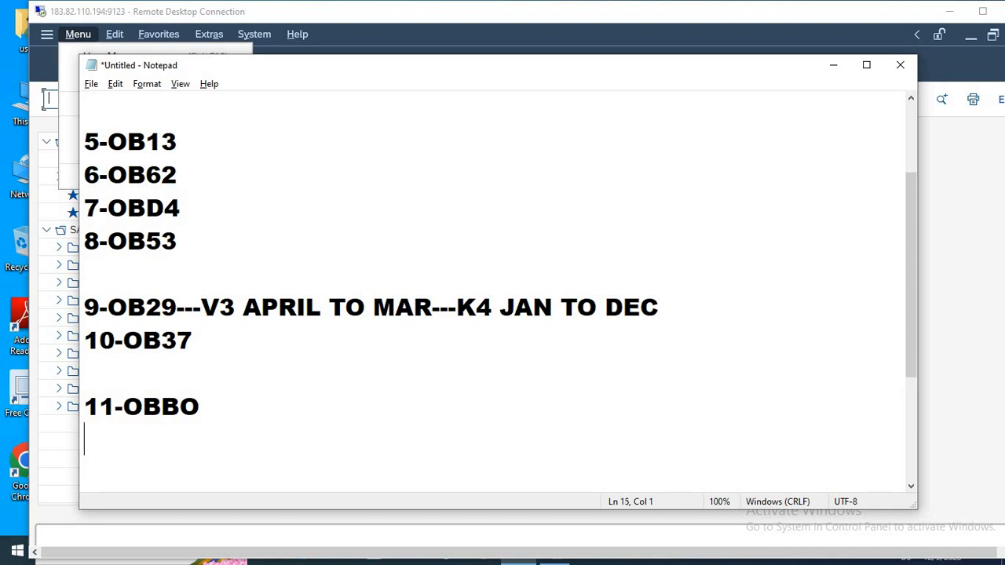
Add the lines 12-OBBP and 13-OB52 to the notes, followed by several blank lines.
{"action": "type", "text": "12-OB"}
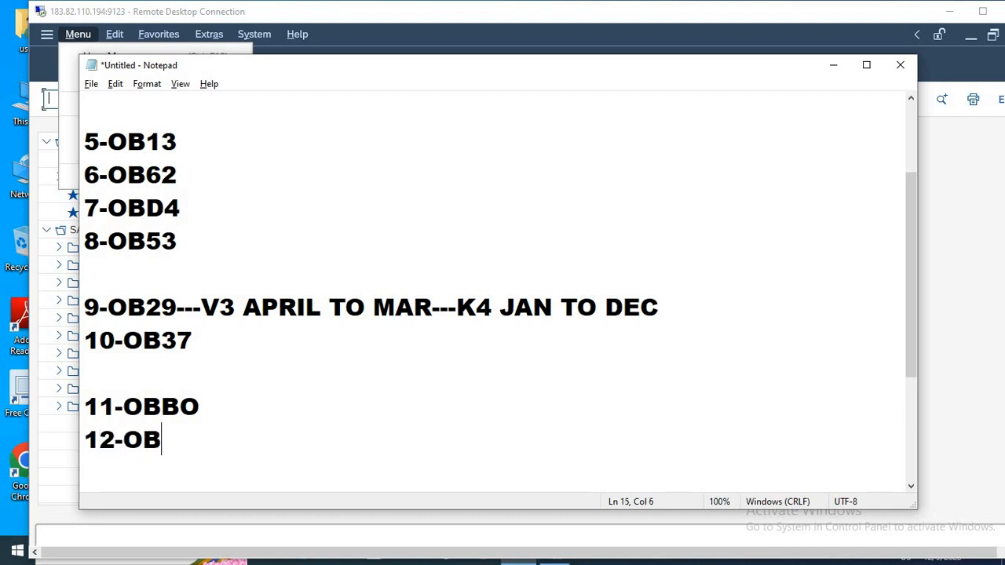
{"action": "type", "text": "BP"}
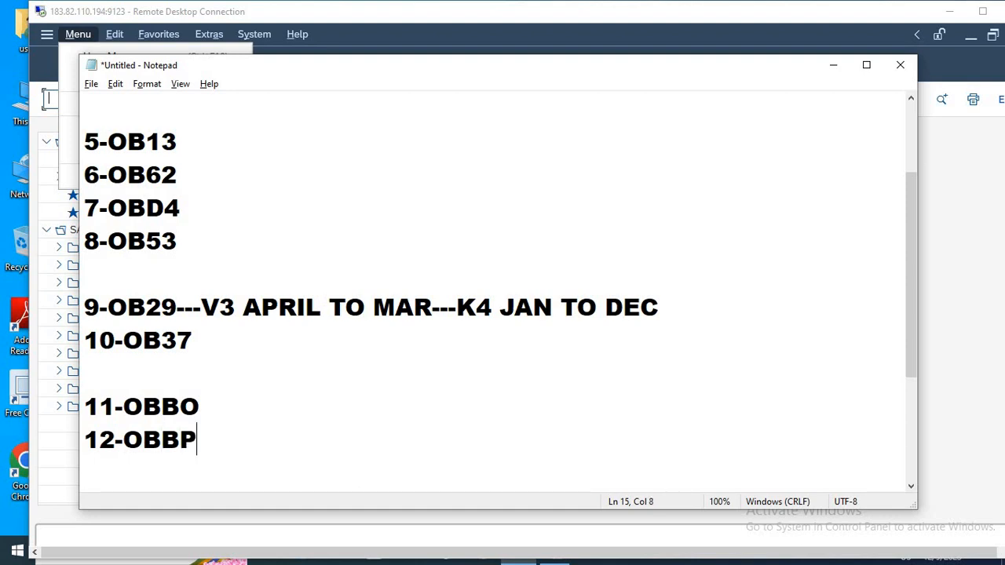
{"action": "key", "text": "Return"}
{"action": "type", "text": "13"}
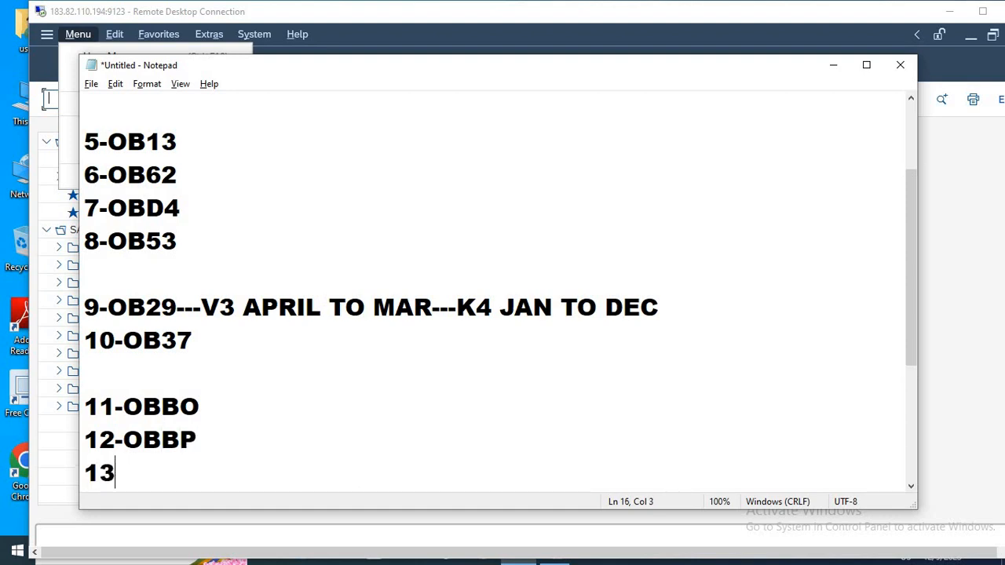
{"action": "type", "text": "-OB52"}
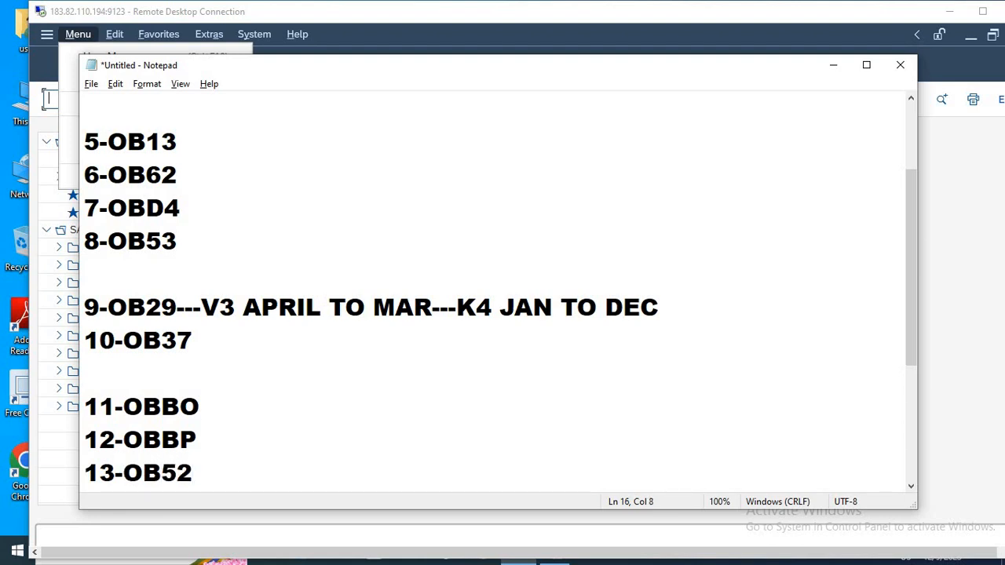
{"action": "key", "text": "Return"}
{"action": "key", "text": "Return"}
{"action": "key", "text": "Return"}
{"action": "key", "text": "Return"}
{"action": "key", "text": "Return"}
{"action": "key", "text": "Return"}
{"action": "key", "text": "Return"}
{"action": "key", "text": "Return"}
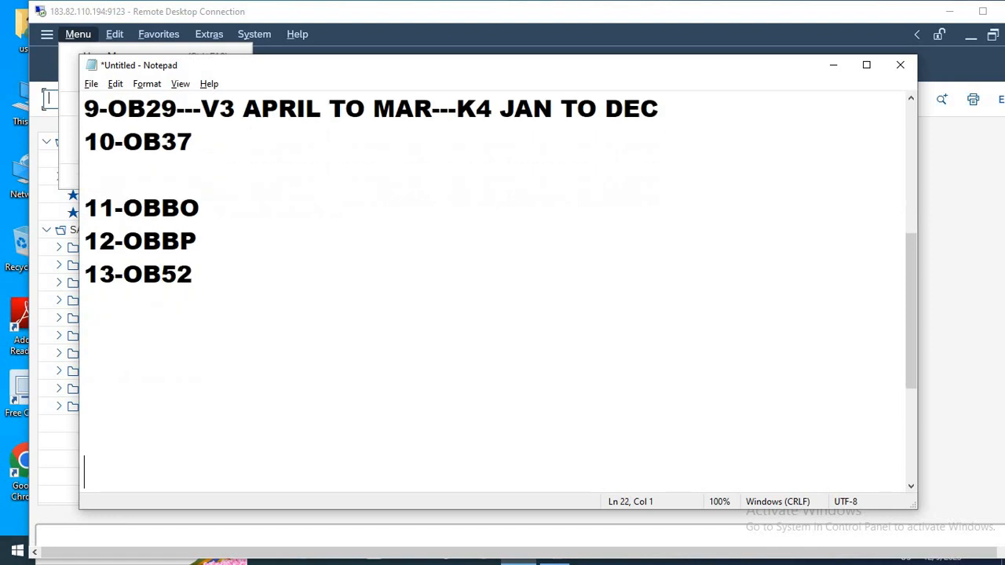
Place the text cursor at the end of the 11-OBBO line.
{"action": "key", "text": "Up"}
{"action": "key", "text": "Up"}
{"action": "key", "text": "Up"}
{"action": "key", "text": "Up"}
{"action": "key", "text": "Up"}
{"action": "key", "text": "Up"}
{"action": "key", "text": "Up"}
{"action": "key", "text": "Up"}
{"action": "key", "text": "Up"}
{"action": "key", "text": "Up"}
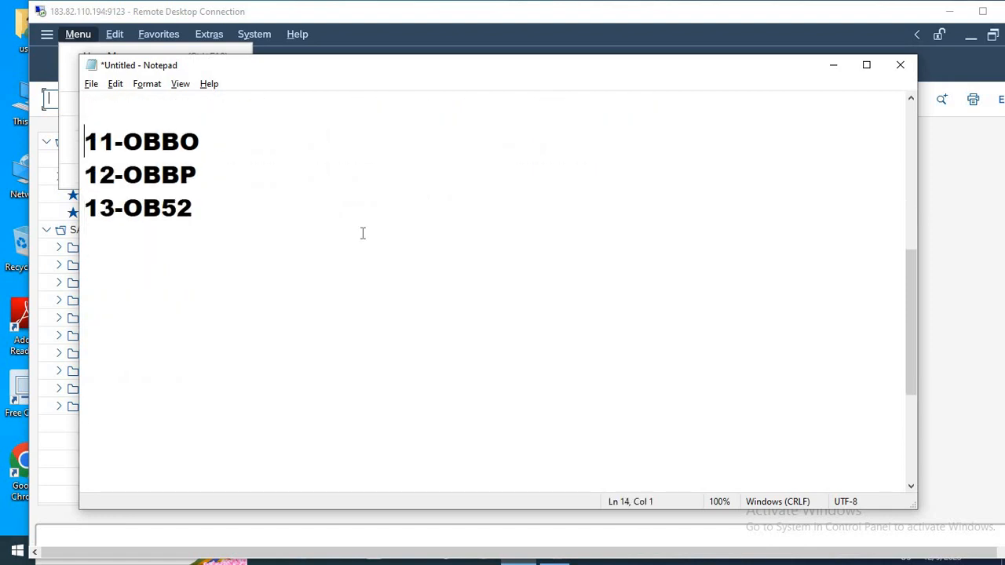
{"action": "key", "text": "Right"}
{"action": "key", "text": "Right"}
{"action": "key", "text": "Right"}
{"action": "key", "text": "Right"}
{"action": "key", "text": "Right"}
{"action": "key", "text": "Right"}
{"action": "key", "text": "Right"}
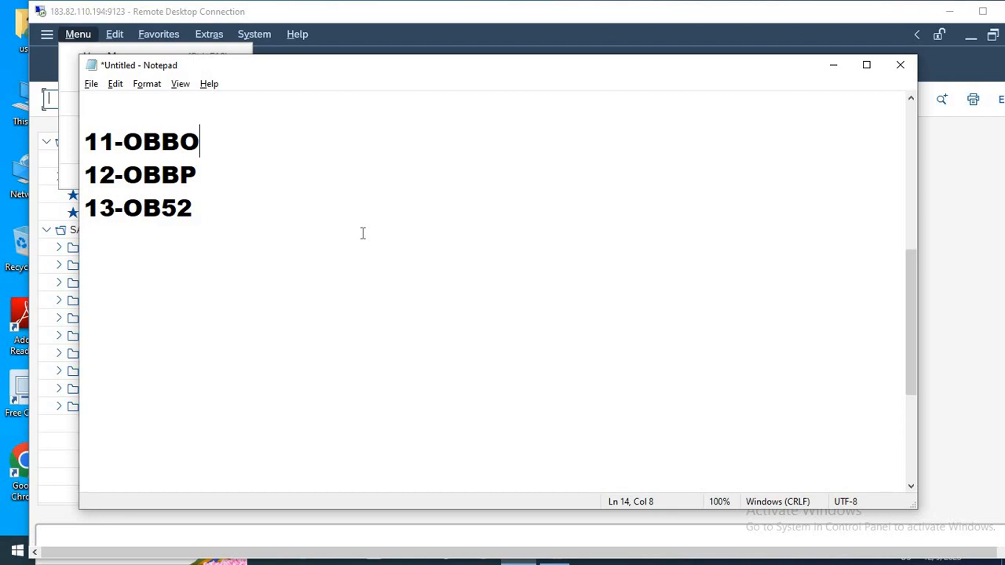
Switch to the SAP session and open the posting period variant definitions with transaction OBBO.
{"action": "key", "text": "alt+Tab"}
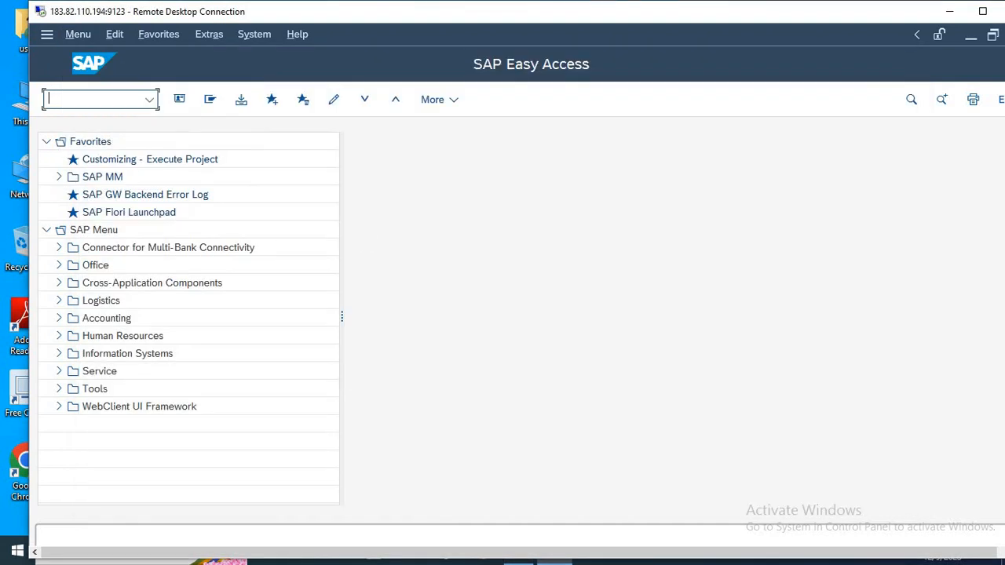
{"action": "type", "text": "OBBO"}
{"action": "key", "text": "Return"}
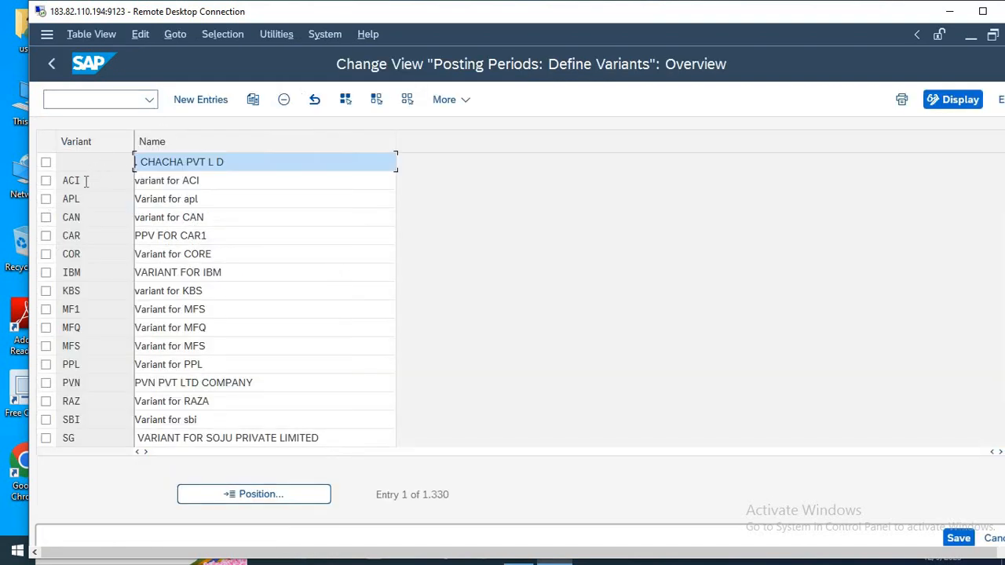
{"action": "left_click_drag", "start_coordinate": [86, 182], "coordinate": [57, 190]}
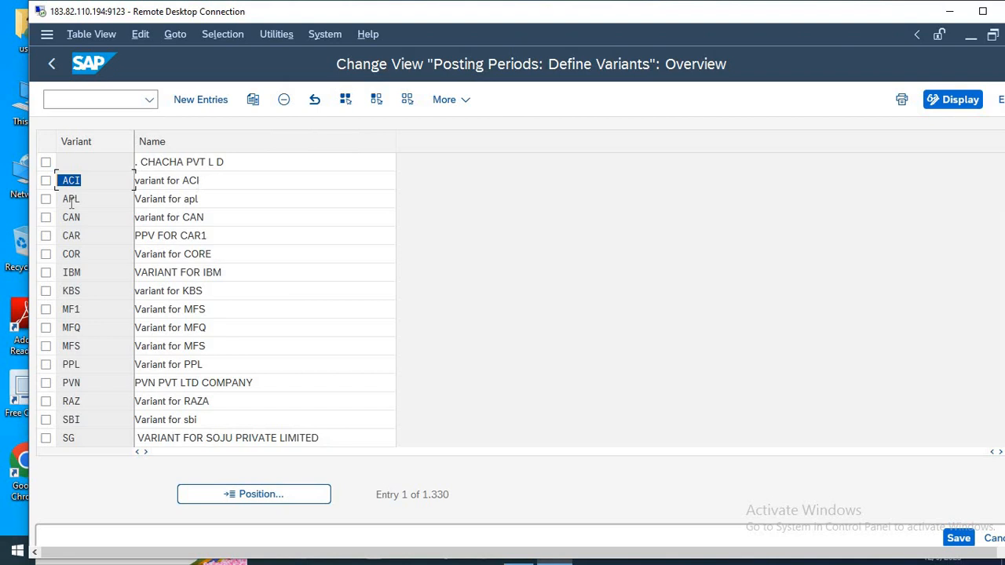
Create a new posting period variant entry HLMT with the name VARIANT FOR HLMT.
{"action": "left_click", "coordinate": [216, 102]}
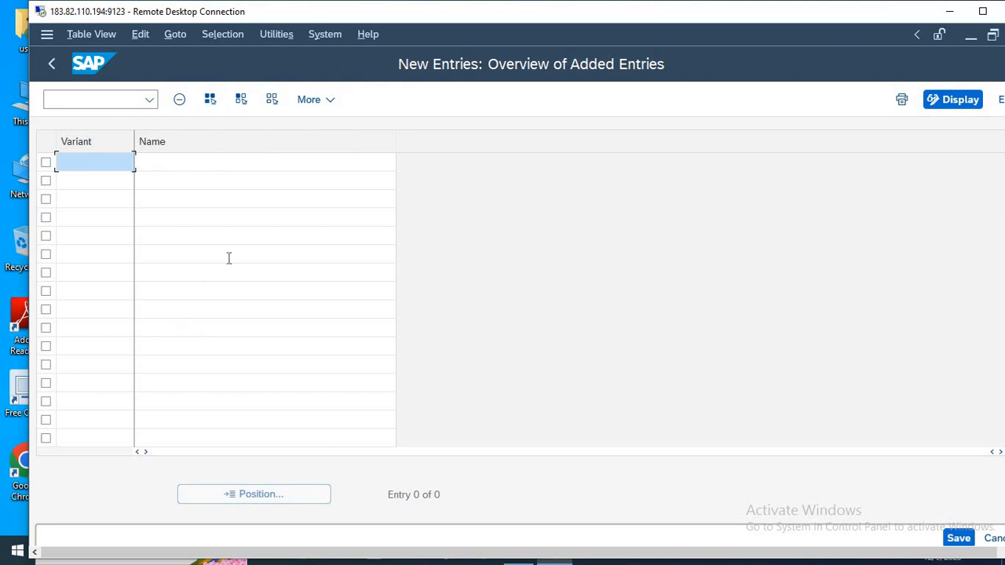
{"action": "type", "text": "HLMT"}
{"action": "key", "text": "Tab"}
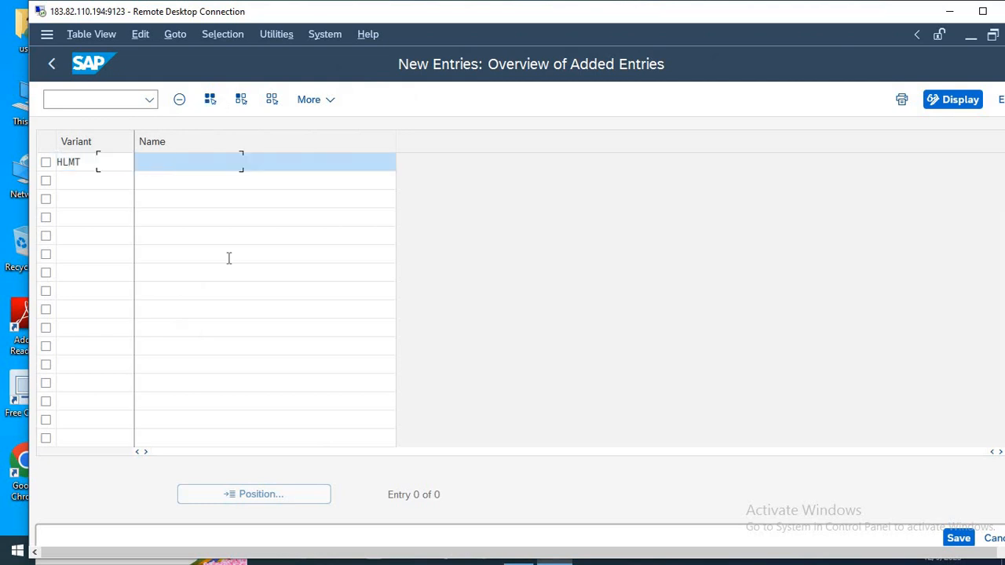
{"action": "type", "text": "VARIANT FOR HLMT"}
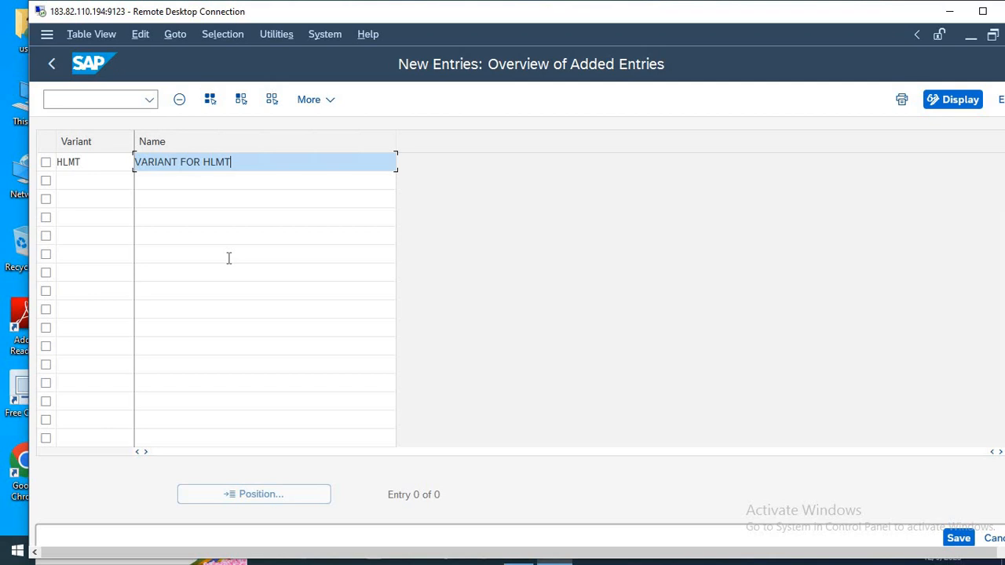
Save the new HLMT posting period variant and return to the variants overview.
{"action": "key", "text": "ctrl+s"}
{"action": "key", "text": "Return"}
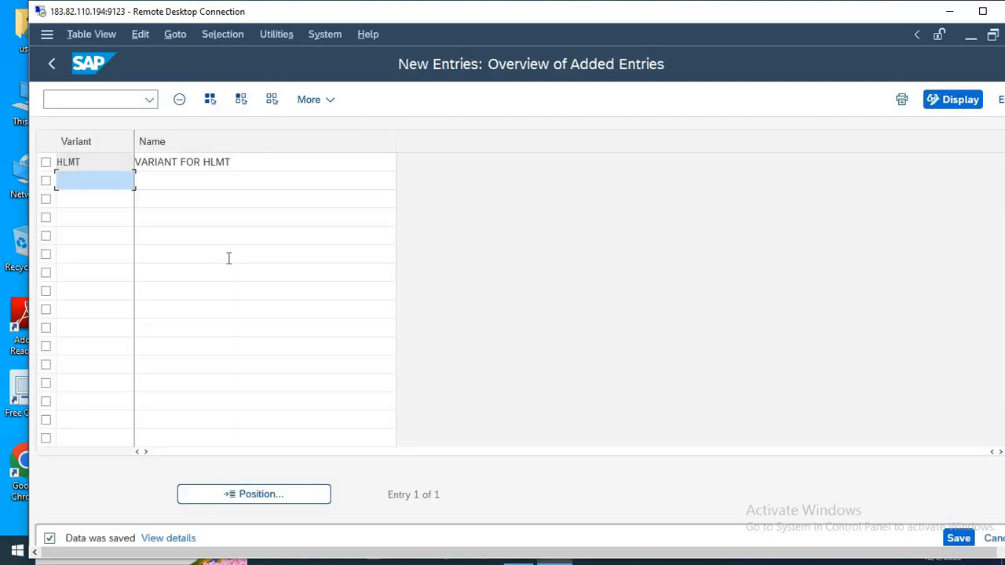
{"action": "key", "text": "F3"}
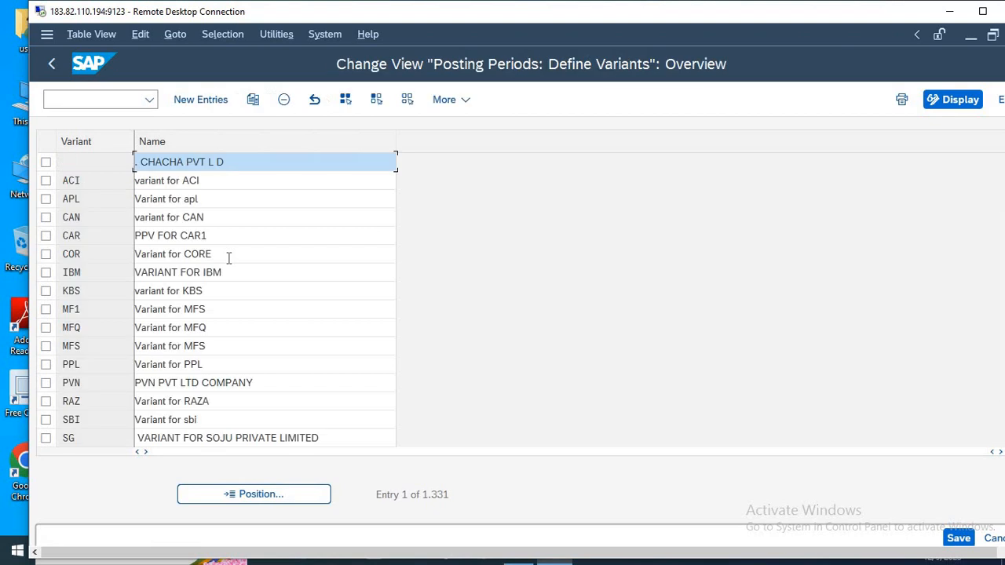
Try to copy the APL posting period variant as HLMT with the name Variant for HLMT.
{"action": "left_click", "coordinate": [45, 198]}
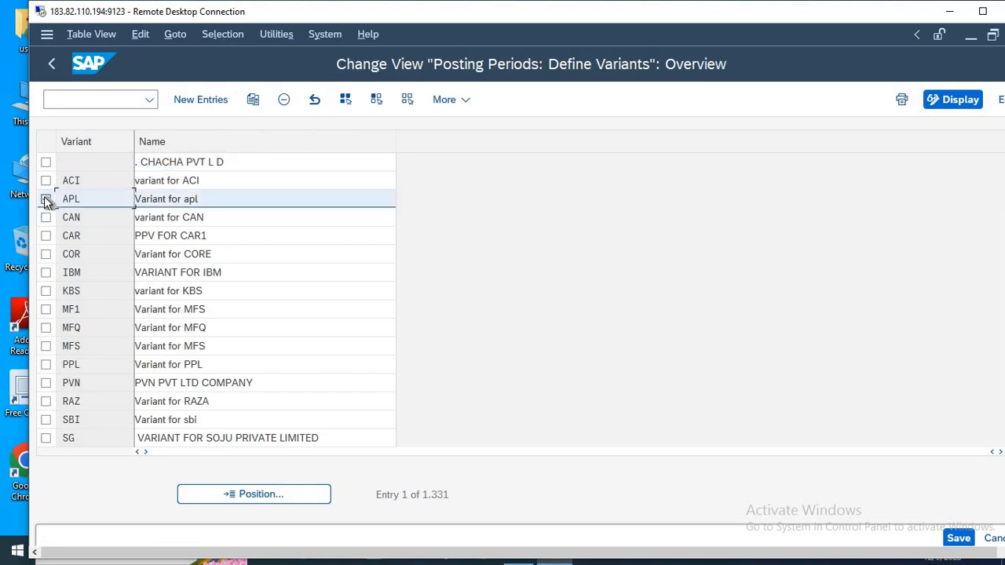
{"action": "left_click", "coordinate": [253, 110]}
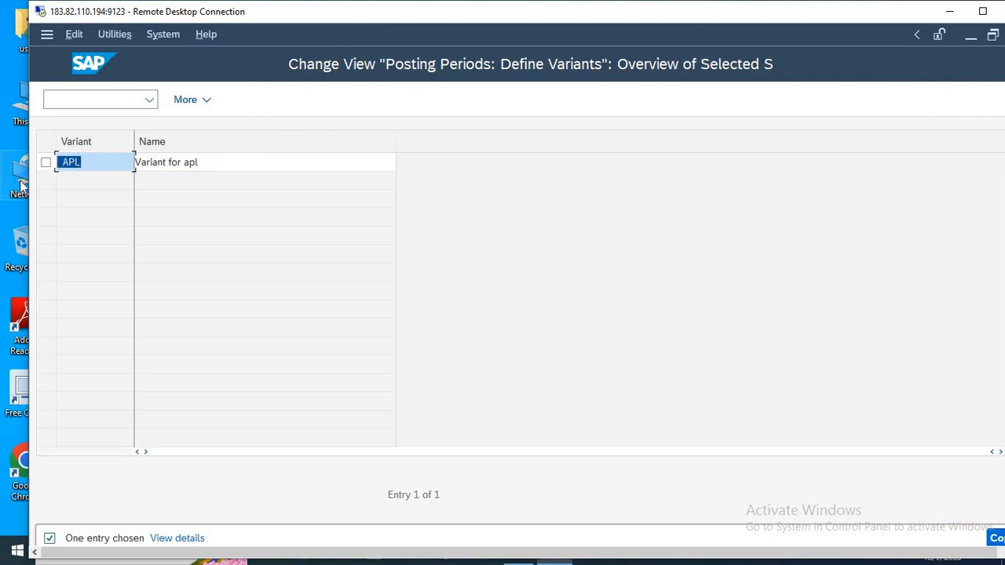
{"action": "type", "text": "HLMT"}
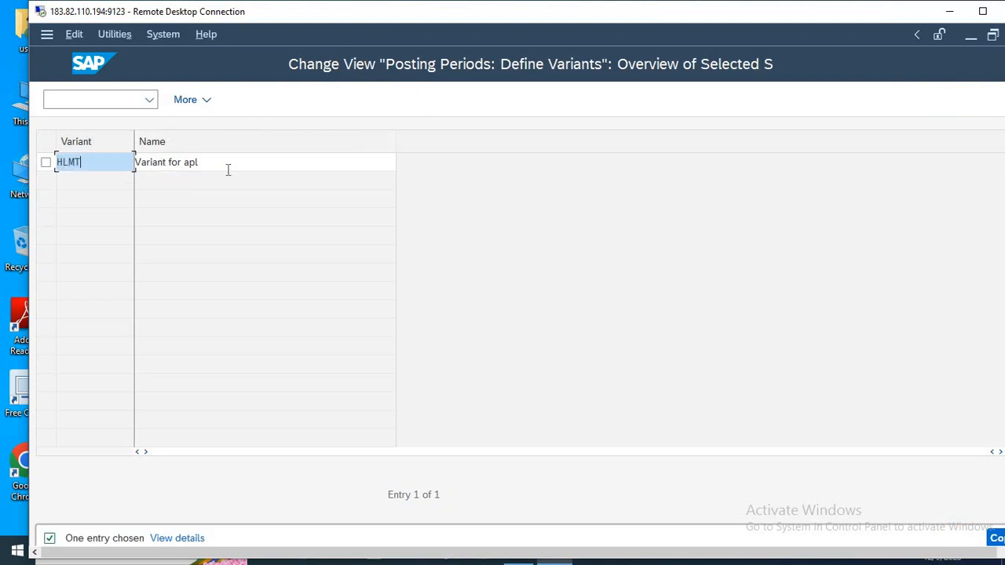
{"action": "left_click", "coordinate": [227, 170]}
{"action": "key", "text": "BackSpace"}
{"action": "key", "text": "BackSpace"}
{"action": "key", "text": "BackSpace"}
{"action": "type", "text": "H"}
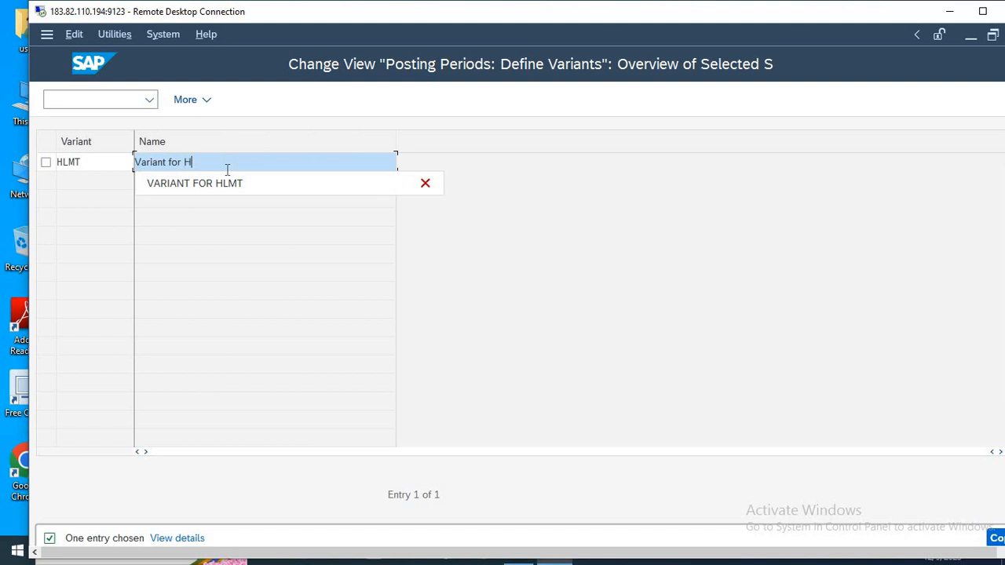
{"action": "type", "text": "LMT"}
Leave the variant copy unsaved and return to the SAP Easy Access screen with /n.
{"action": "left_click", "coordinate": [98, 96]}
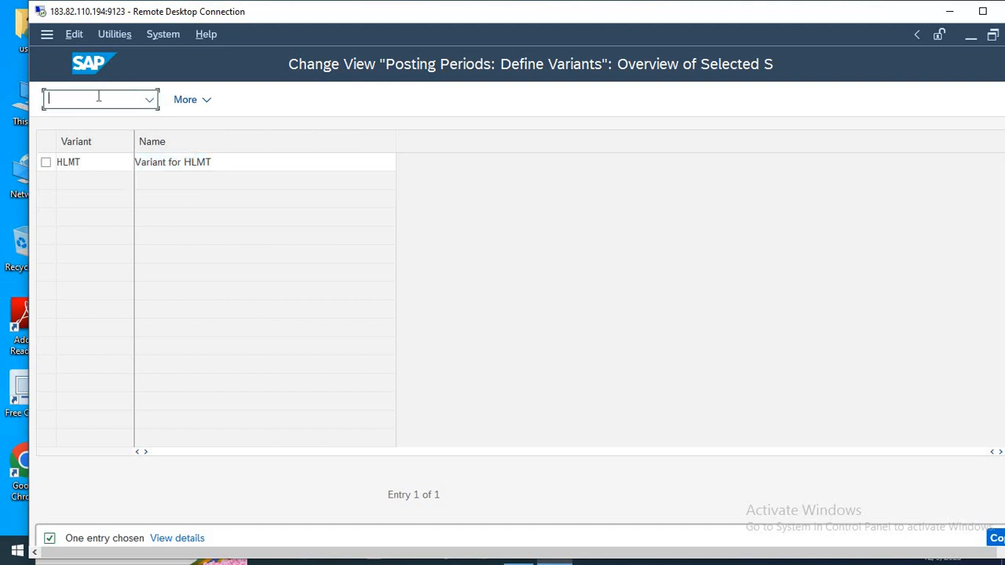
{"action": "type", "text": "/n"}
{"action": "key", "text": "Return"}
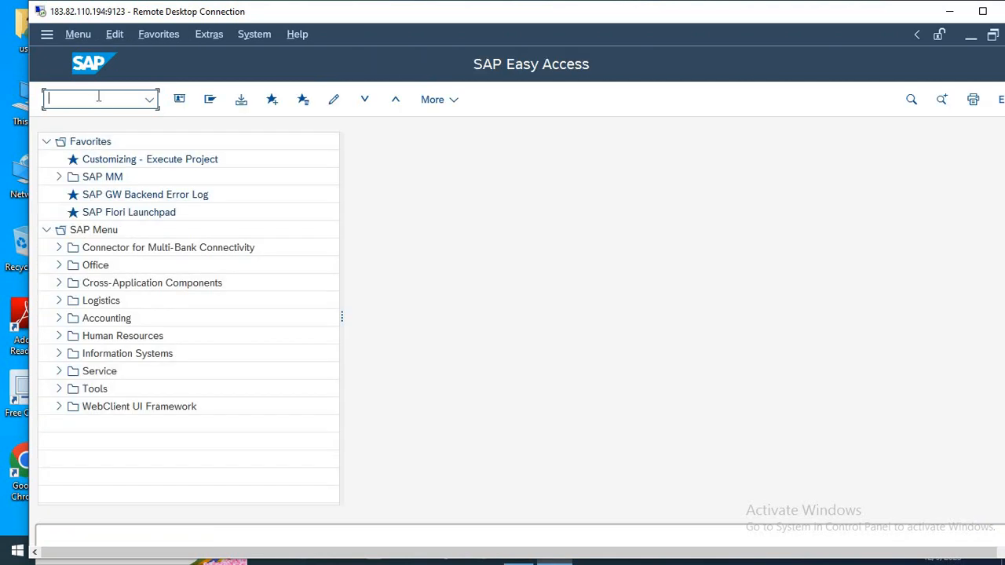
Switch to the Notepad notes and append ----COMPANY CODE to the 12-OBBP line.
{"action": "key", "text": "alt+Tab"}
{"action": "key", "text": "Down"}
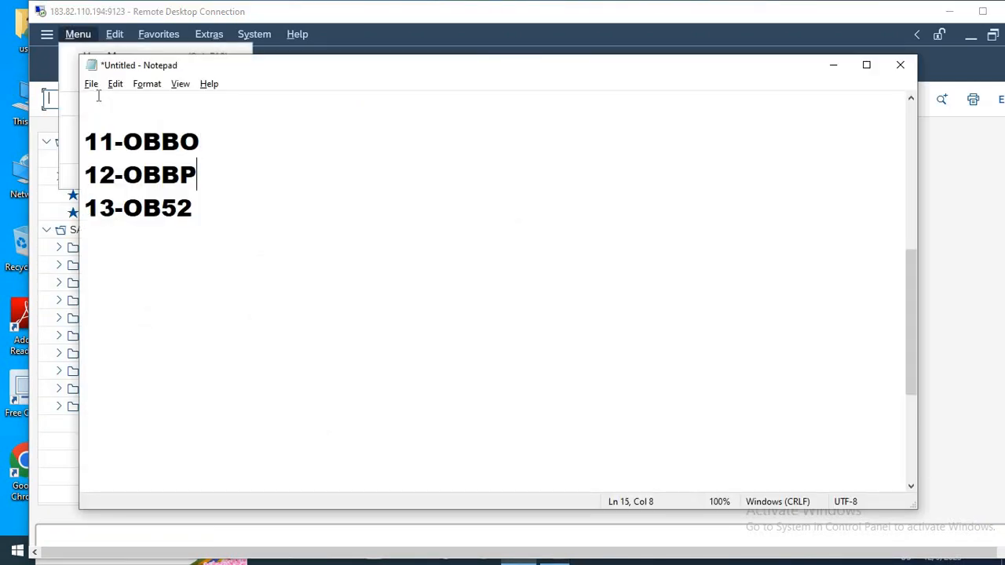
{"action": "key", "text": "Left"}
{"action": "key", "text": "Left"}
{"action": "key", "text": "Left"}
{"action": "key", "text": "Left"}
{"action": "key", "text": "Left"}
{"action": "key", "text": "Left"}
{"action": "key", "text": "Left"}
{"action": "key", "text": "shift+Right"}
{"action": "key", "text": "shift+Right"}
{"action": "key", "text": "shift+Right"}
{"action": "key", "text": "shift+Right"}
{"action": "key", "text": "shift+Right"}
{"action": "key", "text": "shift+Right"}
{"action": "key", "text": "shift+Right"}
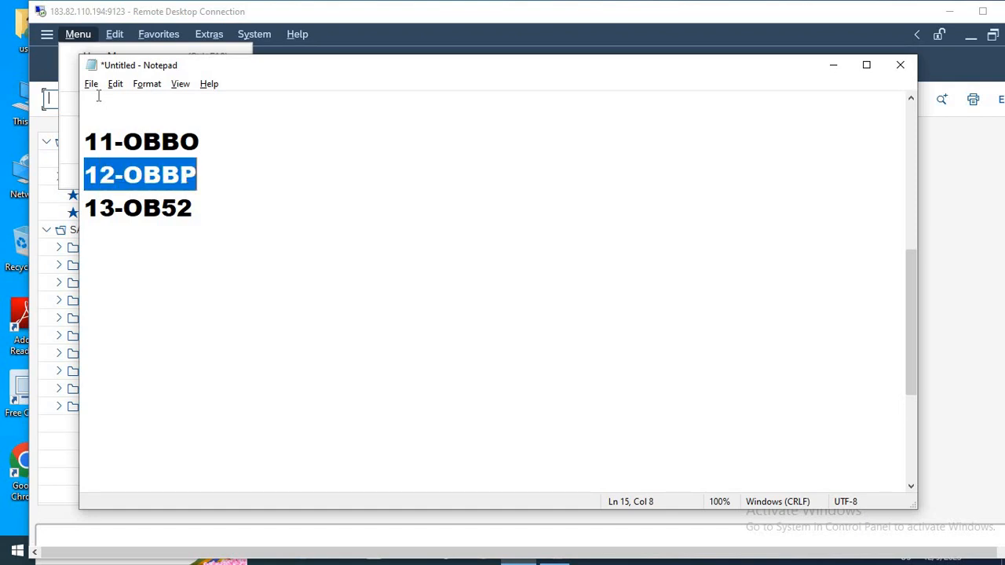
{"action": "key", "text": "Right"}
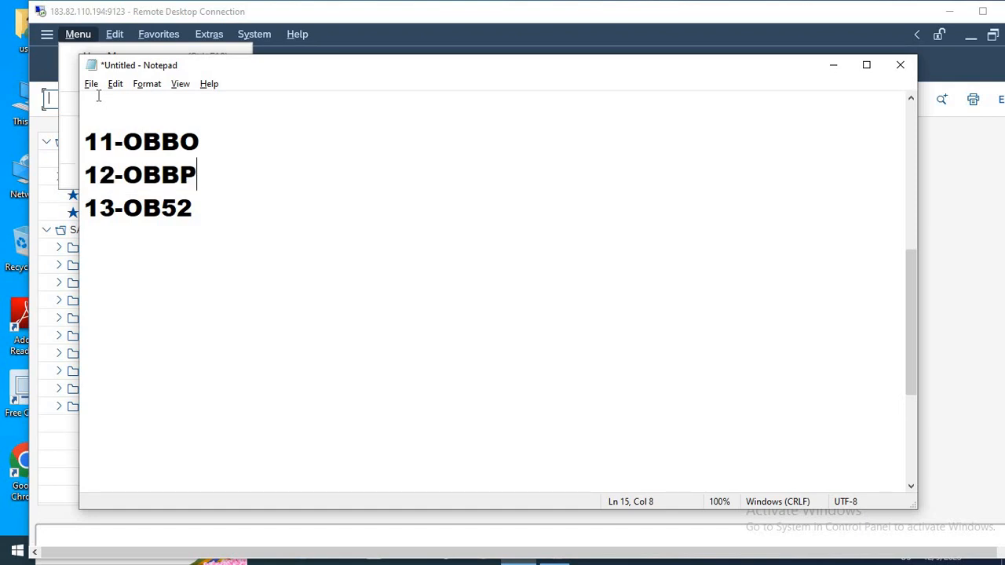
{"action": "type", "text": "----COMPANY CODE"}
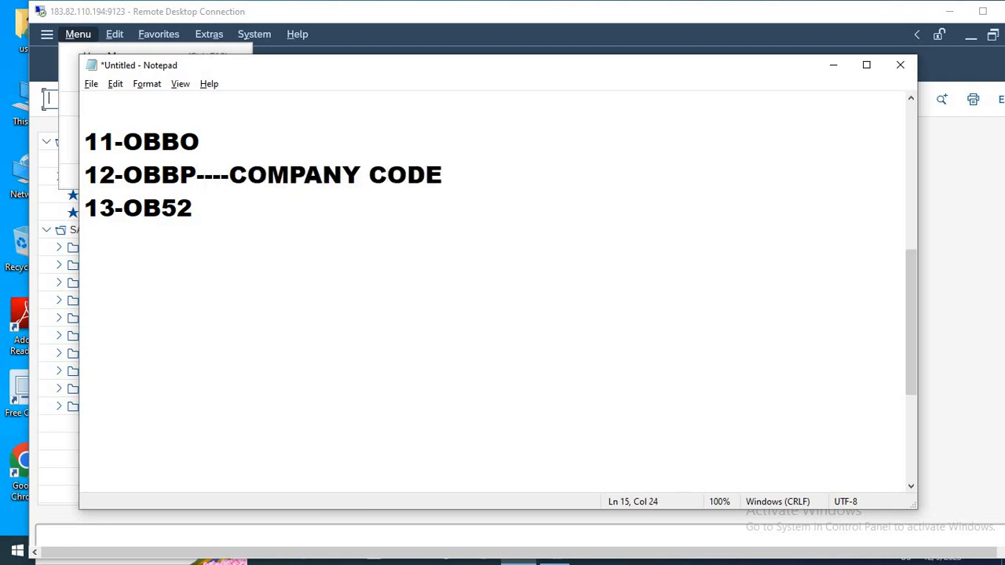
Append ----COMPANY CODE to the 10-OB37 line in the notes.
{"action": "key", "text": "Up"}
{"action": "key", "text": "Up"}
{"action": "key", "text": "Up"}
{"action": "key", "text": "Right"}
{"action": "key", "text": "Right"}
{"action": "key", "text": "Right"}
{"action": "key", "text": "Right"}
{"action": "key", "text": "Right"}
{"action": "key", "text": "Right"}
{"action": "key", "text": "Right"}
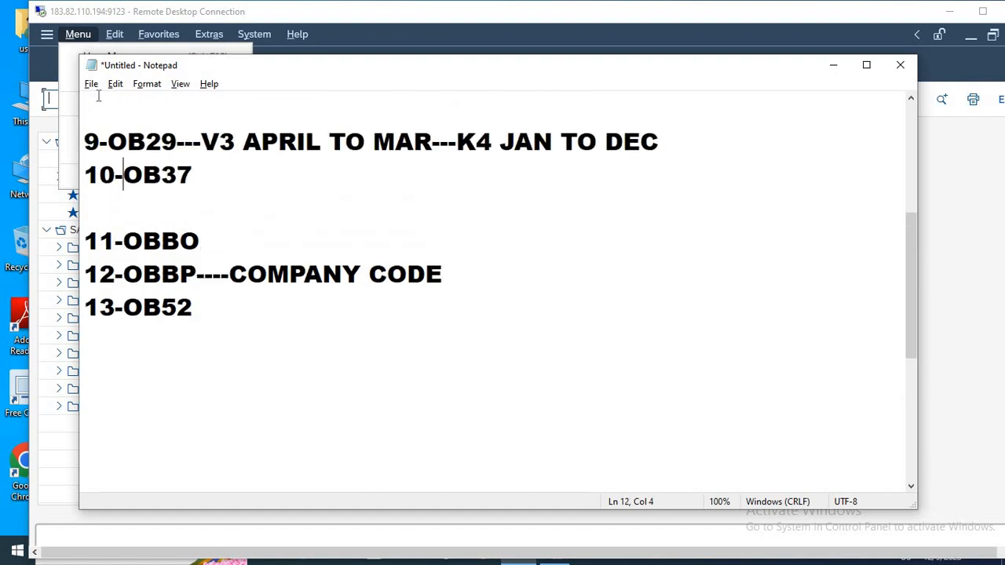
{"action": "type", "text": "----COMPANY CODE"}
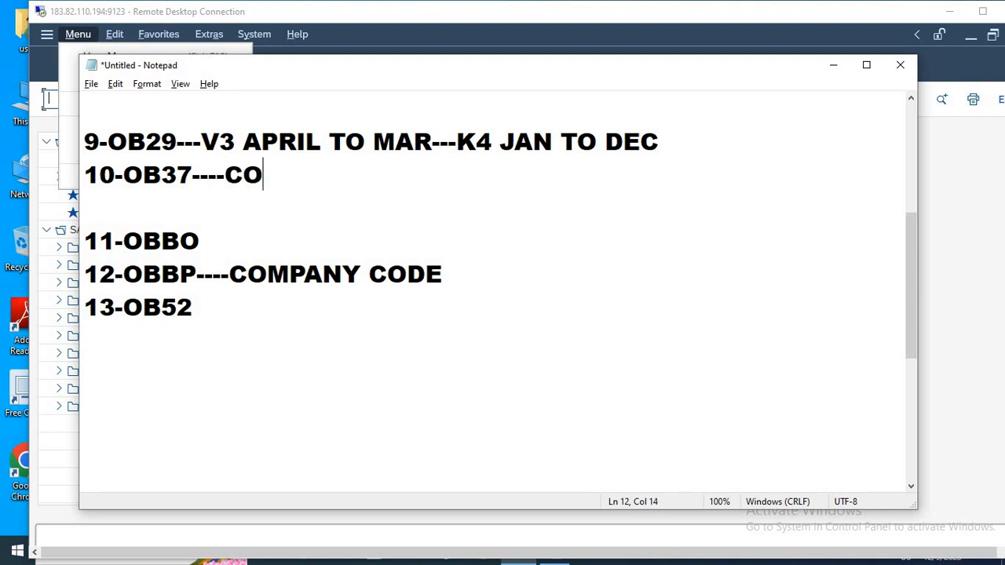
Append ----COMPANY CODE to the 6-OB62 line in the notes.
{"action": "key", "text": "Up"}
{"action": "key", "text": "Up"}
{"action": "key", "text": "Up"}
{"action": "key", "text": "Up"}
{"action": "key", "text": "Up"}
{"action": "key", "text": "Up"}
{"action": "key", "text": "Up"}
{"action": "key", "text": "Up"}
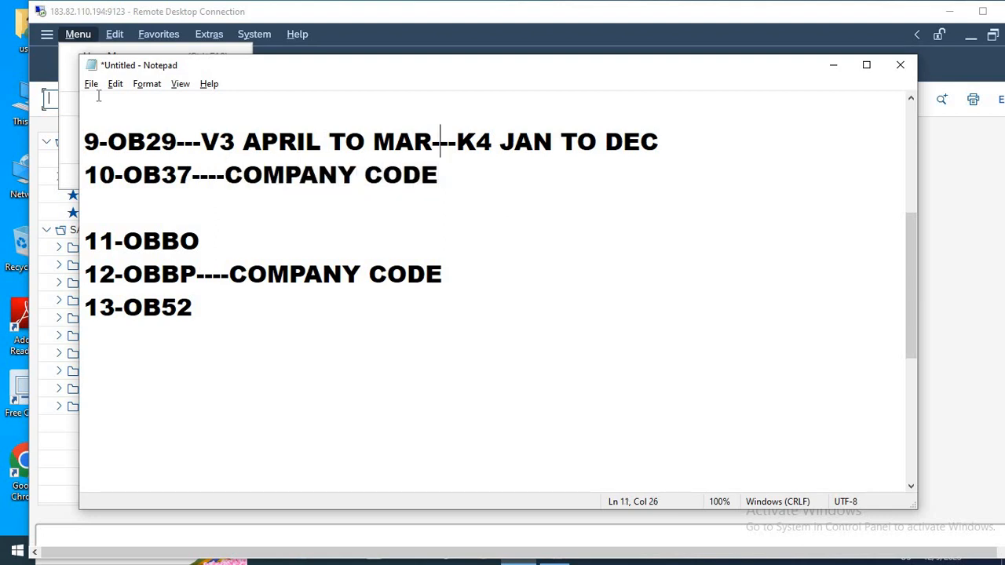
{"action": "key", "text": "Down"}
{"action": "key", "text": "Down"}
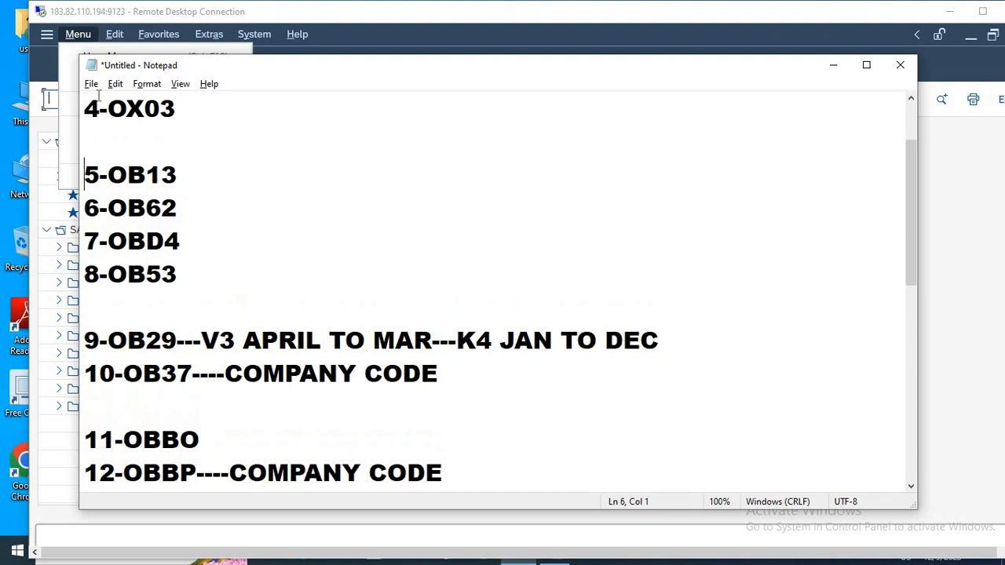
{"action": "key", "text": "Right"}
{"action": "key", "text": "Right"}
{"action": "key", "text": "Right"}
{"action": "key", "text": "Down"}
{"action": "key", "text": "Right"}
{"action": "key", "text": "Right"}
{"action": "key", "text": "Right"}
{"action": "type", "text": "----COMPANY CODE"}
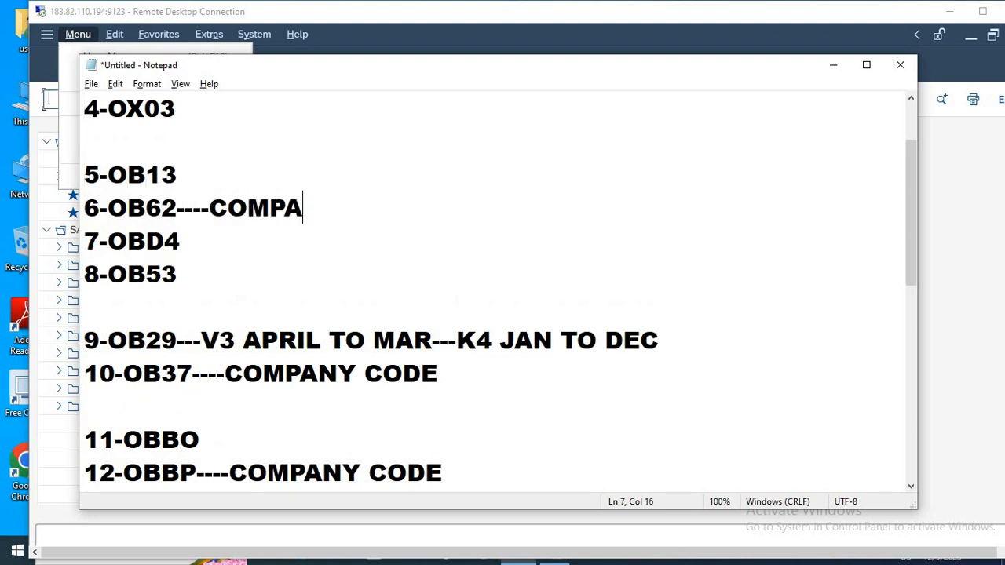
Append ----COMPANY CODE to the 3-OX16 line in the notes.
{"action": "left_click", "coordinate": [98, 92]}
{"action": "key", "text": "Up"}
{"action": "key", "text": "Up"}
{"action": "key", "text": "Up"}
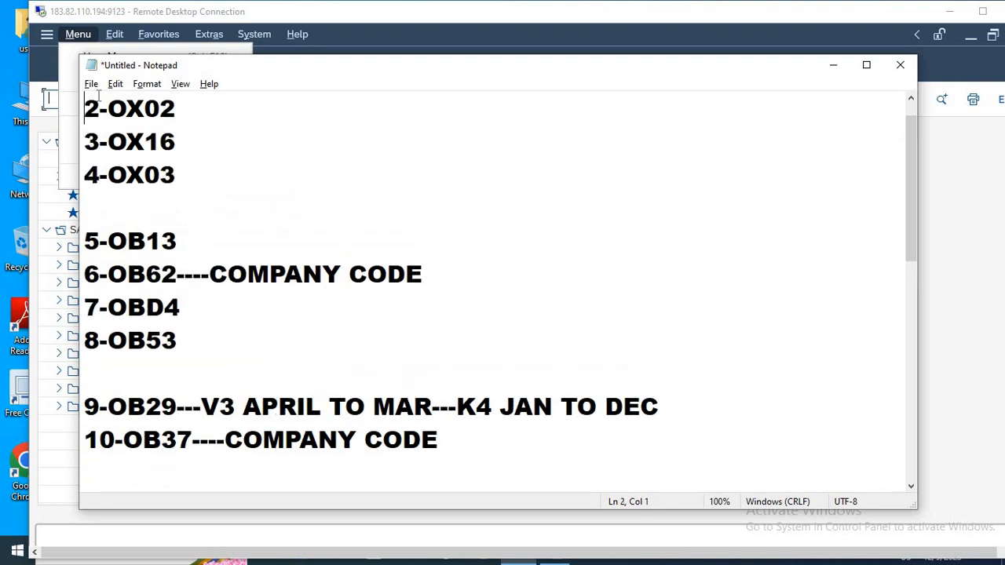
{"action": "key", "text": "Down"}
{"action": "key", "text": "Down"}
{"action": "key", "text": "Right"}
{"action": "key", "text": "Right"}
{"action": "key", "text": "Right"}
{"action": "key", "text": "Right"}
{"action": "key", "text": "Right"}
{"action": "key", "text": "Right"}
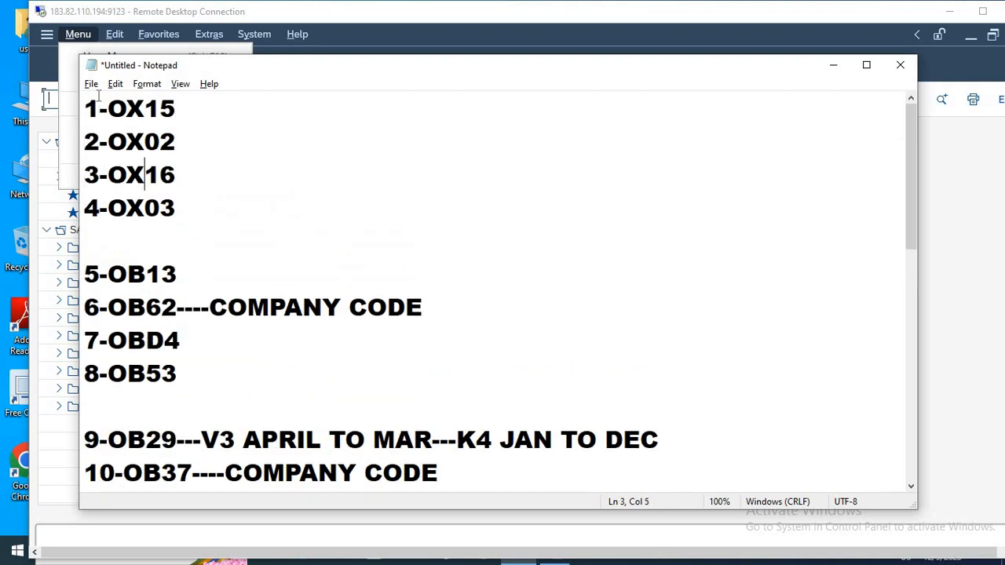
{"action": "type", "text": "----COMPANY CODE"}
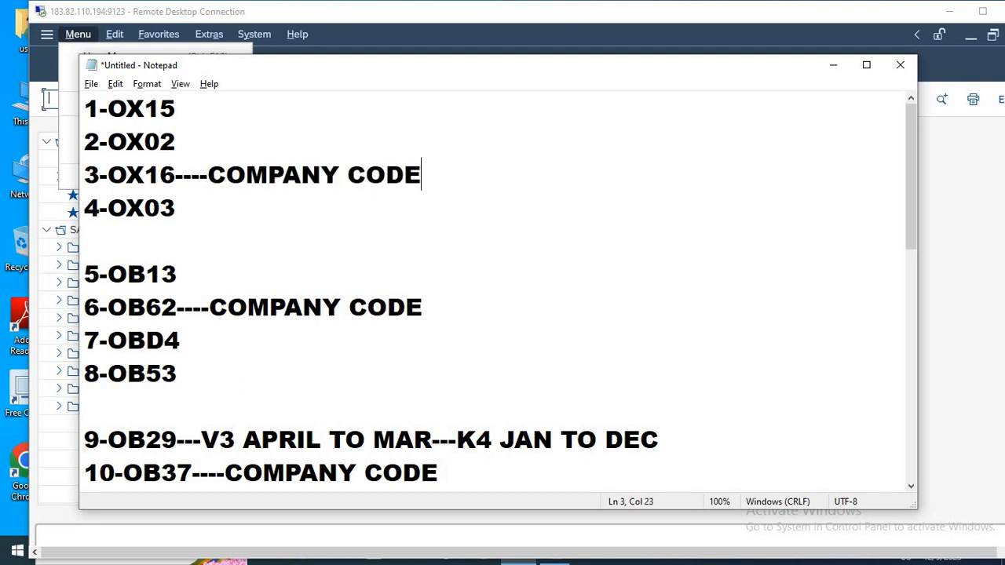
Go back down the notes to the lines after 11-OBBO to check the remaining transaction codes.
{"action": "key", "text": "Down"}
{"action": "key", "text": "Down"}
{"action": "key", "text": "Down"}
{"action": "key", "text": "Down"}
{"action": "key", "text": "Down"}
{"action": "key", "text": "Down"}
{"action": "key", "text": "Down"}
{"action": "key", "text": "Down"}
{"action": "key", "text": "Down"}
{"action": "key", "text": "Down"}
{"action": "key", "text": "Down"}
{"action": "key", "text": "Down"}
{"action": "key", "text": "Down"}
{"action": "key", "text": "Down"}
{"action": "key", "text": "Down"}
{"action": "key", "text": "Down"}
{"action": "key", "text": "Down"}
{"action": "key", "text": "Down"}
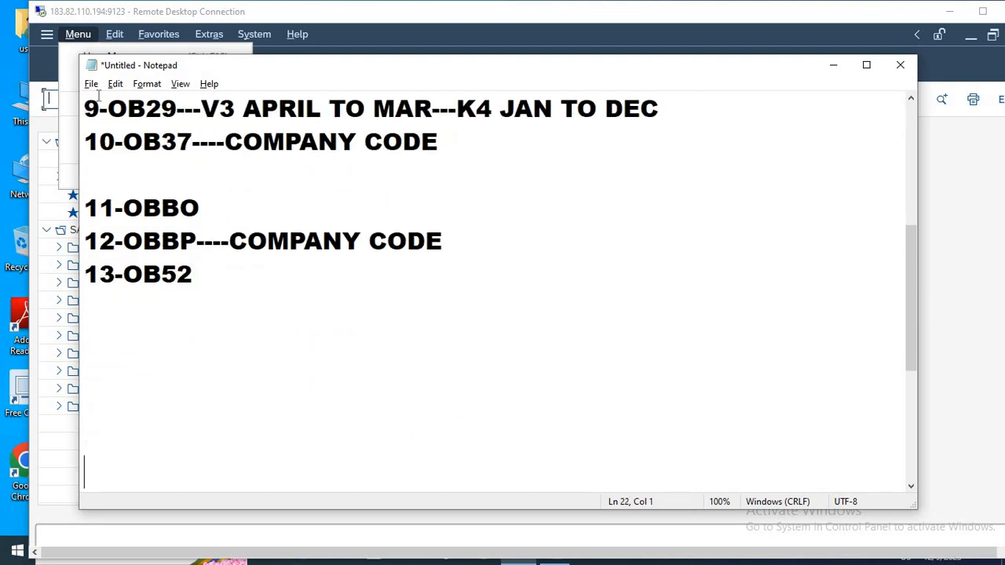
{"action": "key", "text": "Up"}
{"action": "key", "text": "Up"}
{"action": "key", "text": "Up"}
{"action": "key", "text": "Up"}
{"action": "key", "text": "Up"}
{"action": "key", "text": "Up"}
{"action": "key", "text": "Down"}
Switch to the SAP session and open the company code to posting period variant assignment with transaction OBBP.
{"action": "key", "text": "alt+Tab"}
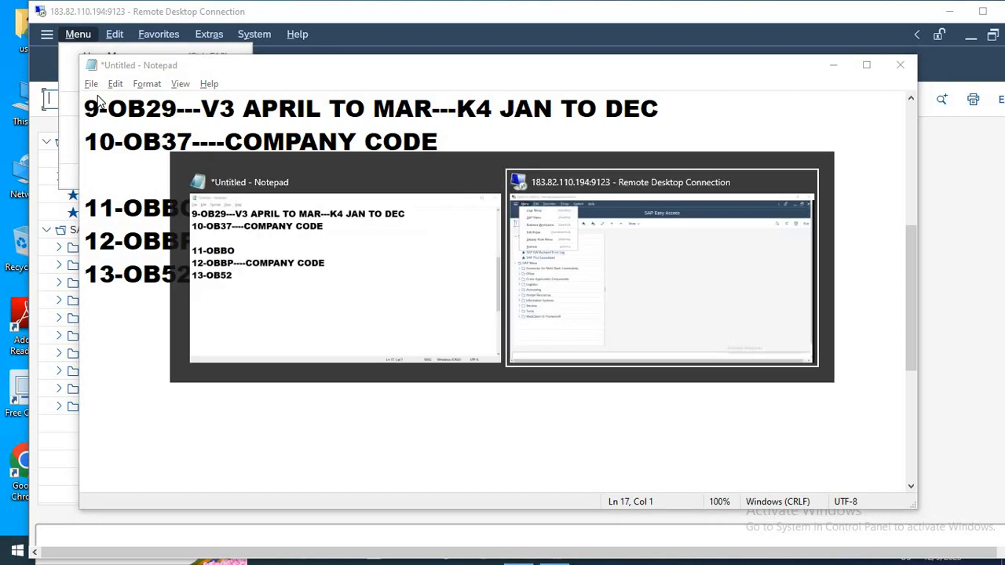
{"action": "type", "text": "OBBP"}
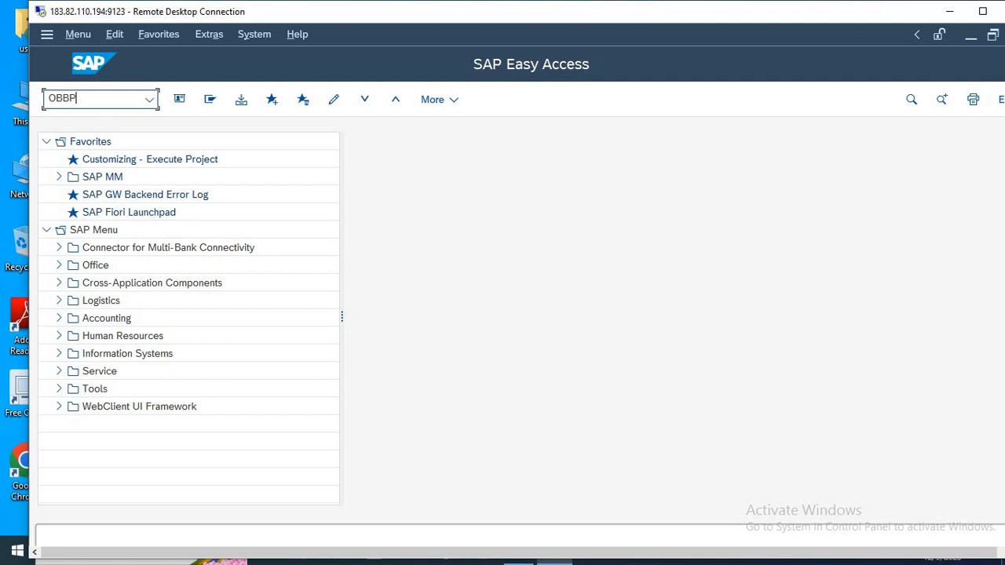
{"action": "key", "text": "Return"}
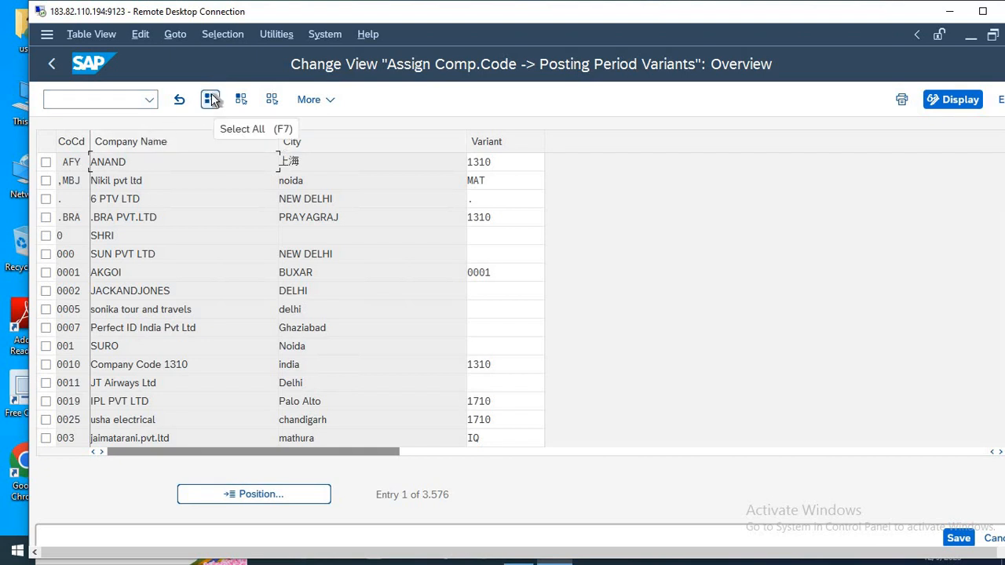
Find company code HLMT in the assignment list and set its posting period variant to HLMT.
{"action": "left_click", "coordinate": [256, 490]}
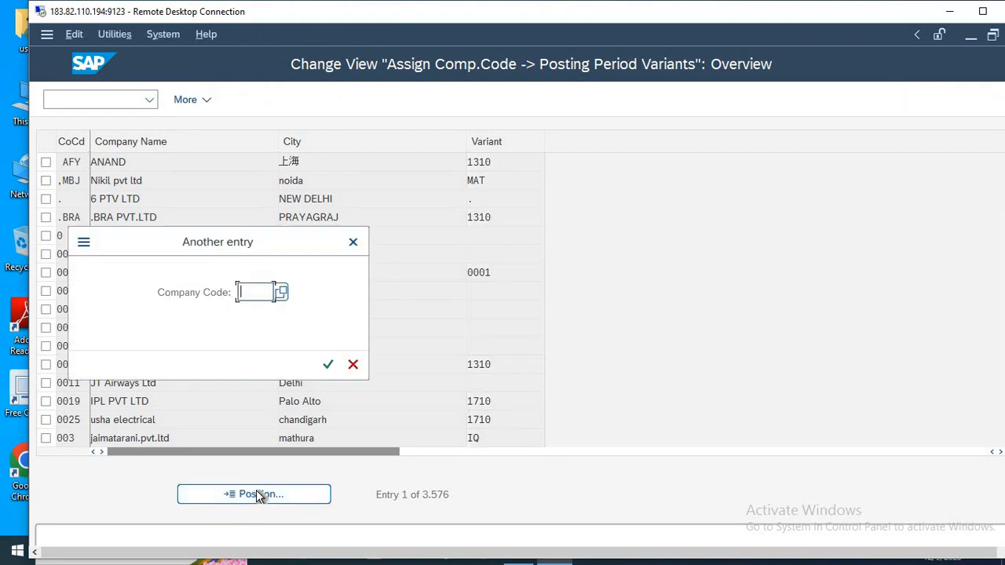
{"action": "type", "text": "HLMT"}
{"action": "key", "text": "Return"}
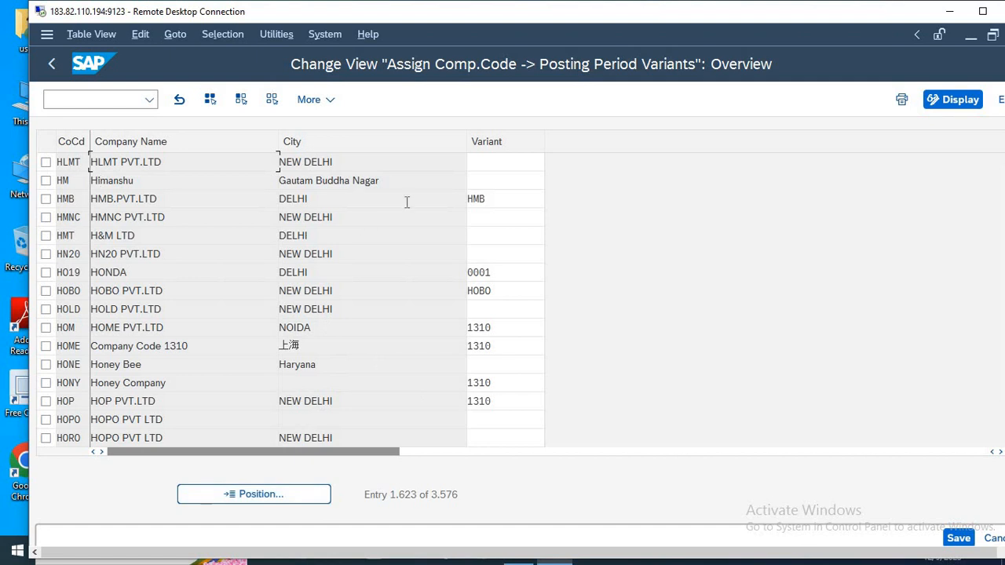
{"action": "left_click", "coordinate": [496, 165]}
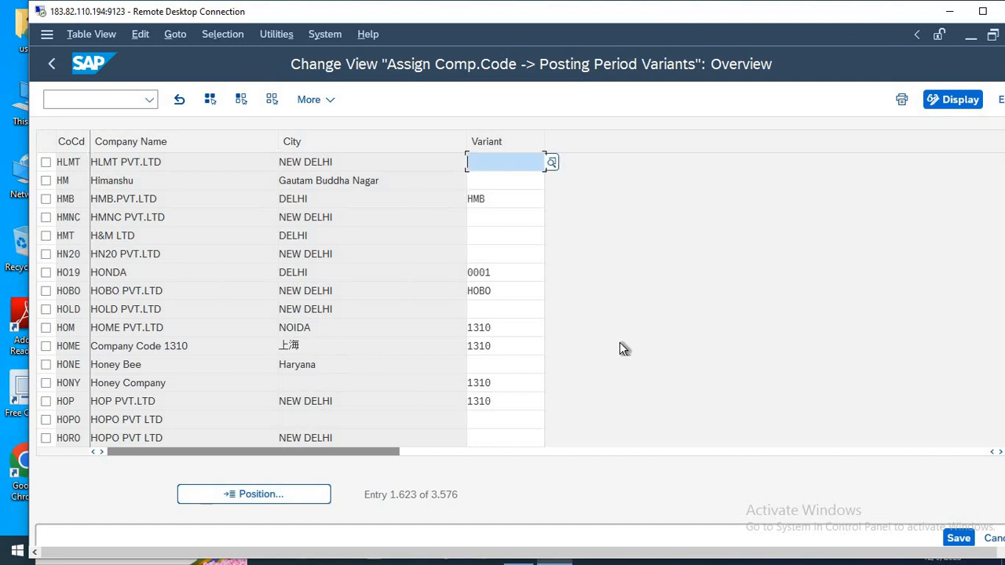
{"action": "type", "text": "HLMT"}
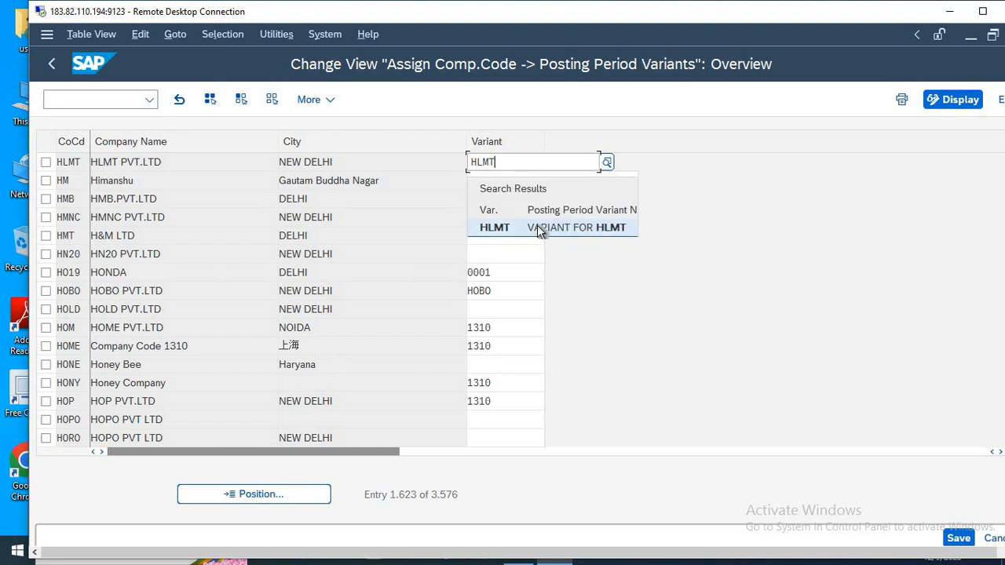
{"action": "left_click", "coordinate": [538, 227]}
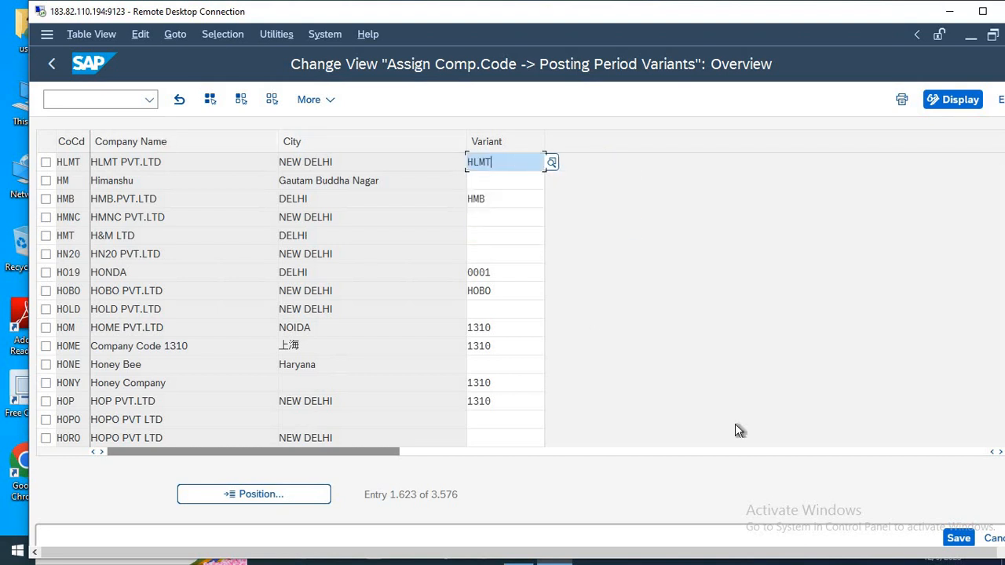
Save the posting period variant assignment and record it in the SAP LIVE TRAINING customizing request.
{"action": "left_click", "coordinate": [959, 538]}
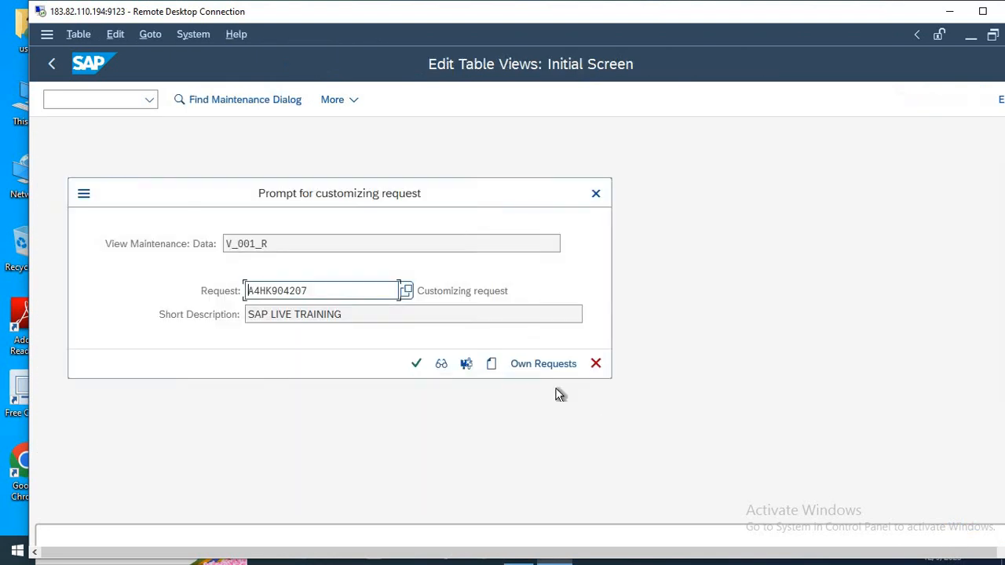
{"action": "left_click", "coordinate": [415, 365]}
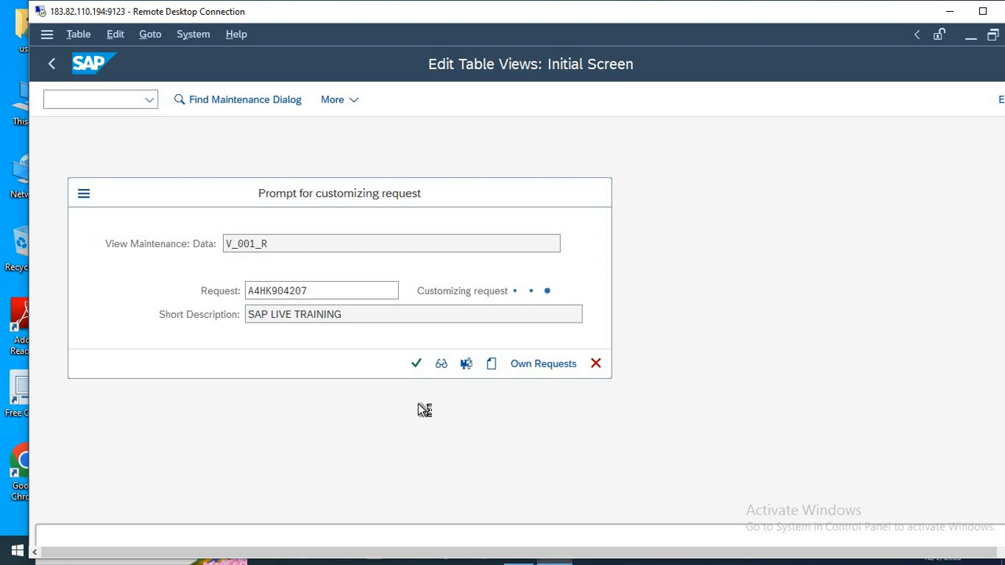
Switch to the Notepad notes and append -----(+,A,D,K,M,S) to the 13-OB52 line.
{"action": "left_click", "coordinate": [949, 11]}
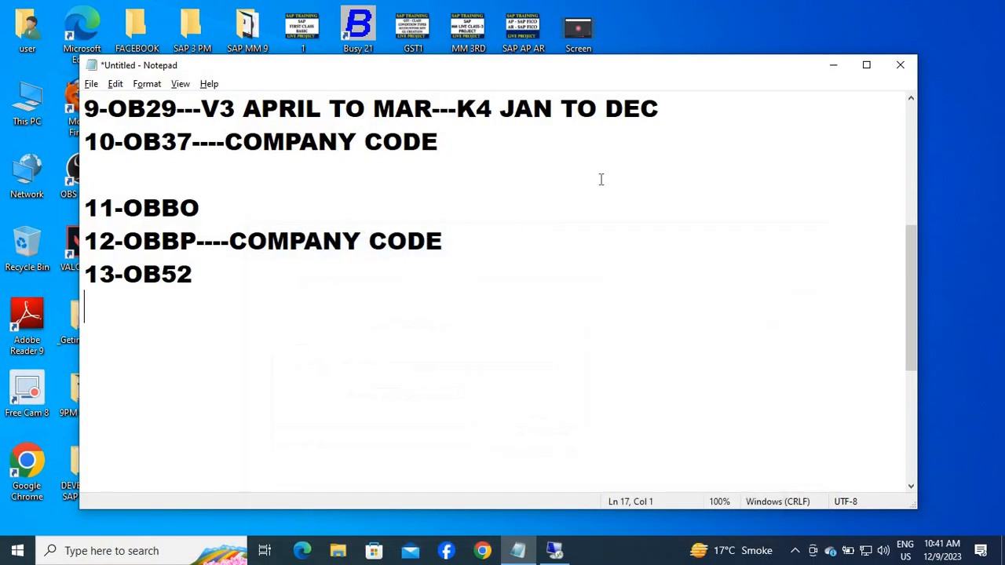
{"action": "left_click", "coordinate": [250, 253]}
{"action": "left_click", "coordinate": [220, 277]}
{"action": "type", "text": "-----("}
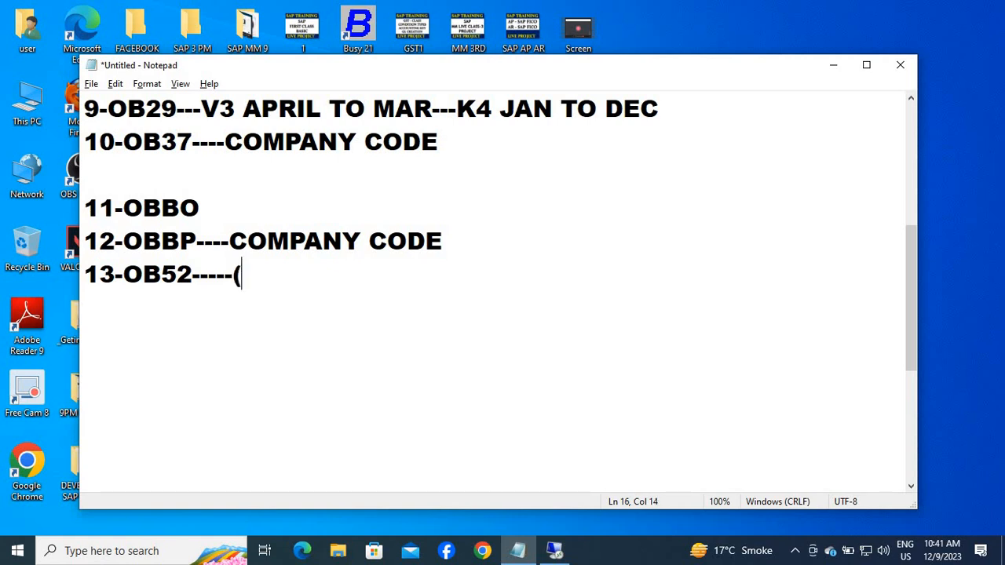
{"action": "type", "text": "+,A,D"}
{"action": "type", "text": ","}
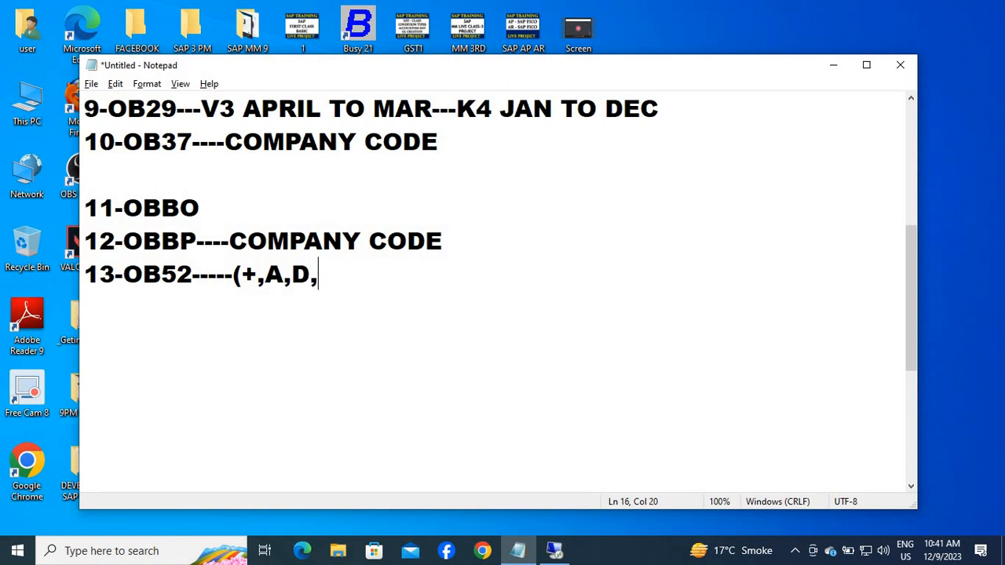
{"action": "type", "text": "K,M"}
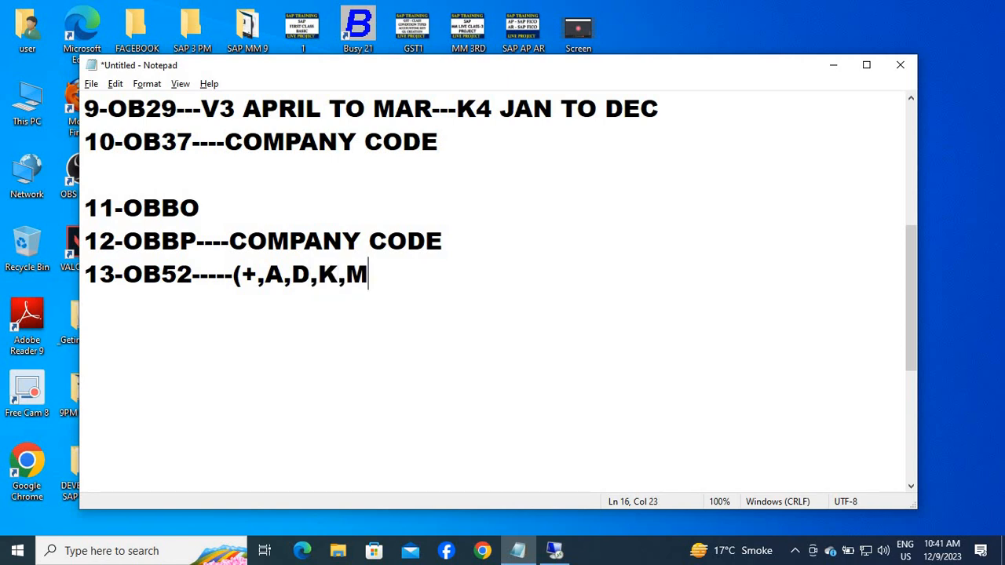
{"action": "type", "text": ",S)"}
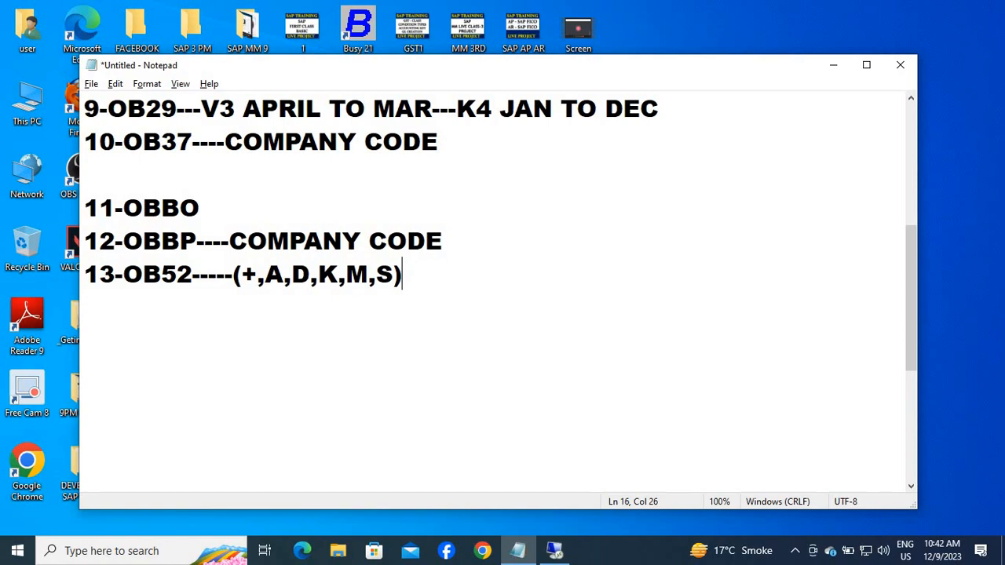
Return to the remote desktop, close the crashed SAP Logon program and restart it up to the client 800 logon screen.
{"action": "key", "text": "alt+Tab"}
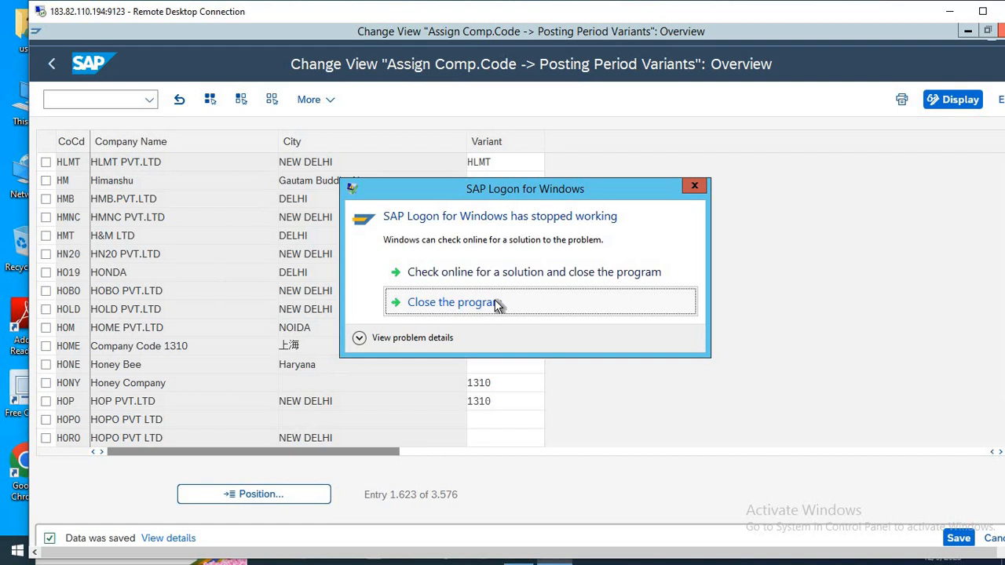
{"action": "left_click", "coordinate": [496, 303]}
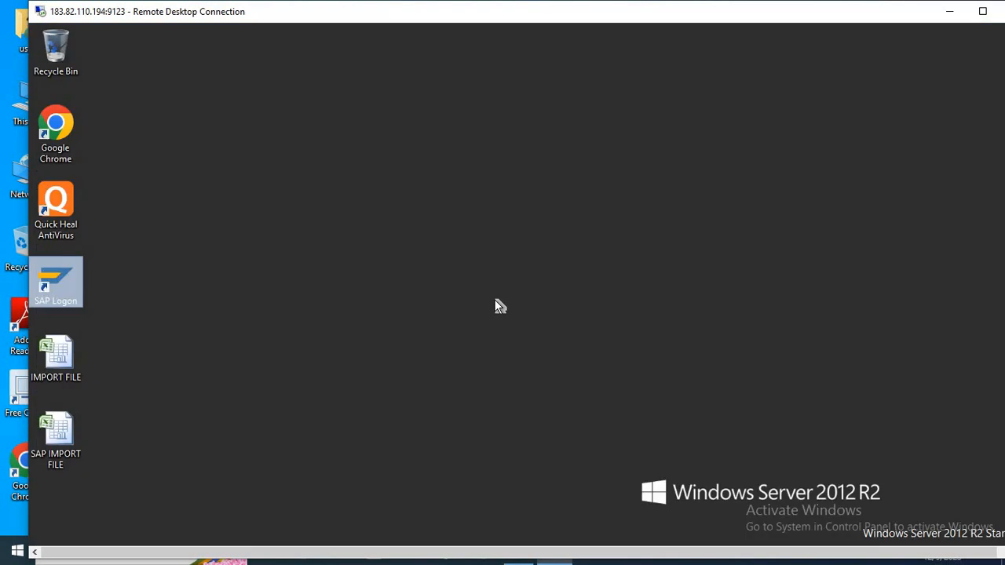
{"action": "key", "text": "Return"}
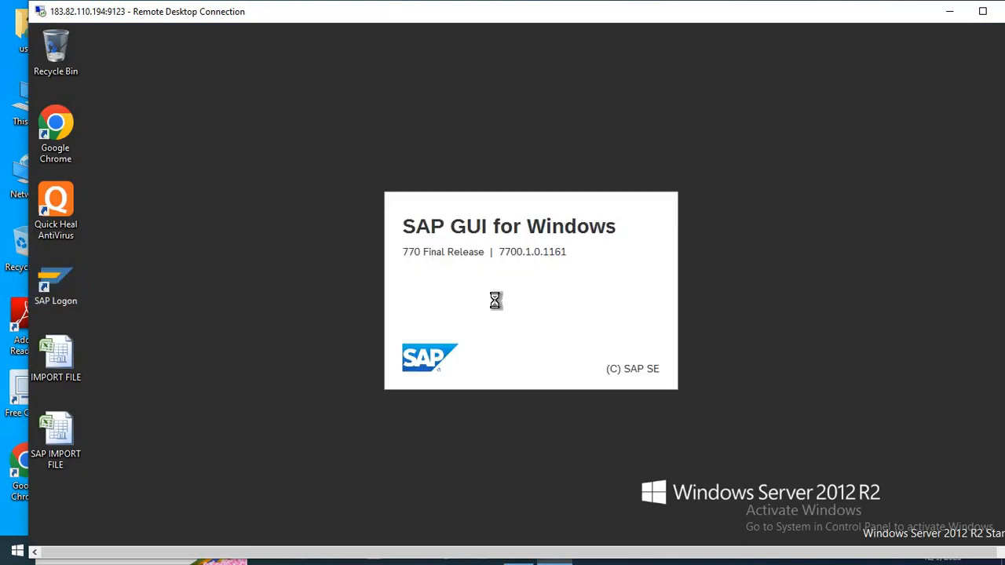
{"action": "key", "text": "Return"}
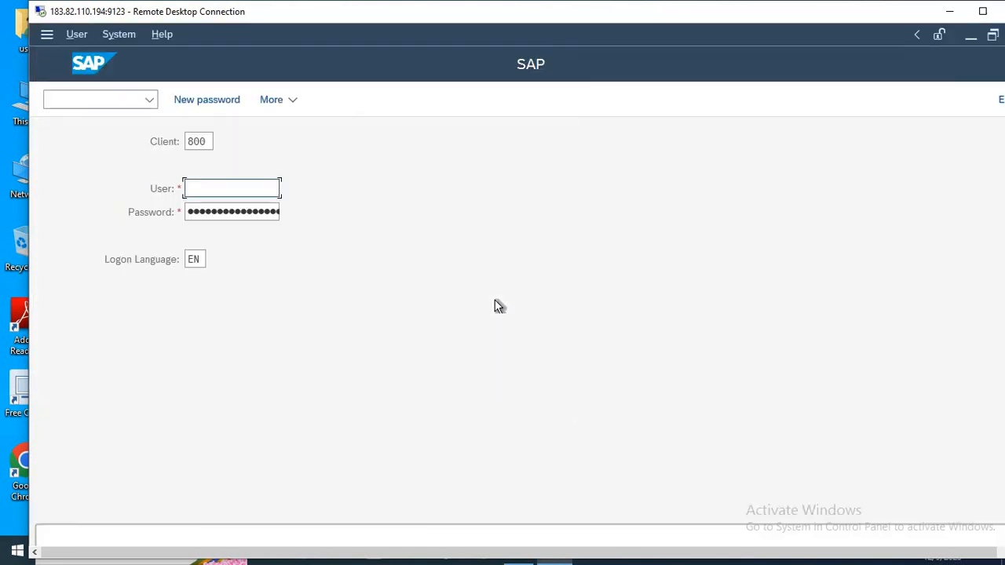
Log on to SAP client 800 by filling in the user name and the account password.
{"action": "key", "text": "Down"}
{"action": "key", "text": "Down"}
{"action": "key", "text": "Return"}
{"action": "key", "text": "Tab"}
{"action": "key", "text": "Tab"}
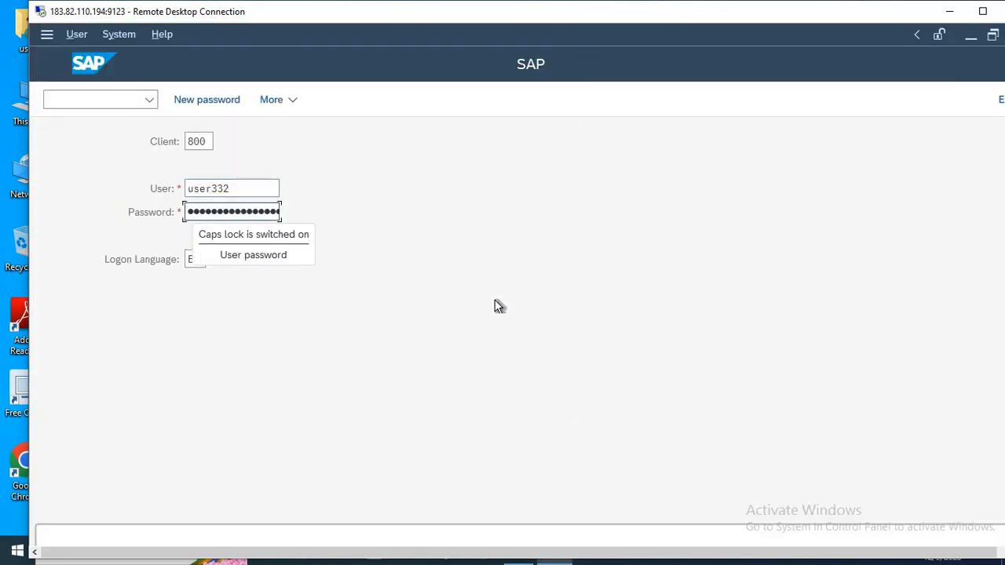
{"action": "type", "text": "••••"}
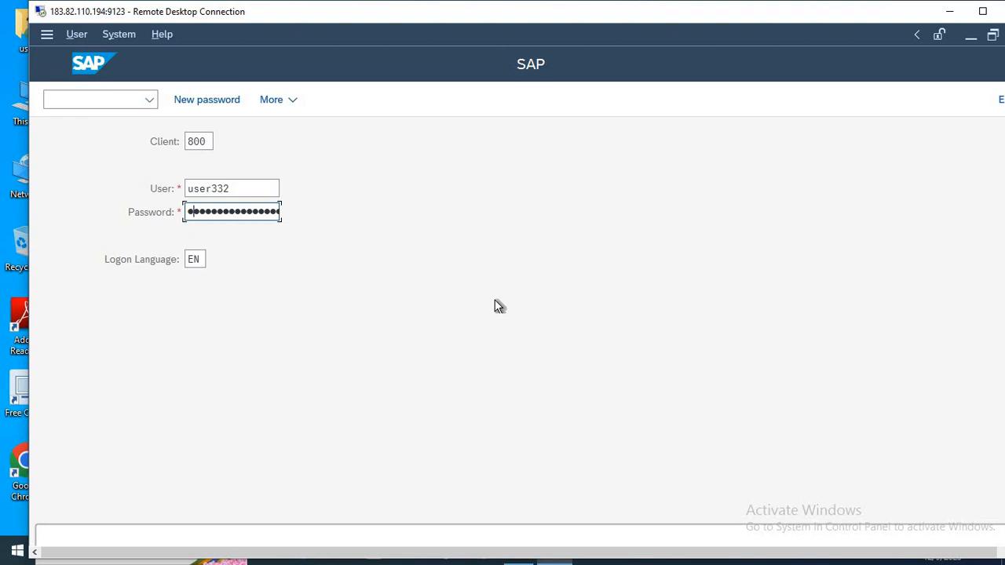
{"action": "type", "text": "•"}
{"action": "key", "text": "Return"}
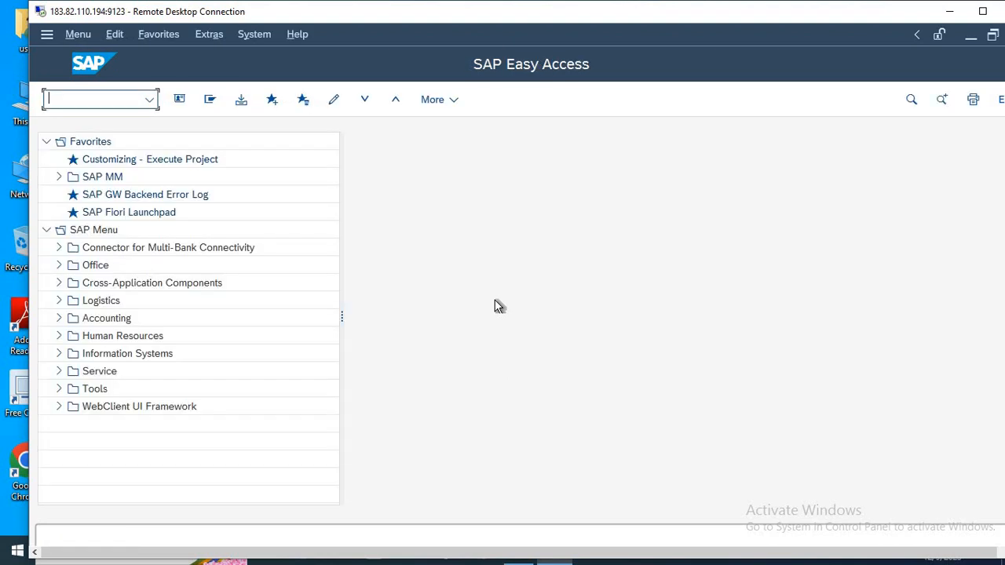
Open the posting period time intervals with transaction OB52, maintaining all variants.
{"action": "type", "text": "OB52"}
{"action": "key", "text": "Return"}
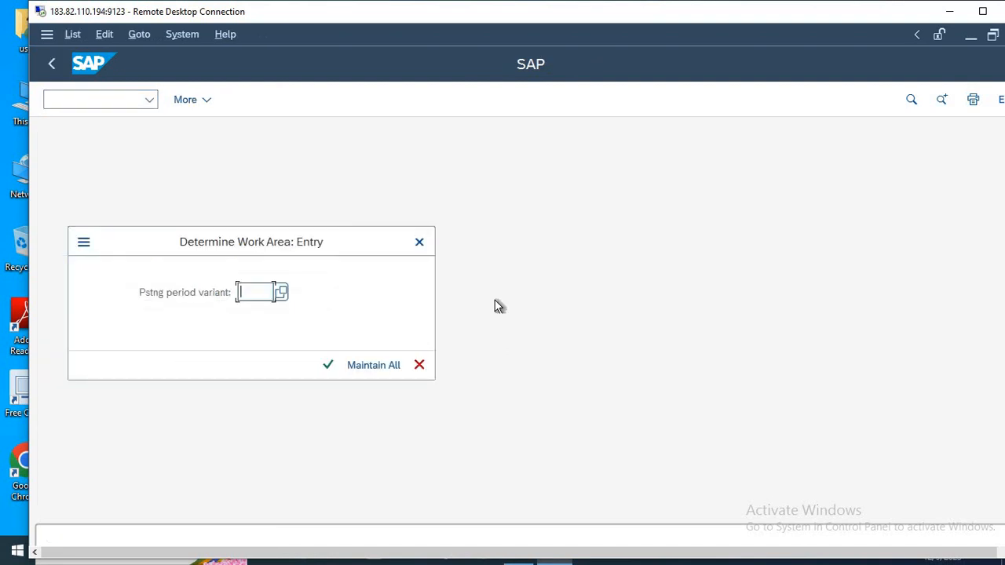
{"action": "left_click_drag", "start_coordinate": [356, 244], "coordinate": [530, 192]}
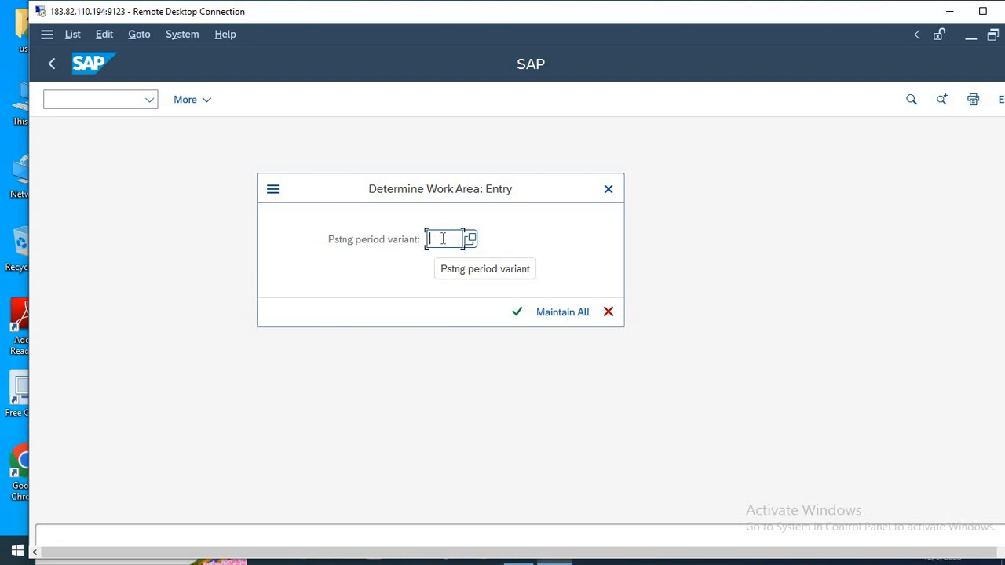
{"action": "left_click", "coordinate": [557, 315]}
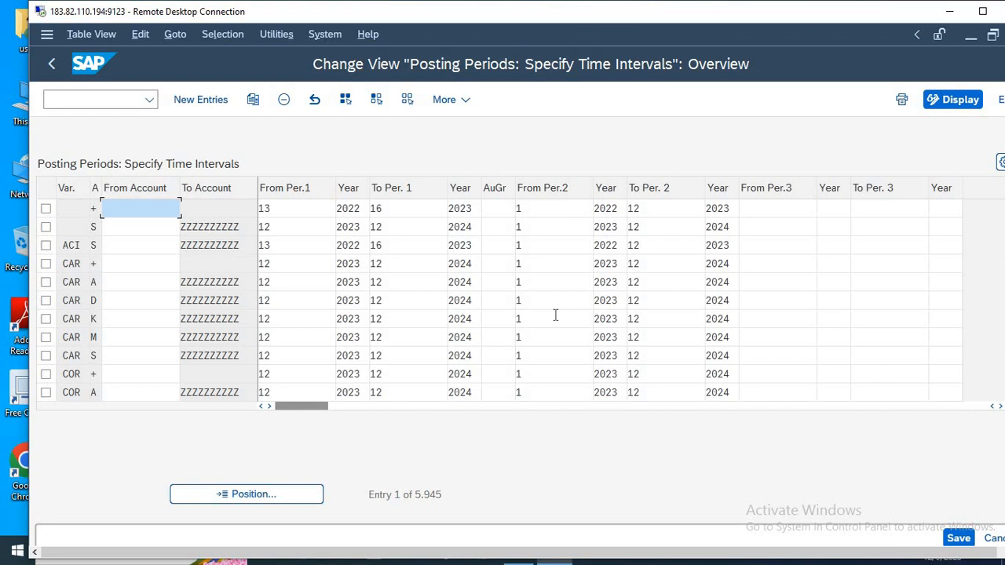
Check the account types in the notes, then select the CAR variant rows +, A, D, K, M and S and copy them as new entries.
{"action": "key", "text": "alt+Tab"}
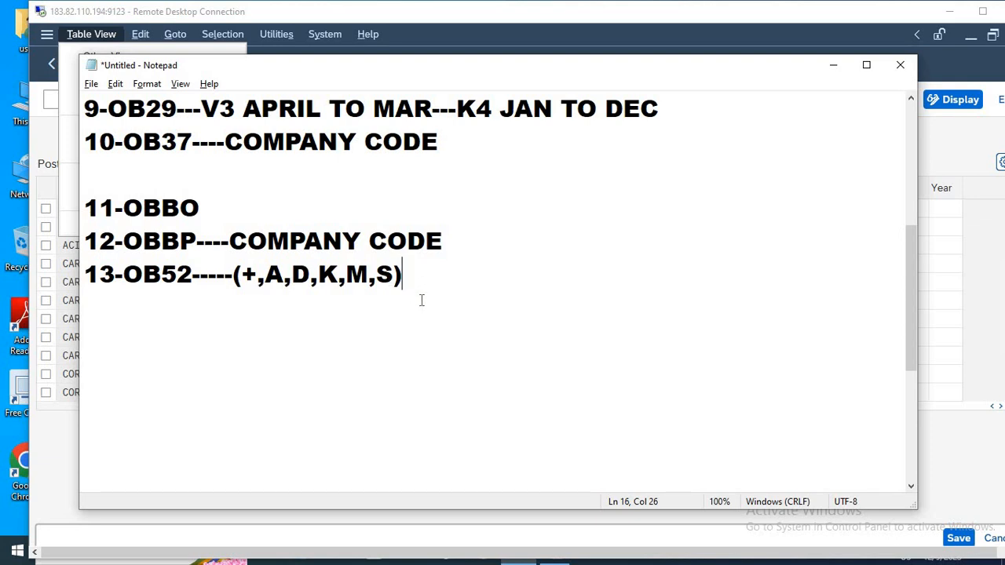
{"action": "key", "text": "alt+Tab"}
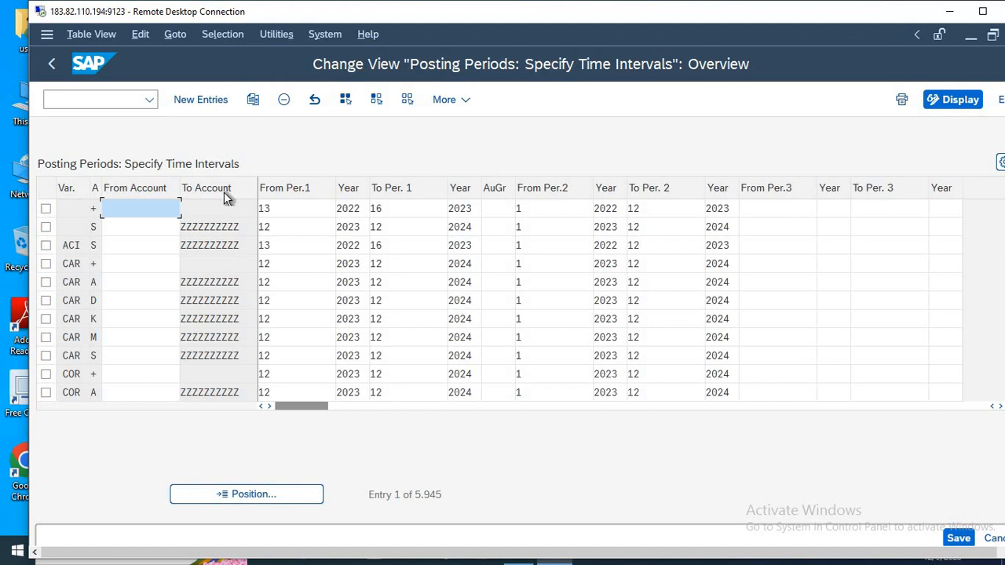
{"action": "left_click", "coordinate": [46, 264]}
{"action": "left_click", "coordinate": [45, 282]}
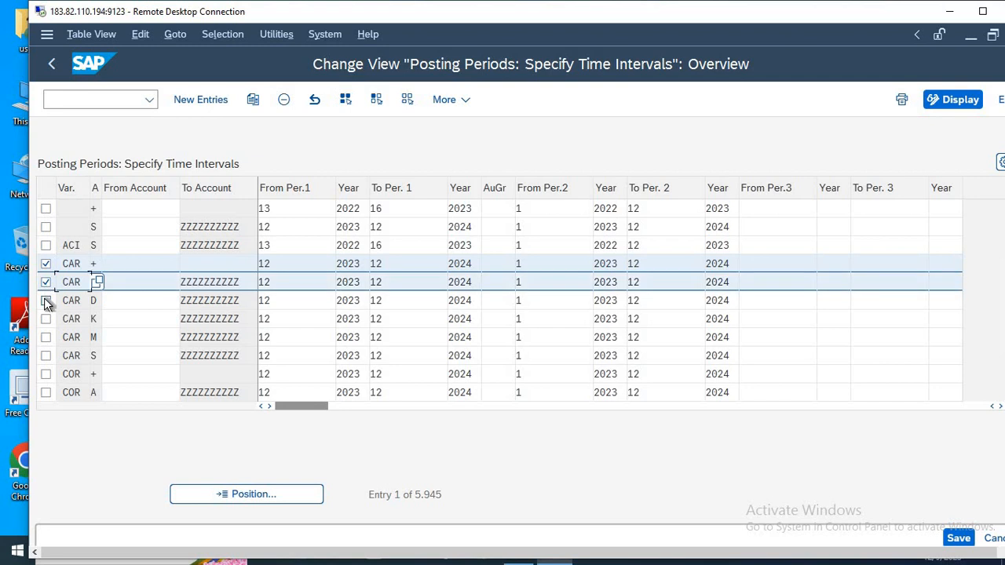
{"action": "left_click", "coordinate": [45, 300]}
{"action": "left_click", "coordinate": [45, 319]}
{"action": "left_click", "coordinate": [46, 356]}
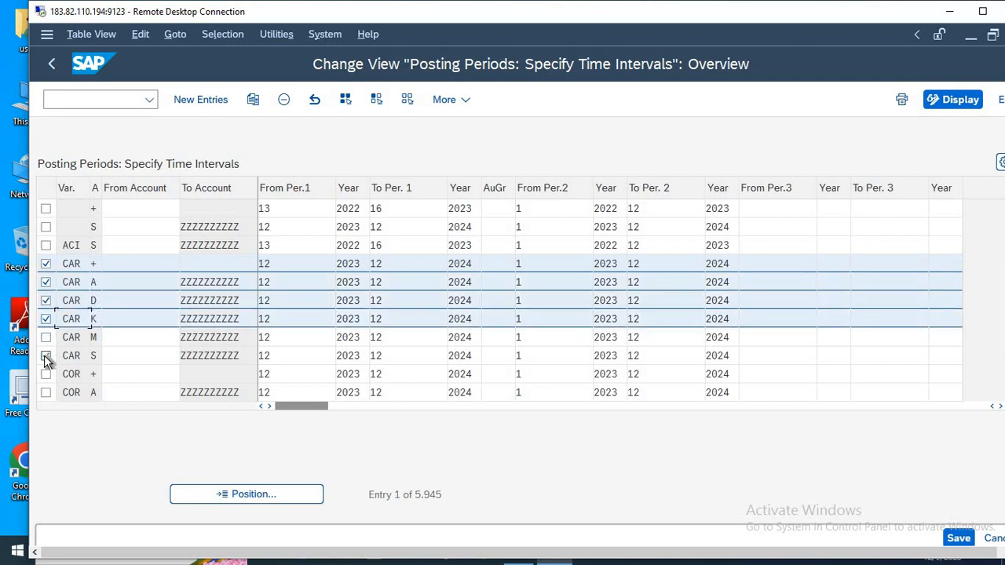
{"action": "left_click", "coordinate": [46, 339]}
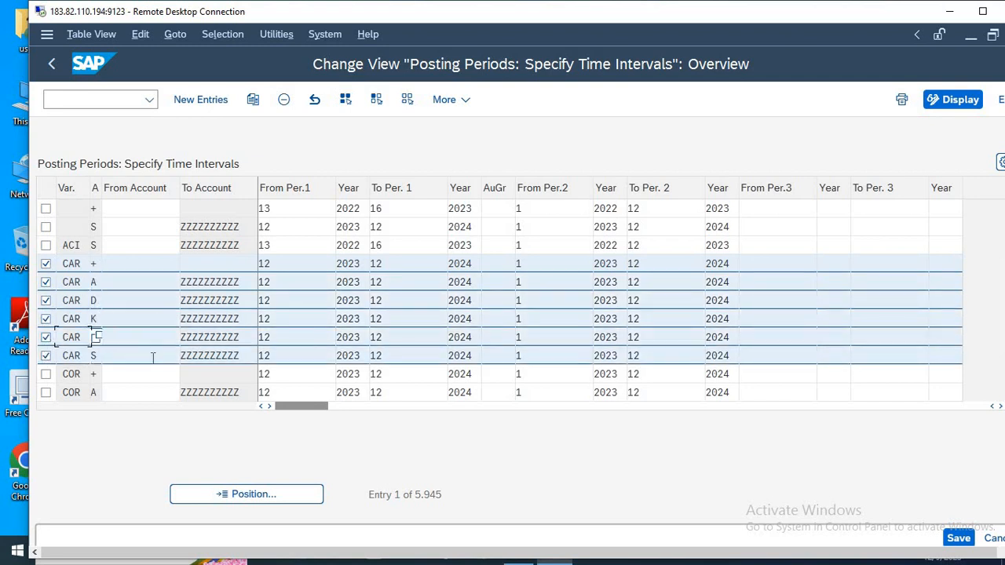
{"action": "left_click", "coordinate": [153, 357]}
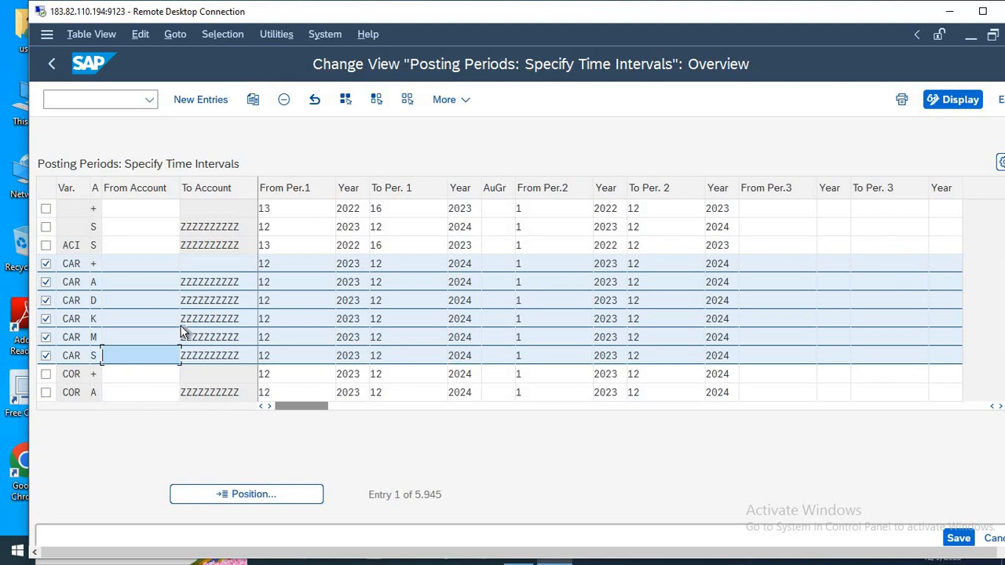
{"action": "left_click", "coordinate": [253, 99]}
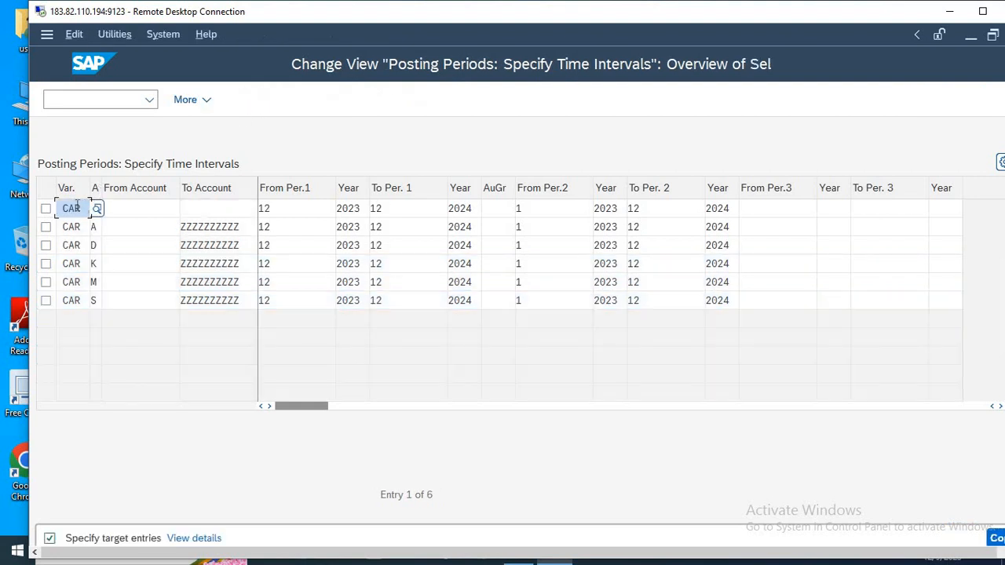
Set the variant to HLMT in the copied rows for account types + and A.
{"action": "left_click_drag", "start_coordinate": [79, 208], "coordinate": [52, 232]}
{"action": "key", "text": "Delete"}
{"action": "type", "text": "HLM"}
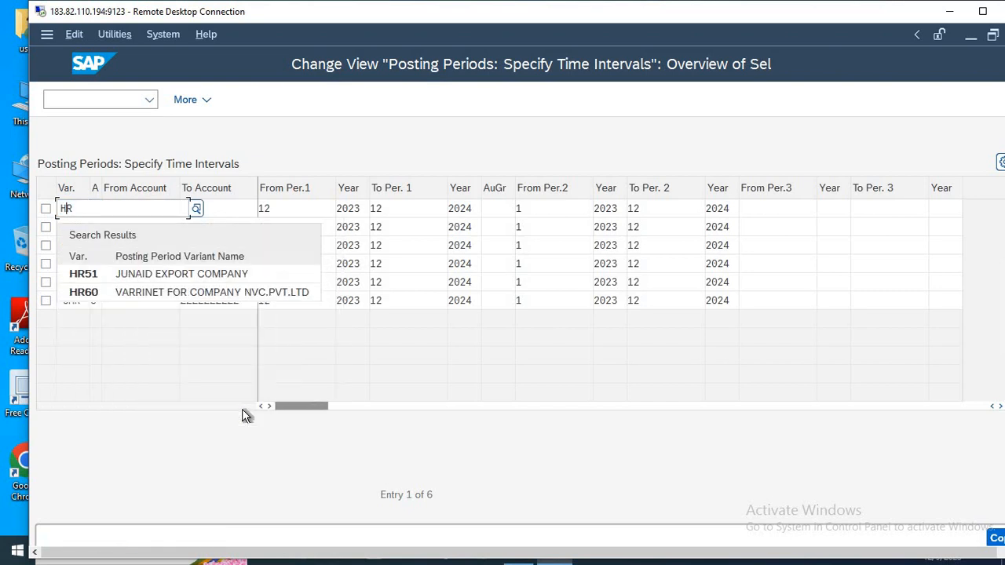
{"action": "type", "text": "T"}
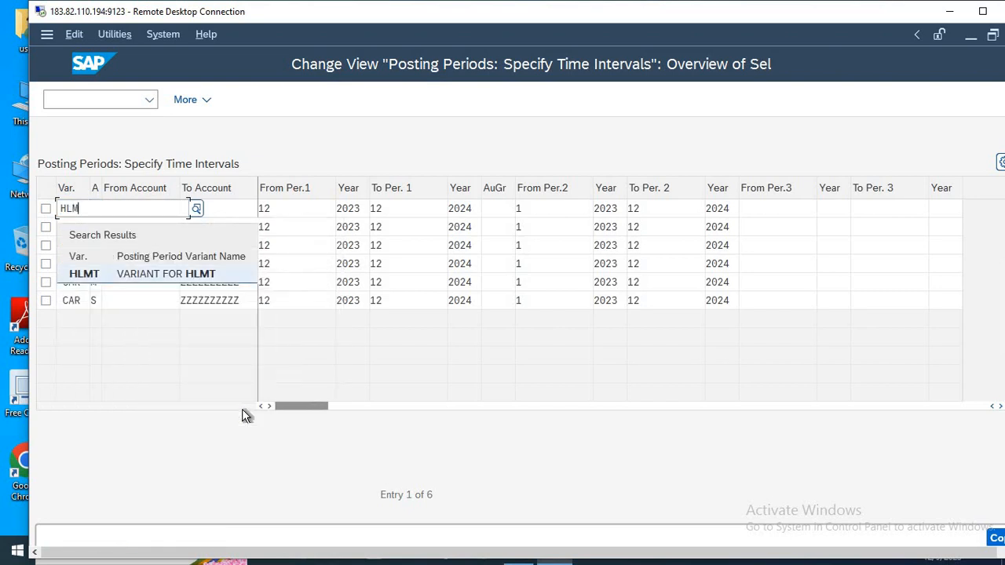
{"action": "key", "text": "Return"}
{"action": "key", "text": "ctrl+c"}
{"action": "key", "text": "Down"}
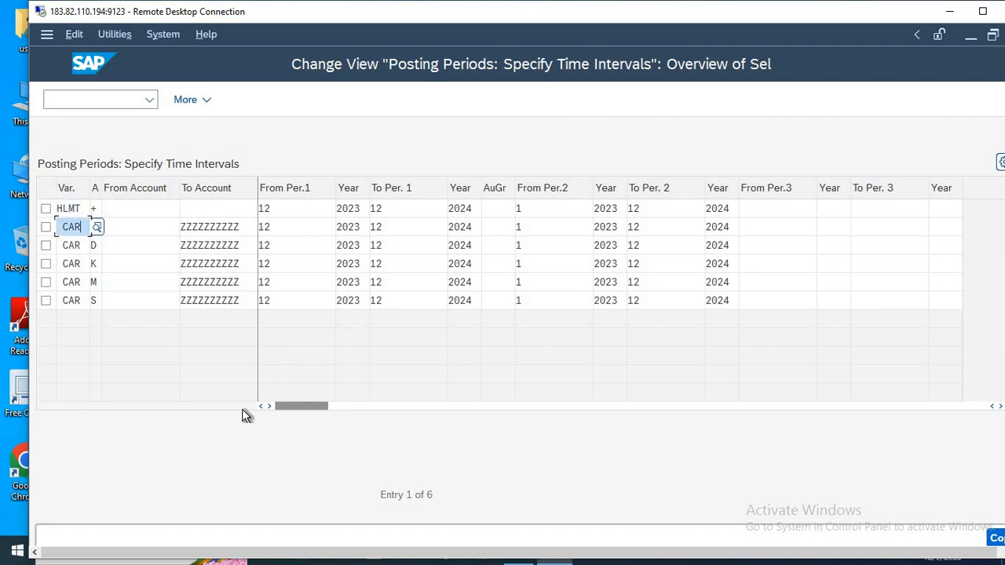
{"action": "key", "text": "ctrl+a"}
{"action": "key", "text": "ctrl+v"}
{"action": "key", "text": "Tab"}
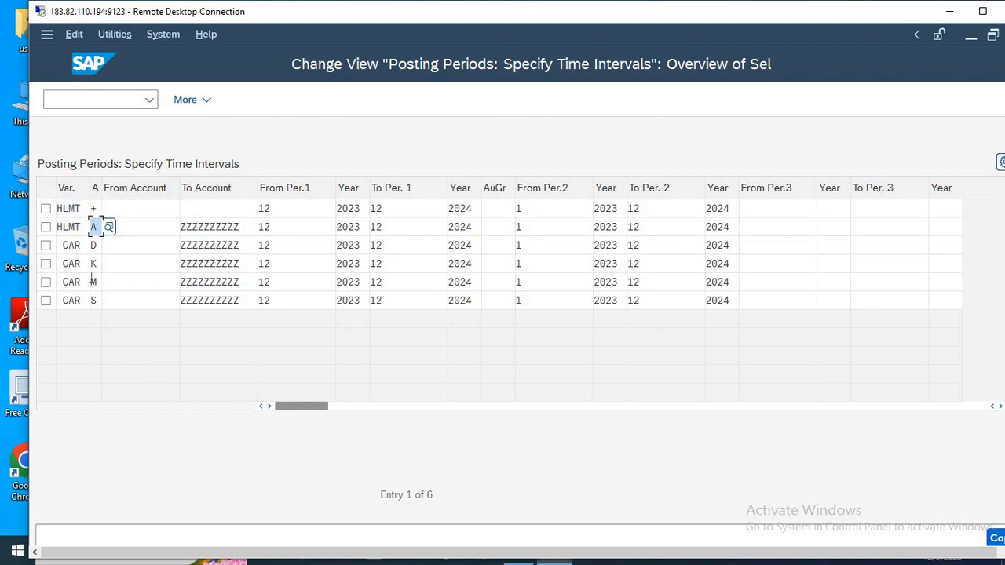
Replace the variant with HLMT in the remaining copied rows for account types D, K, M and S.
{"action": "double_click", "coordinate": [78, 276]}
{"action": "key", "text": "ctrl+v"}
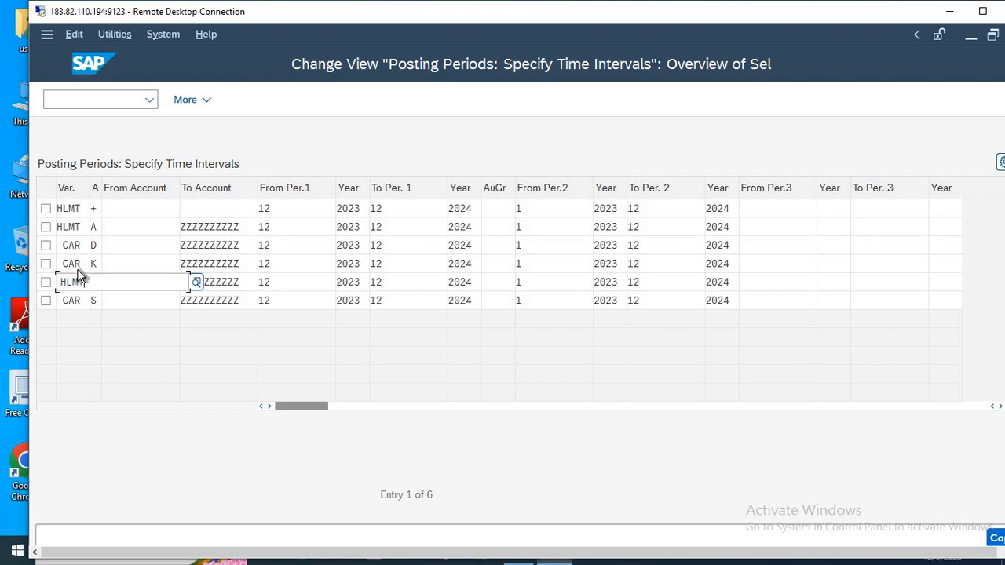
{"action": "double_click", "coordinate": [71, 241]}
{"action": "key", "text": "ctrl+v"}
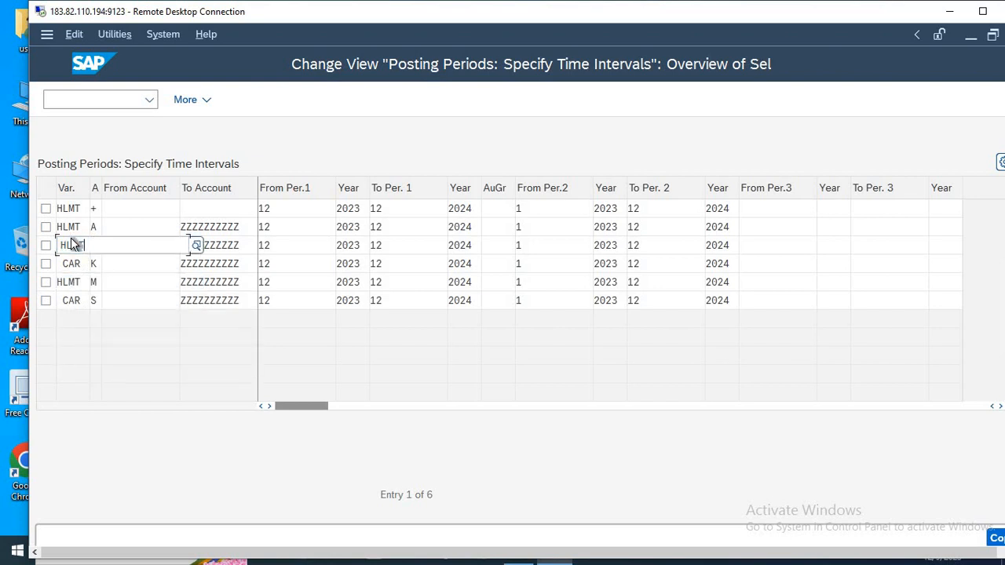
{"action": "left_click", "coordinate": [79, 334]}
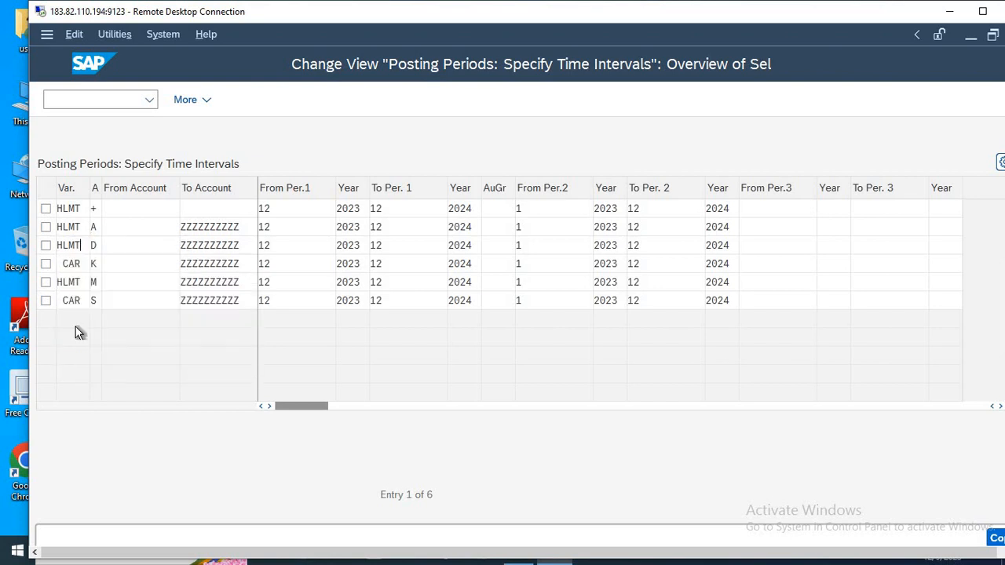
{"action": "double_click", "coordinate": [71, 301]}
{"action": "key", "text": "ctrl+v"}
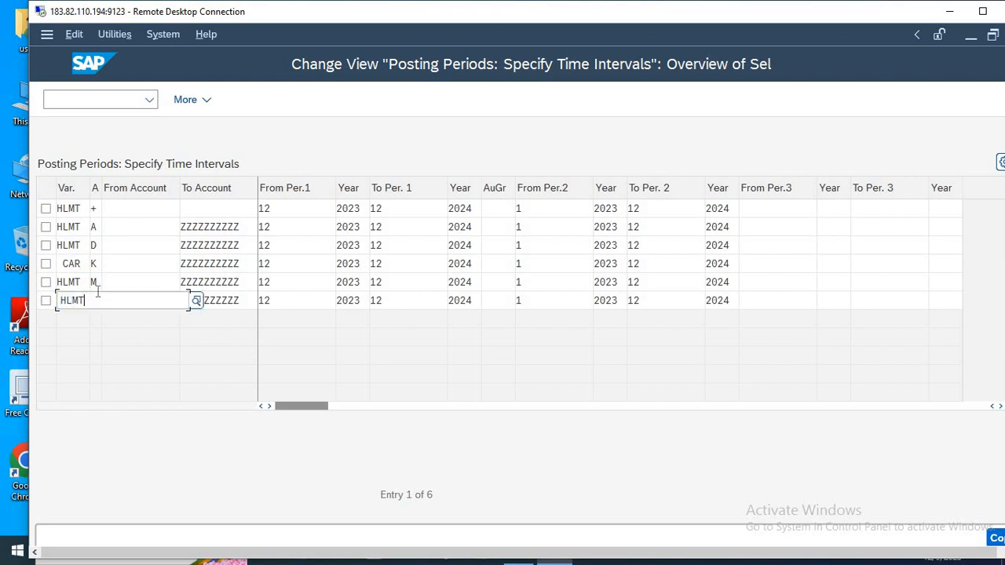
{"action": "left_click", "coordinate": [139, 248]}
{"action": "double_click", "coordinate": [70, 264]}
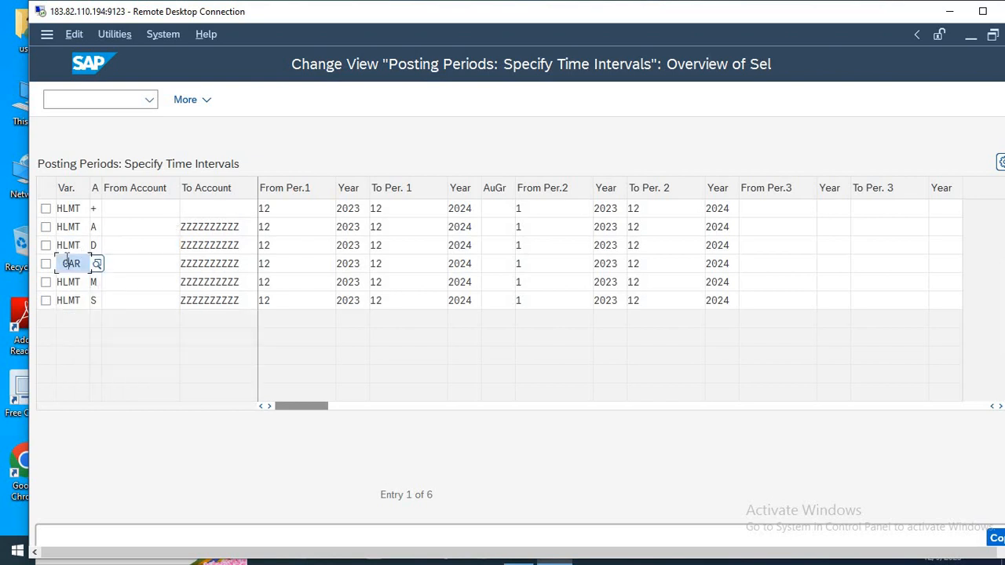
{"action": "key", "text": "ctrl+v"}
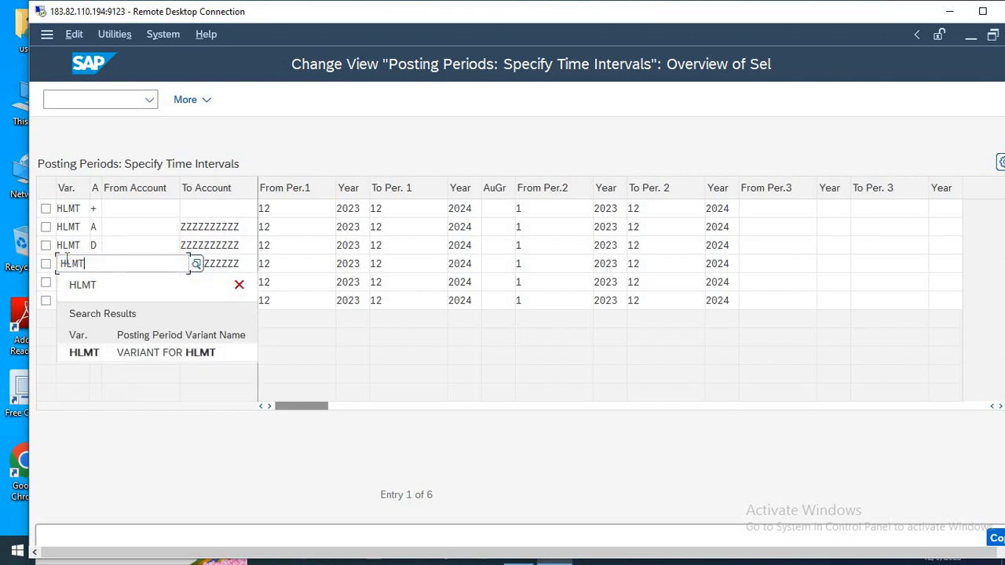
{"action": "left_click", "coordinate": [178, 224]}
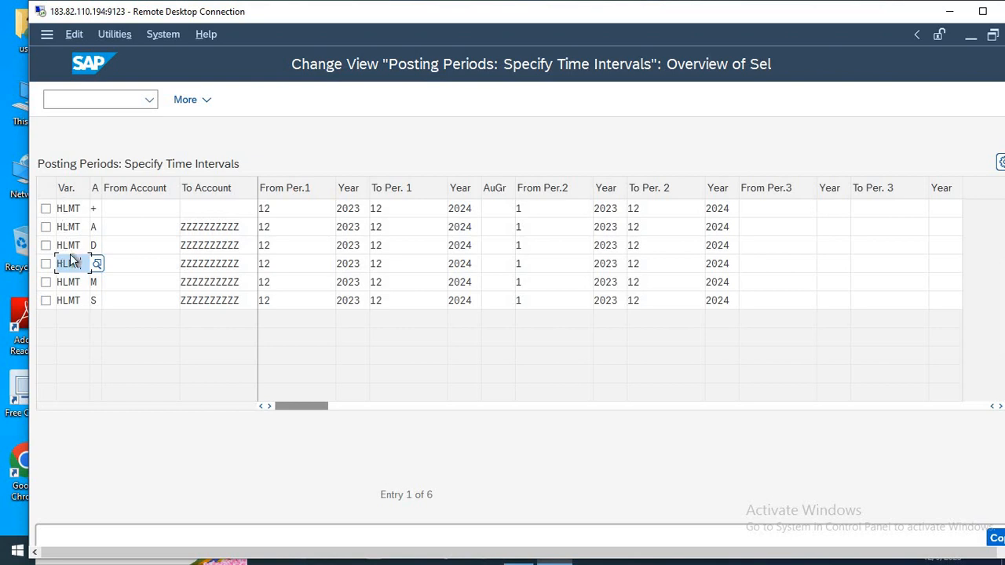
Append ====YEAR--2023-2024 to the 13-OB52 line in the Notepad notes and return to the SAP session.
{"action": "key", "text": "alt+Tab"}
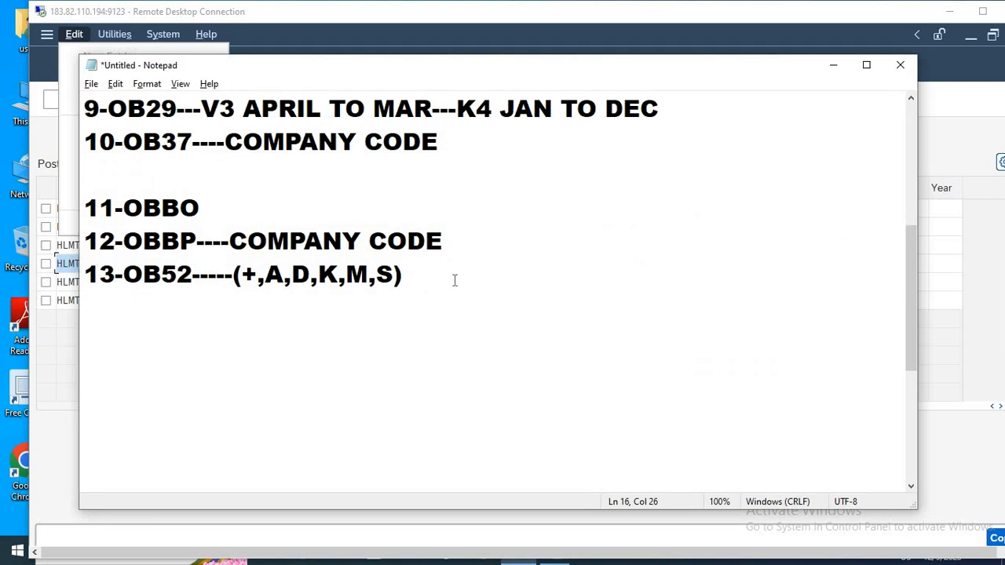
{"action": "type", "text": "====YEAR"}
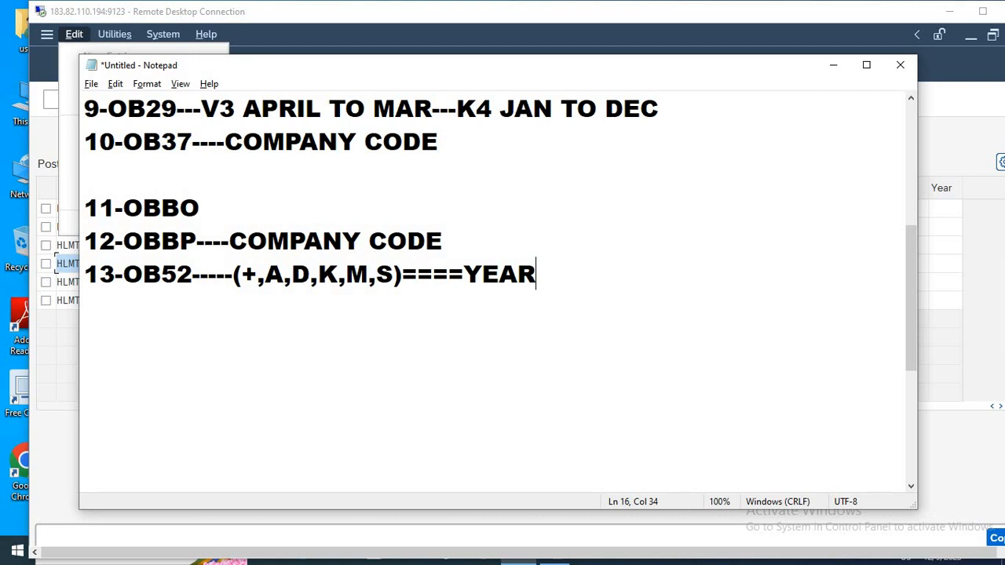
{"action": "type", "text": "--2023-2024"}
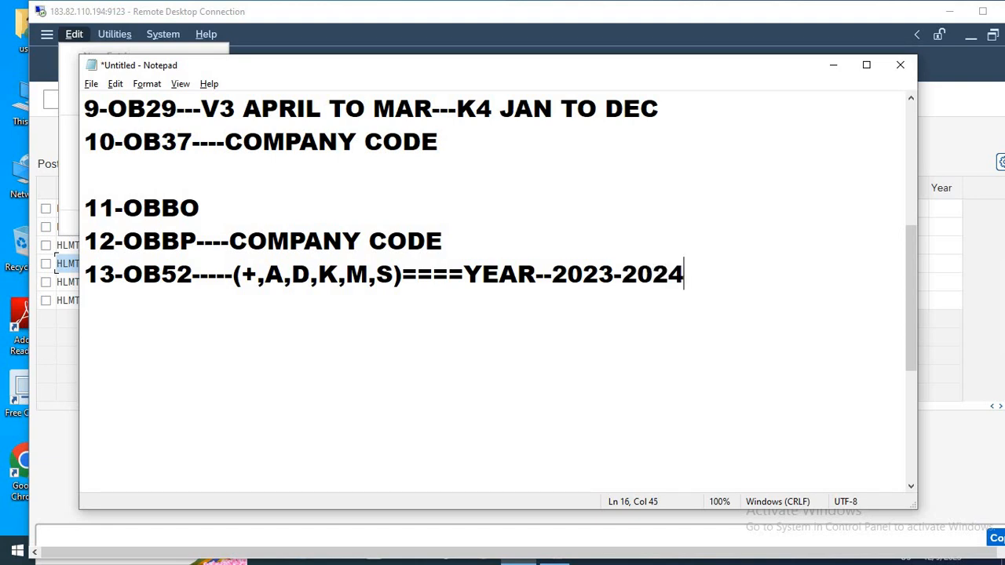
{"action": "key", "text": "alt+Tab"}
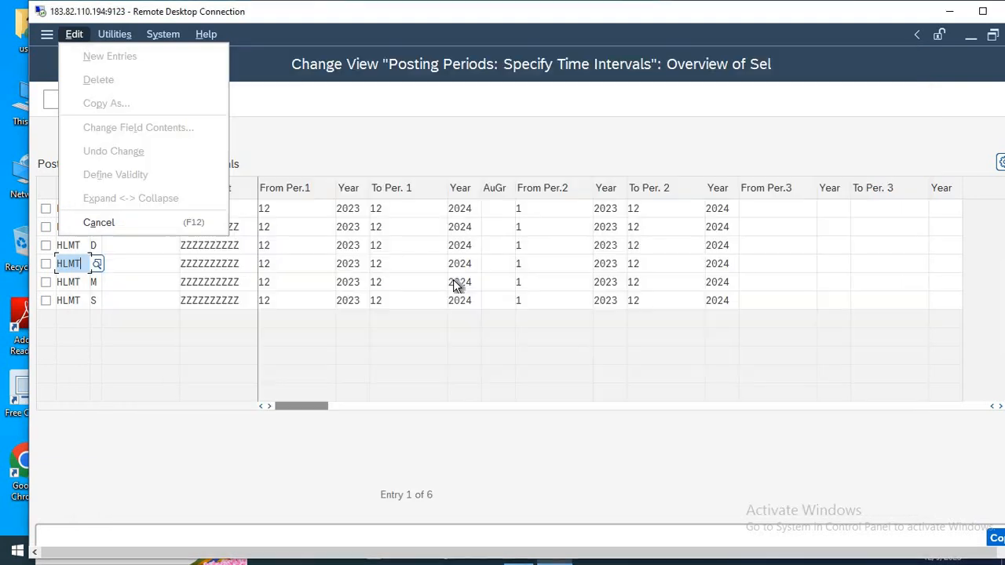
Widen the account type column and review the possible account types for the HLMT + row.
{"action": "left_click", "coordinate": [353, 264]}
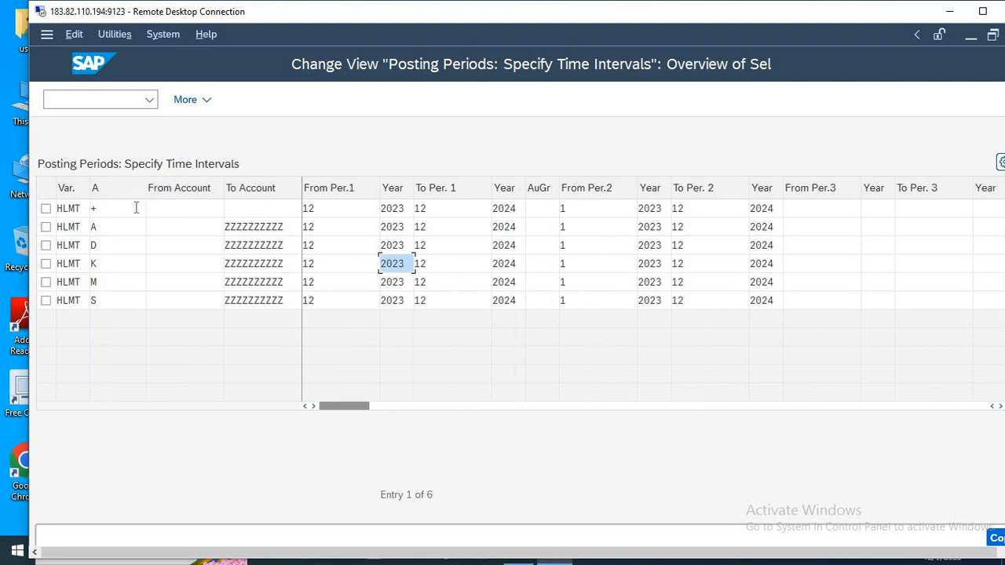
{"action": "left_click", "coordinate": [132, 208]}
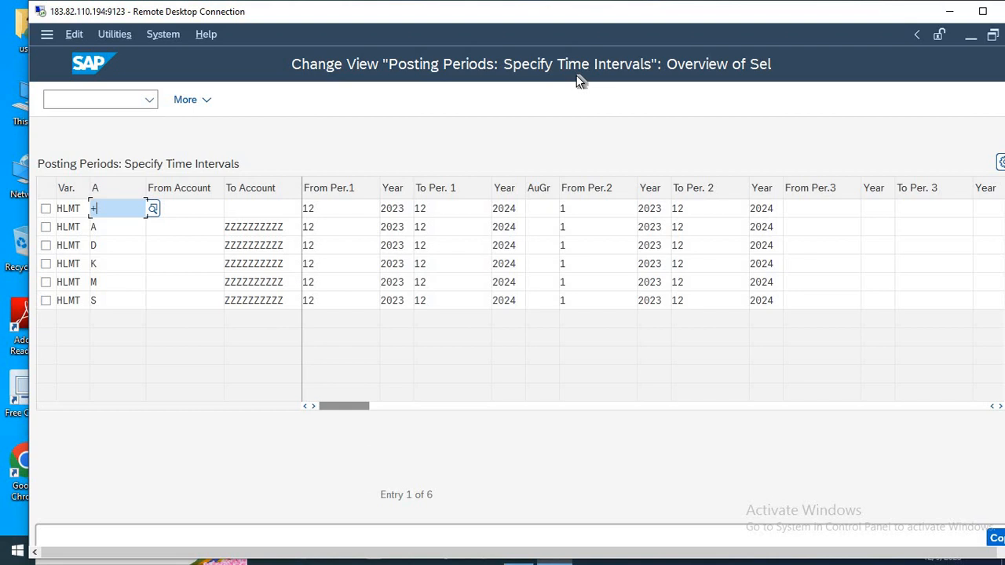
{"action": "left_click", "coordinate": [152, 209]}
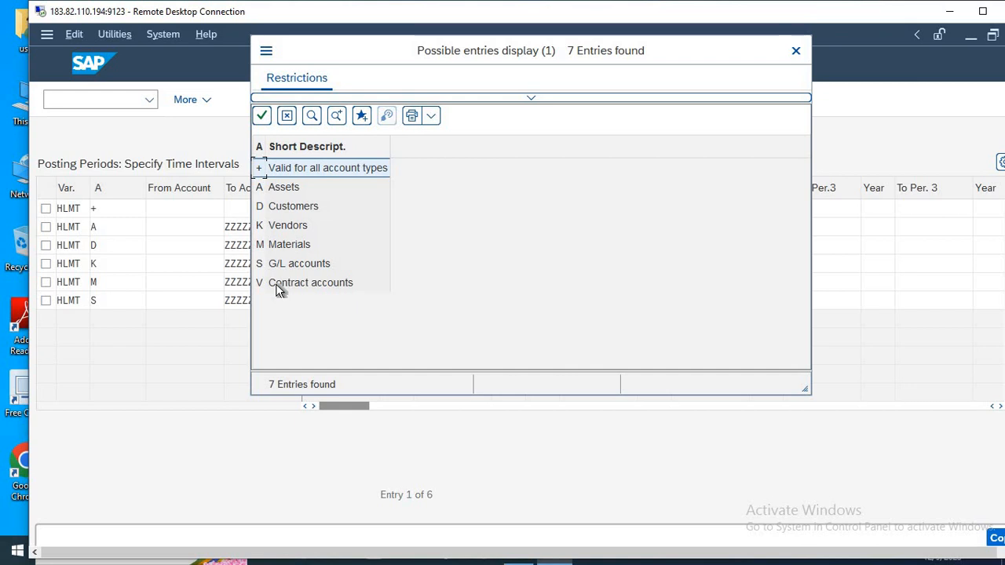
{"action": "key", "text": "Escape"}
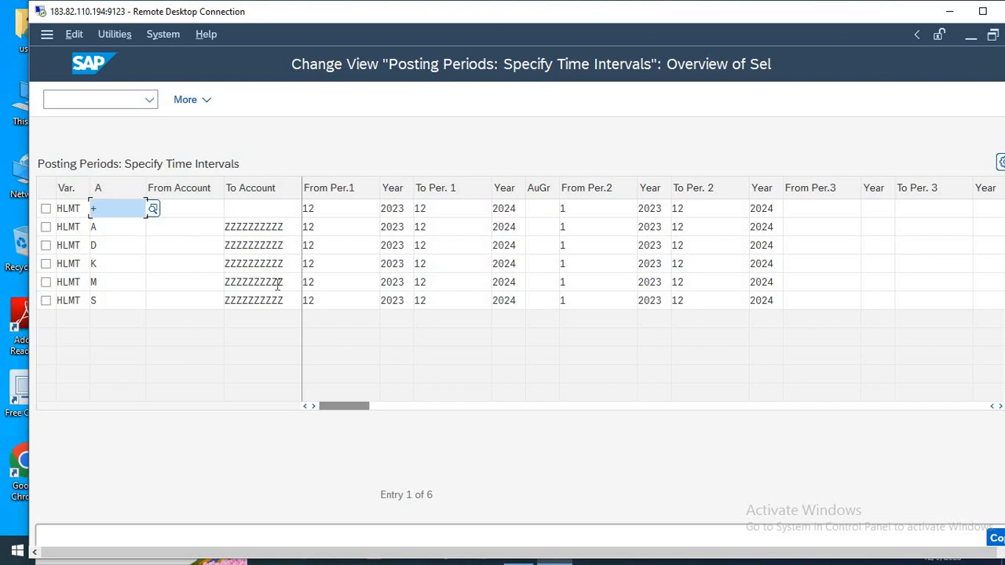
Copy the six HLMT posting period rows, save them, and leave the posting periods view.
{"action": "left_click", "coordinate": [982, 11]}
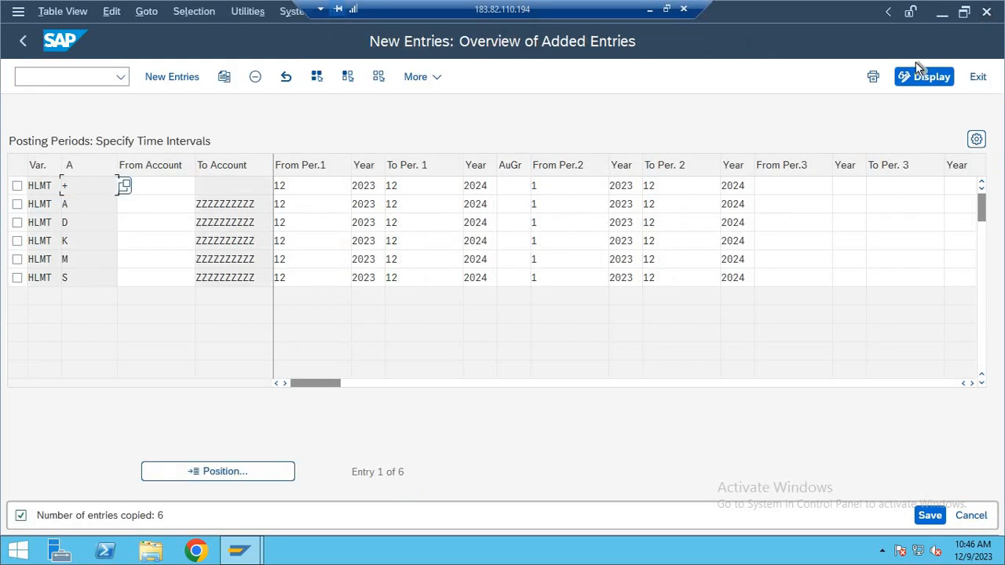
{"action": "left_click", "coordinate": [928, 515]}
{"action": "key", "text": "Return"}
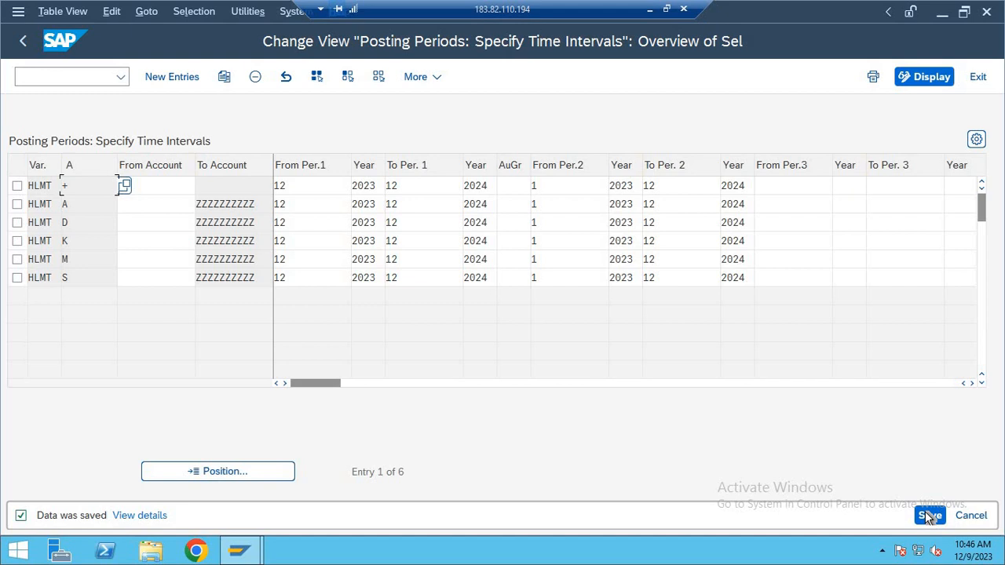
{"action": "key", "text": "F3"}
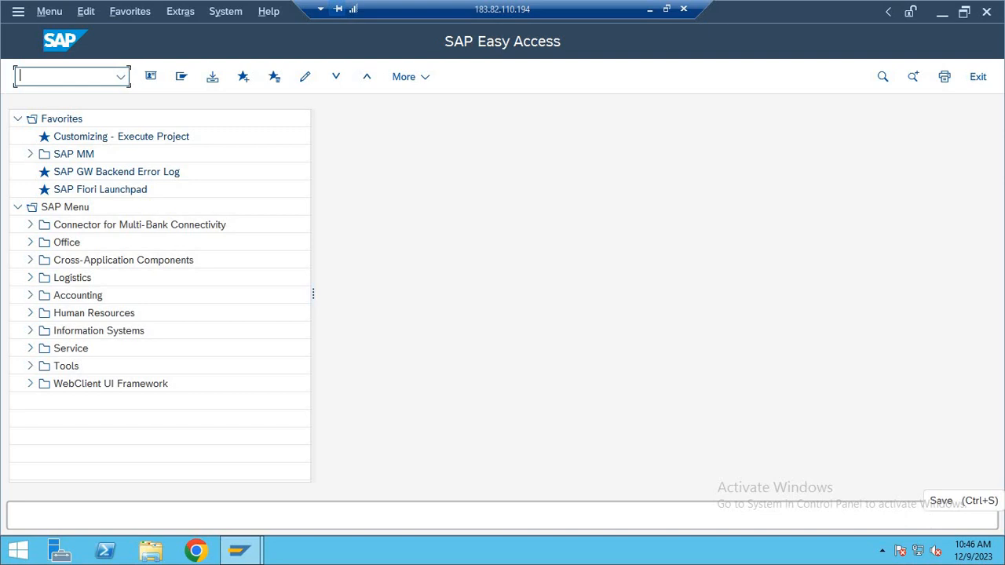
{"action": "type", "text": "OB52"}
{"action": "key", "text": "Return"}
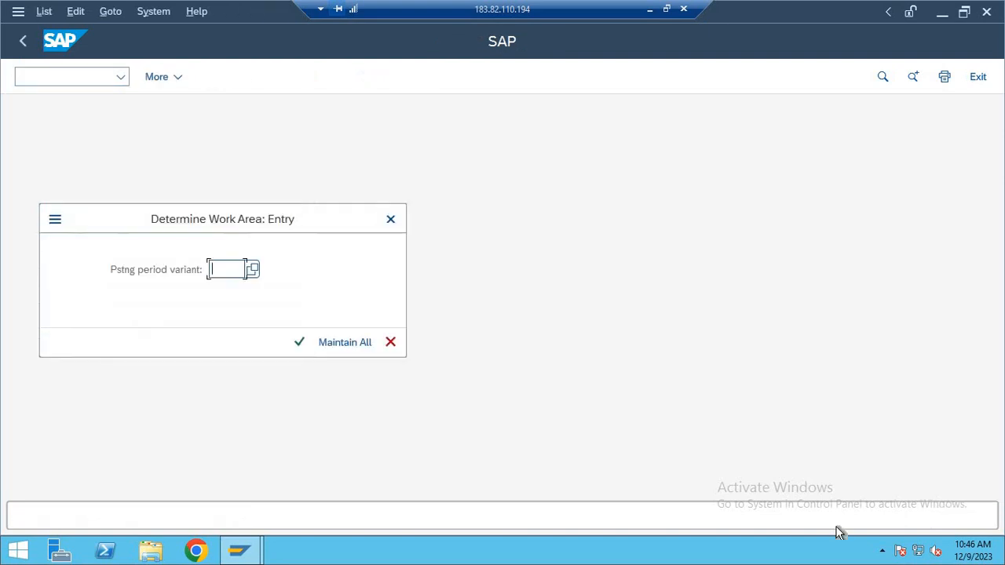
{"action": "left_click", "coordinate": [345, 343]}
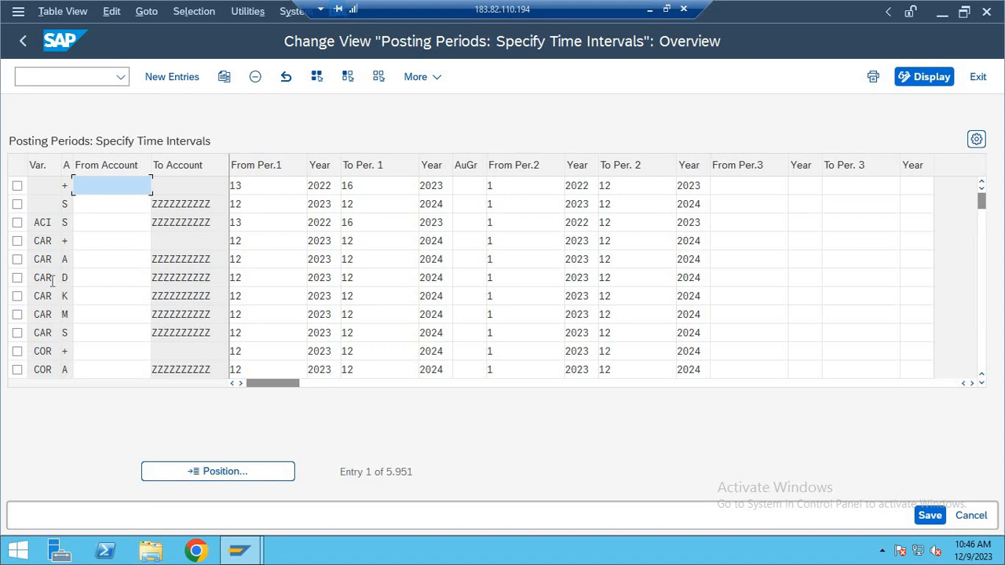
{"action": "left_click", "coordinate": [18, 240]}
{"action": "left_click", "coordinate": [18, 259]}
{"action": "left_click", "coordinate": [17, 278]}
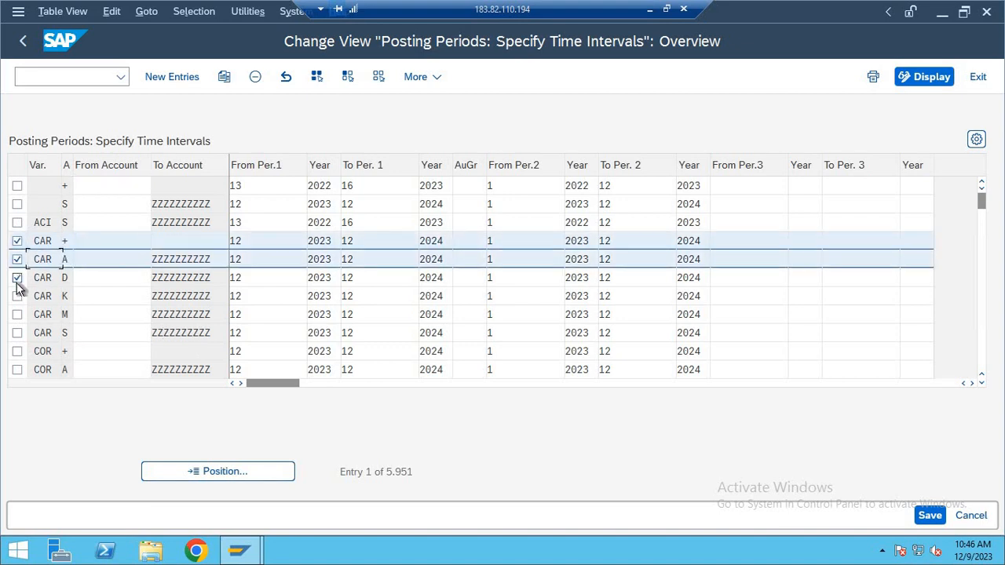
{"action": "left_click", "coordinate": [18, 296]}
{"action": "left_click", "coordinate": [17, 314]}
{"action": "left_click", "coordinate": [17, 333]}
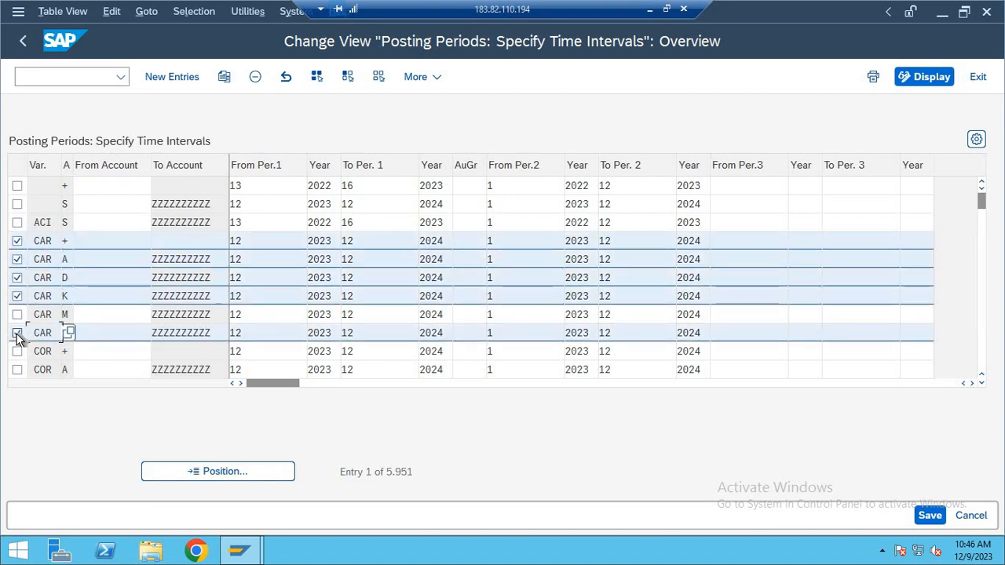
{"action": "left_click", "coordinate": [223, 76]}
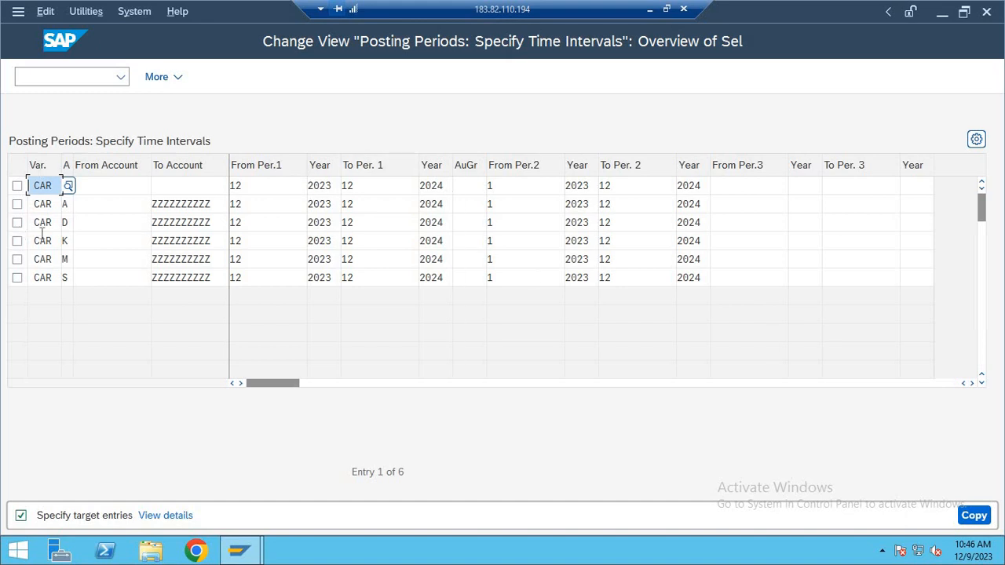
{"action": "key", "text": "Return"}
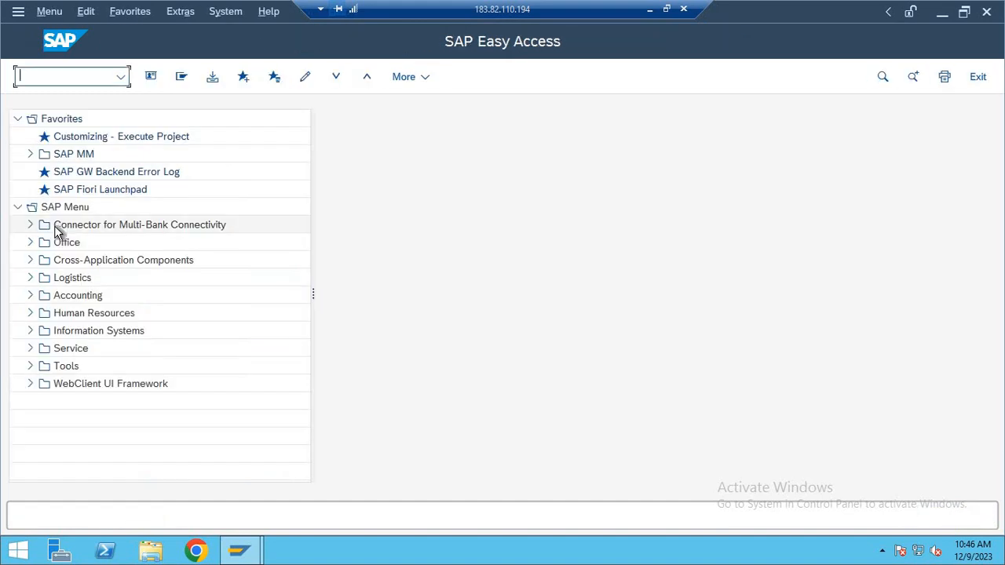
Switch to the Notepad notes and add the line 14-OBC4 below the OB52 entry, leaving a blank line between them.
{"action": "left_click", "coordinate": [666, 9]}
{"action": "key", "text": "alt+Tab"}
{"action": "key", "text": "Up"}
{"action": "key", "text": "Up"}
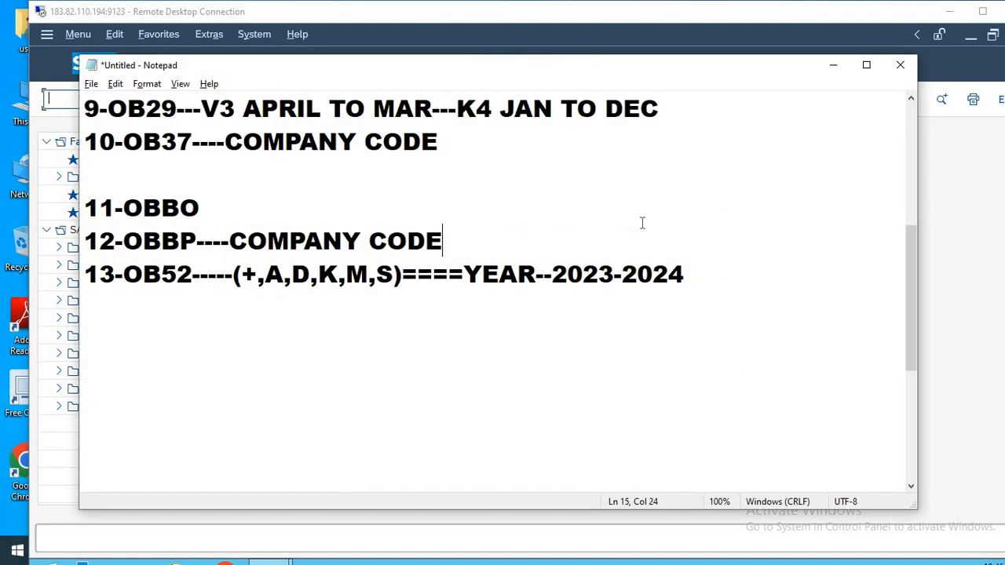
{"action": "key", "text": "Down"}
{"action": "key", "text": "Down"}
{"action": "key", "text": "Down"}
{"action": "key", "text": "Return"}
{"action": "type", "text": "14-"}
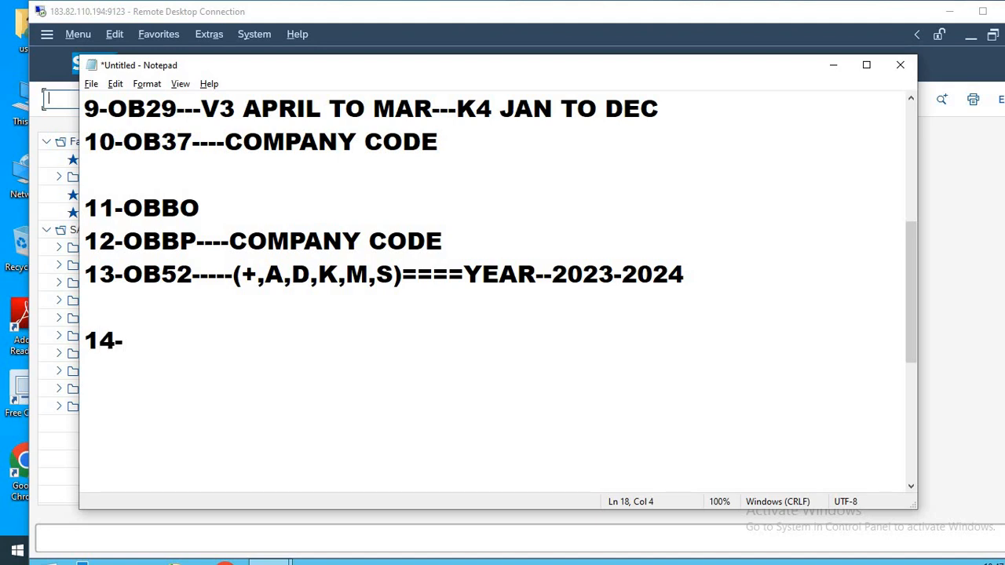
{"action": "type", "text": "OBC"}
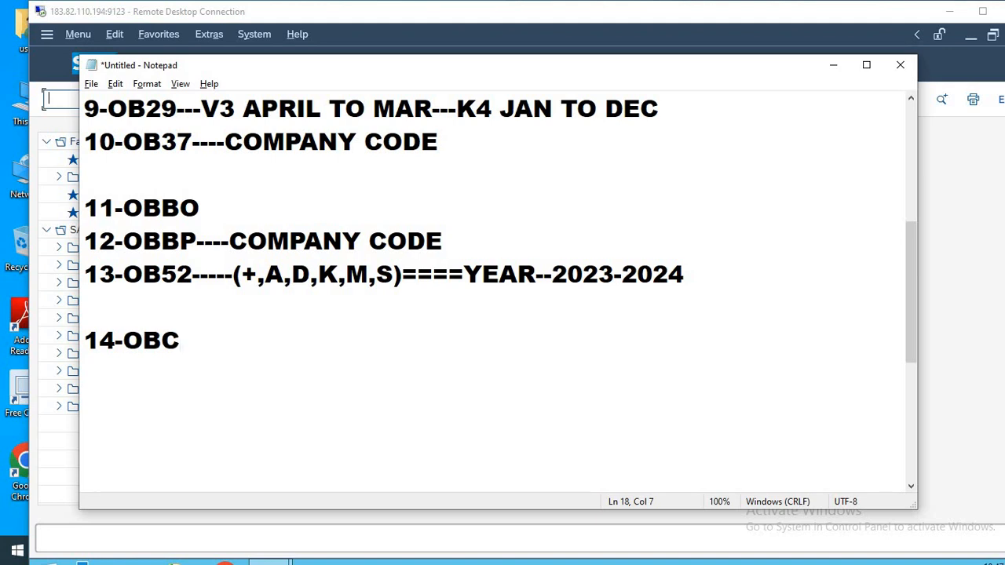
{"action": "type", "text": "4"}
Add the line 15-OBC5 below the OBC4 entry in the notes.
{"action": "key", "text": "Return"}
{"action": "type", "text": "1"}
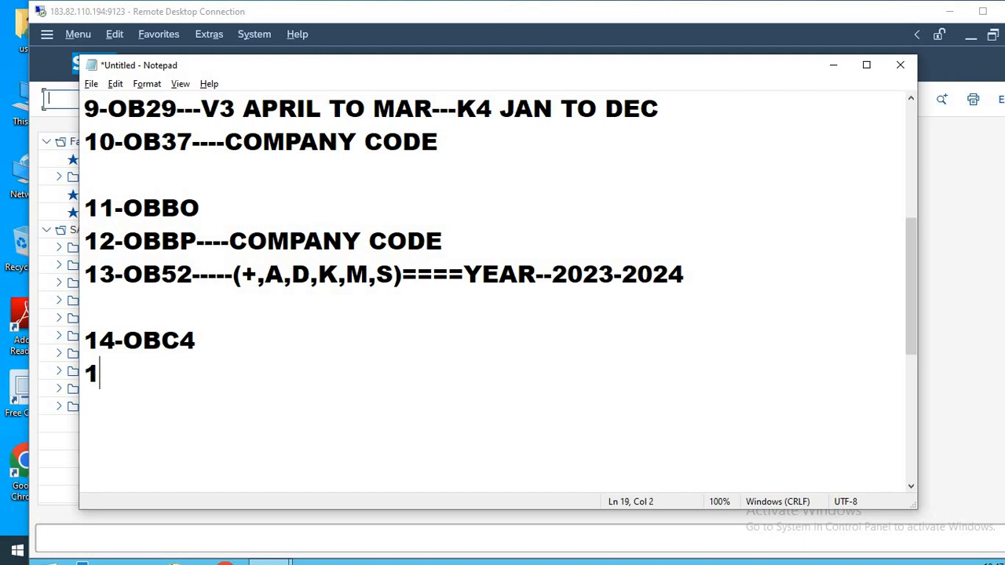
{"action": "type", "text": "5-OBC"}
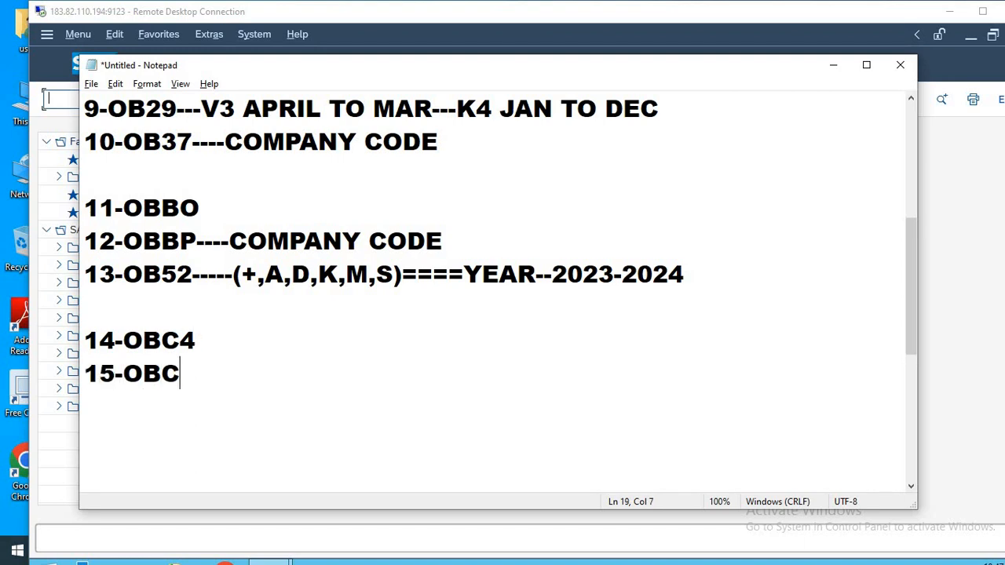
{"action": "type", "text": "5"}
{"action": "key", "text": "Up"}
Return to the SAP session and open the field status variants with transaction OBC4.
{"action": "key", "text": "alt+Tab"}
{"action": "type", "text": "O"}
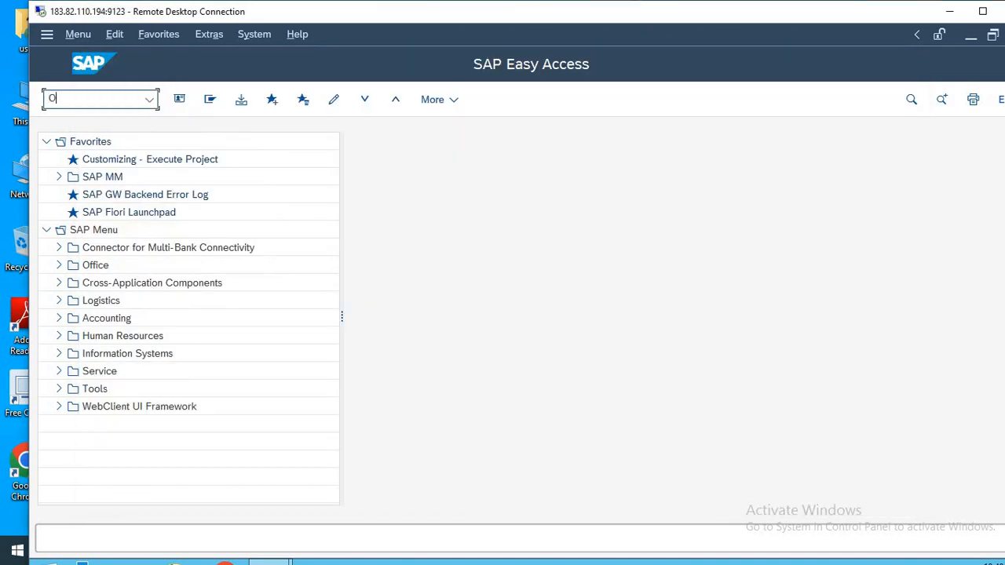
{"action": "type", "text": "BC4"}
{"action": "key", "text": "Return"}
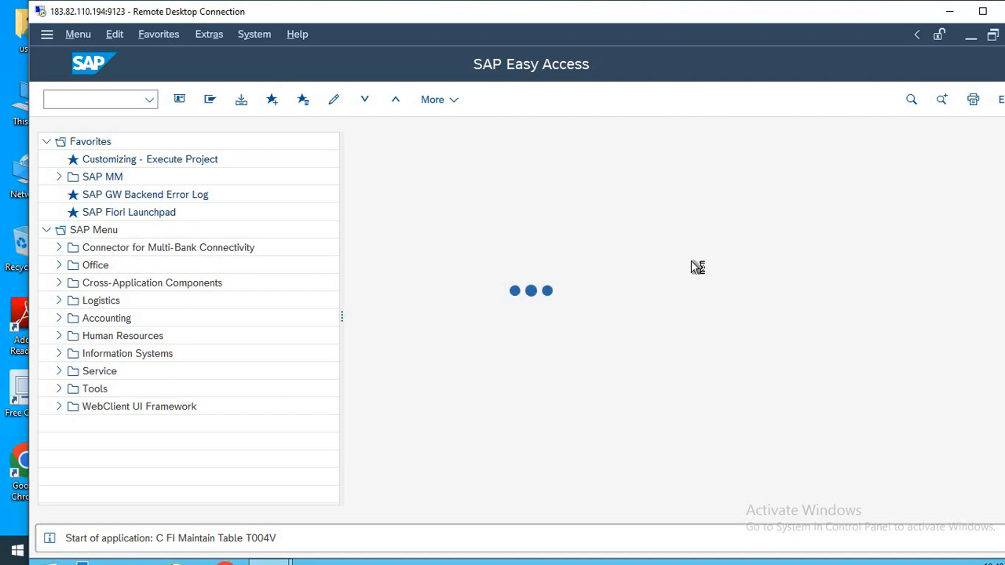
{"action": "key", "text": "alt+Tab"}
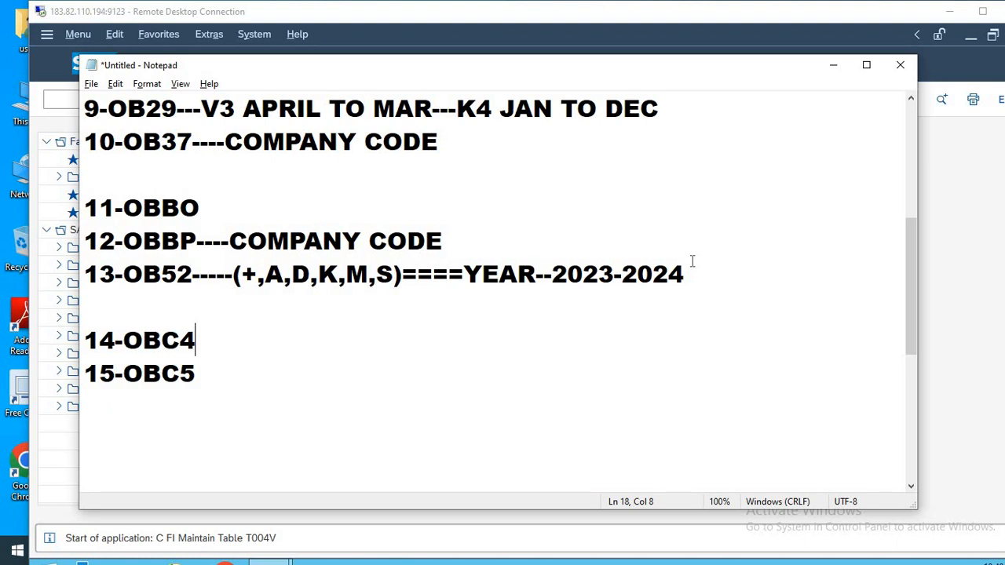
{"action": "key", "text": "alt+Tab"}
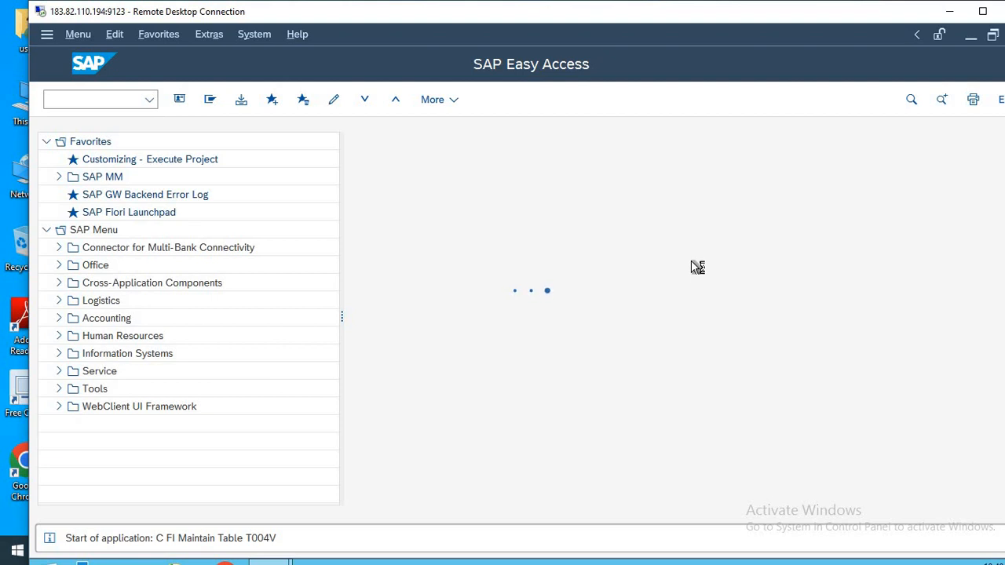
{"action": "key", "text": "alt+Tab"}
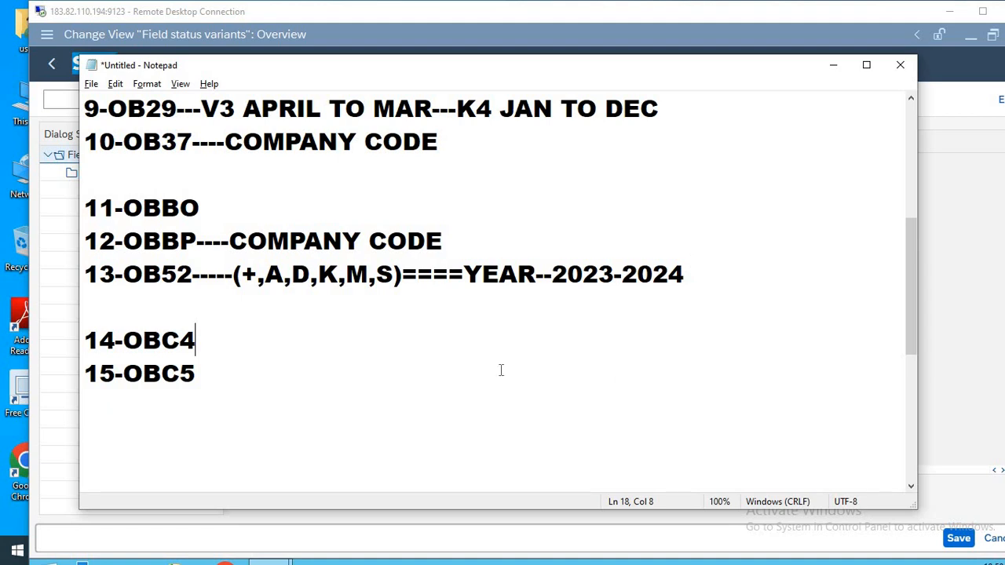
{"action": "left_click", "coordinate": [974, 380]}
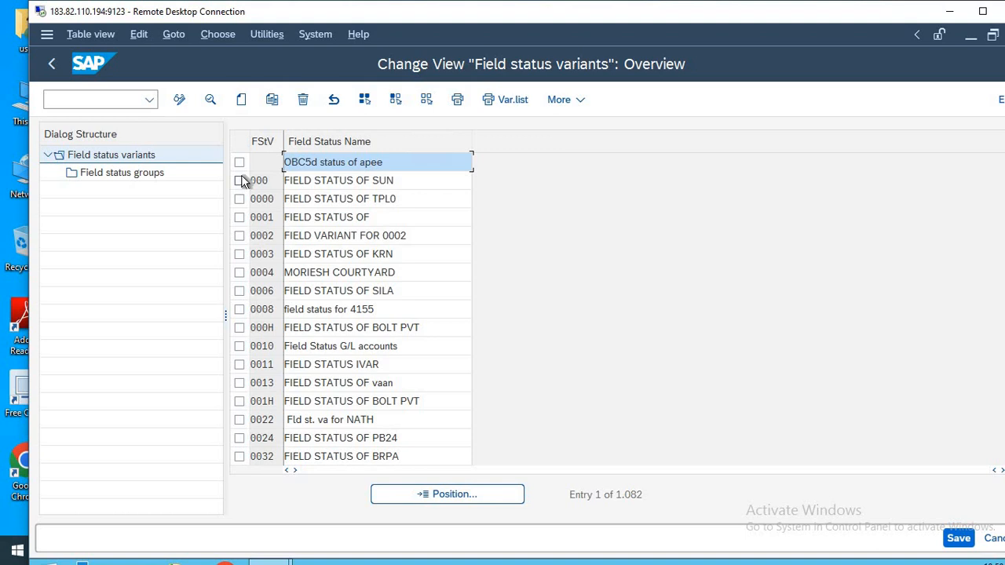
Start a copy of field status variant 0001 as HLMT, with the name FIELD STATUS OF HLMT.
{"action": "left_click", "coordinate": [240, 219]}
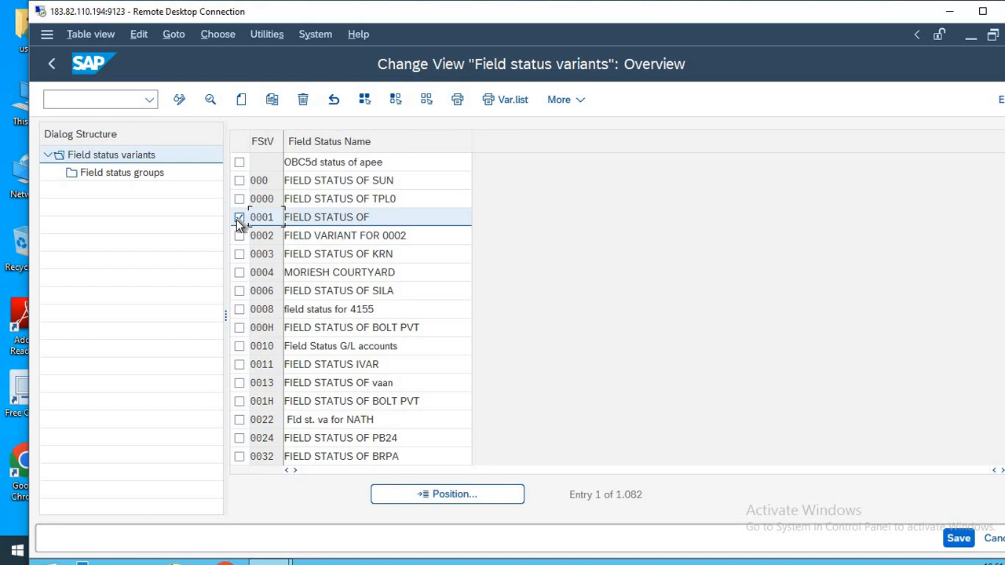
{"action": "left_click", "coordinate": [272, 99]}
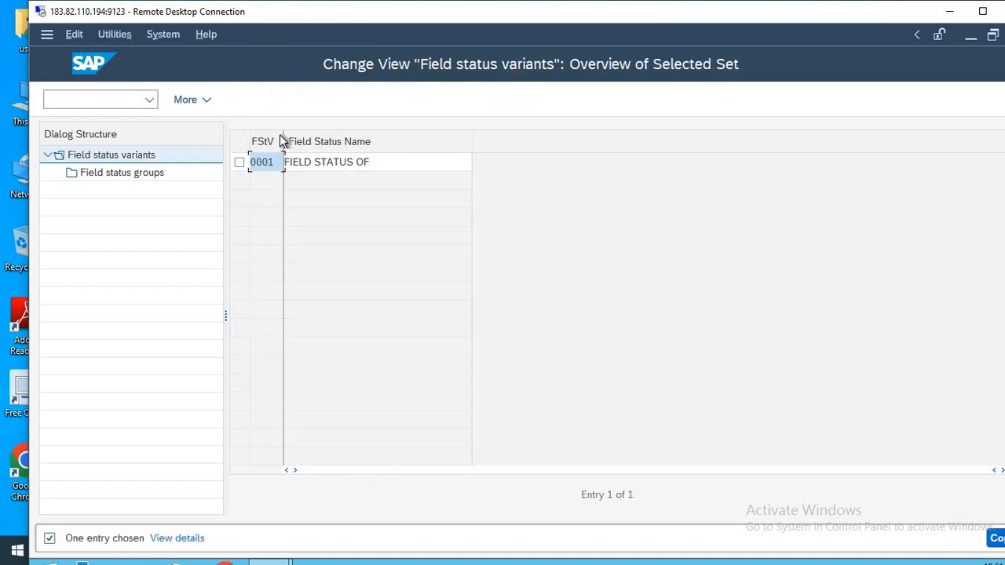
{"action": "type", "text": "HLMT"}
{"action": "left_click", "coordinate": [395, 160]}
{"action": "type", "text": "HLMT"}
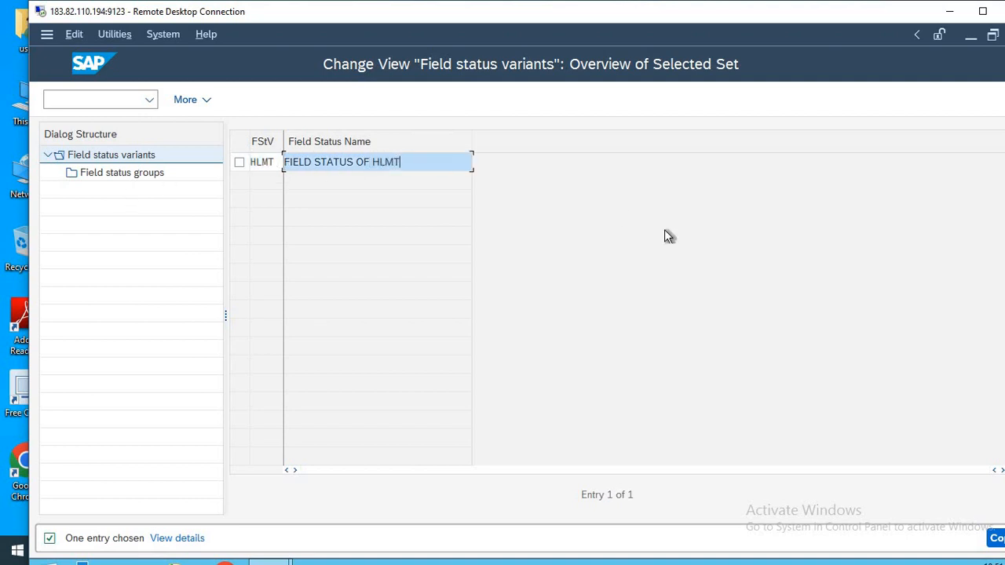
Copy the variant HLMT with all its dependent entries and save it under the proposed customizing request.
{"action": "key", "text": "Return"}
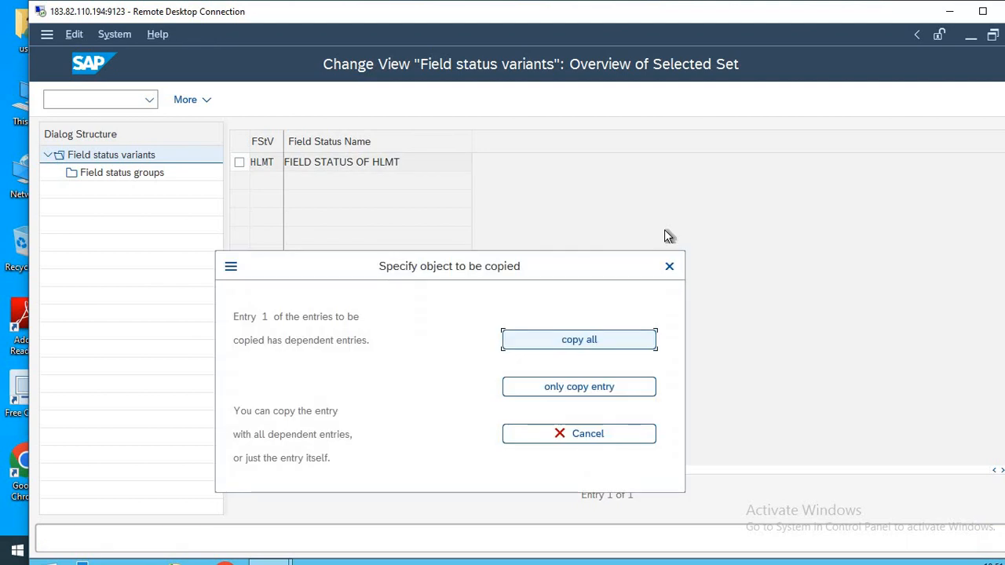
{"action": "key", "text": "Return"}
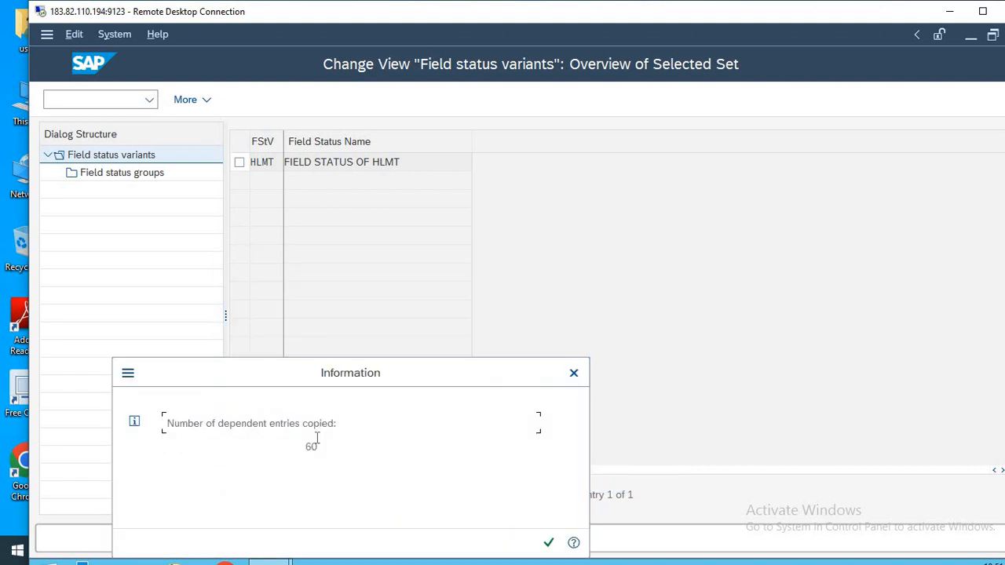
{"action": "key", "text": "Return"}
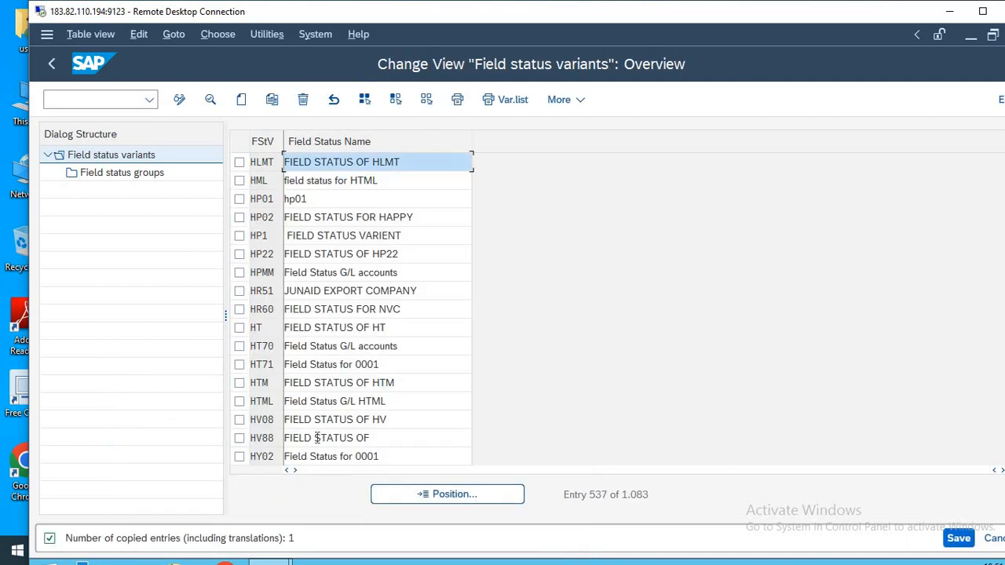
{"action": "left_click", "coordinate": [959, 538]}
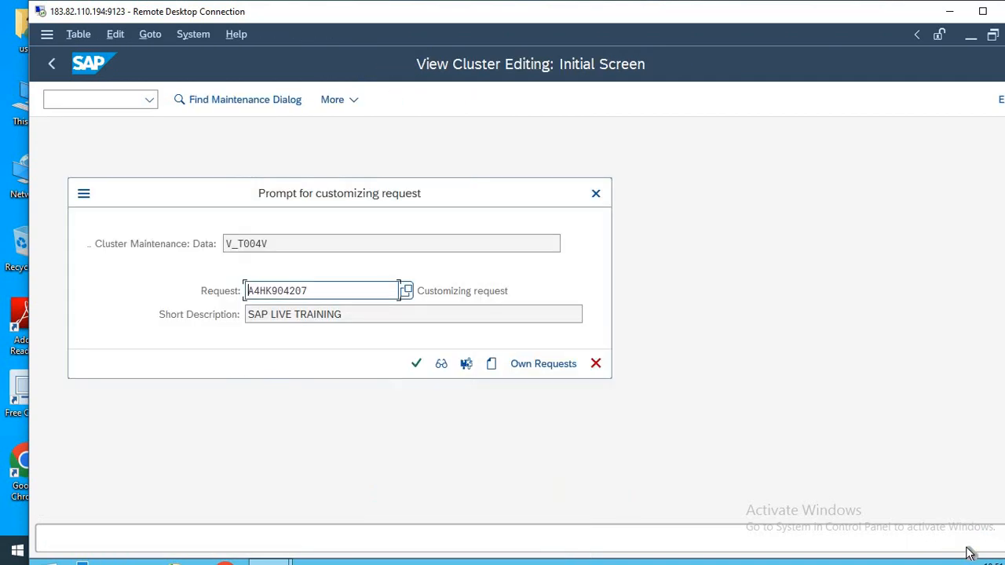
{"action": "left_click", "coordinate": [416, 366]}
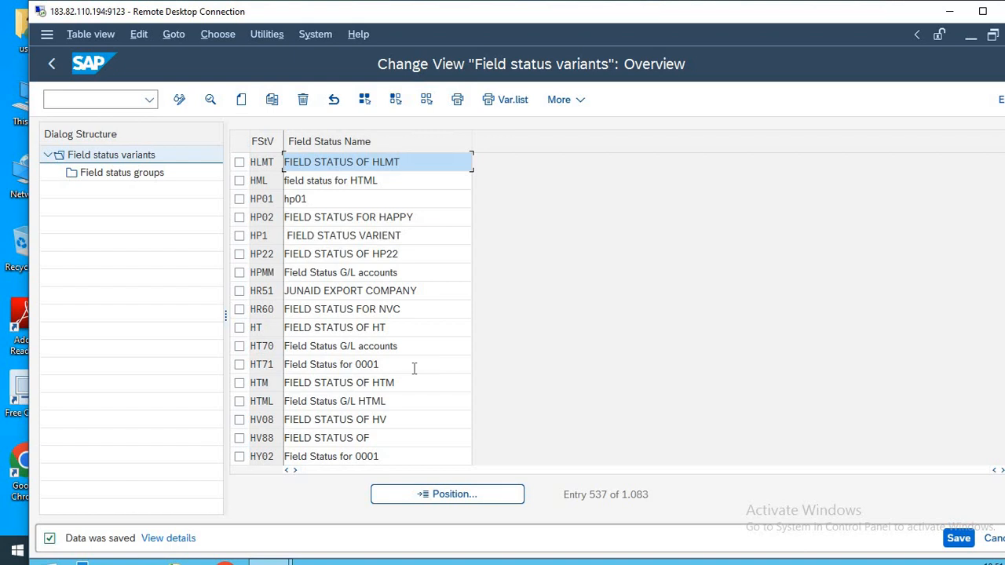
Open the field status groups of variant HLMT and position the list at group YB01.
{"action": "left_click", "coordinate": [240, 163]}
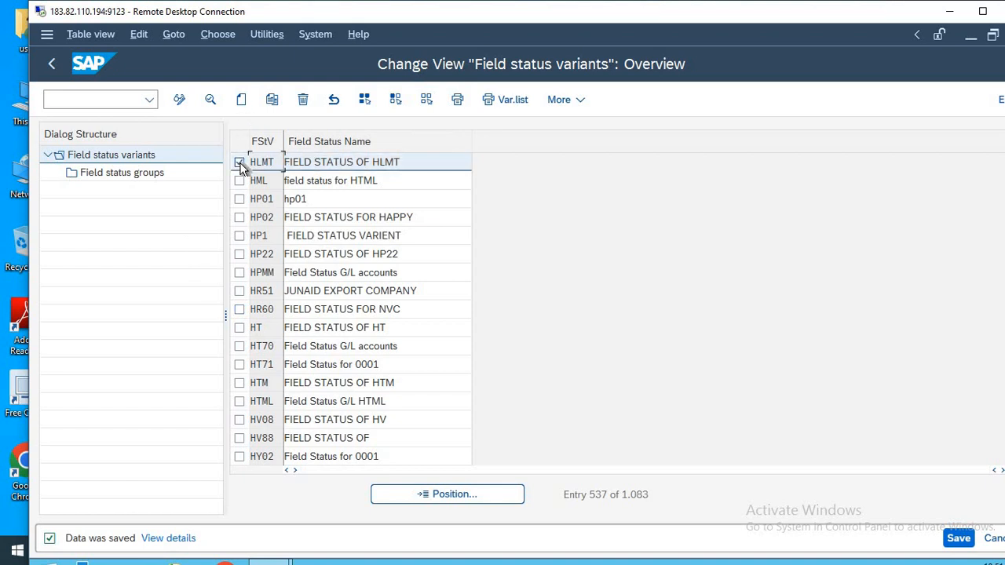
{"action": "left_click", "coordinate": [108, 174]}
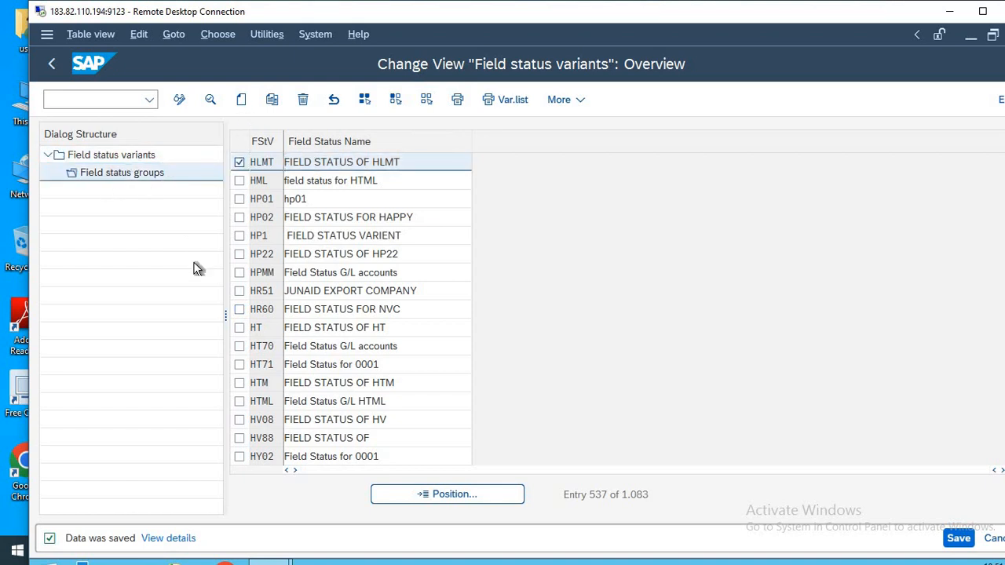
{"action": "left_click", "coordinate": [458, 494]}
{"action": "type", "text": "YB01"}
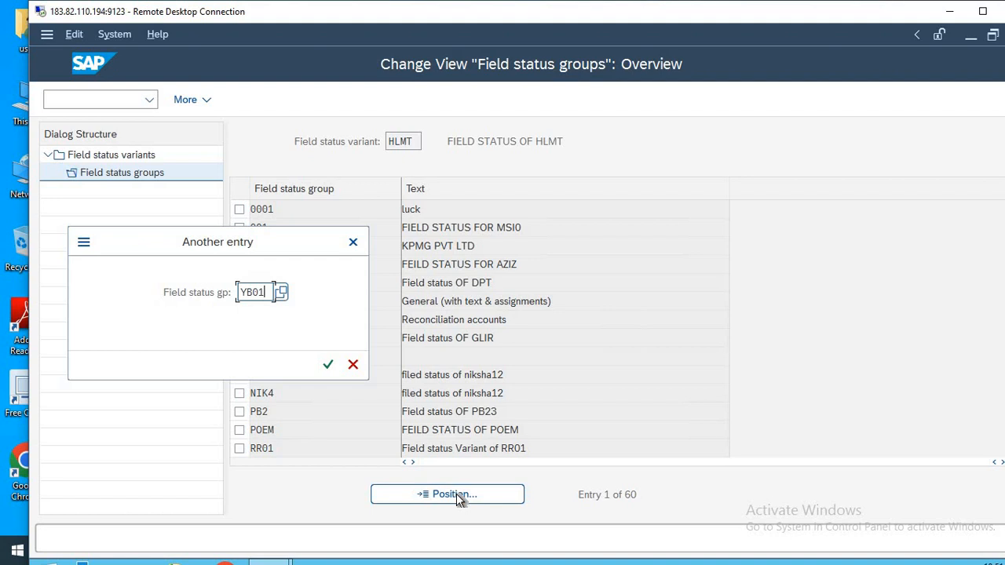
{"action": "key", "text": "Return"}
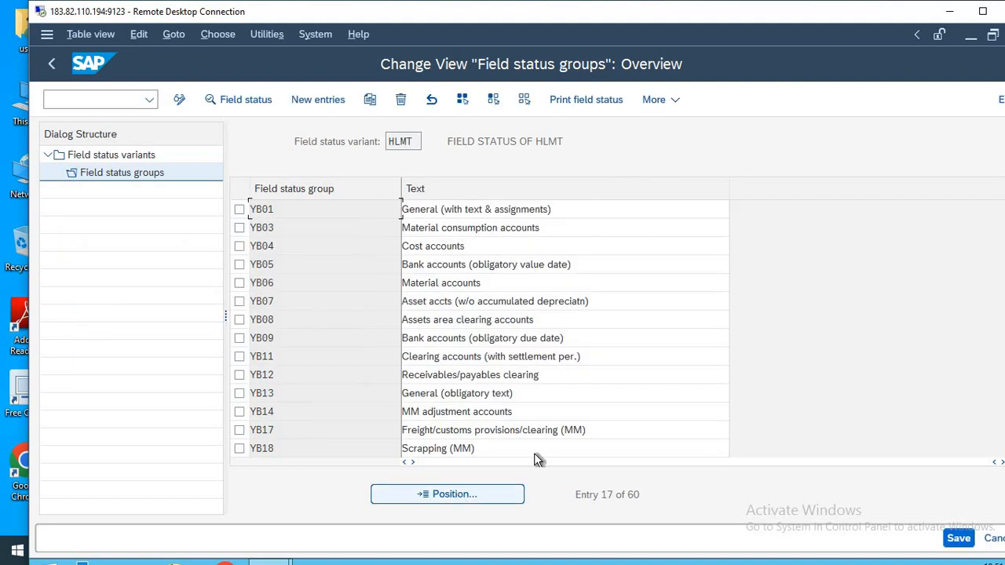
Open the General Data field settings of field status group YB01.
{"action": "left_click_drag", "start_coordinate": [542, 228], "coordinate": [349, 229]}
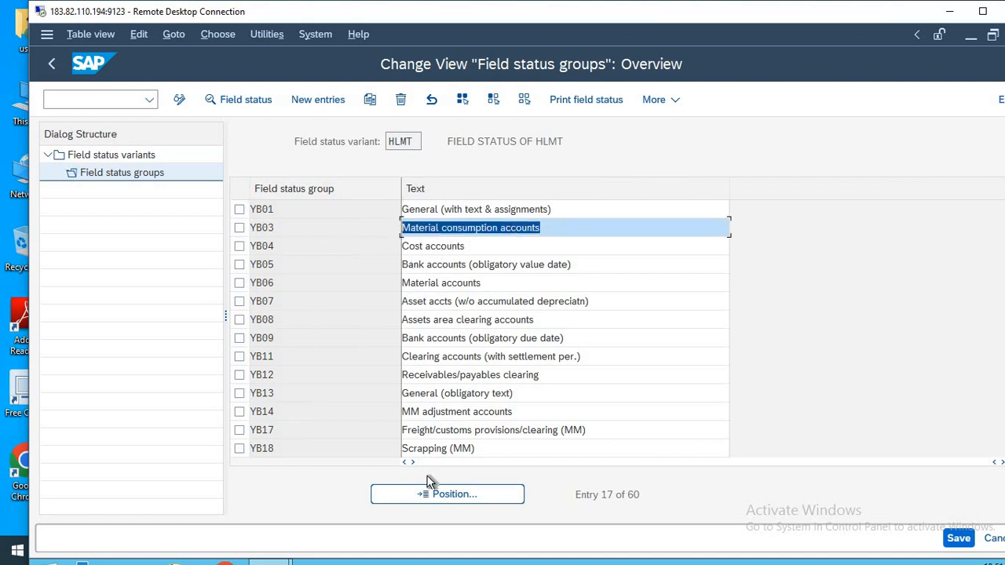
{"action": "left_click", "coordinate": [241, 224]}
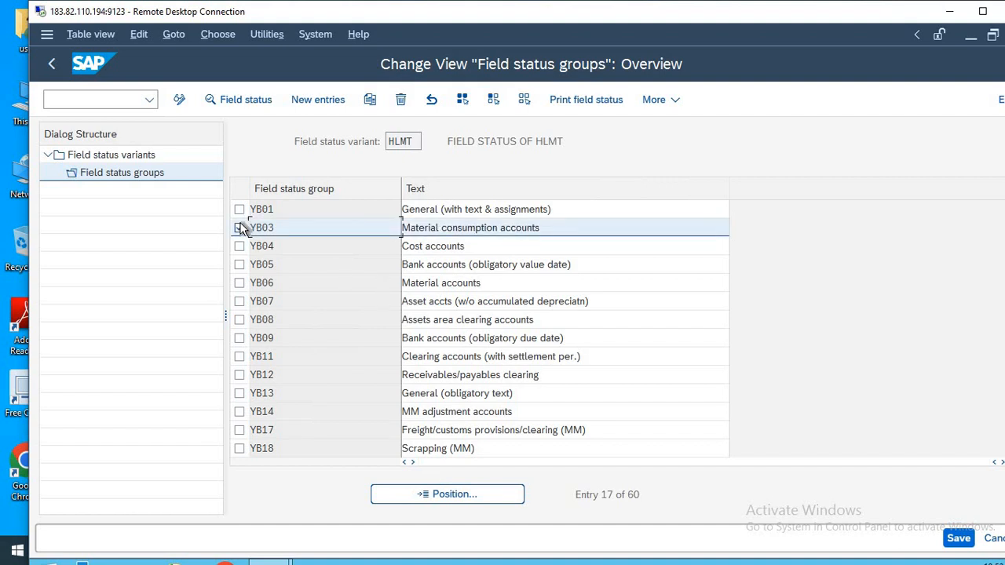
{"action": "left_click", "coordinate": [240, 208]}
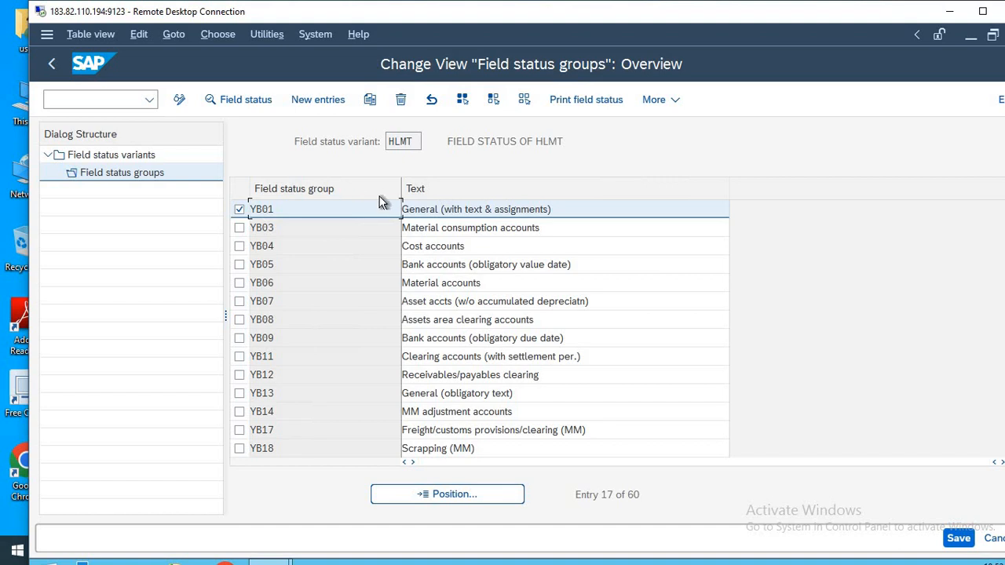
{"action": "double_click", "coordinate": [454, 209]}
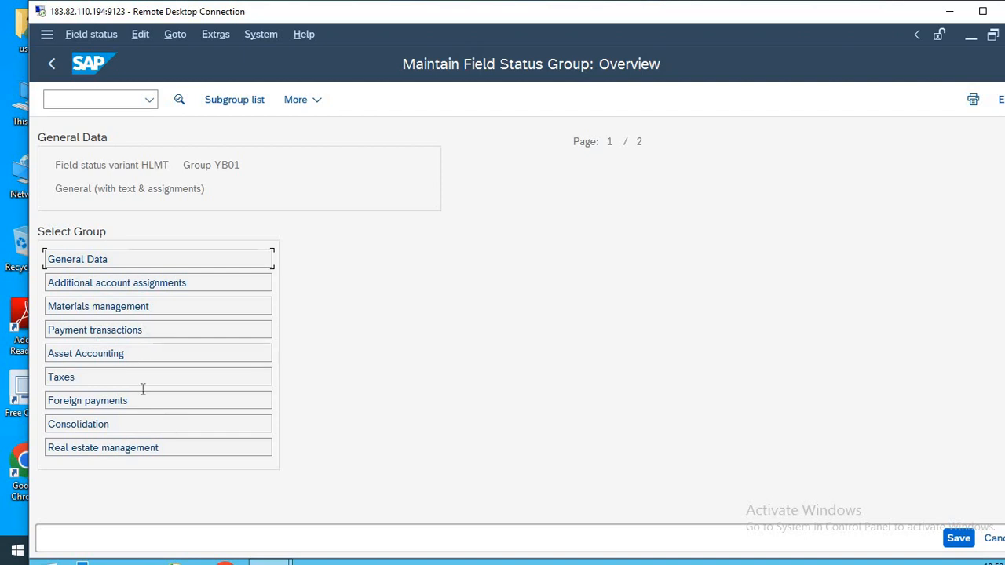
{"action": "double_click", "coordinate": [115, 258]}
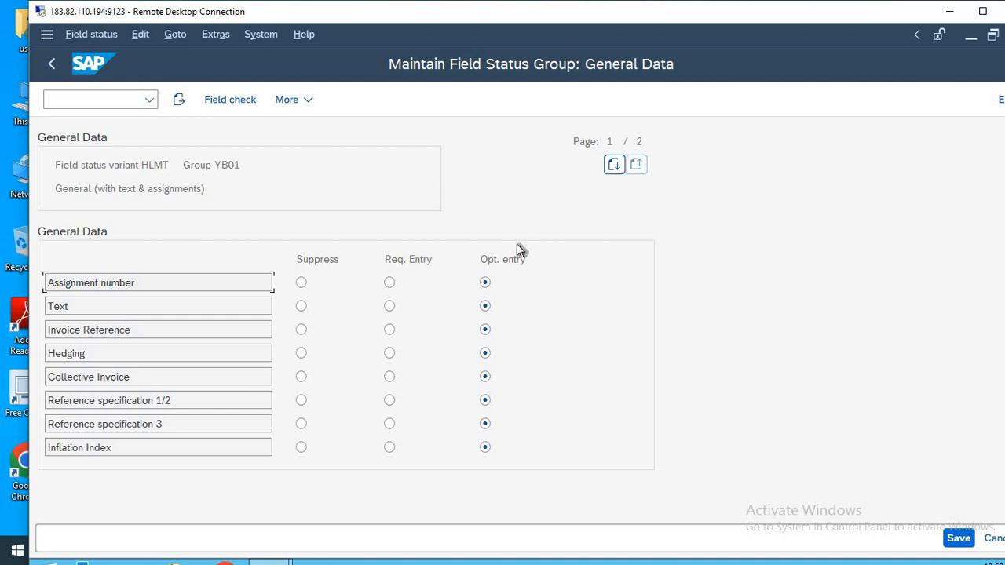
Try making Assignment number a required entry and suppressing Invoice Reference, and return to SAP Easy Access without saving.
{"action": "left_click", "coordinate": [389, 282]}
{"action": "left_click", "coordinate": [301, 331]}
{"action": "left_click", "coordinate": [93, 110]}
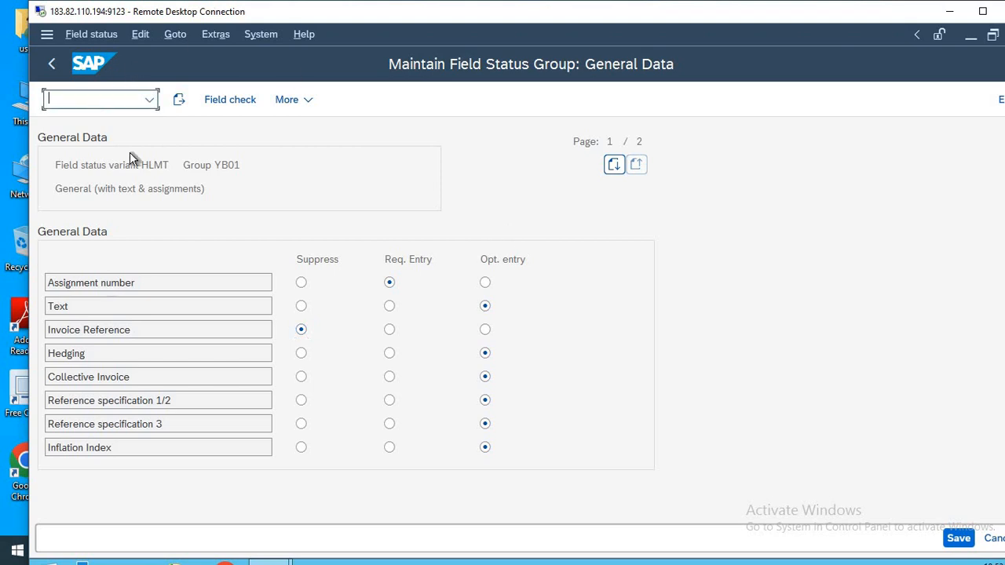
{"action": "type", "text": "/N"}
{"action": "key", "text": "Return"}
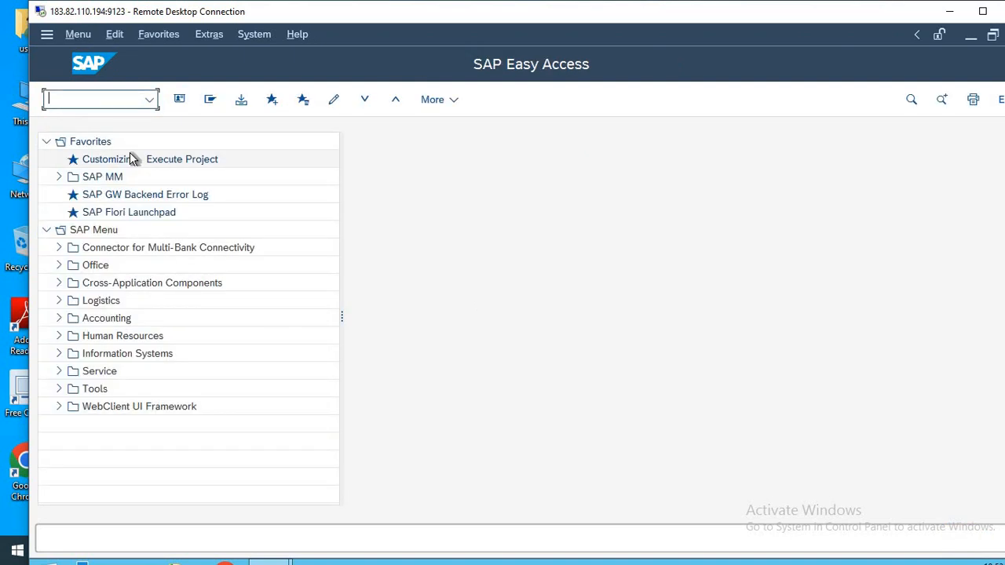
Open the field status variants with transaction OBC4 and start copying variant 0001.
{"action": "type", "text": "OBC4"}
{"action": "key", "text": "Return"}
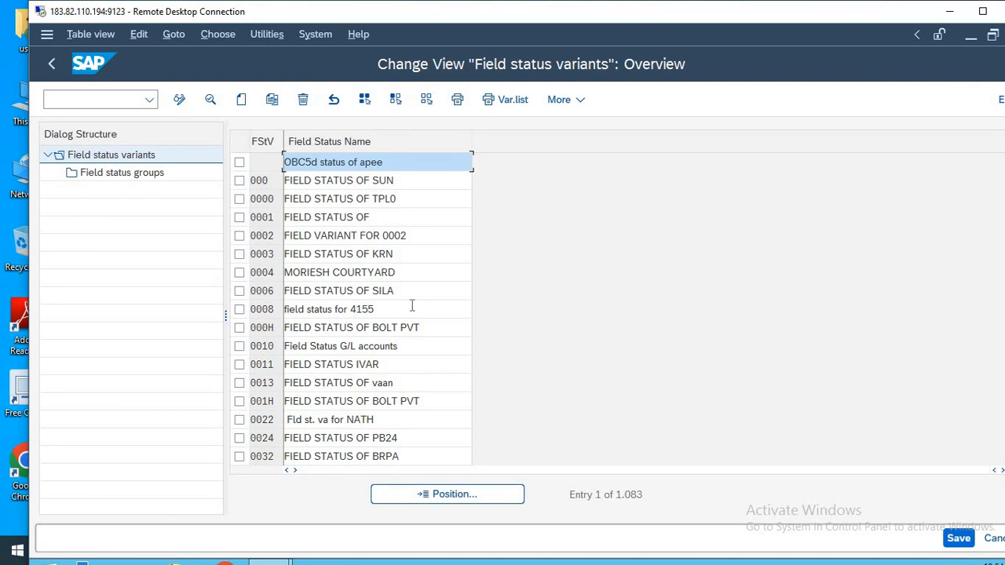
{"action": "left_click", "coordinate": [241, 218]}
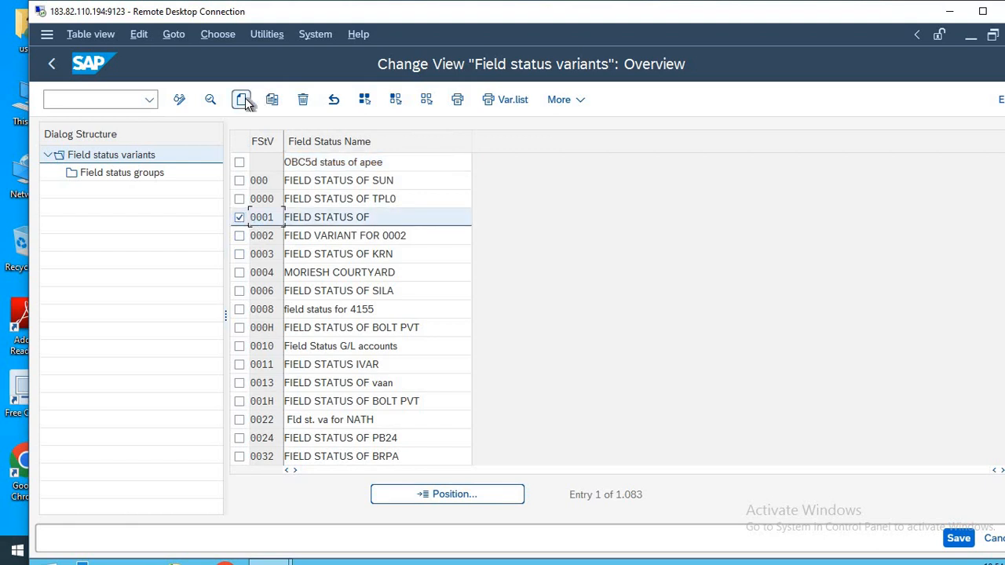
{"action": "left_click", "coordinate": [272, 99]}
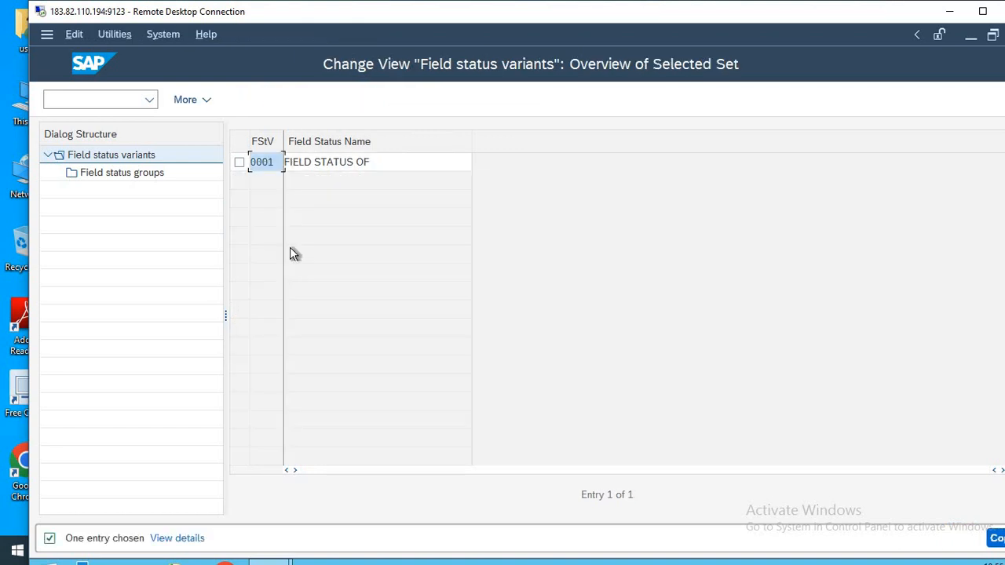
Set the copied variant's key to HLMY and its name to FIELD STATUS OF HLMY.
{"action": "key", "text": "Delete"}
{"action": "key", "text": "Delete"}
{"action": "key", "text": "Delete"}
{"action": "key", "text": "Delete"}
{"action": "type", "text": "HLM"}
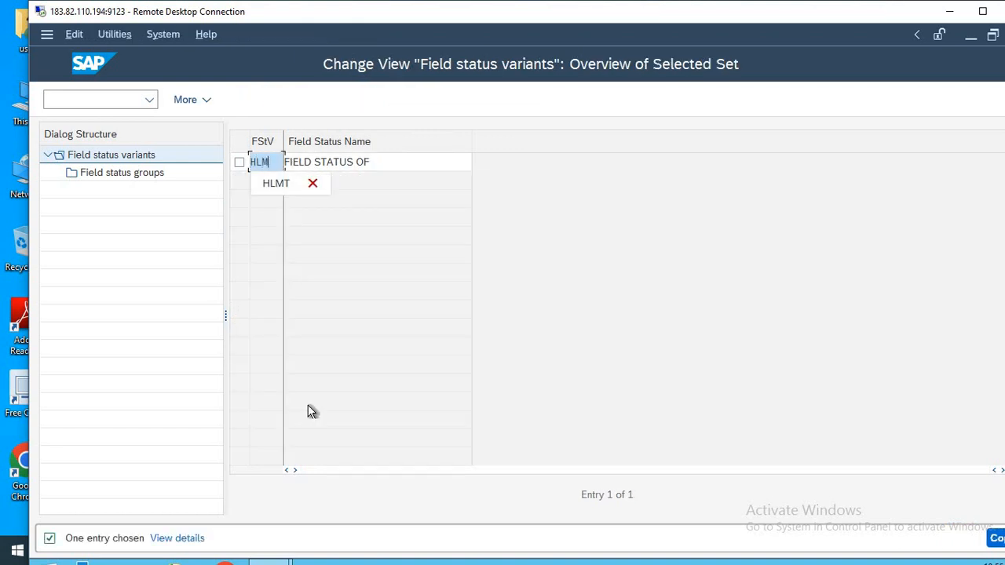
{"action": "type", "text": "Y"}
{"action": "key", "text": "Tab"}
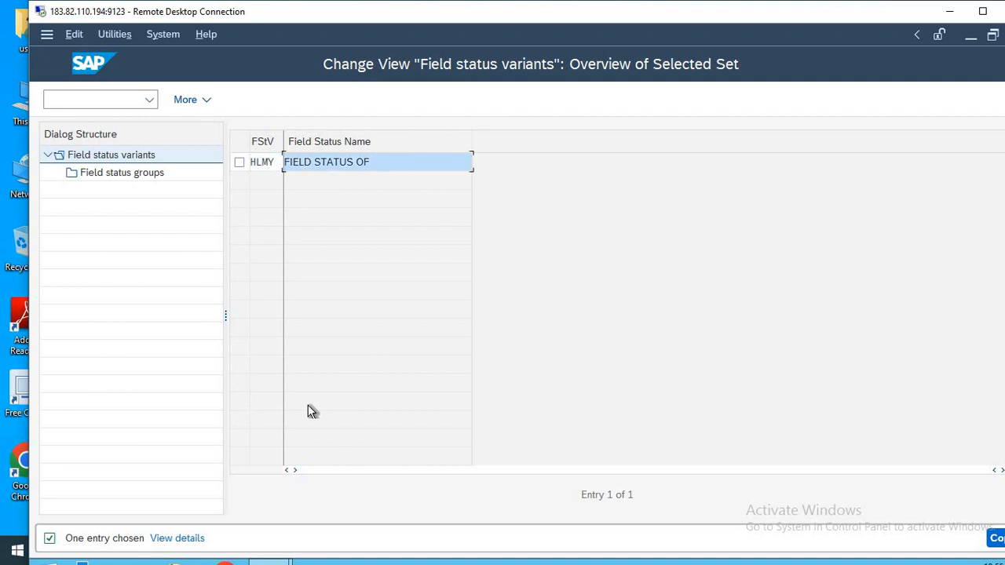
{"action": "key", "text": "Right"}
{"action": "key", "text": "Right"}
{"action": "key", "text": "Right"}
{"action": "key", "text": "Right"}
{"action": "key", "text": "Right"}
{"action": "key", "text": "Right"}
{"action": "key", "text": "Right"}
{"action": "key", "text": "Right"}
{"action": "key", "text": "Right"}
{"action": "key", "text": "Right"}
{"action": "key", "text": "Right"}
{"action": "key", "text": "Right"}
{"action": "key", "text": "Right"}
{"action": "key", "text": "Right"}
{"action": "key", "text": "Right"}
{"action": "key", "text": "Right"}
{"action": "key", "text": "Right"}
{"action": "key", "text": "Right"}
{"action": "key", "text": "Right"}
{"action": "key", "text": "Right"}
{"action": "key", "text": "BackSpace"}
{"action": "key", "text": "BackSpace"}
{"action": "key", "text": "BackSpace"}
{"action": "key", "text": "BackSpace"}
{"action": "key", "text": "BackSpace"}
{"action": "key", "text": "BackSpace"}
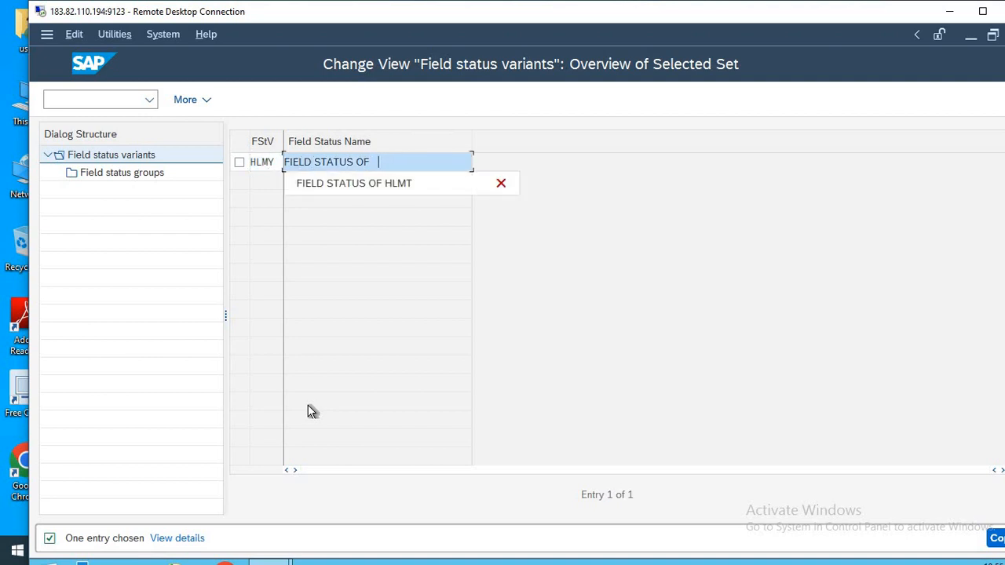
{"action": "type", "text": "HLMY"}
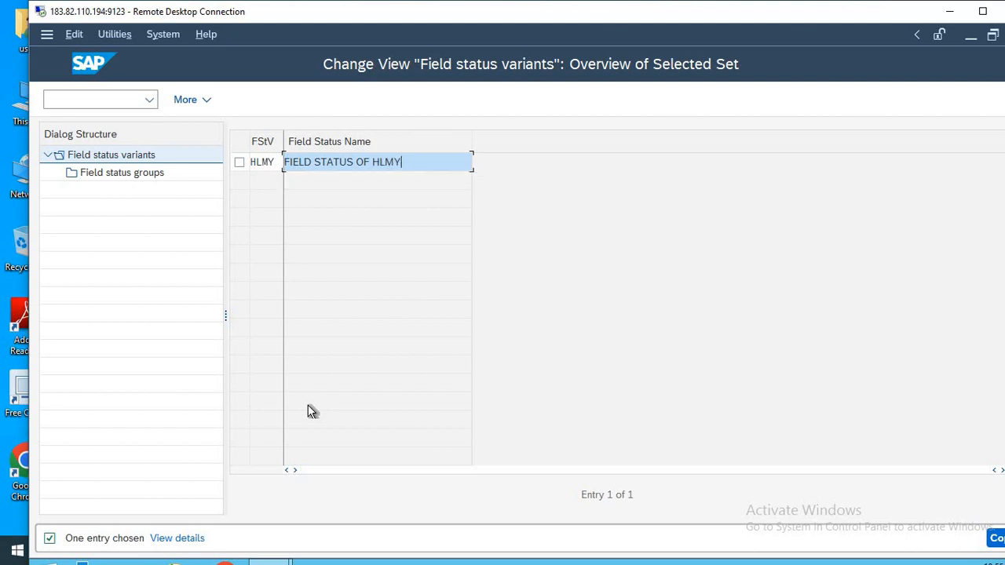
Copy the variant HLMY with all its dependent entries and save it under the proposed customizing request.
{"action": "key", "text": "Return"}
{"action": "key", "text": "Return"}
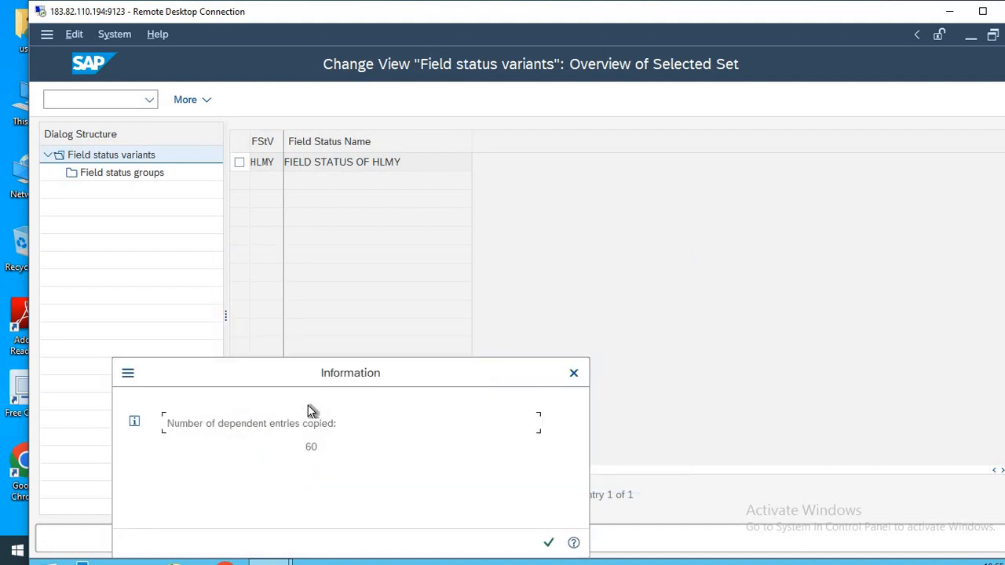
{"action": "key", "text": "Return"}
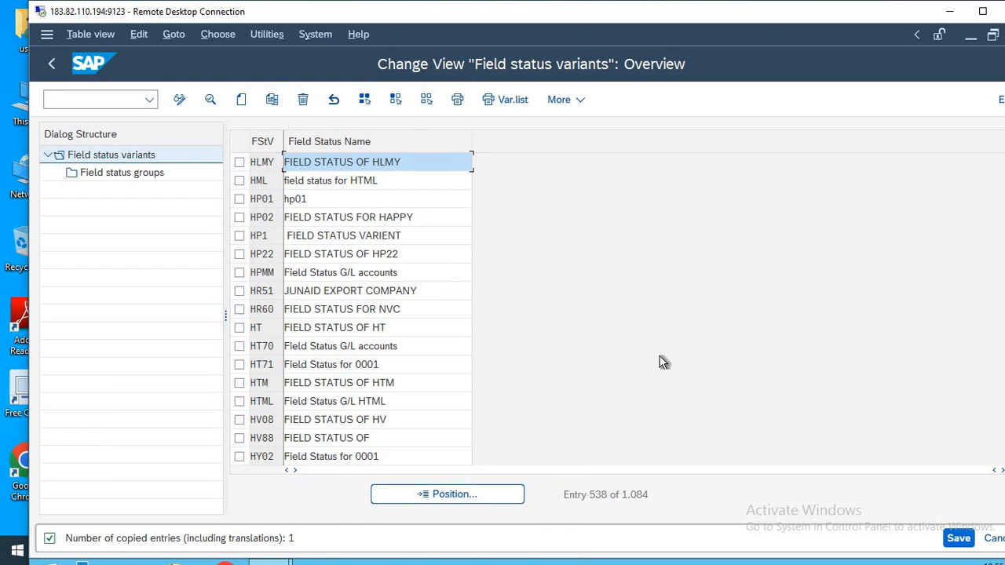
{"action": "key", "text": "ctrl+s"}
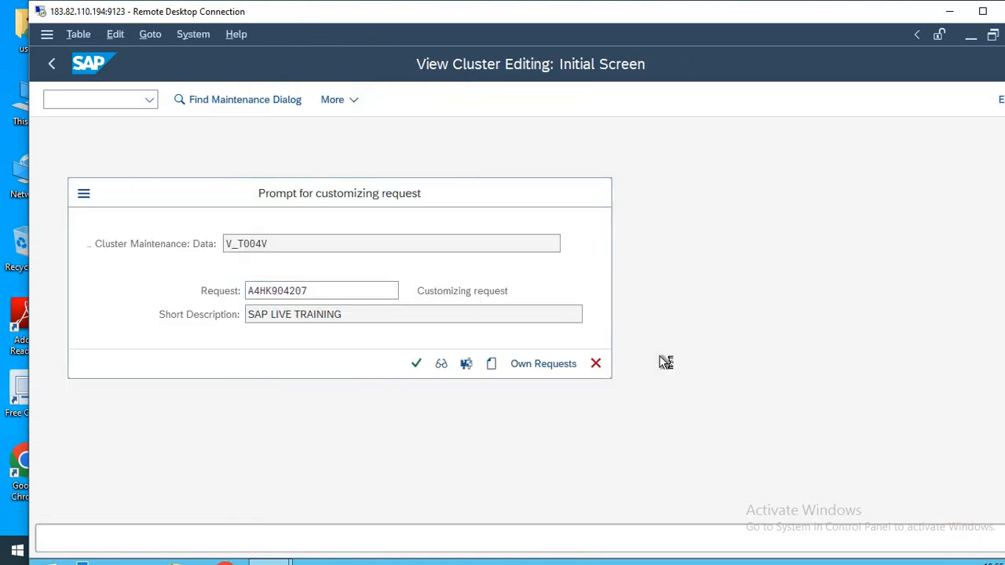
{"action": "key", "text": "Return"}
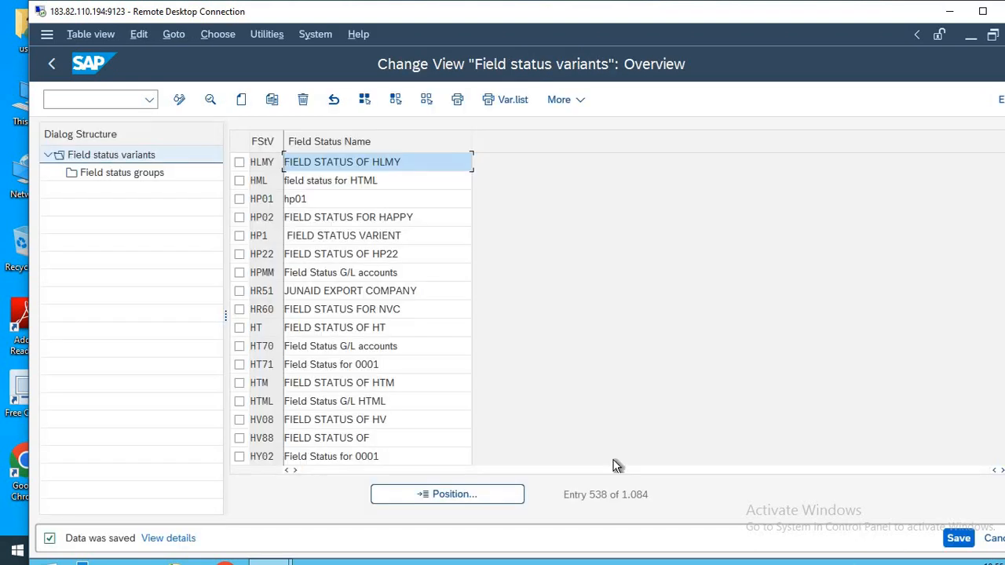
Open the General Data field settings of field status group YB01 in variant HLMY.
{"action": "left_click", "coordinate": [240, 161]}
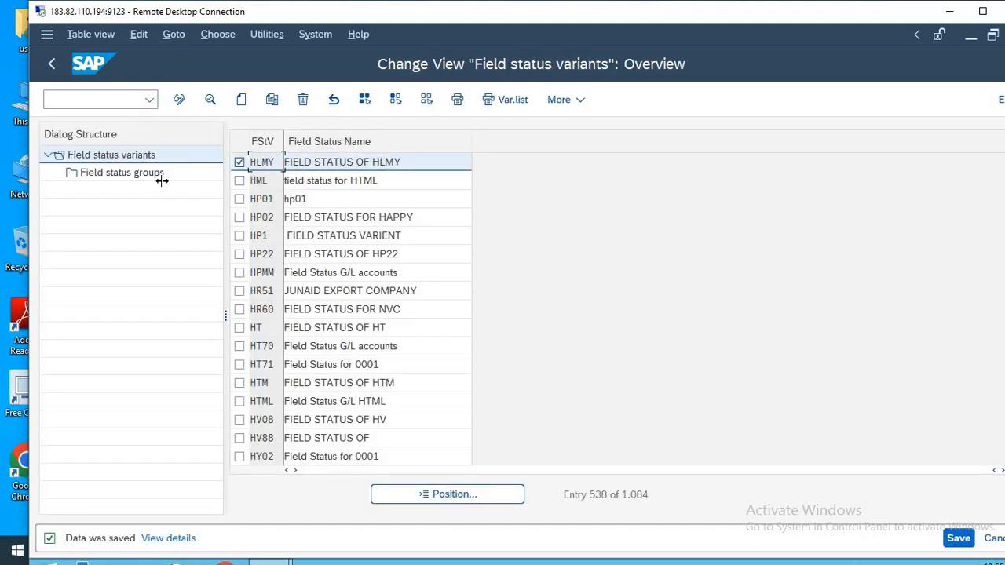
{"action": "left_click", "coordinate": [146, 179]}
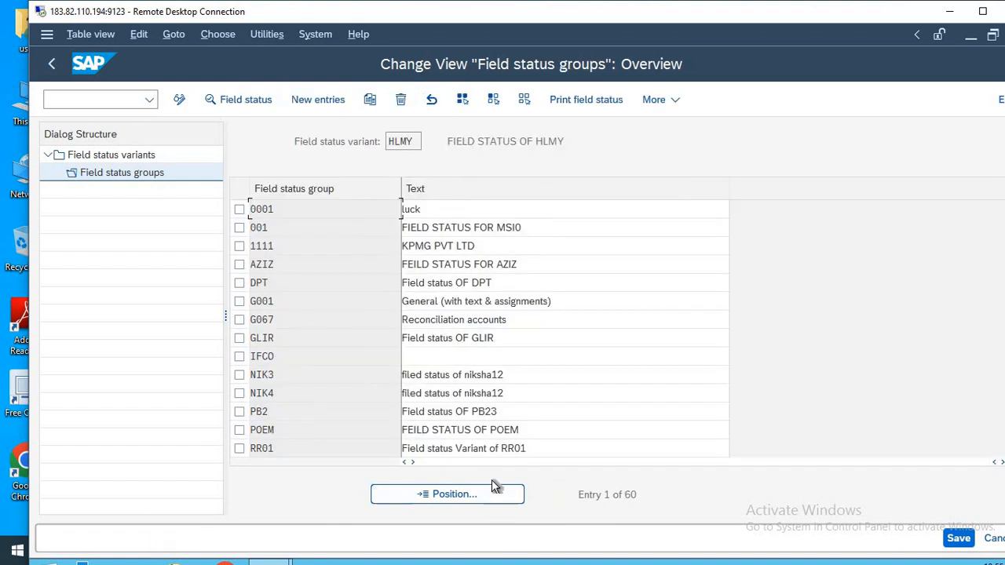
{"action": "left_click", "coordinate": [472, 501]}
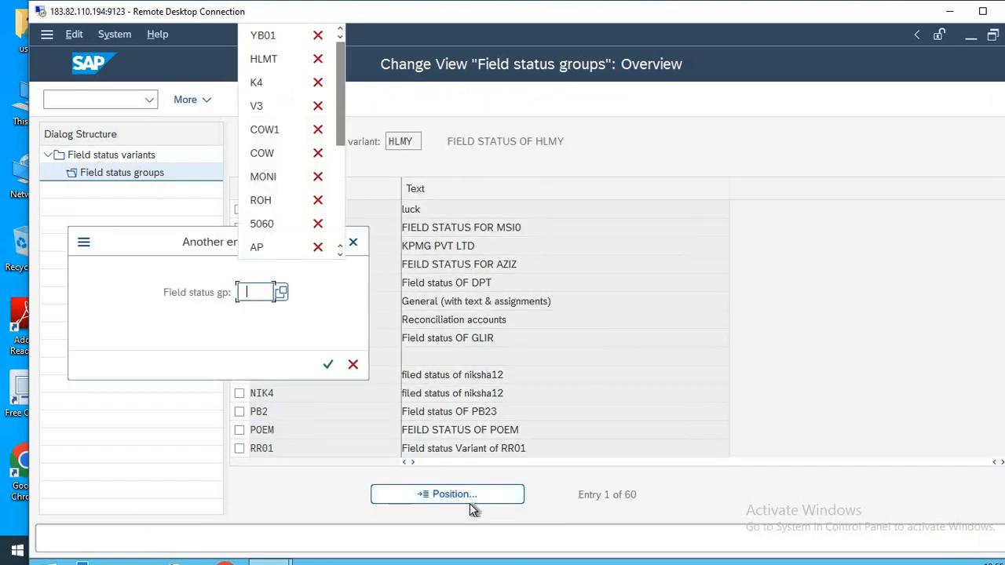
{"action": "key", "text": "Down"}
{"action": "key", "text": "Return"}
{"action": "key", "text": "Return"}
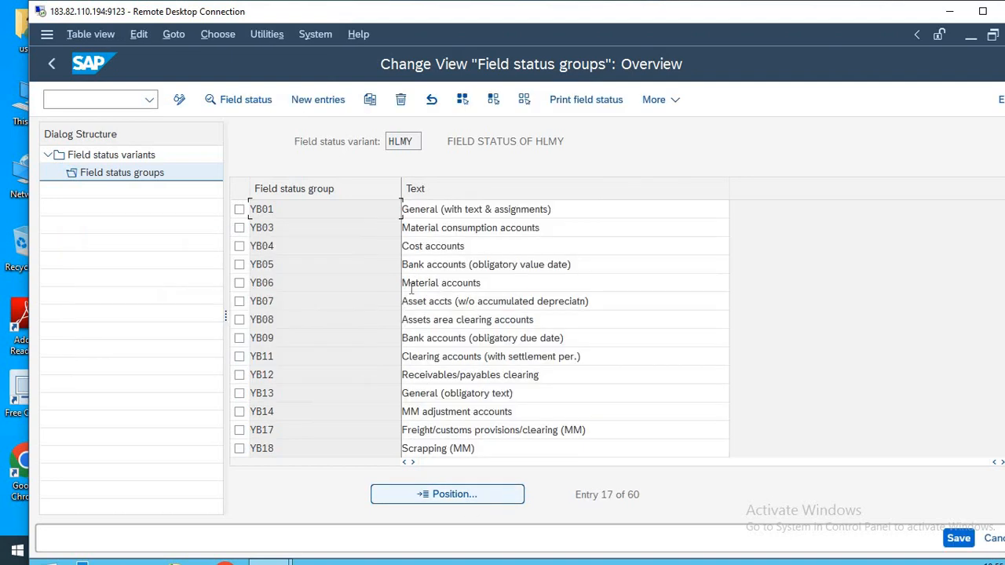
{"action": "double_click", "coordinate": [423, 208]}
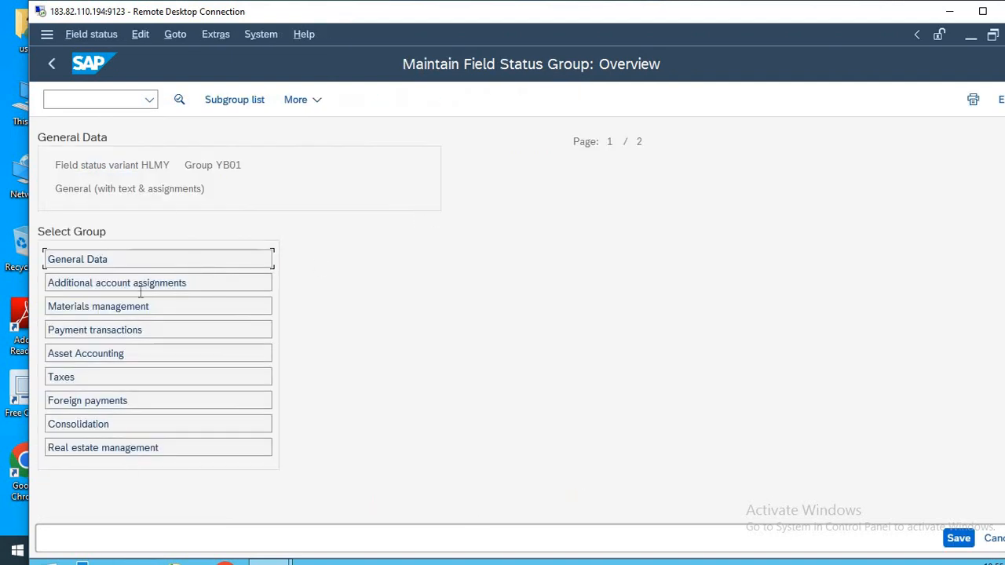
{"action": "left_click", "coordinate": [128, 261]}
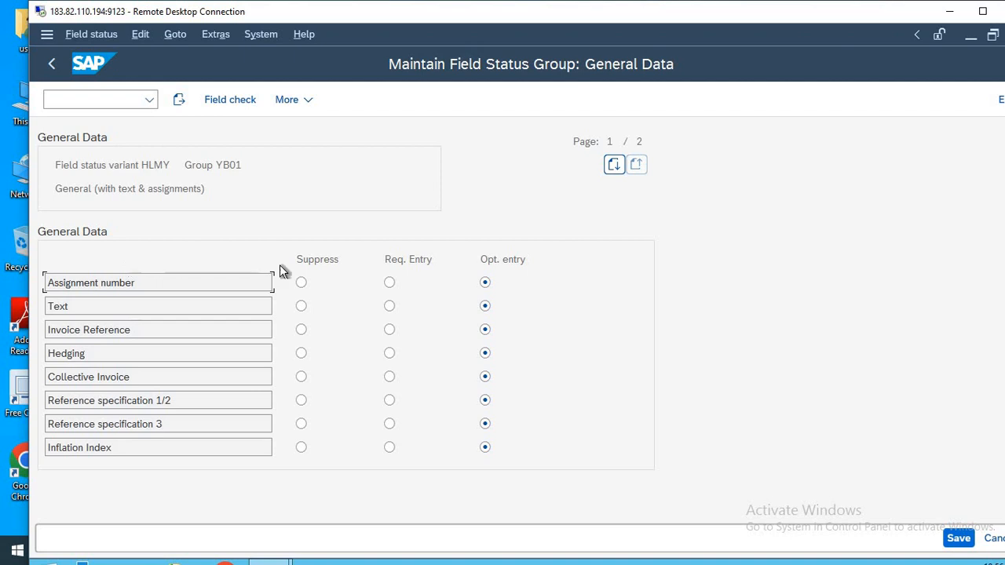
Try making Hedging, Text and Reference specification 3 required entries, suppressing Collective Invoice, and switching Text to suppressed.
{"action": "left_click", "coordinate": [391, 354]}
{"action": "left_click", "coordinate": [391, 306]}
{"action": "left_click", "coordinate": [301, 377]}
{"action": "left_click", "coordinate": [390, 424]}
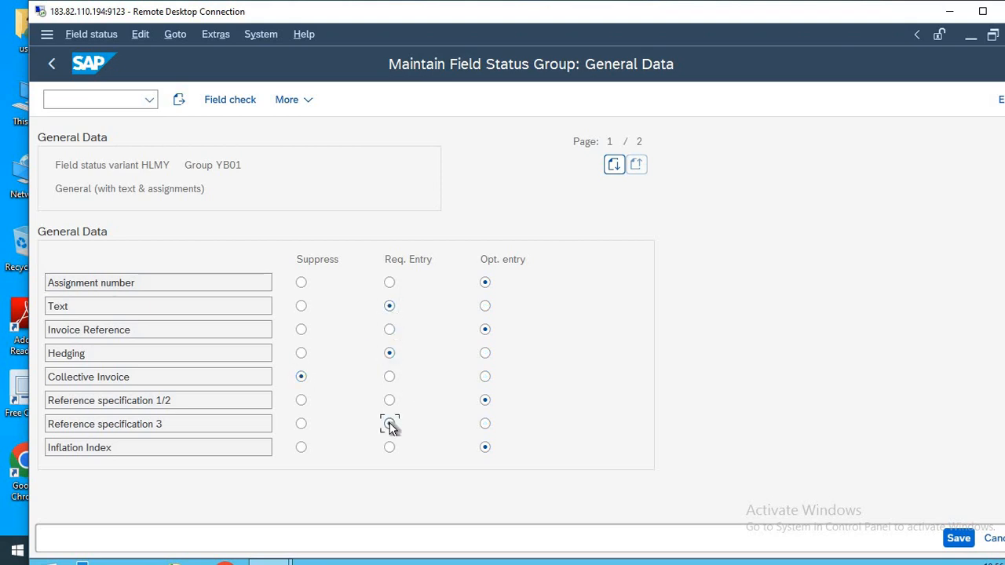
{"action": "left_click", "coordinate": [303, 306]}
Reset Text, Hedging, Collective Invoice and Reference specification 3 to optional entry.
{"action": "left_click", "coordinate": [485, 306]}
{"action": "left_click", "coordinate": [485, 354]}
{"action": "left_click", "coordinate": [486, 377]}
{"action": "left_click", "coordinate": [485, 425]}
Leave the field status group and open the company code to field status variant assignment with transaction OBC5.
{"action": "left_click", "coordinate": [90, 99]}
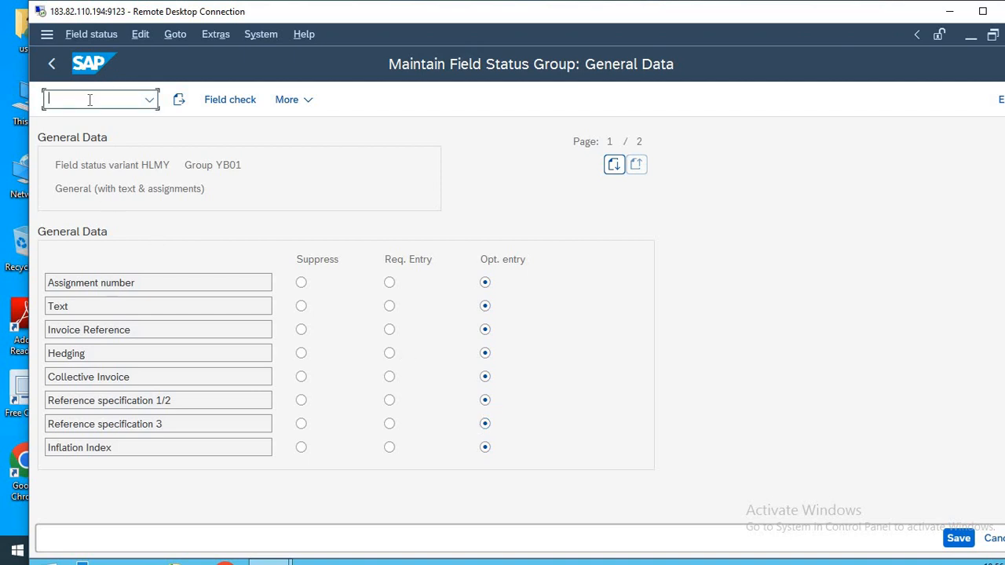
{"action": "type", "text": "/n"}
{"action": "key", "text": "Return"}
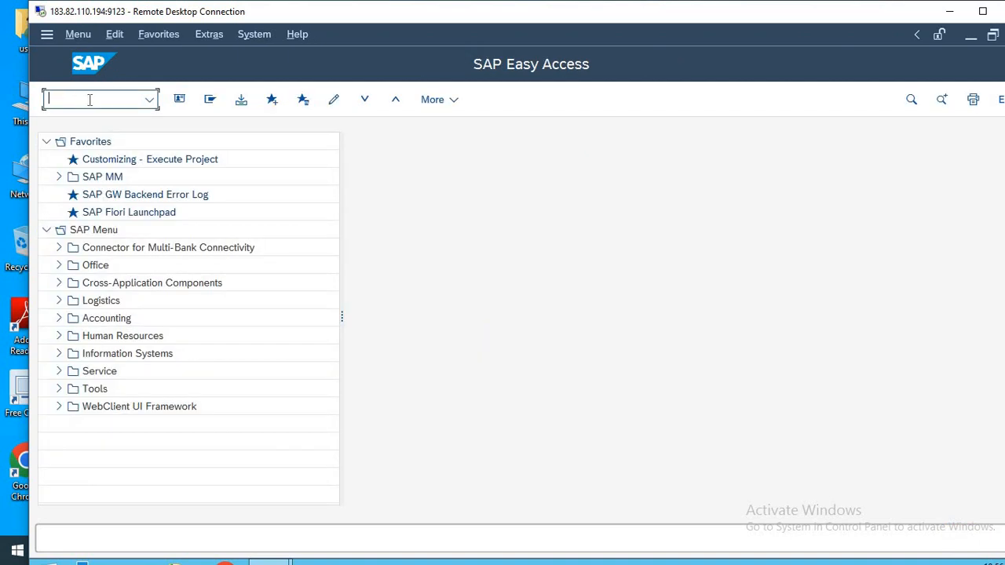
{"action": "type", "text": "OBC5"}
{"action": "key", "text": "Return"}
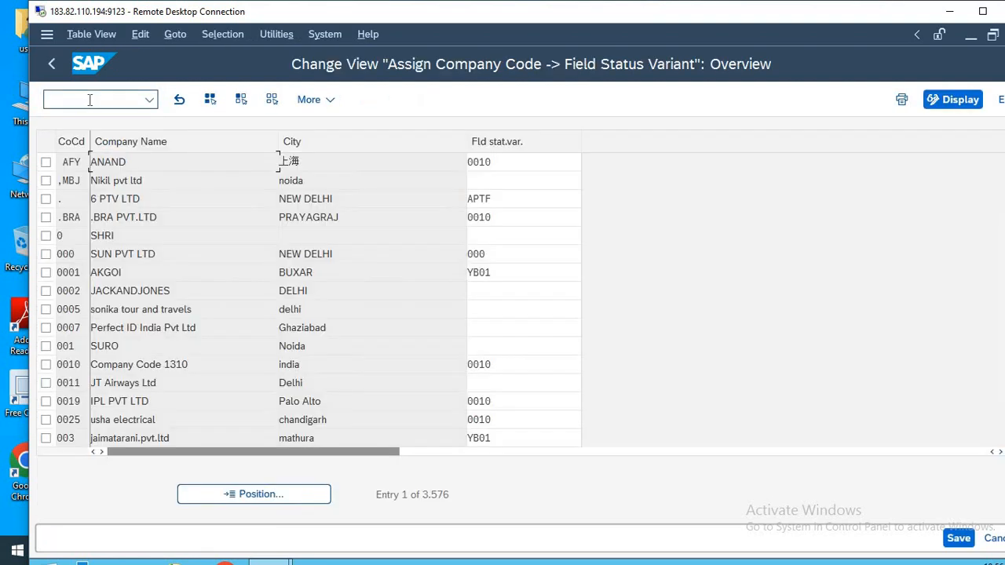
Assign field status variant HLMT to company code HLMT, save the assignment and return to the start screen.
{"action": "left_click", "coordinate": [262, 492]}
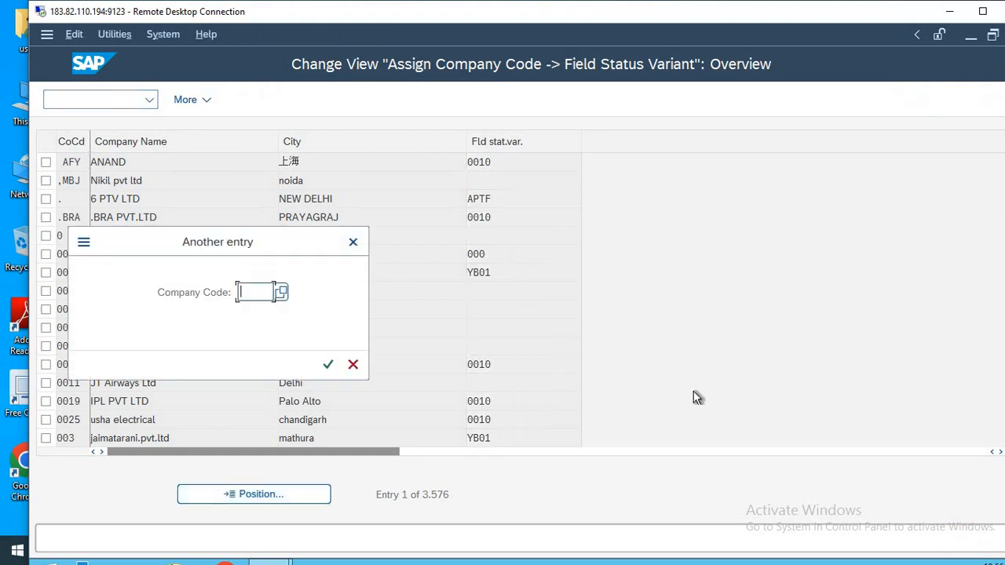
{"action": "type", "text": "HLMT"}
{"action": "key", "text": "Return"}
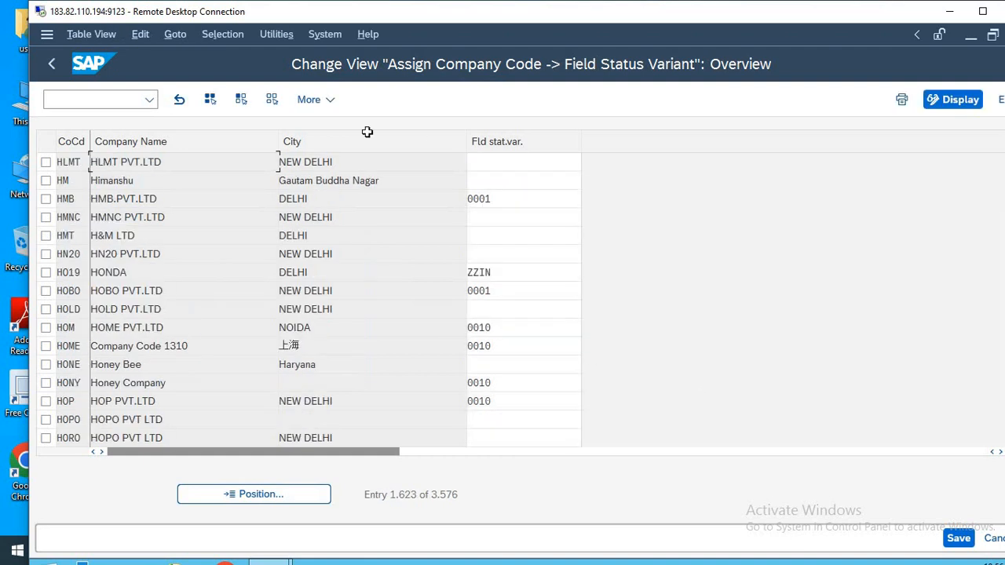
{"action": "left_click", "coordinate": [514, 160]}
{"action": "type", "text": "HLMT"}
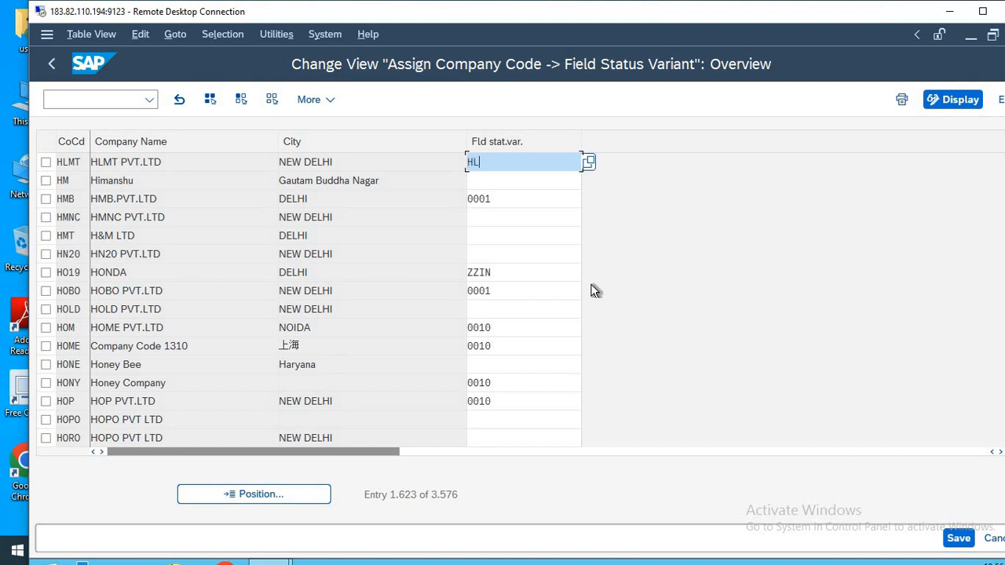
{"action": "left_click", "coordinate": [956, 539]}
{"action": "key", "text": "Return"}
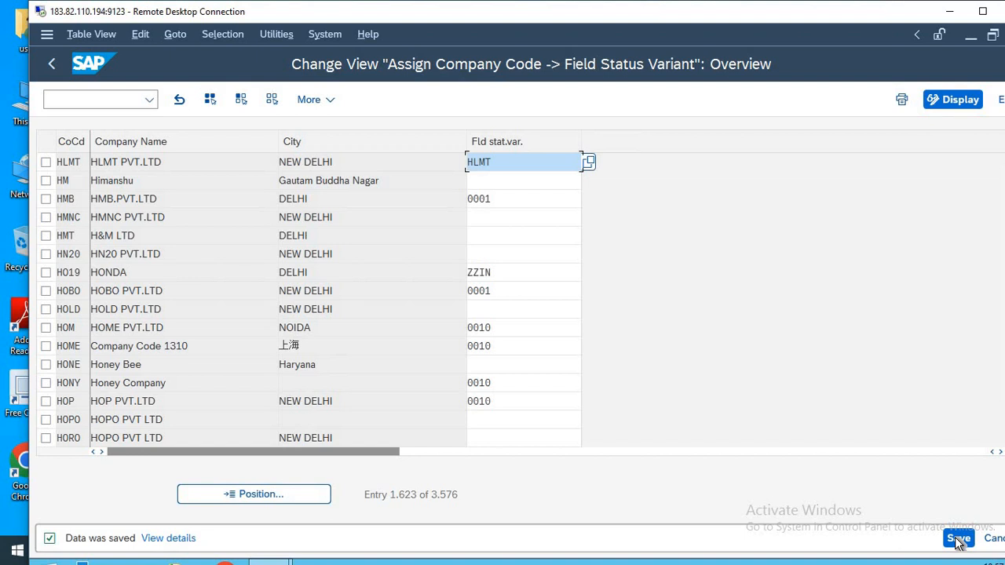
{"action": "key", "text": "F3"}
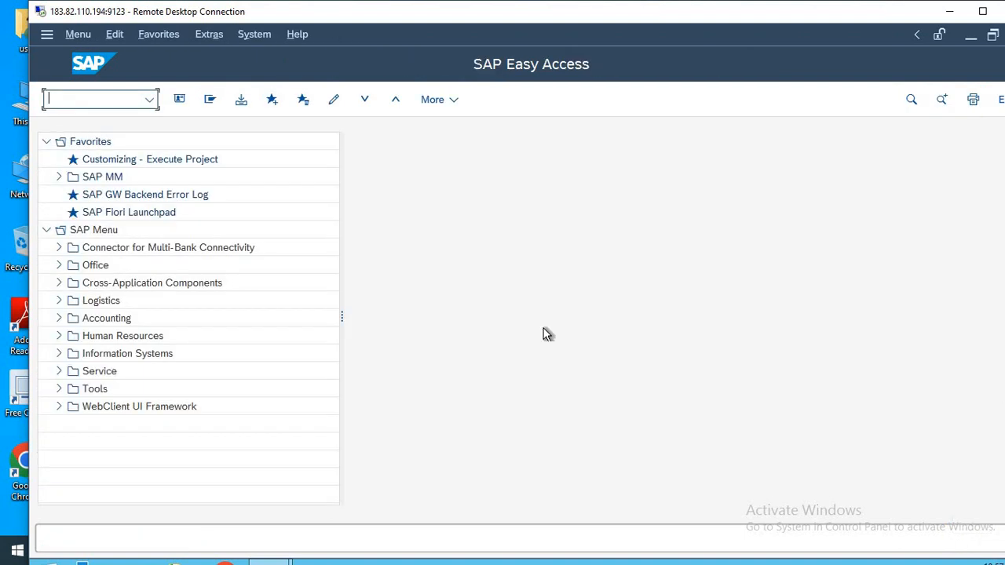
Switch to the Notepad list and add the line 16-OBA7 beneath 15-OBC5, separated by a blank line.
{"action": "key", "text": "alt+Tab"}
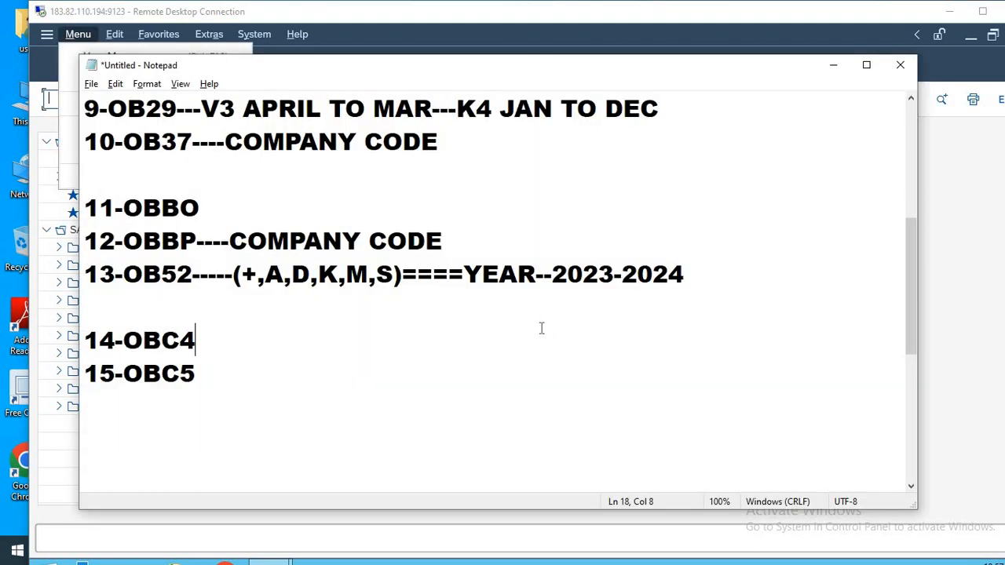
{"action": "key", "text": "Return"}
{"action": "key", "text": "Return"}
{"action": "key", "text": "Return"}
{"action": "key", "text": "Return"}
{"action": "key", "text": "Return"}
{"action": "key", "text": "Return"}
{"action": "key", "text": "Return"}
{"action": "key", "text": "Return"}
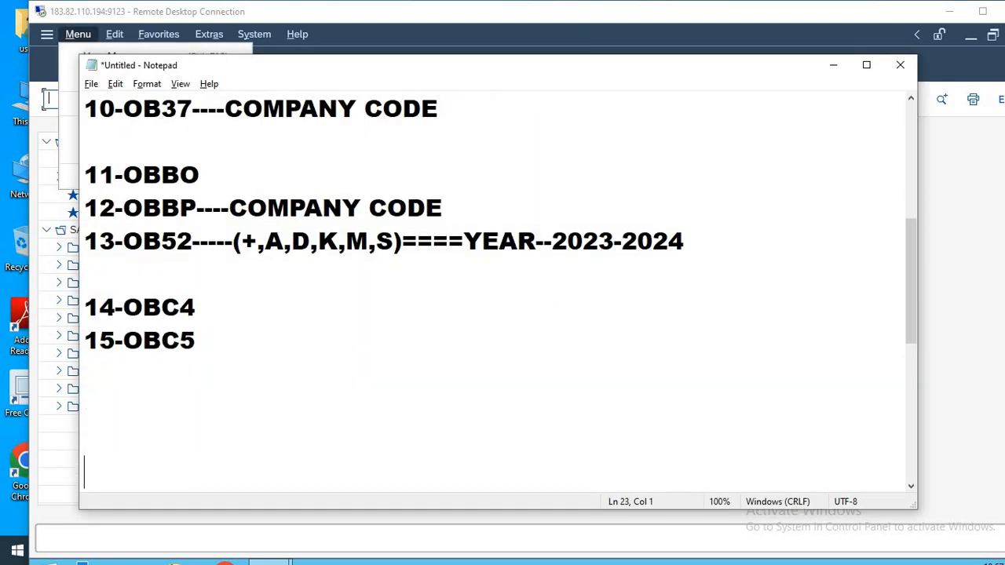
{"action": "key", "text": "Return"}
{"action": "key", "text": "Return"}
{"action": "key", "text": "Up"}
{"action": "key", "text": "Up"}
{"action": "key", "text": "Up"}
{"action": "key", "text": "Up"}
{"action": "key", "text": "Up"}
{"action": "key", "text": "Up"}
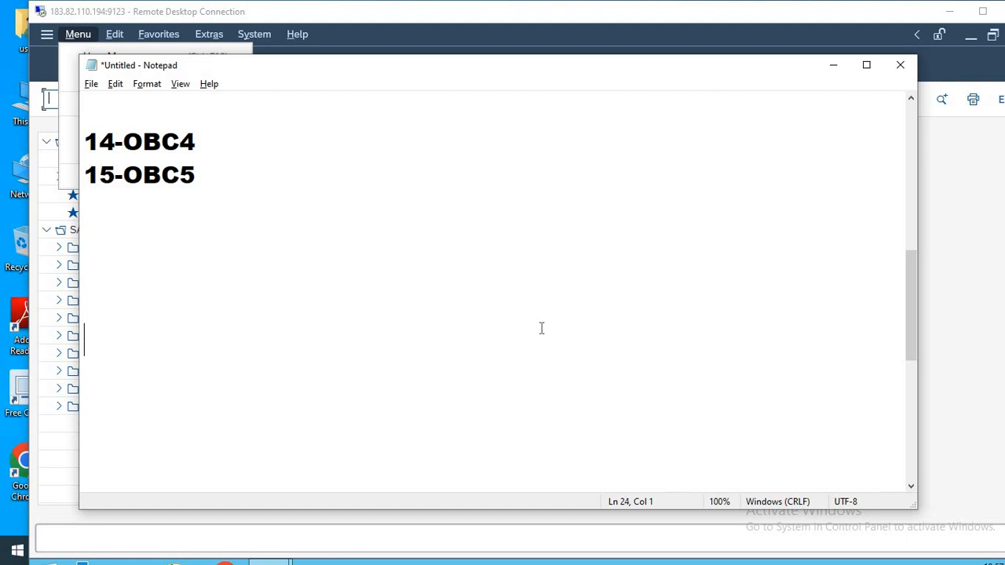
{"action": "key", "text": "Up"}
{"action": "type", "text": "16-O"}
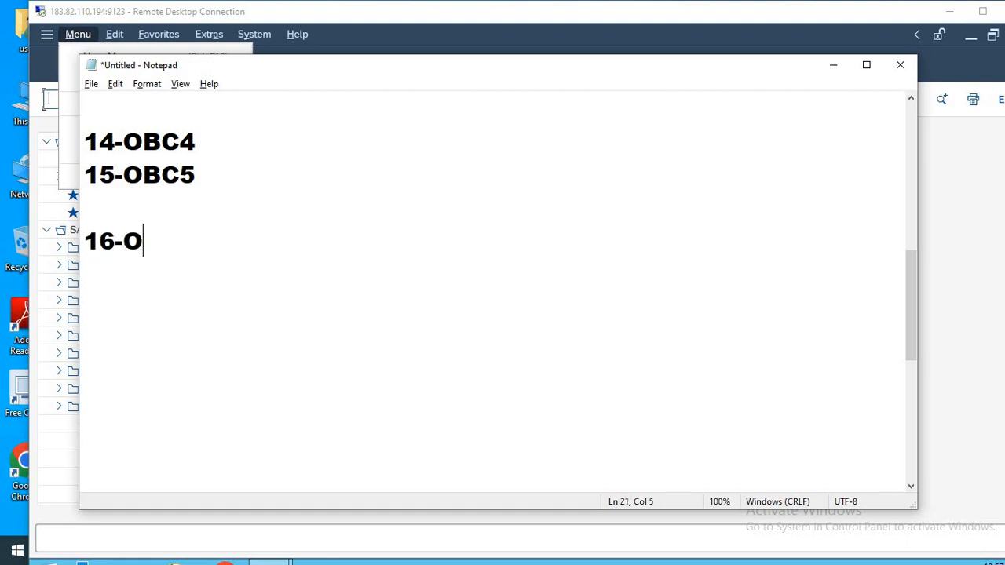
{"action": "type", "text": "BA7"}
{"action": "key", "text": "Return"}
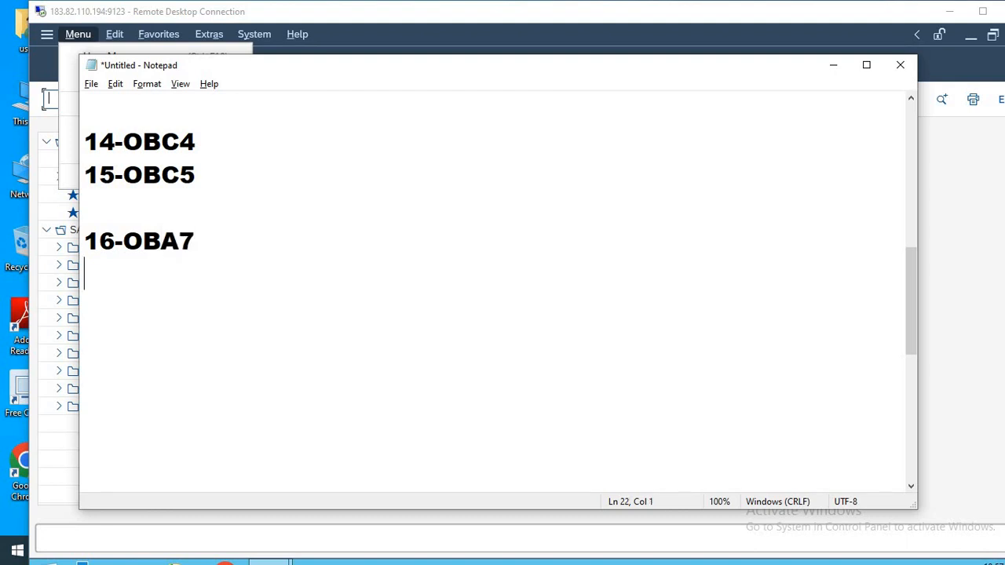
Add the line 17-OBH1 below 16-OBA7 in the notes.
{"action": "type", "text": "17-OBA4"}
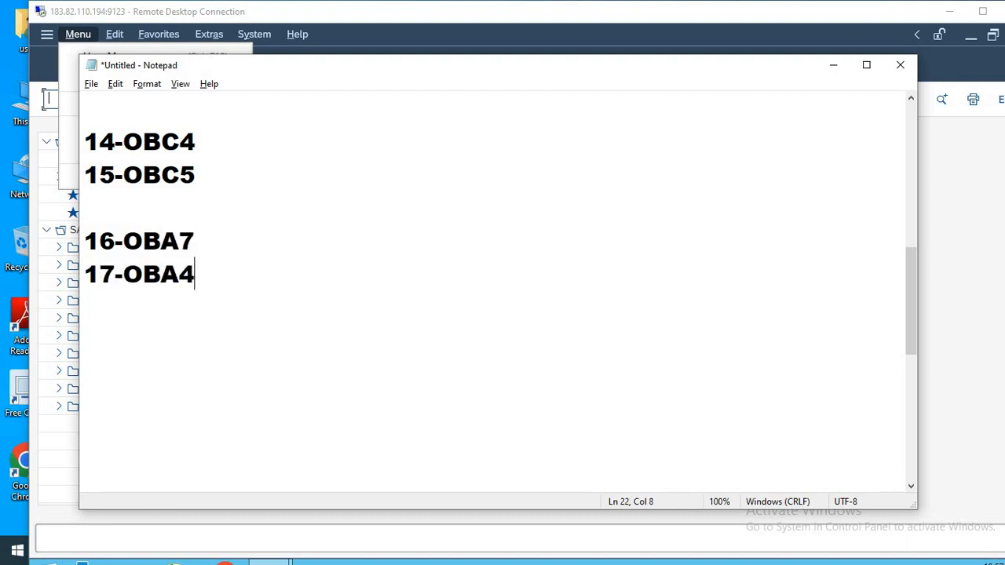
{"action": "key", "text": "BackSpace"}
{"action": "key", "text": "BackSpace"}
{"action": "type", "text": "H1"}
{"action": "left_click", "coordinate": [202, 236]}
{"action": "key", "text": "shift+Home"}
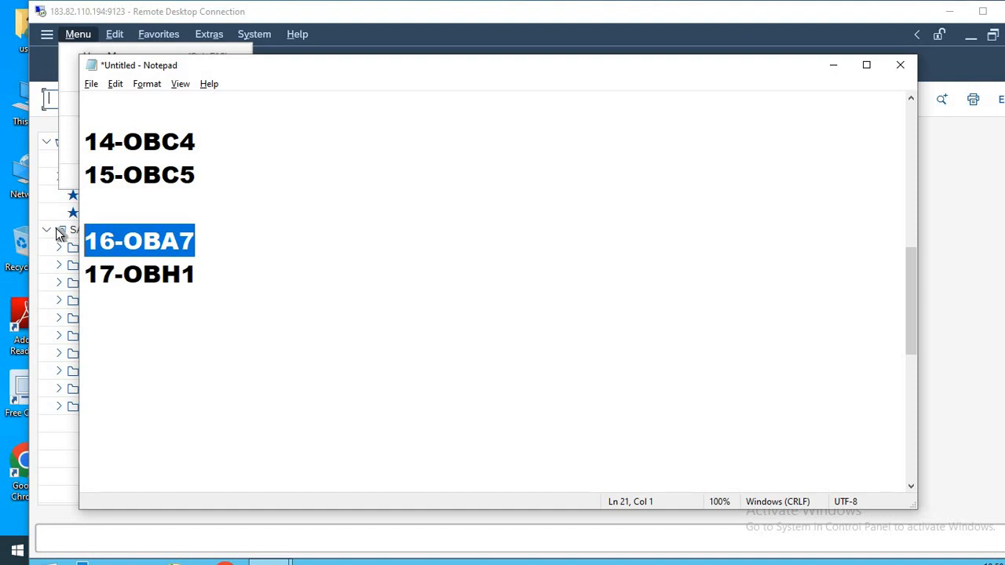
{"action": "left_click", "coordinate": [216, 231]}
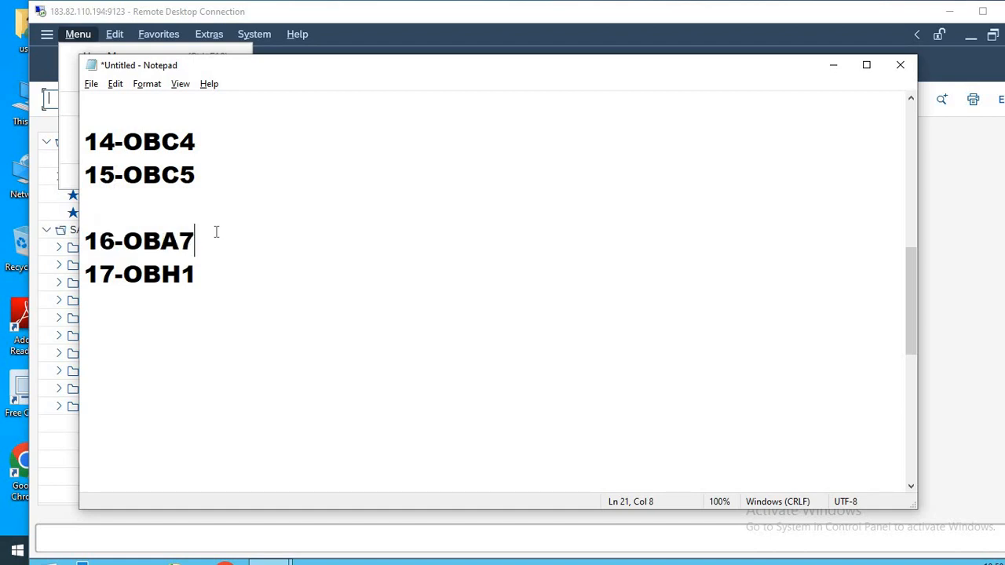
Switch back to SAP and open the document types overview with transaction OBA7.
{"action": "key", "text": "alt+Tab"}
{"action": "left_click", "coordinate": [216, 232]}
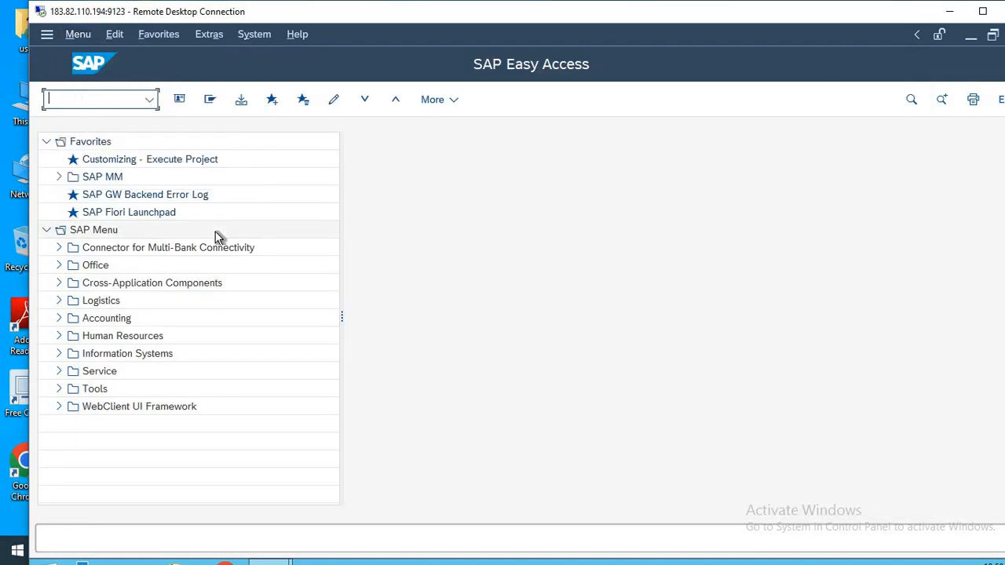
{"action": "type", "text": "OBA7"}
{"action": "key", "text": "Return"}
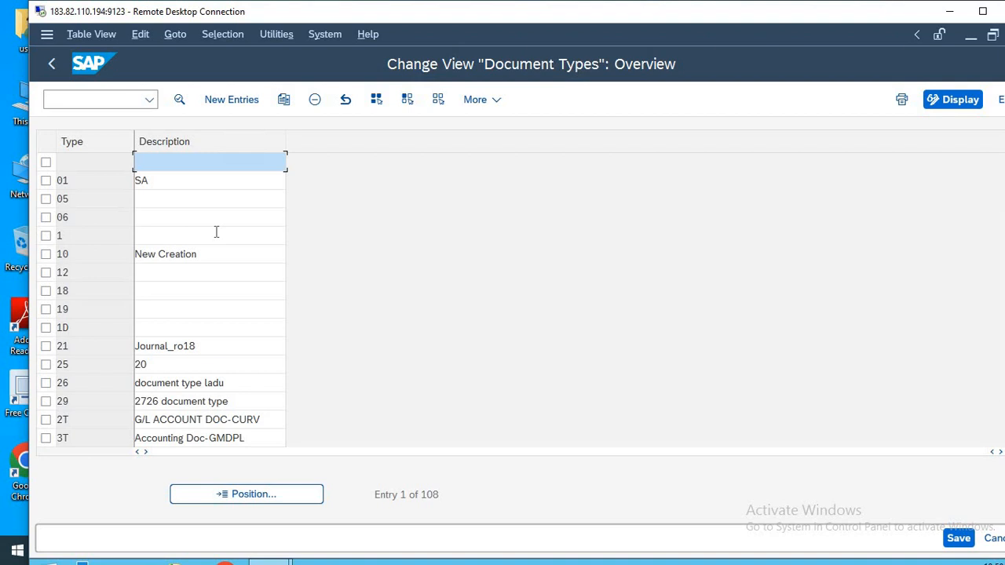
Locate document type SA, view its details and return to the start screen.
{"action": "left_click", "coordinate": [289, 495]}
{"action": "type", "text": "SA"}
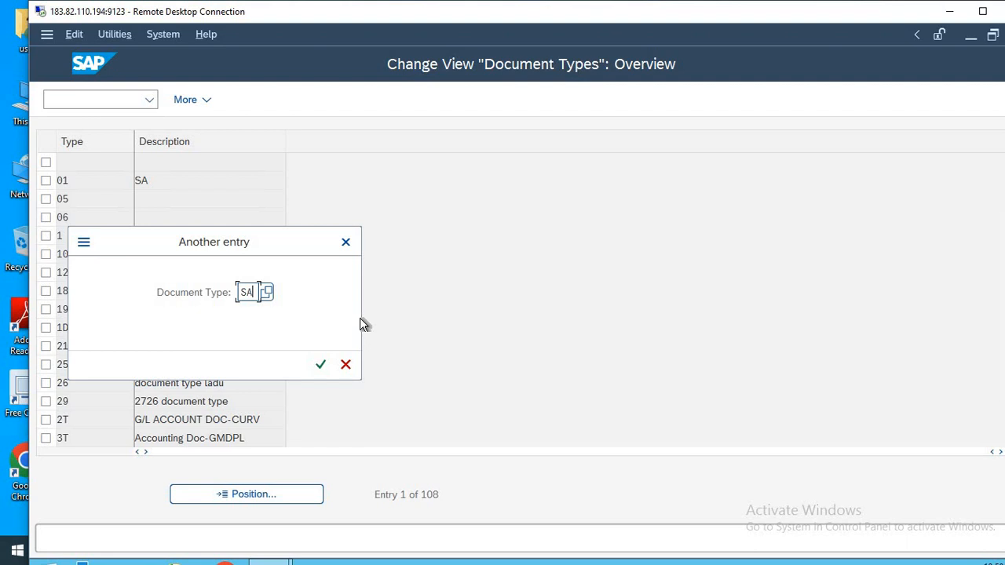
{"action": "key", "text": "Return"}
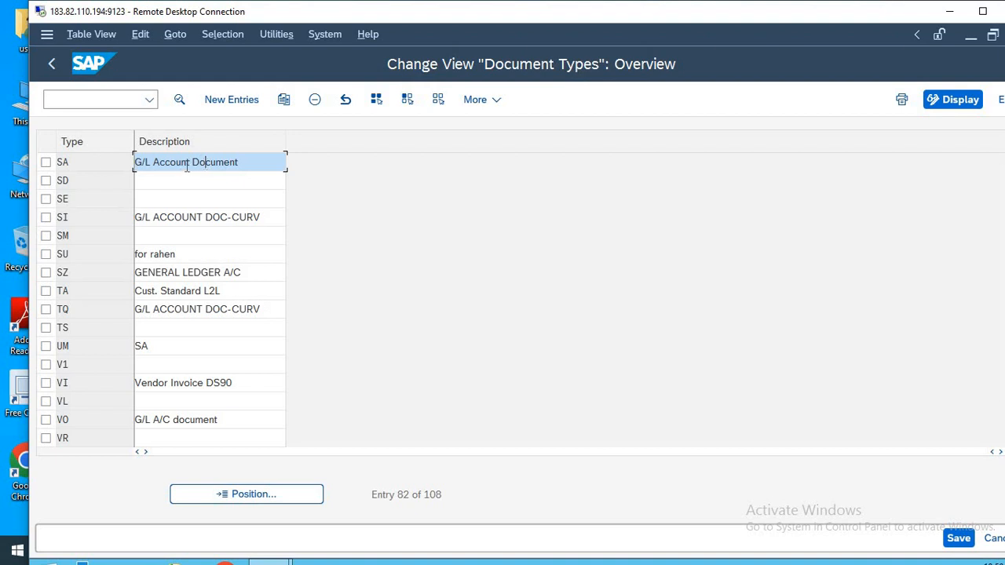
{"action": "double_click", "coordinate": [186, 167]}
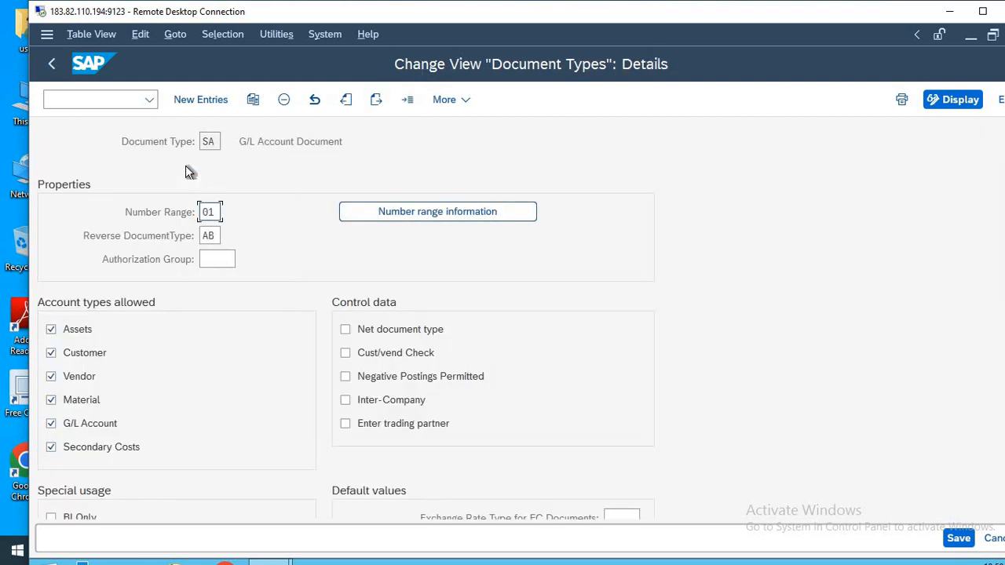
{"action": "key", "text": "F3"}
{"action": "key", "text": "F3"}
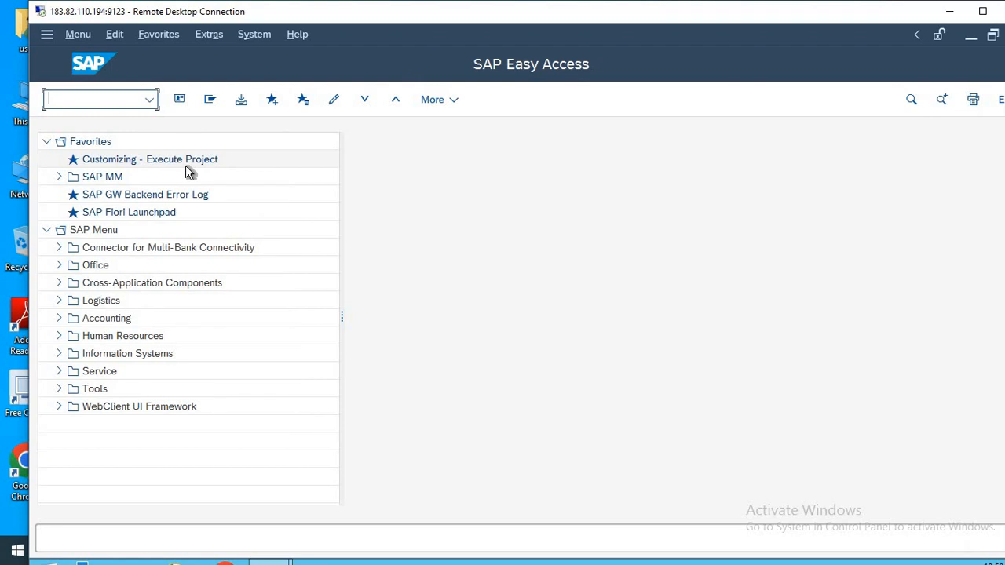
Reopen transaction OBA7, locate document type SA and open its details.
{"action": "type", "text": "OBA7"}
{"action": "key", "text": "Return"}
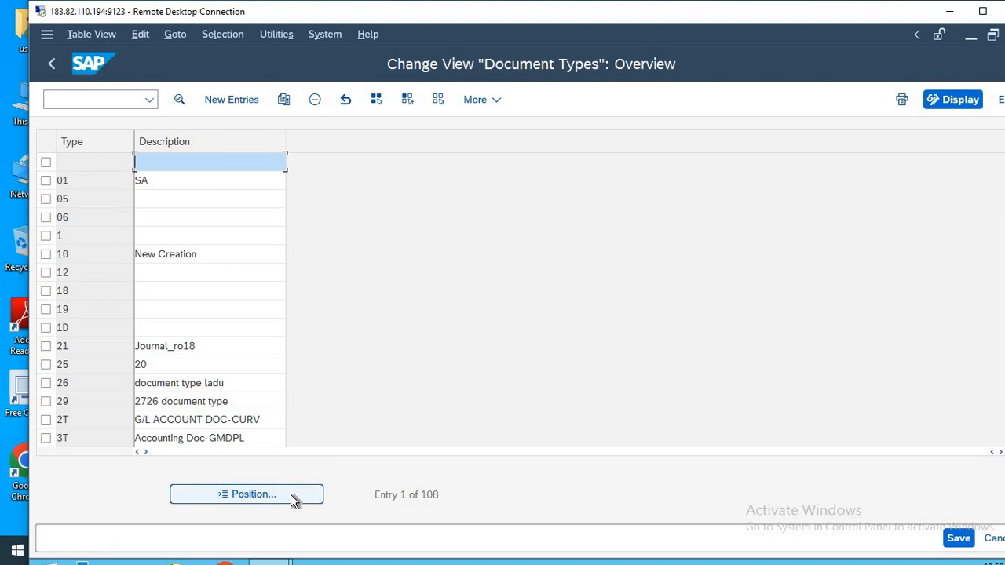
{"action": "left_click", "coordinate": [290, 496]}
{"action": "type", "text": "S"}
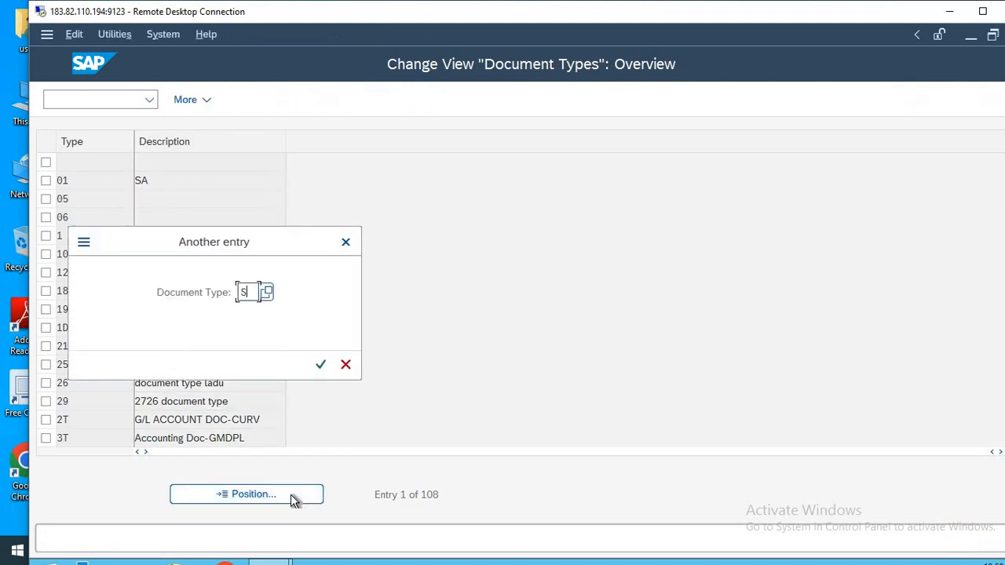
{"action": "type", "text": "A"}
{"action": "key", "text": "Return"}
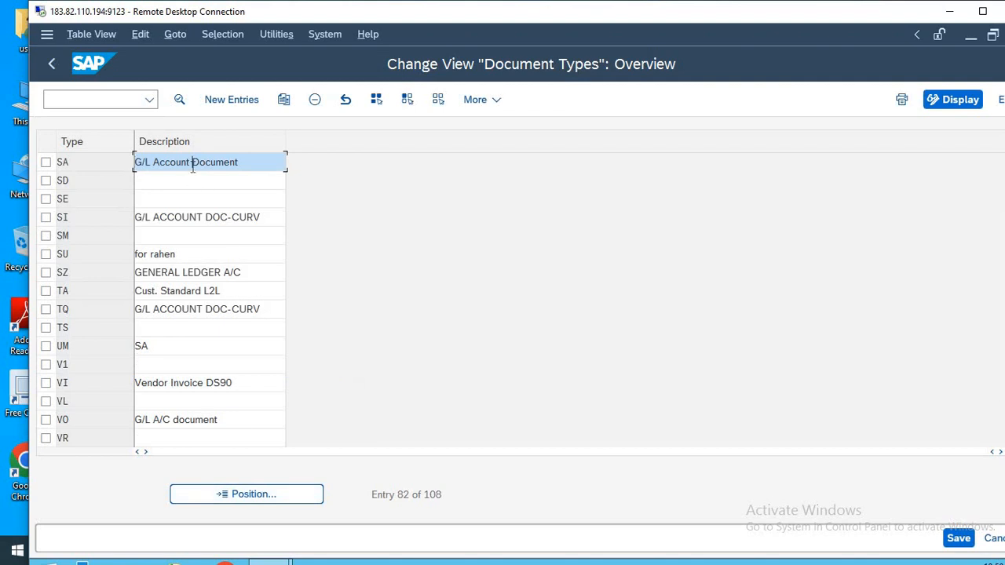
{"action": "double_click", "coordinate": [238, 166]}
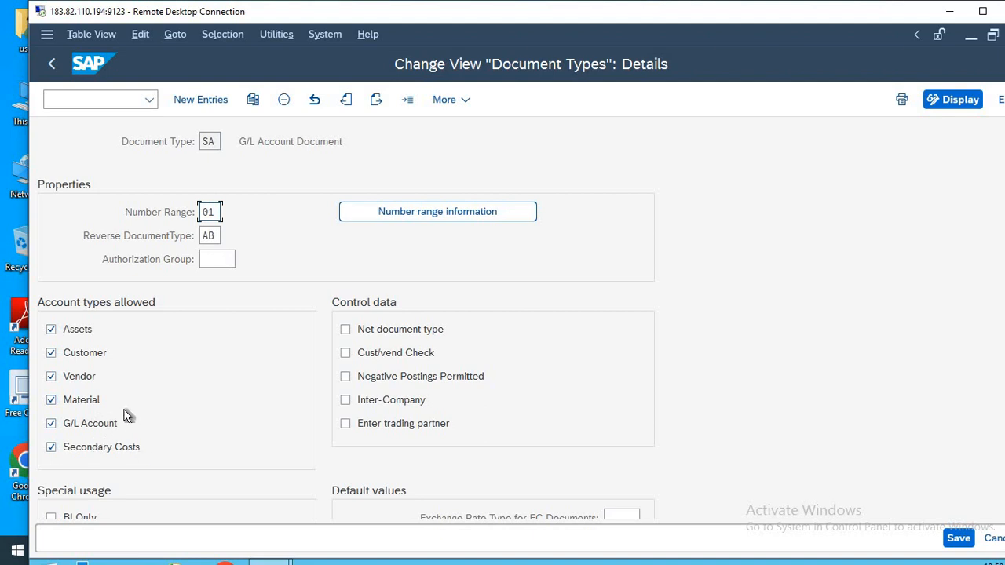
Open the number range information of document type SA and edit the intervals for company code HLMT.
{"action": "left_click", "coordinate": [393, 209]}
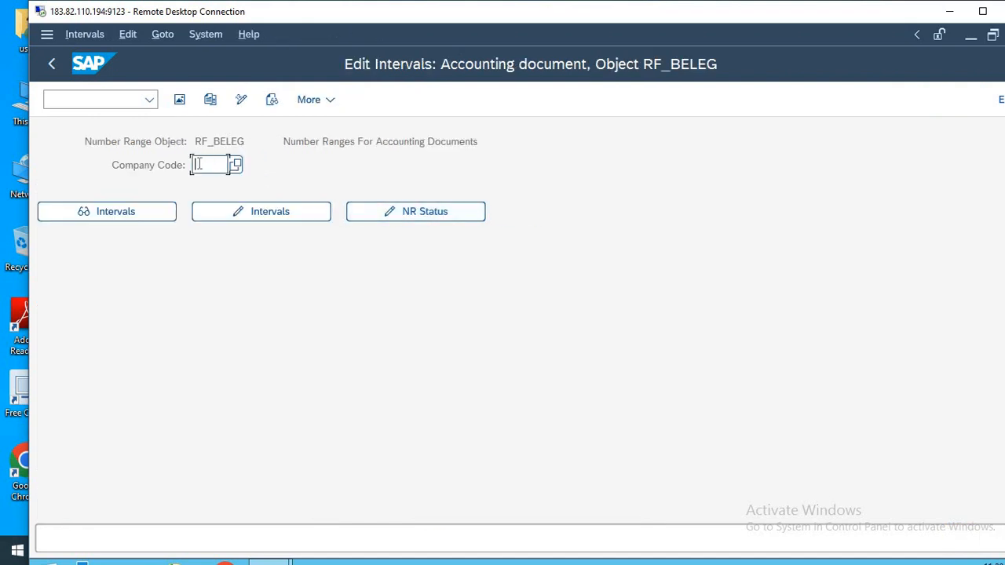
{"action": "type", "text": "HLMT"}
{"action": "left_click", "coordinate": [267, 212]}
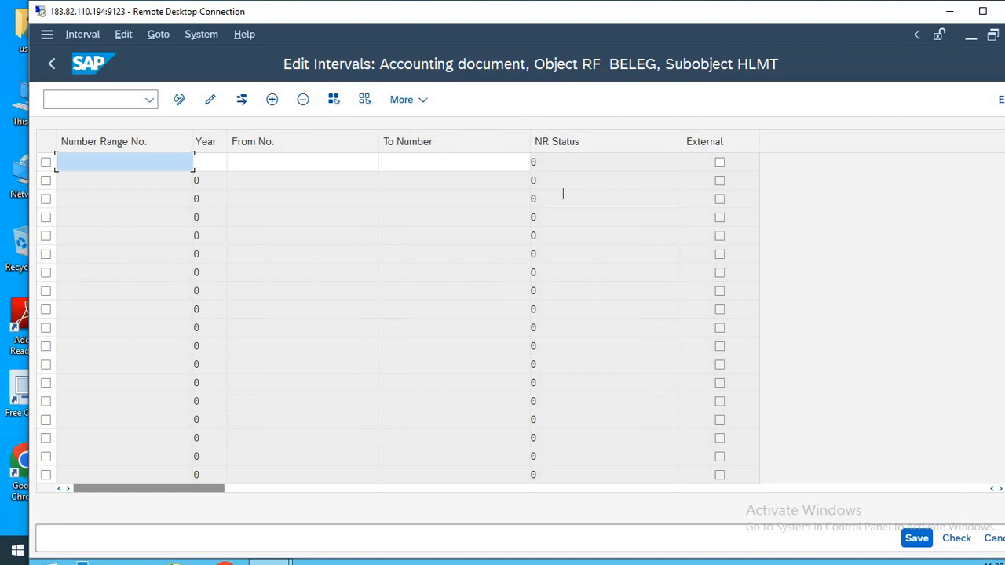
Try entering number range 1 for year 2023 from 1 to 12000, and leave to the start screen without saving.
{"action": "type", "text": "1"}
{"action": "key", "text": "Tab"}
{"action": "type", "text": "20"}
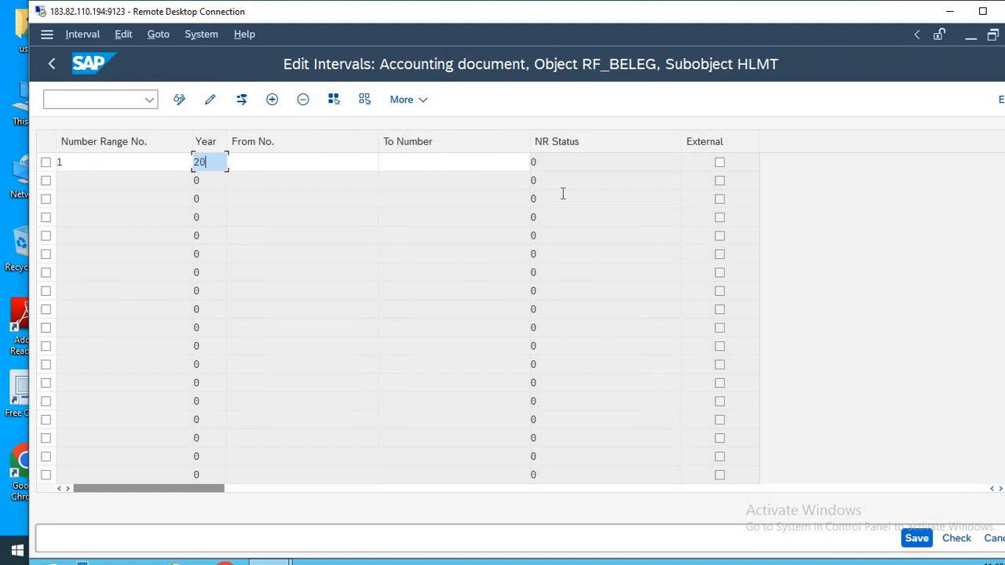
{"action": "type", "text": "3"}
{"action": "key", "text": "BackSpace"}
{"action": "type", "text": "2"}
{"action": "type", "text": "3"}
{"action": "key", "text": "Tab"}
{"action": "type", "text": "1"}
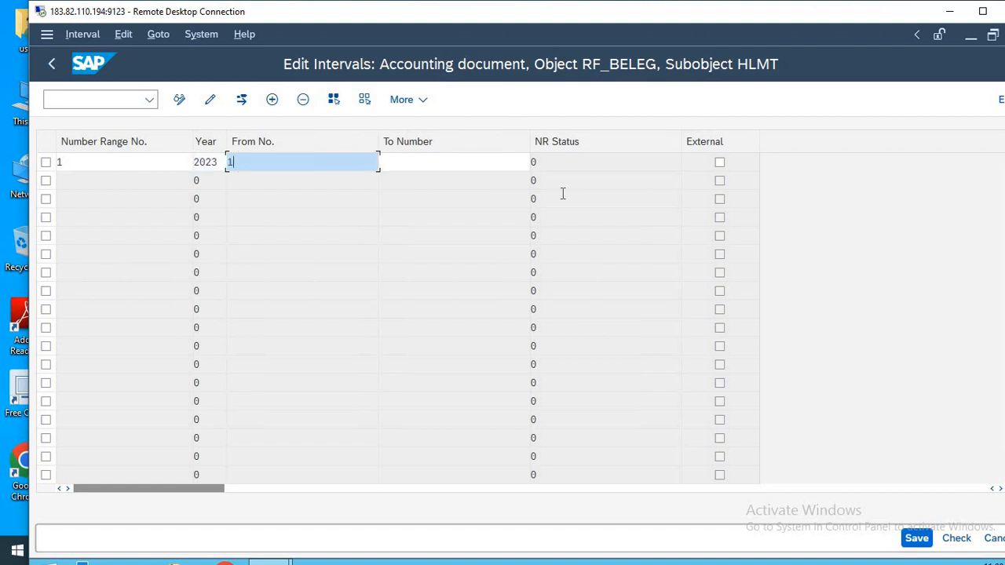
{"action": "key", "text": "Tab"}
{"action": "type", "text": "12"}
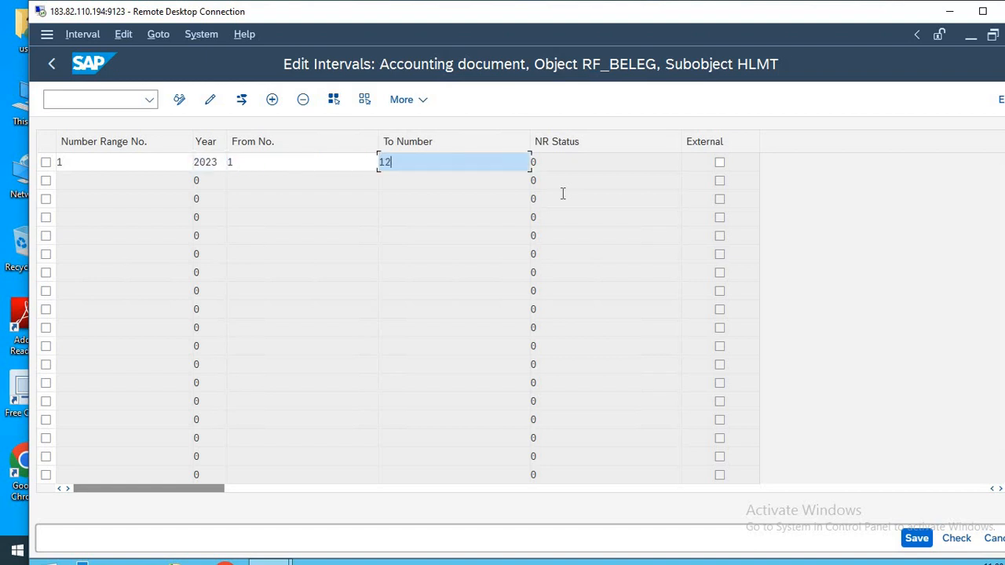
{"action": "type", "text": "000"}
{"action": "left_click", "coordinate": [110, 100]}
{"action": "type", "text": "/n"}
{"action": "key", "text": "Return"}
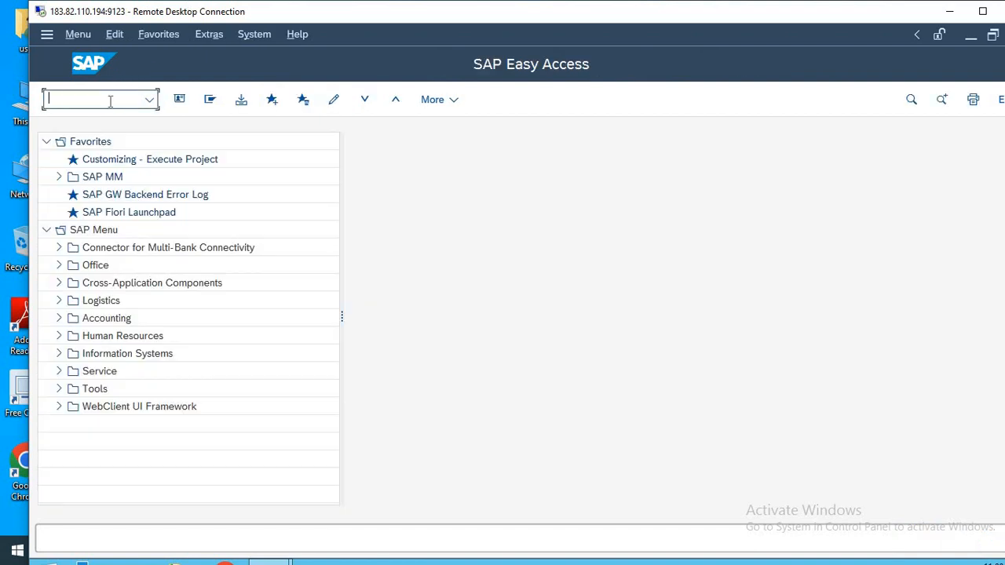
Run transaction OBA7, position to document type SA and open its details.
{"action": "type", "text": "OBA7"}
{"action": "key", "text": "Return"}
{"action": "left_click", "coordinate": [259, 494]}
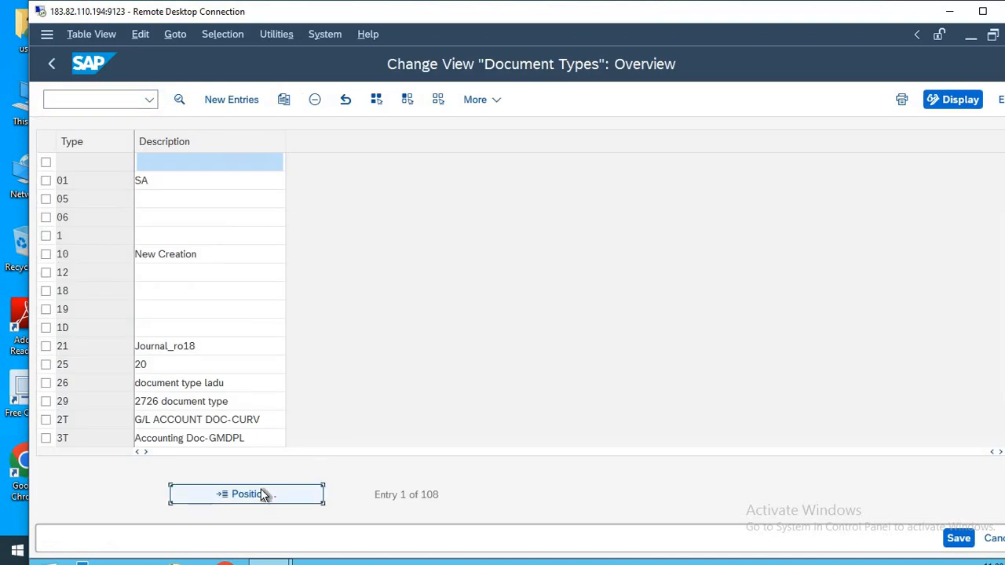
{"action": "type", "text": "SA"}
{"action": "key", "text": "Return"}
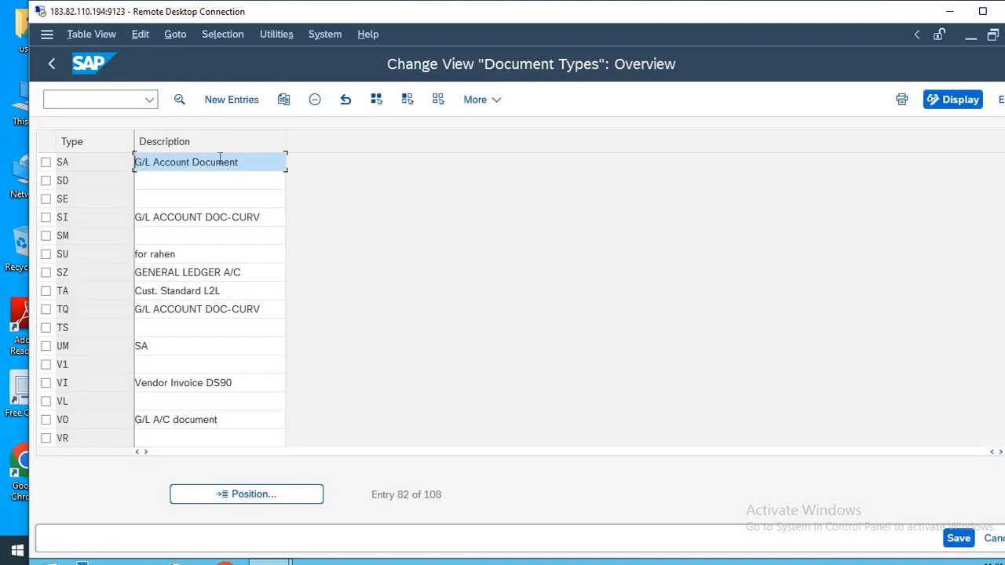
{"action": "double_click", "coordinate": [220, 162]}
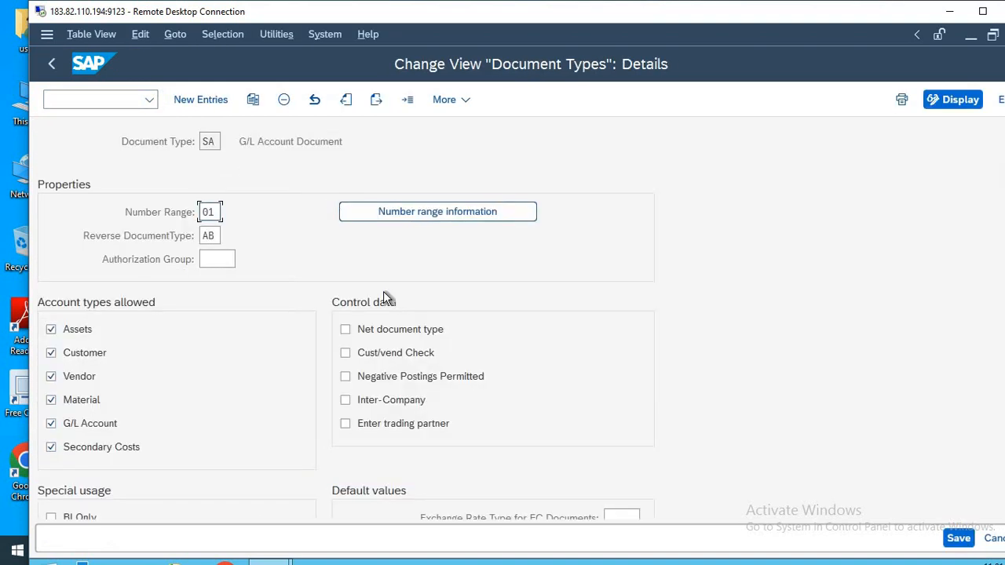
Go to the number range information and open the accounting document intervals of company code HLMT for editing.
{"action": "left_click", "coordinate": [410, 211]}
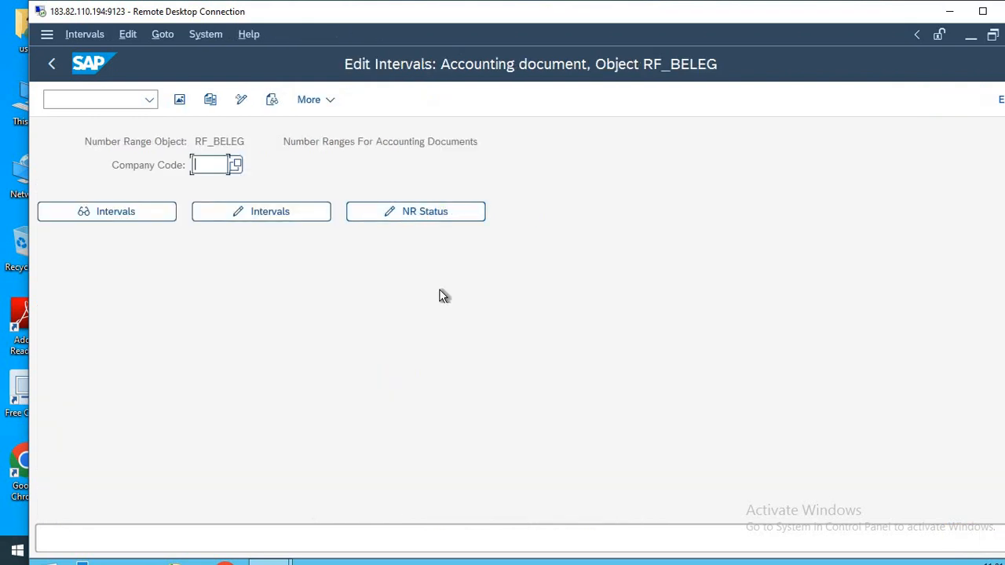
{"action": "type", "text": "HLMT"}
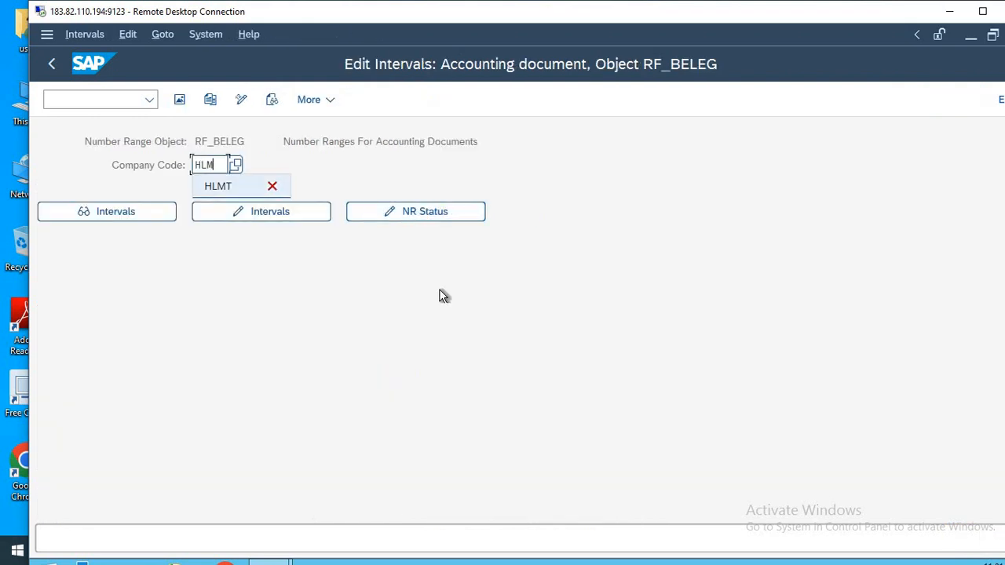
{"action": "left_click", "coordinate": [287, 211]}
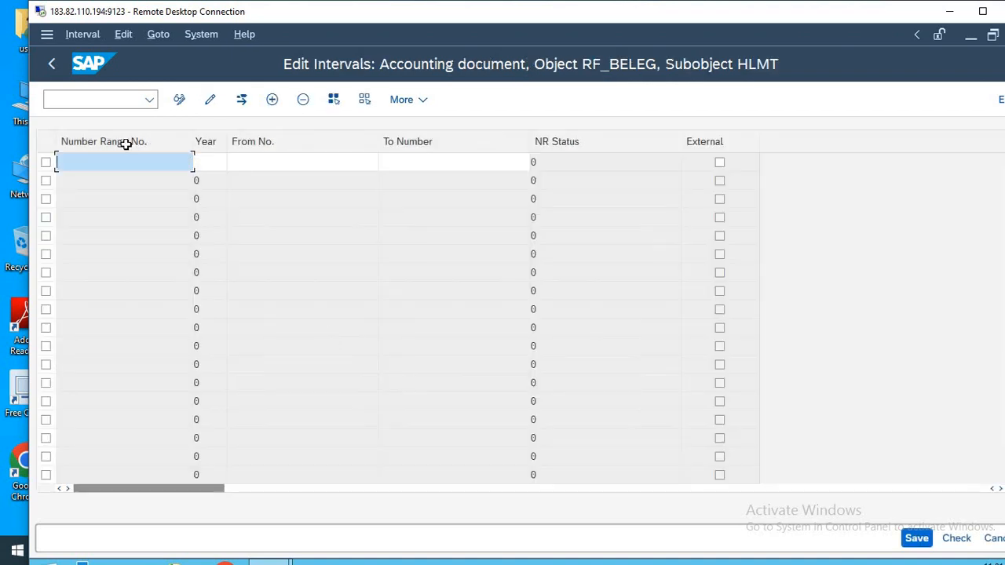
Leave the interval editing of company code HLMT and return to the start screen.
{"action": "left_click", "coordinate": [105, 97]}
{"action": "type", "text": "/n"}
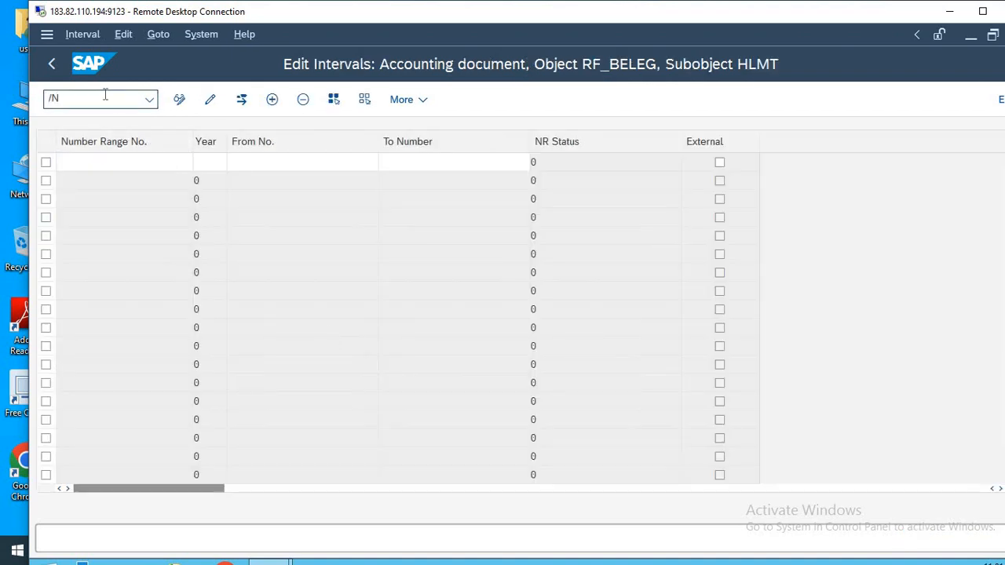
{"action": "key", "text": "Return"}
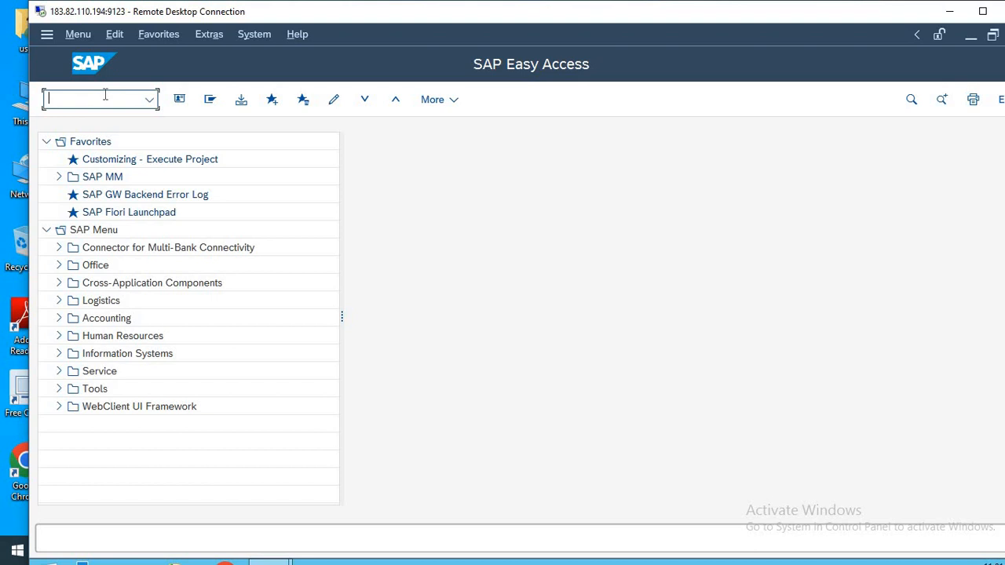
Check the transaction list in Notepad, switch back to SAP and run transaction OBH1.
{"action": "key", "text": "alt+Tab"}
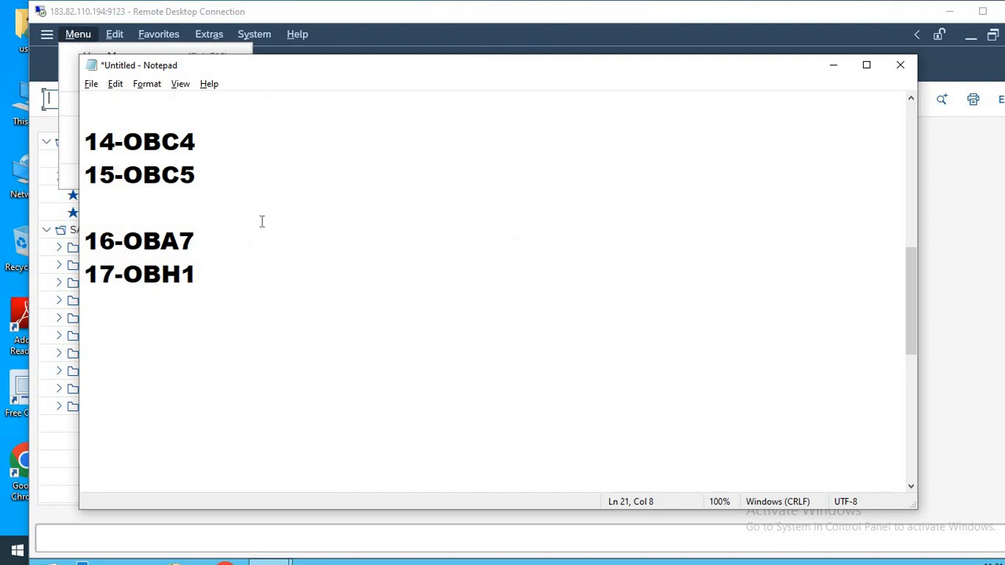
{"action": "left_click", "coordinate": [218, 283]}
{"action": "key", "text": "alt+Tab"}
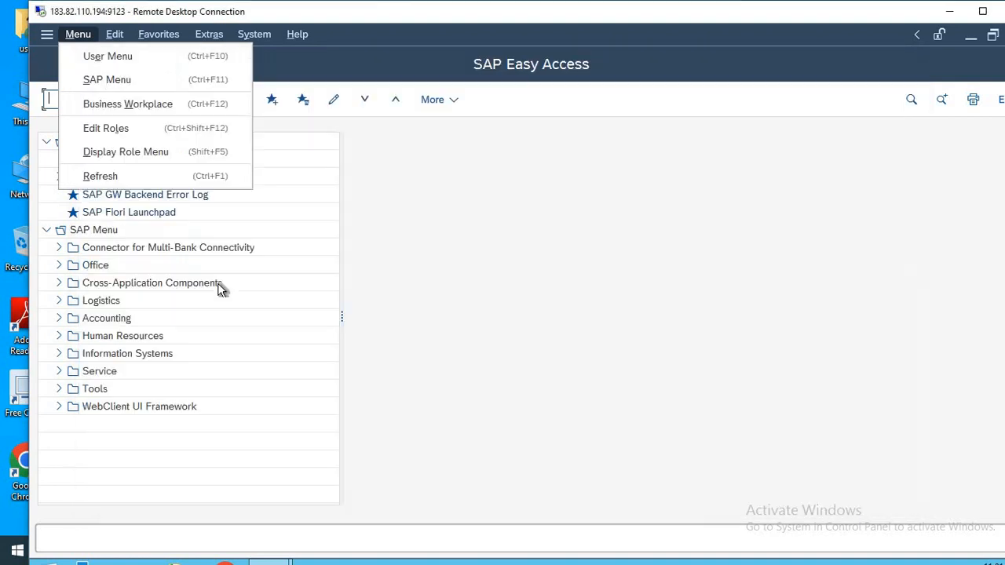
{"action": "key", "text": "Escape"}
{"action": "type", "text": "OBH"}
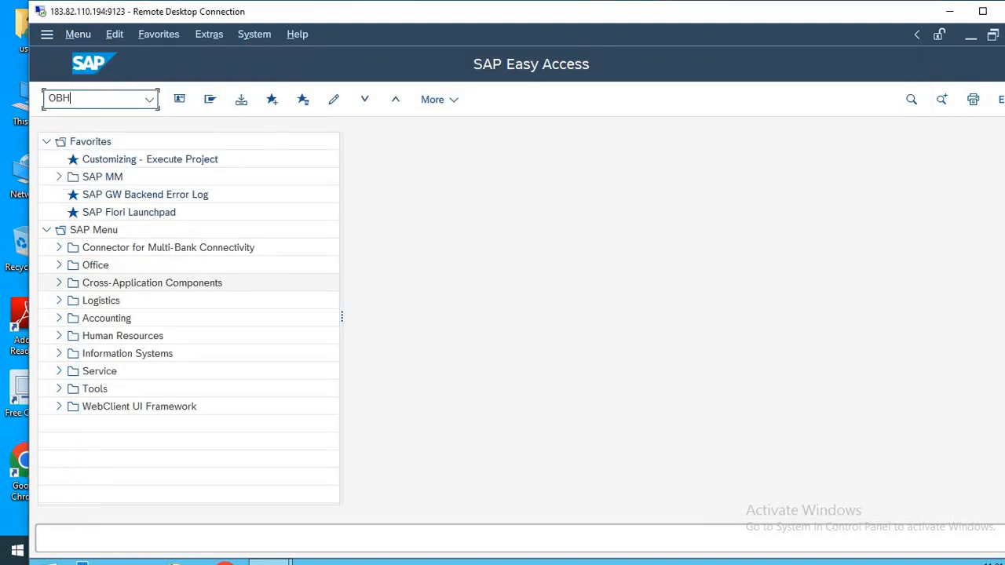
{"action": "type", "text": "1"}
{"action": "key", "text": "Return"}
{"action": "key", "text": "Return"}
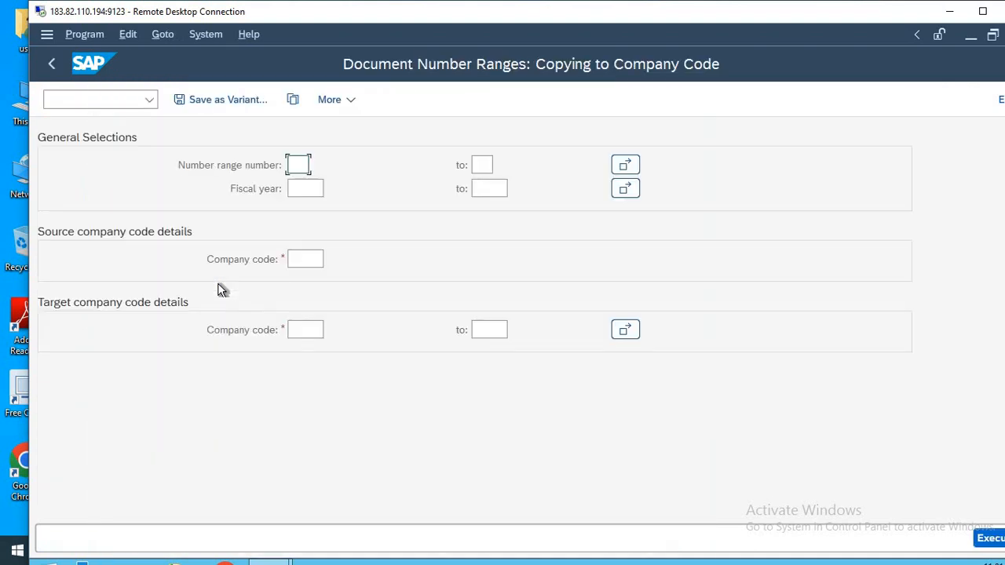
Set up the number range copy with fiscal year 2023, target company code HLMT and source company code 1310.
{"action": "left_click", "coordinate": [322, 188]}
{"action": "type", "text": "2023"}
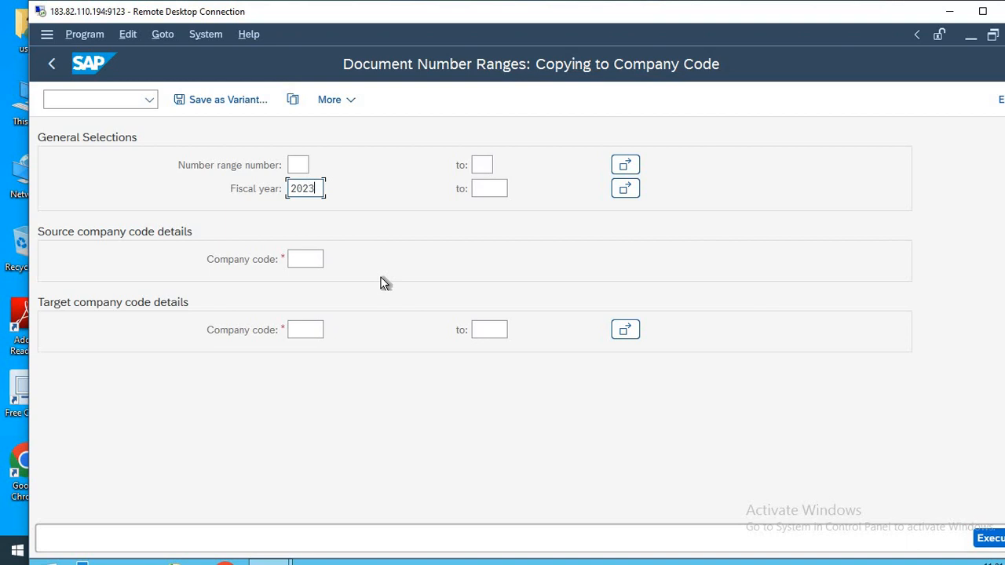
{"action": "left_click", "coordinate": [290, 330]}
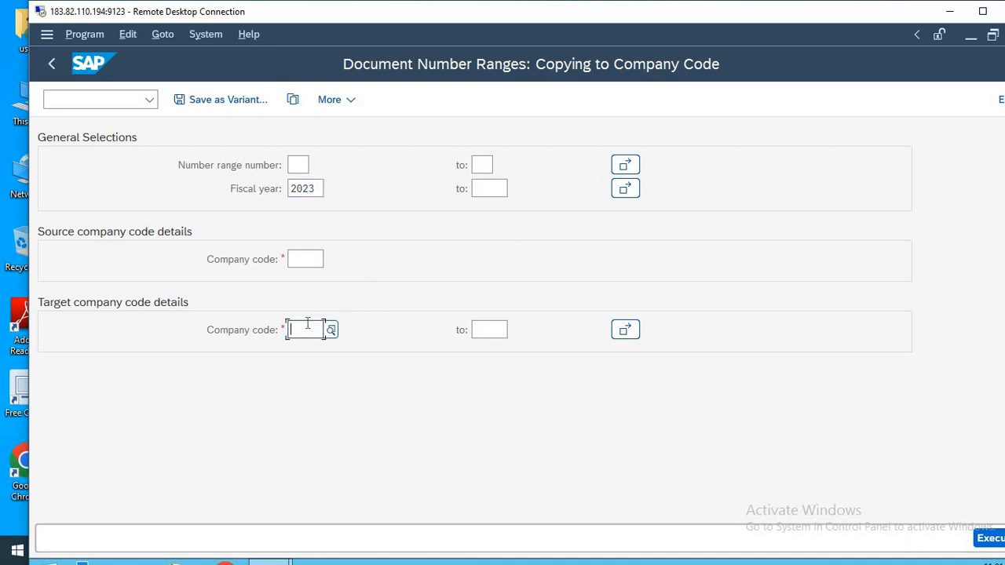
{"action": "type", "text": "HLMT"}
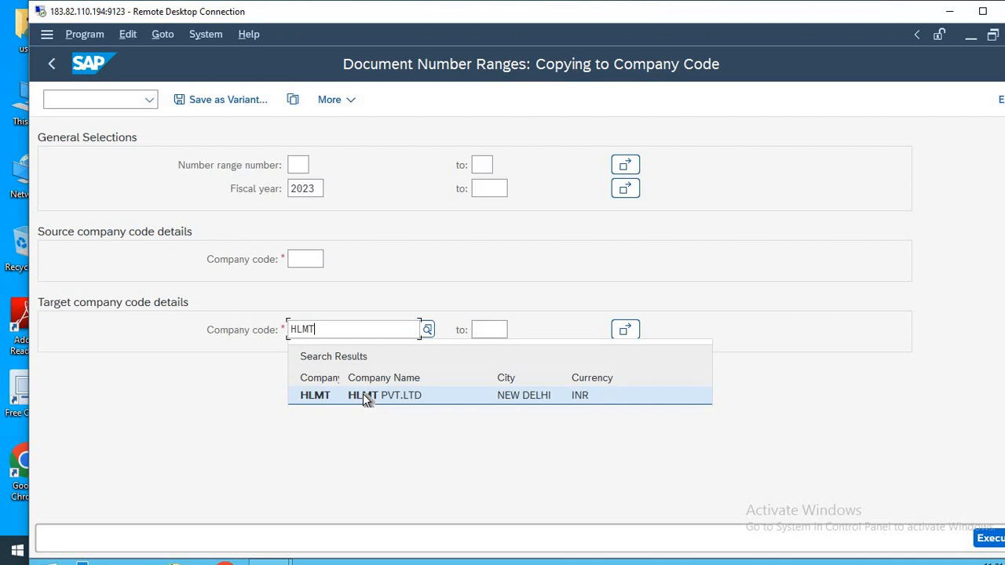
{"action": "left_click", "coordinate": [363, 395]}
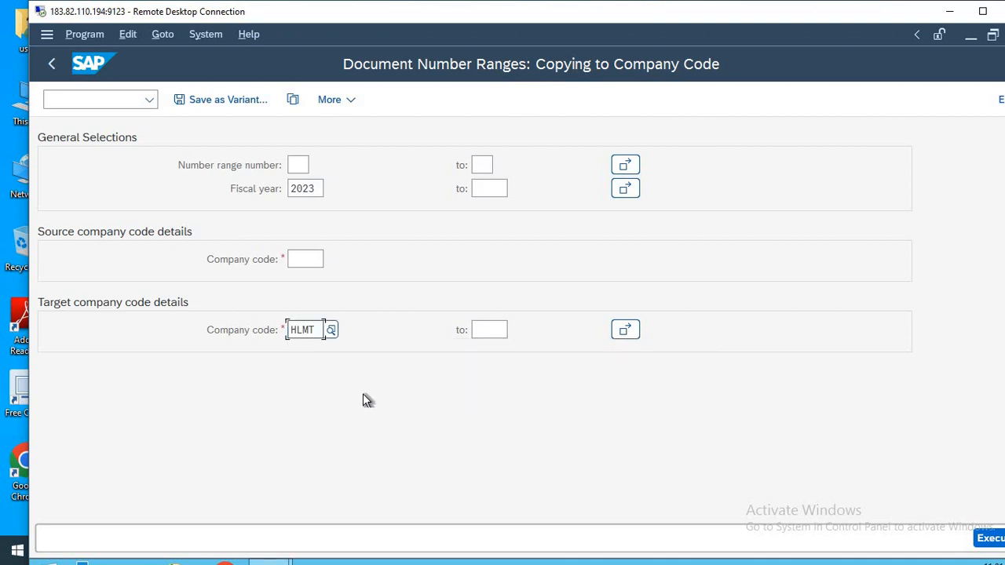
{"action": "left_click", "coordinate": [306, 259]}
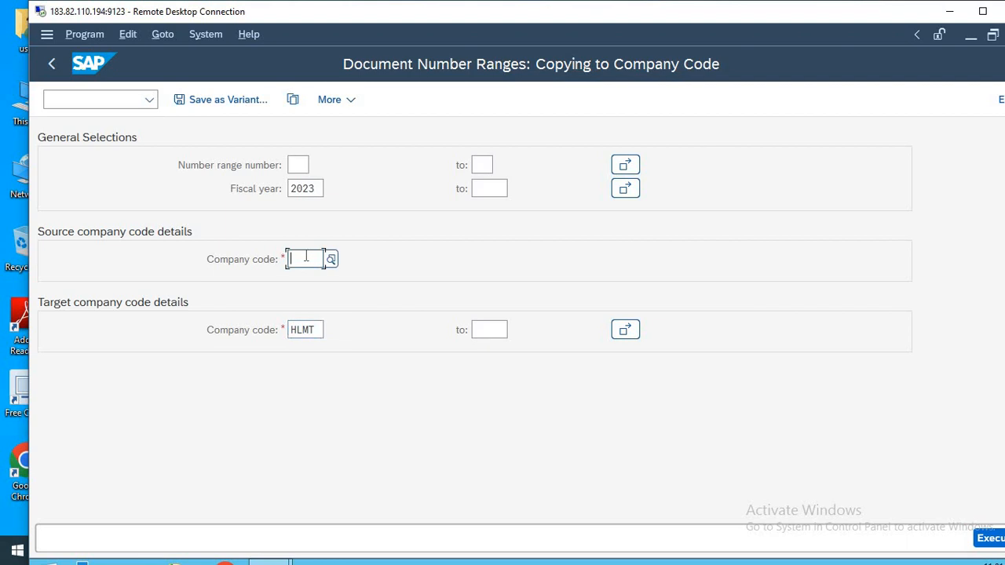
{"action": "type", "text": "1310"}
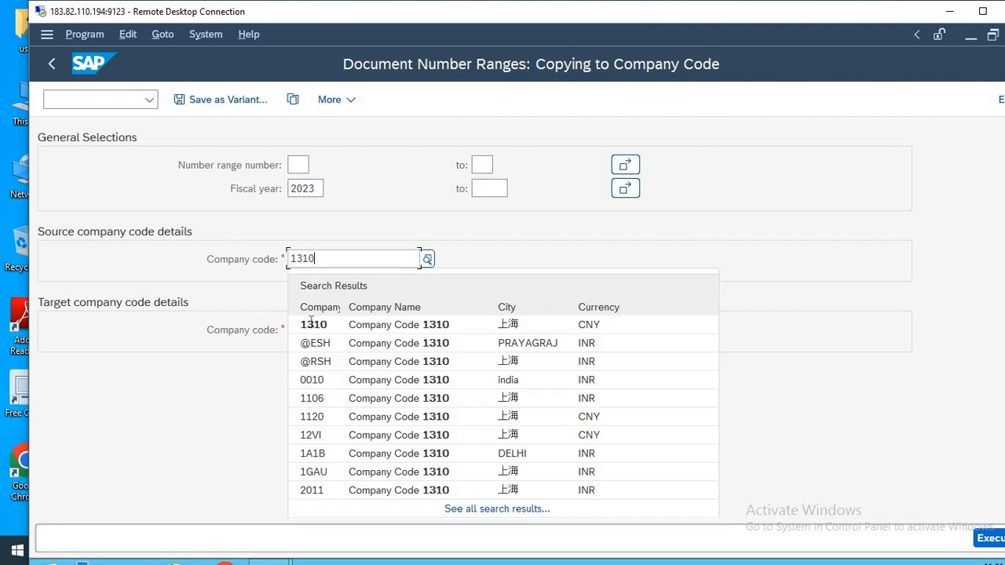
{"action": "left_click", "coordinate": [333, 329]}
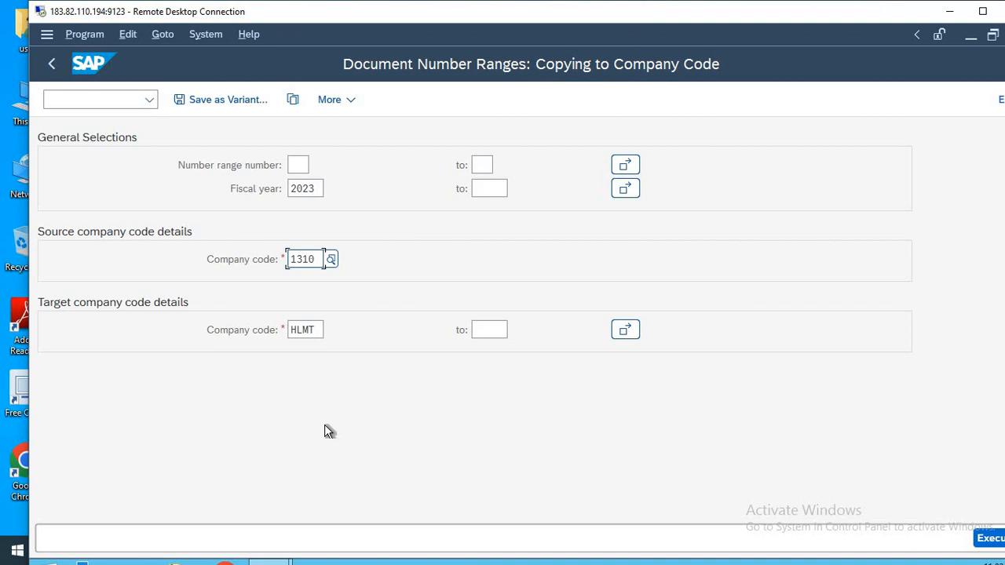
{"action": "double_click", "coordinate": [317, 258]}
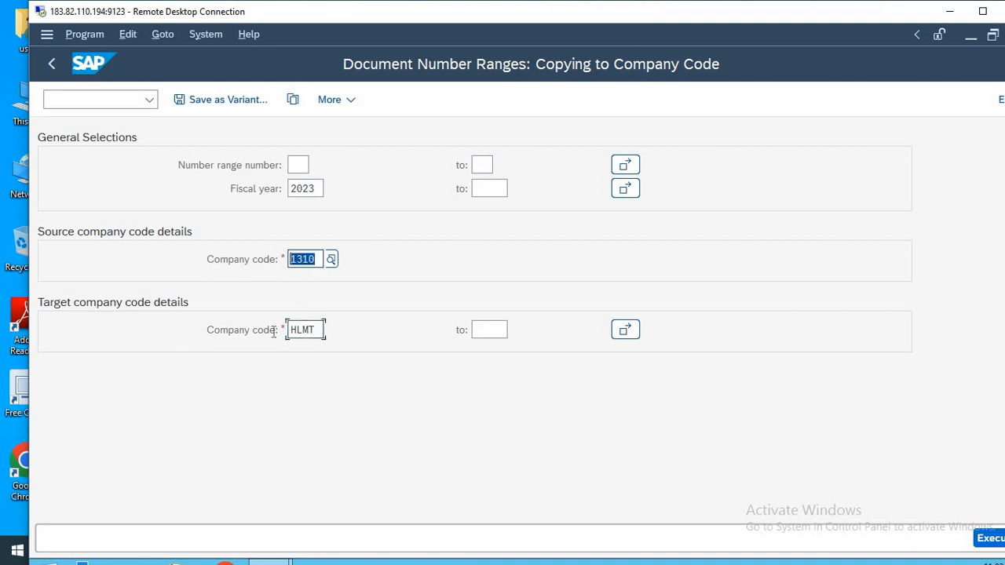
{"action": "double_click", "coordinate": [318, 329]}
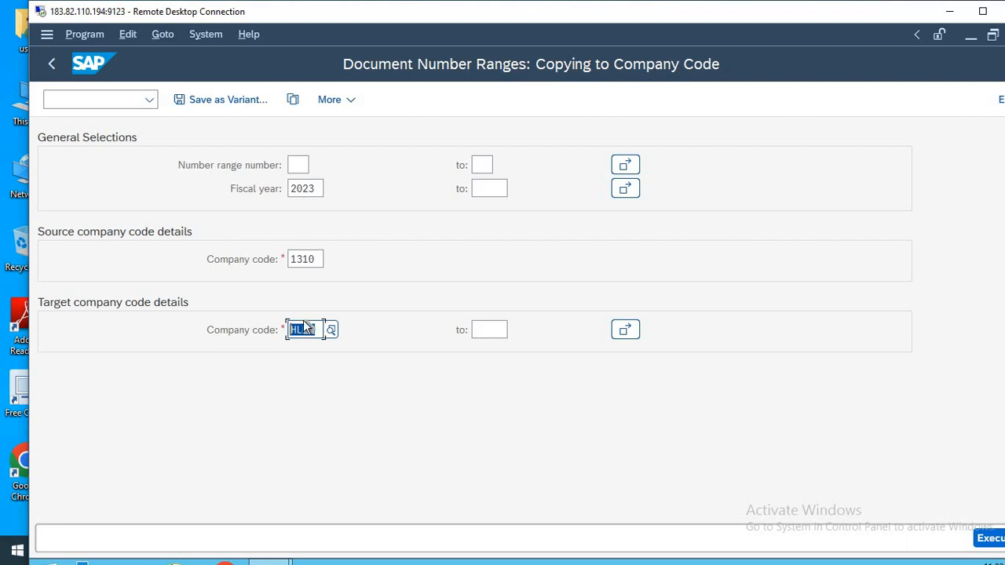
{"action": "left_click_drag", "start_coordinate": [318, 256], "coordinate": [257, 256]}
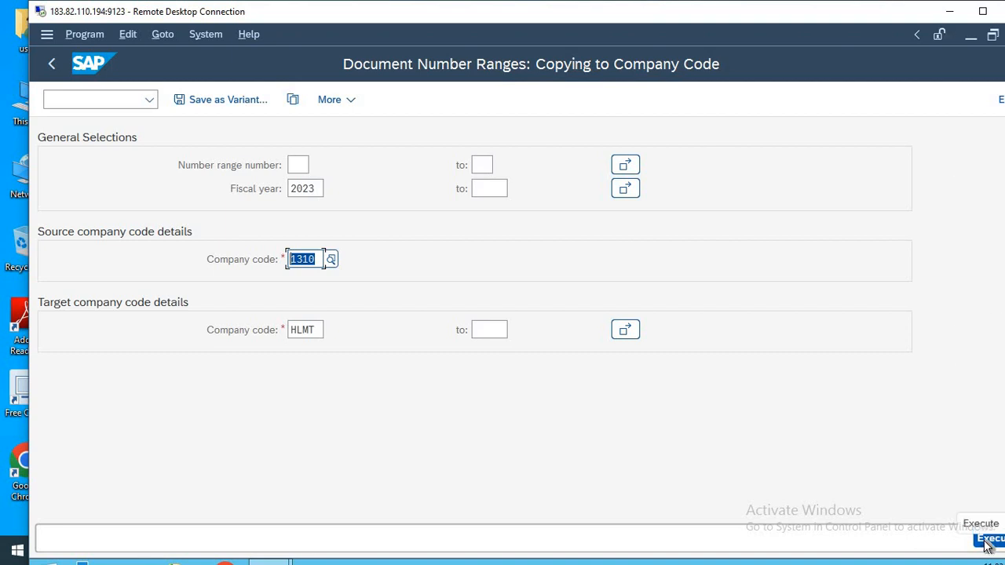
{"action": "left_click", "coordinate": [318, 190]}
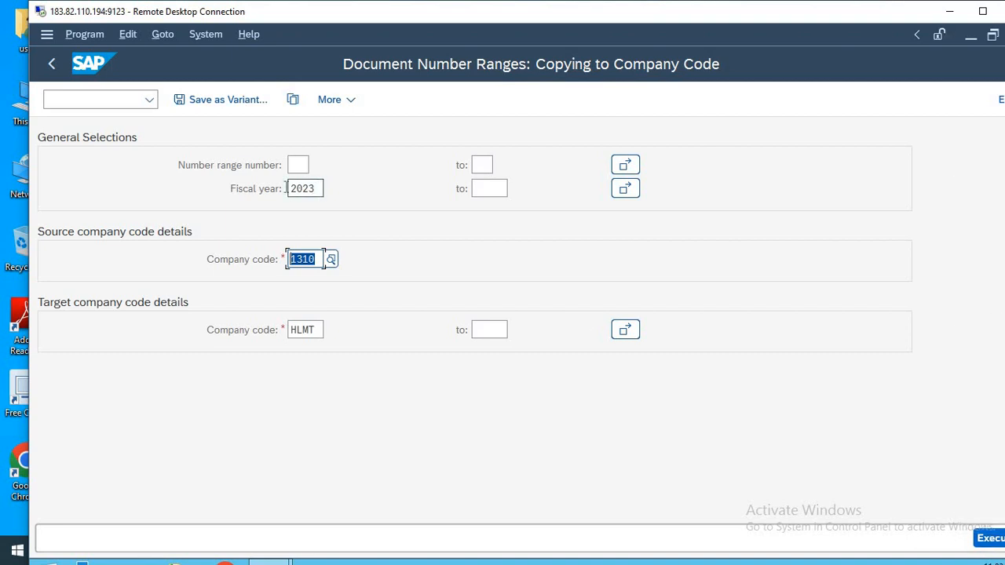
{"action": "left_click", "coordinate": [319, 330]}
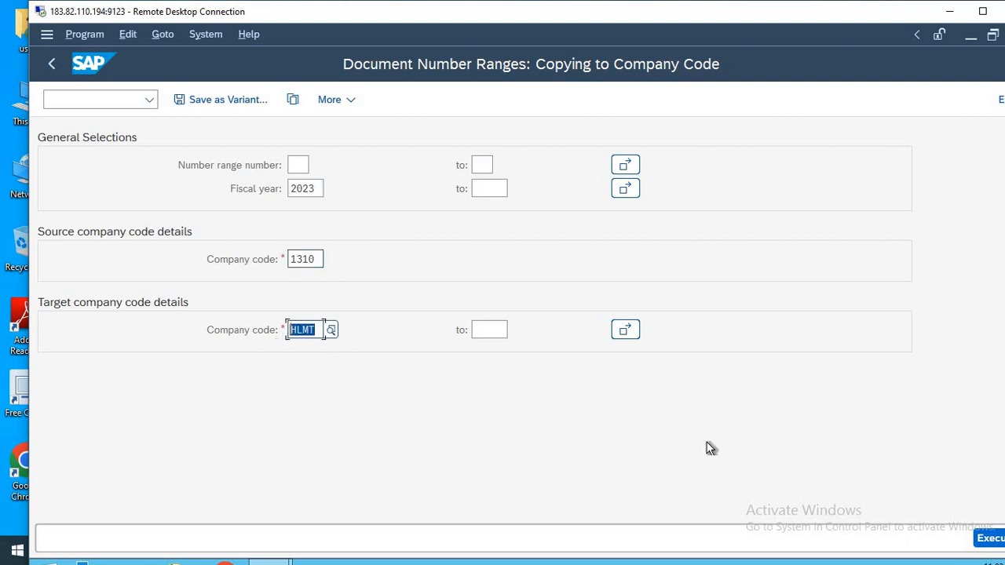
Execute and confirm copying the document number ranges to company code HLMT, and return to the start screen.
{"action": "left_click", "coordinate": [988, 542]}
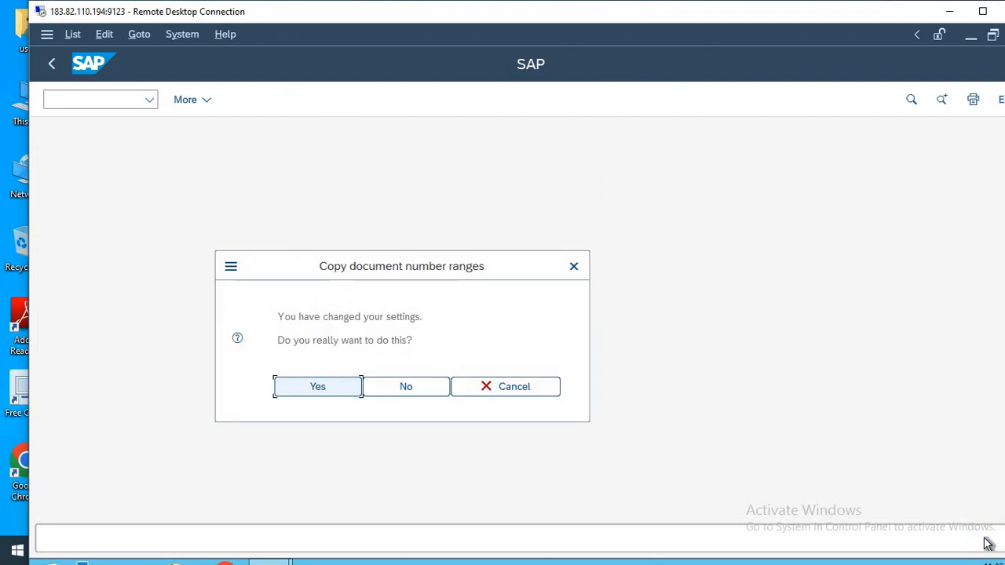
{"action": "left_click", "coordinate": [318, 385]}
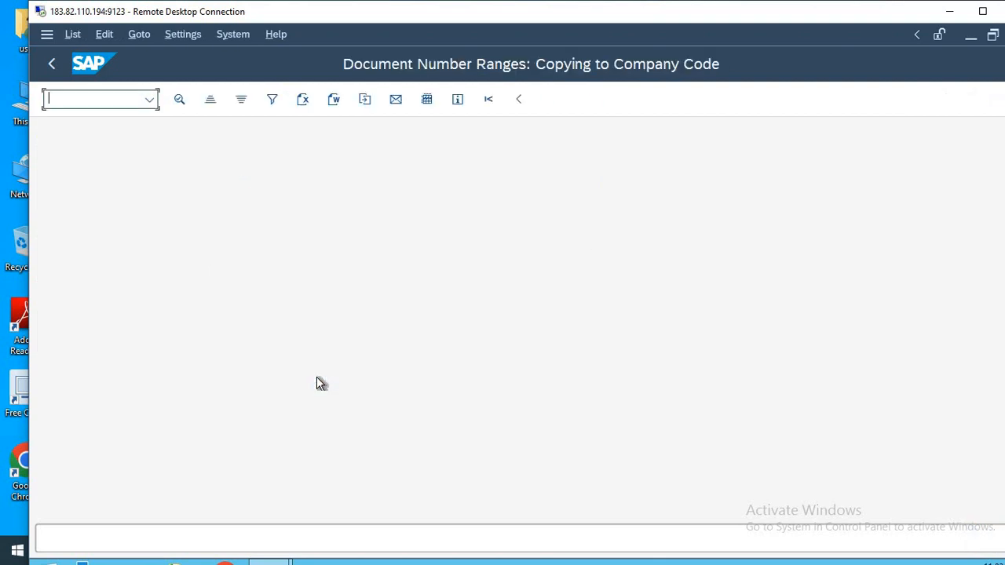
{"action": "key", "text": "F3"}
{"action": "key", "text": "F3"}
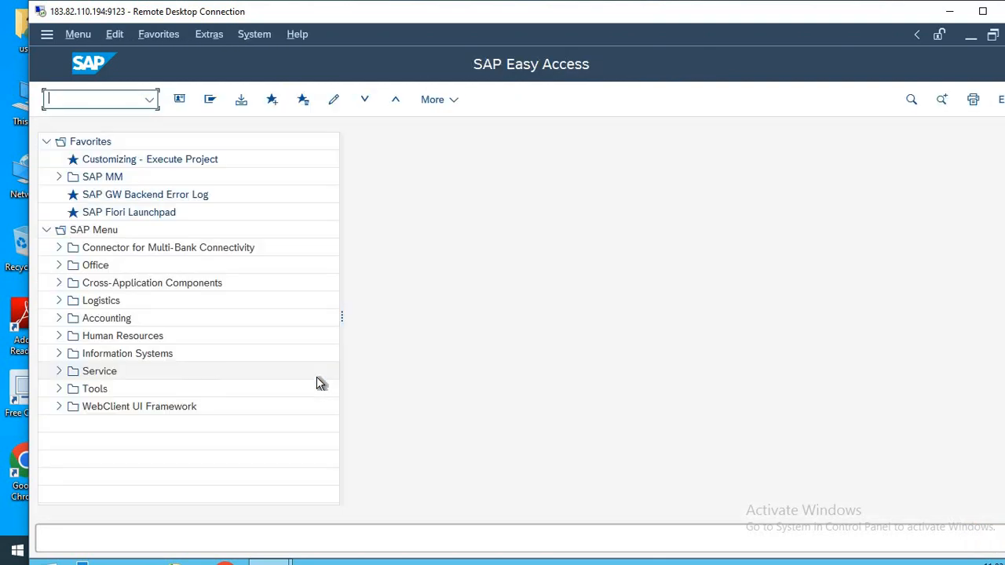
Check the OBA7 entry in the Notepad transaction list, switch back to SAP and run transaction OBA7.
{"action": "key", "text": "alt+Tab"}
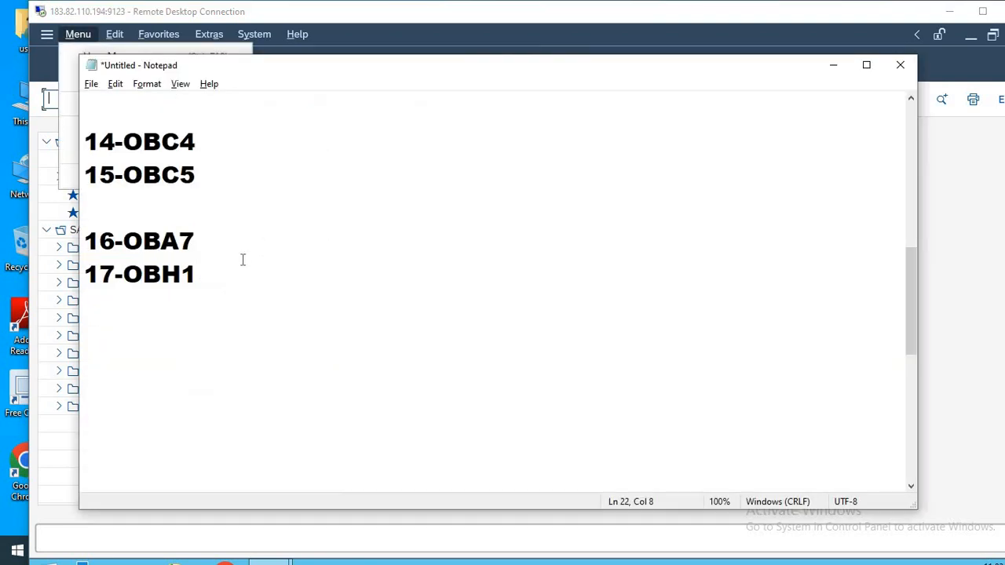
{"action": "left_click_drag", "start_coordinate": [195, 236], "coordinate": [124, 235]}
{"action": "left_click", "coordinate": [267, 288]}
{"action": "key", "text": "alt+Tab"}
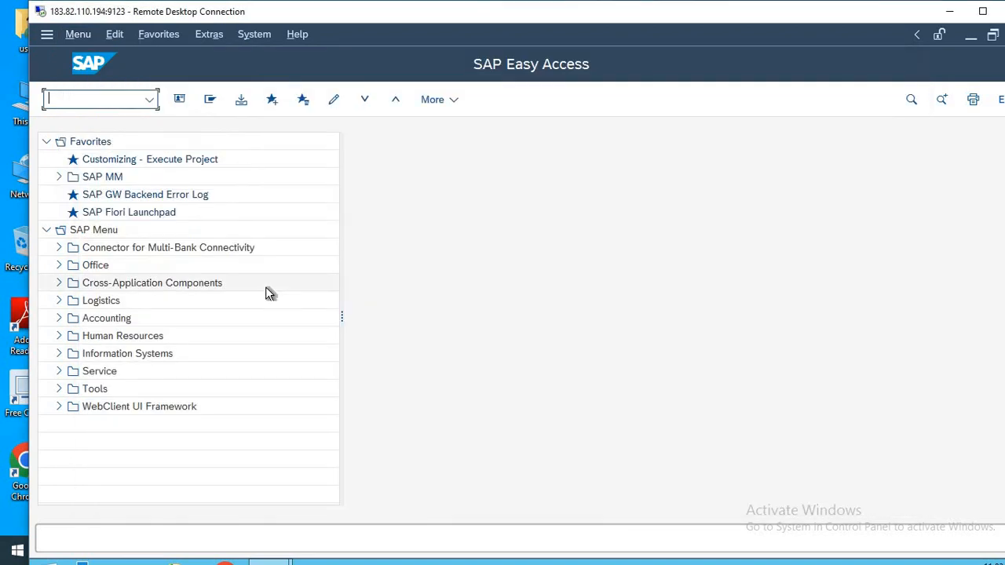
{"action": "type", "text": "OBA7"}
{"action": "key", "text": "Return"}
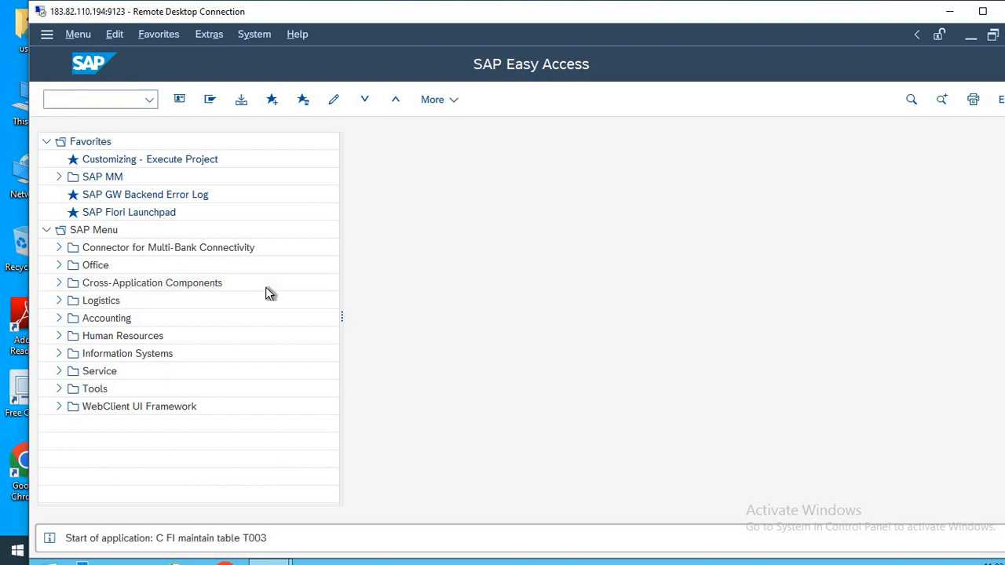
Position the document types overview to type SA and open its details.
{"action": "left_click", "coordinate": [268, 495]}
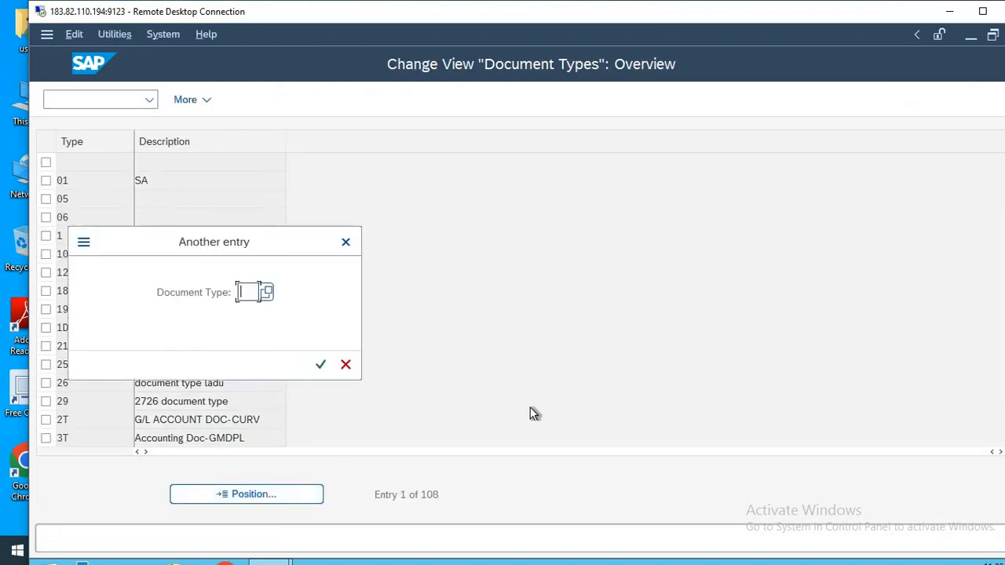
{"action": "type", "text": "SA"}
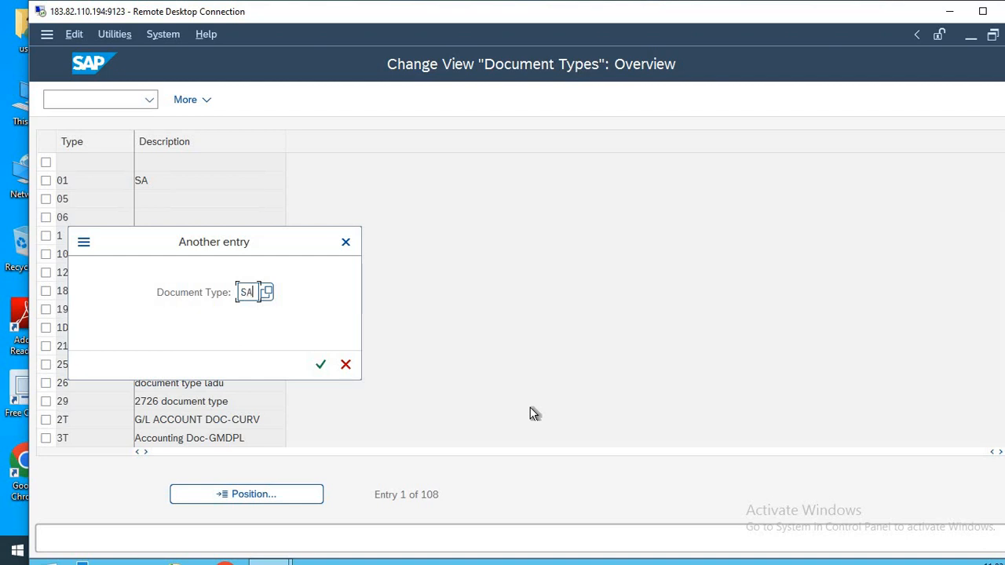
{"action": "key", "text": "Return"}
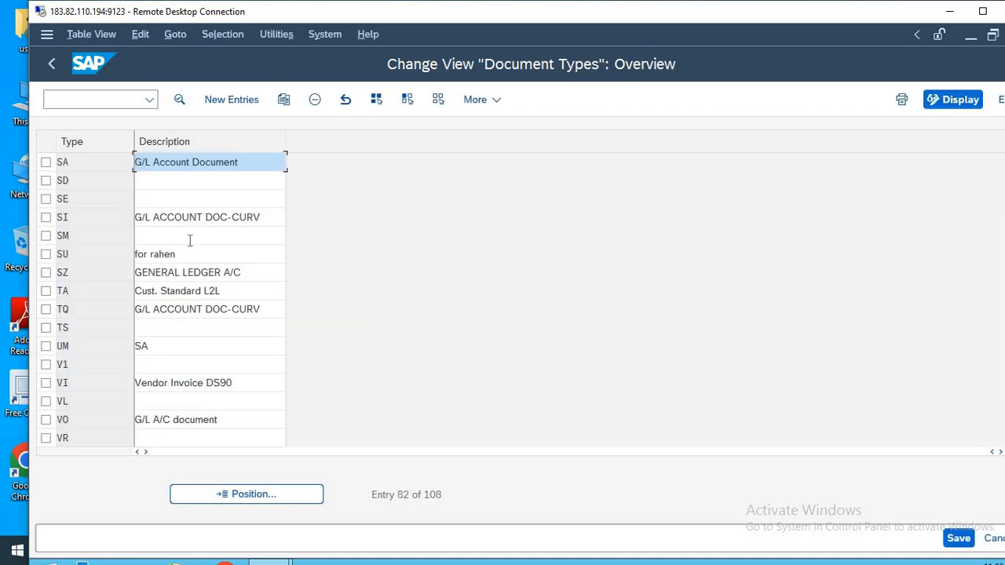
{"action": "double_click", "coordinate": [185, 162]}
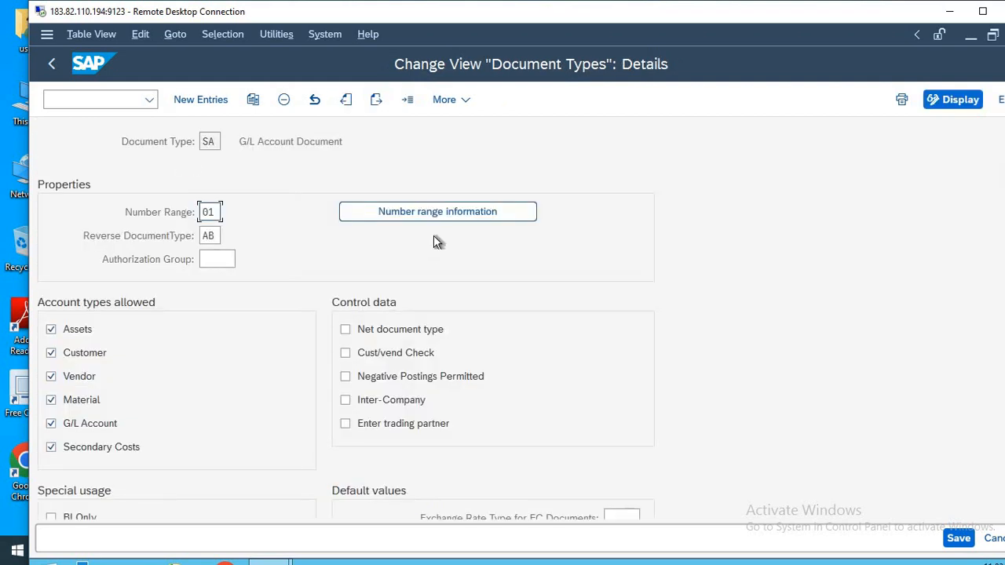
Go to the number range information of document type SA and open the intervals of company code HLMT for editing.
{"action": "left_click", "coordinate": [424, 209]}
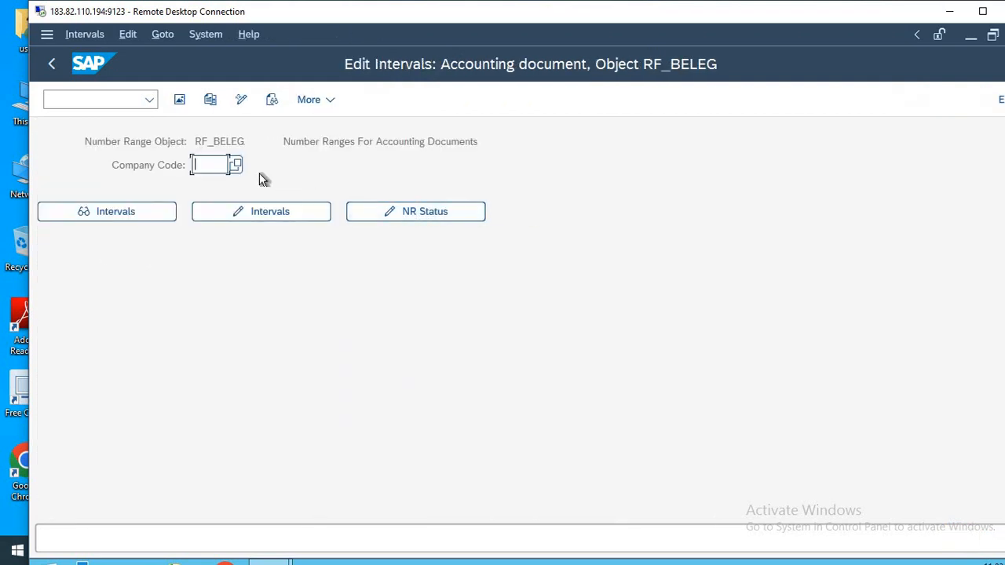
{"action": "type", "text": "HLMT"}
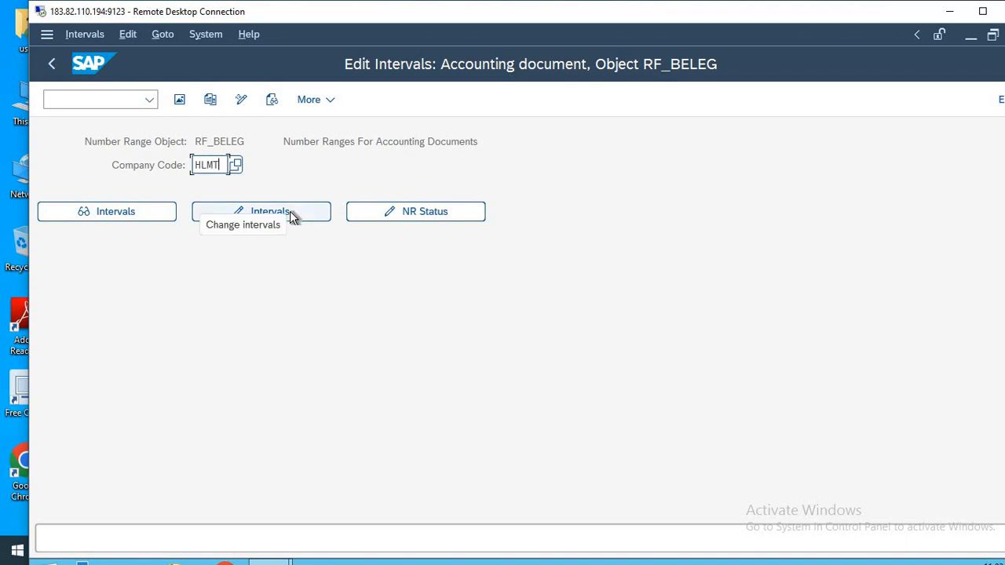
{"action": "left_click", "coordinate": [291, 217]}
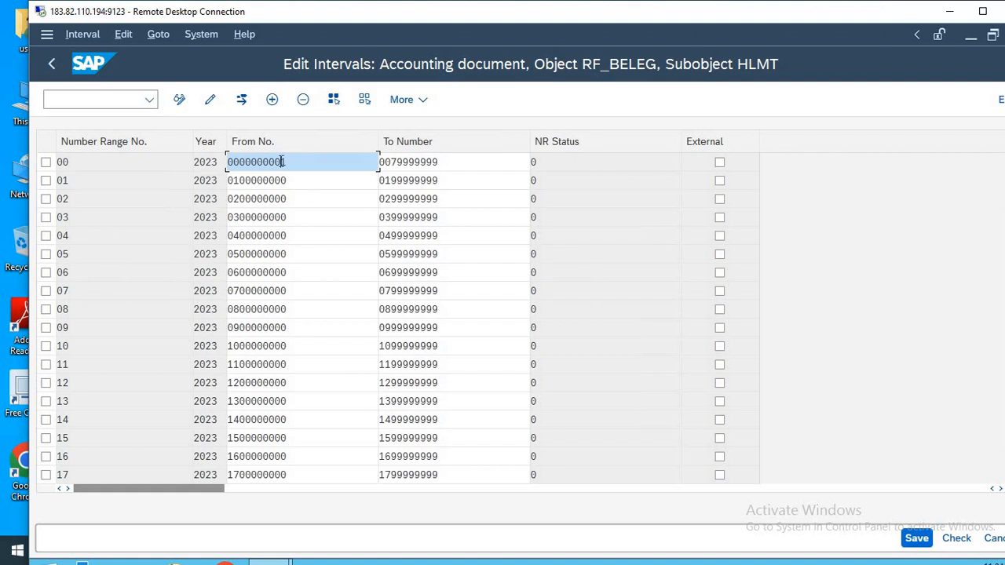
Examine the From and To numbers of the first intervals for company code HLMT, and go back to the document type details.
{"action": "left_click_drag", "start_coordinate": [391, 162], "coordinate": [459, 160]}
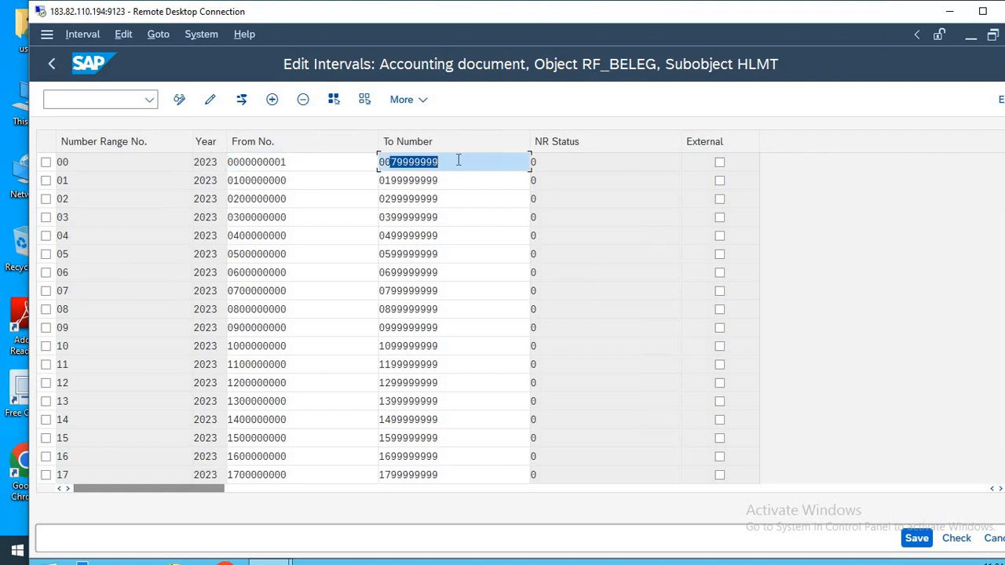
{"action": "left_click_drag", "start_coordinate": [236, 180], "coordinate": [300, 174]}
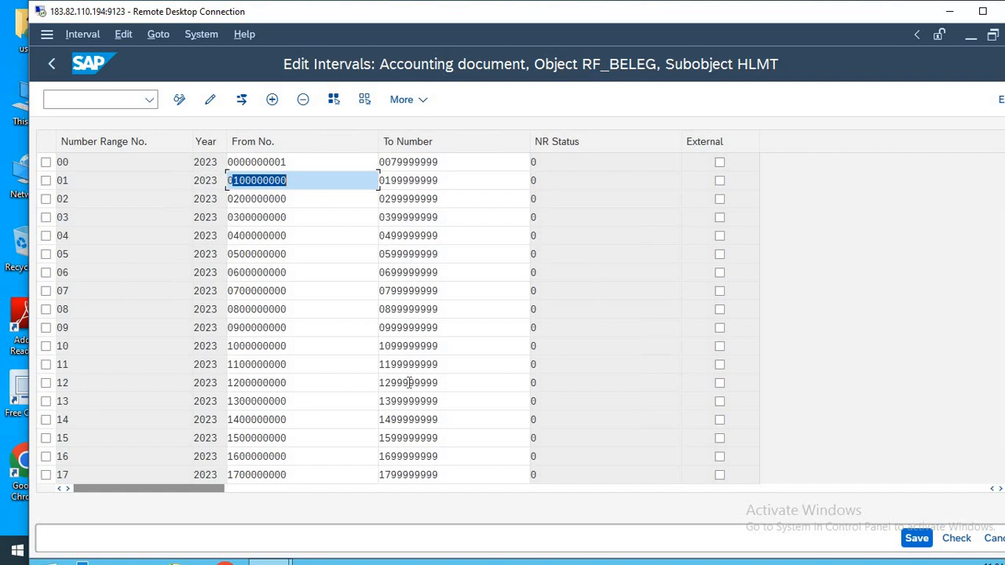
{"action": "key", "text": "F12"}
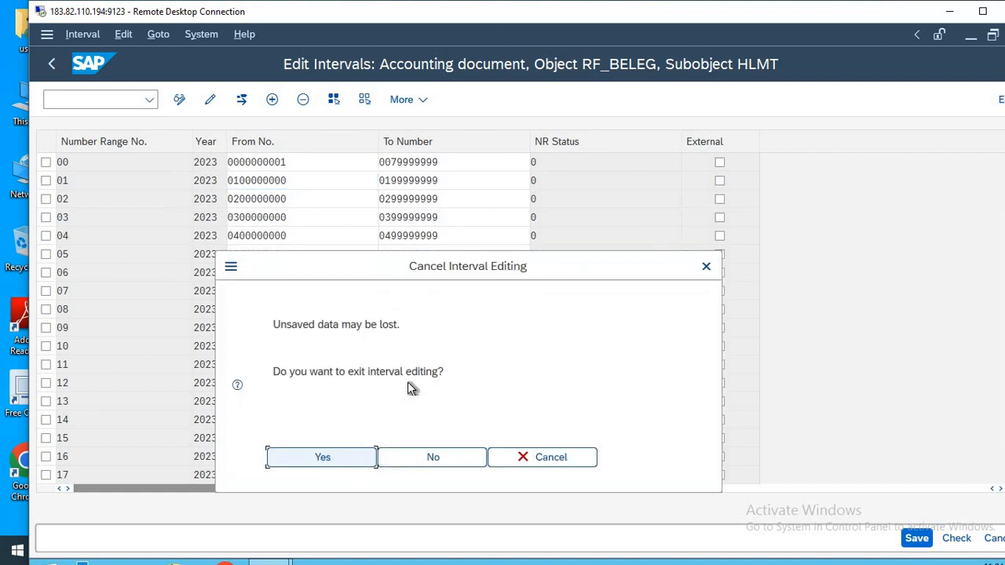
{"action": "left_click", "coordinate": [325, 456]}
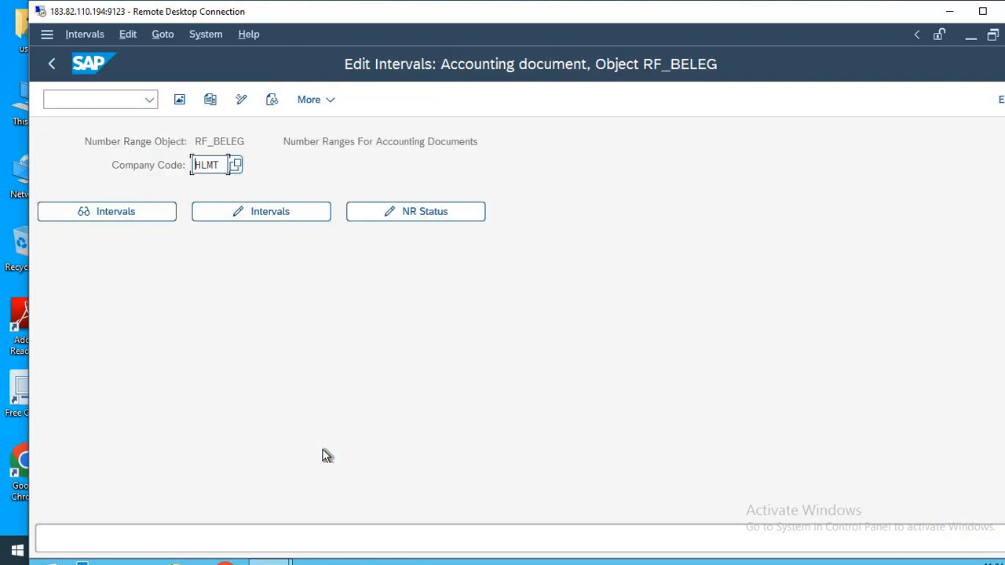
{"action": "key", "text": "F3"}
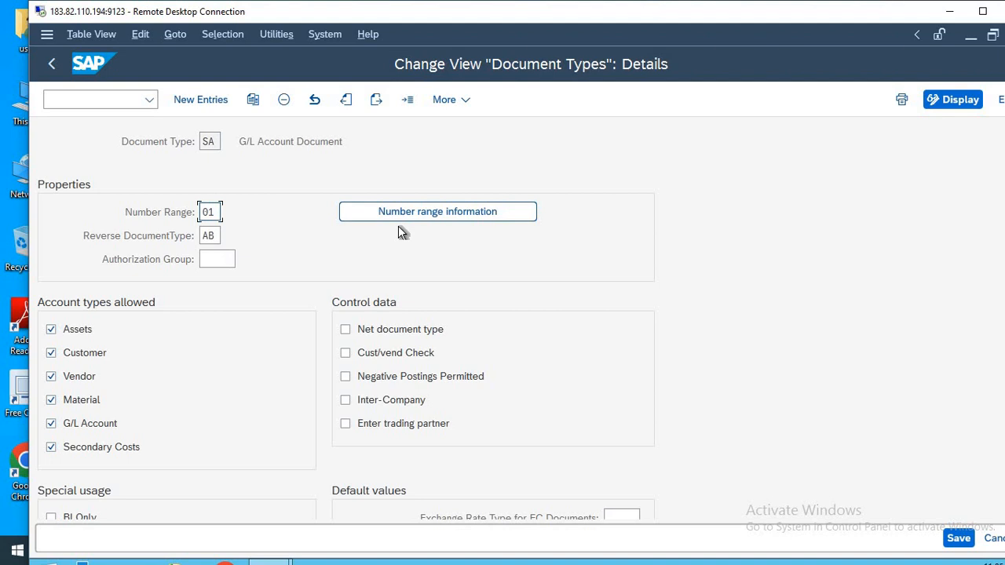
Return to SAP Easy Access, switch to Notepad and add the entry 18-OBA0 below the existing transaction list.
{"action": "key", "text": "F3"}
{"action": "key", "text": "F3"}
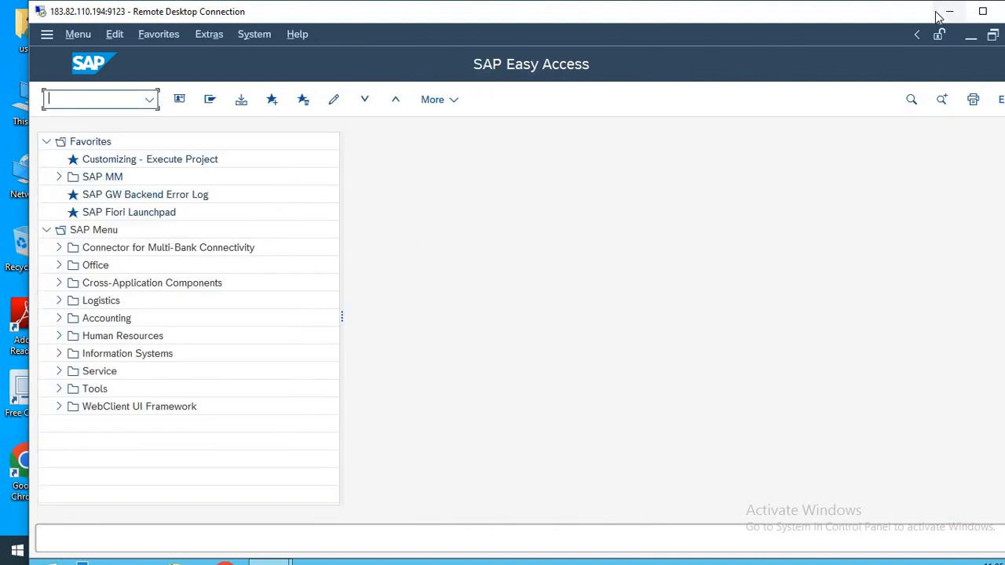
{"action": "key", "text": "alt+Tab"}
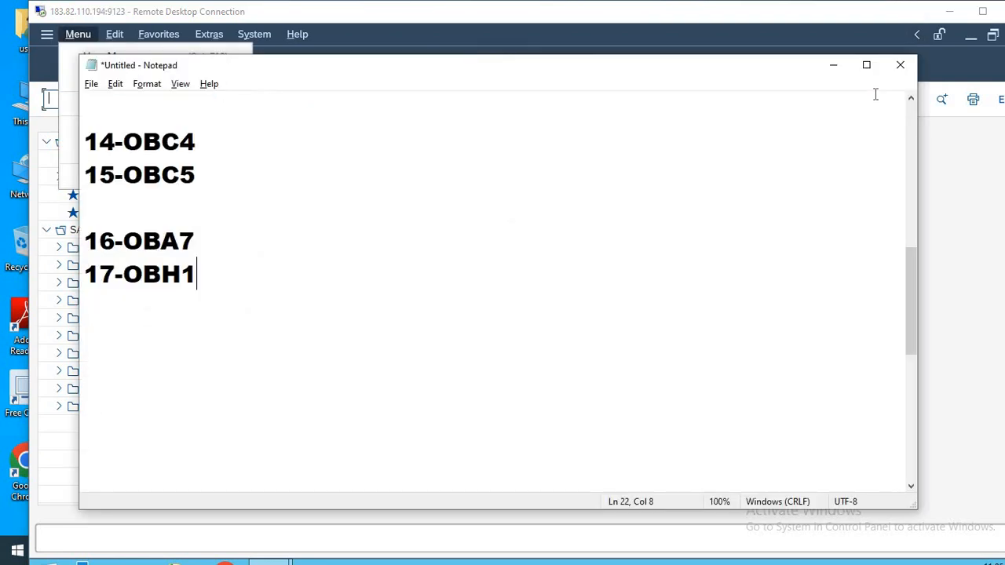
{"action": "key", "text": "Return"}
{"action": "type", "text": "18-"}
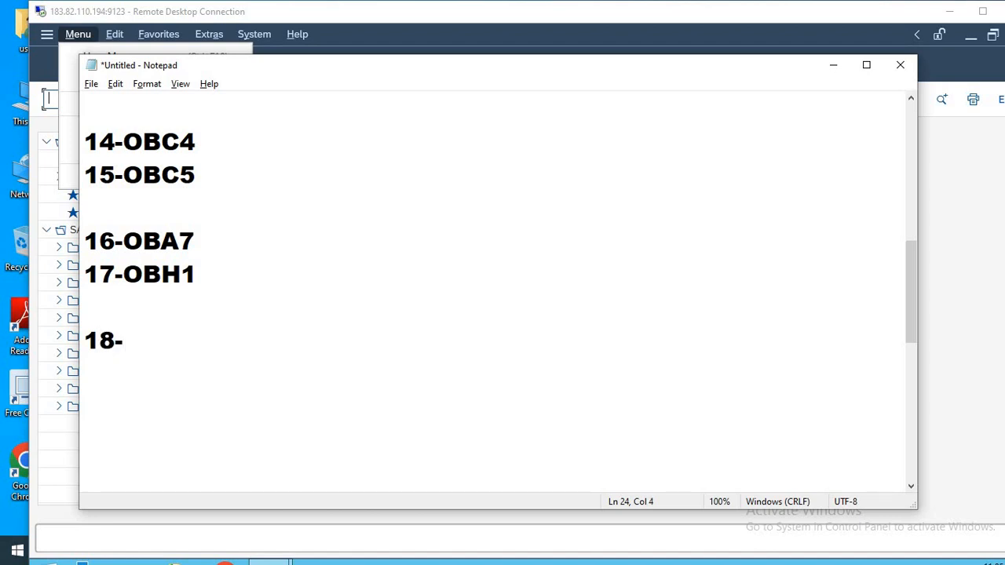
{"action": "type", "text": "OB"}
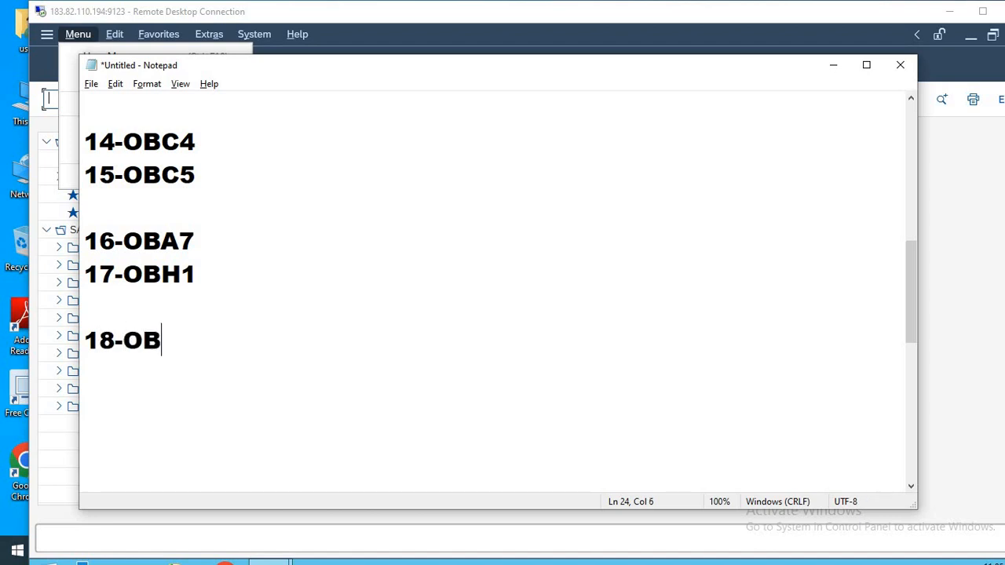
{"action": "type", "text": "A0"}
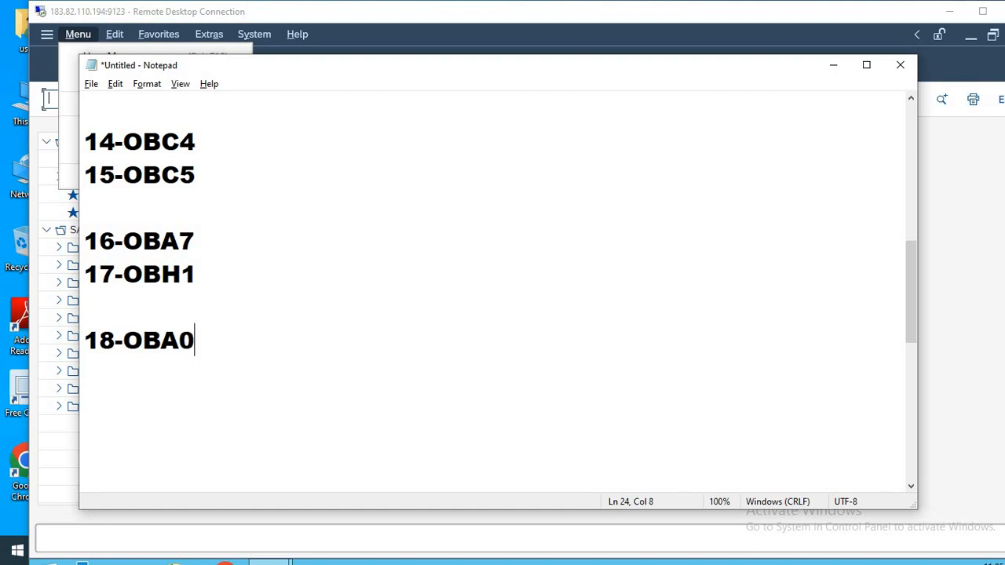
Add the entry 19-OBA4 on a new line below 18-OBA0 in the transaction list.
{"action": "key", "text": "Return"}
{"action": "type", "text": "OB"}
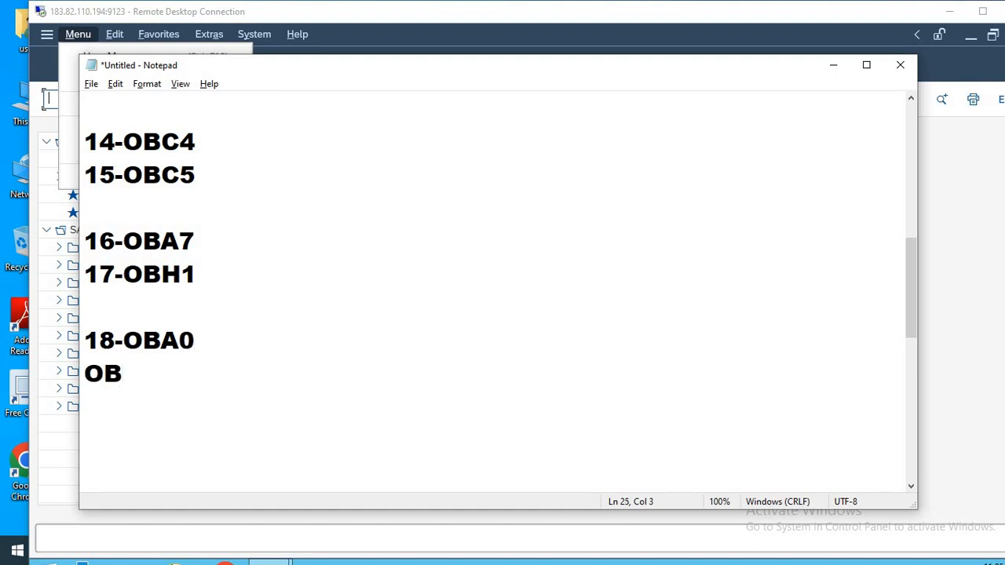
{"action": "key", "text": "BackSpace"}
{"action": "key", "text": "BackSpace"}
{"action": "type", "text": "19-"}
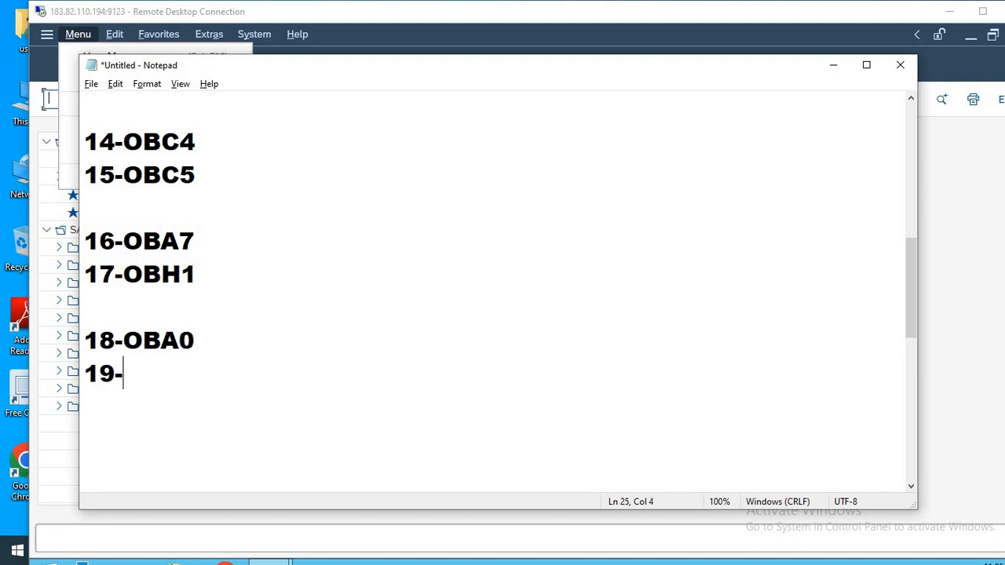
{"action": "type", "text": "OBA4"}
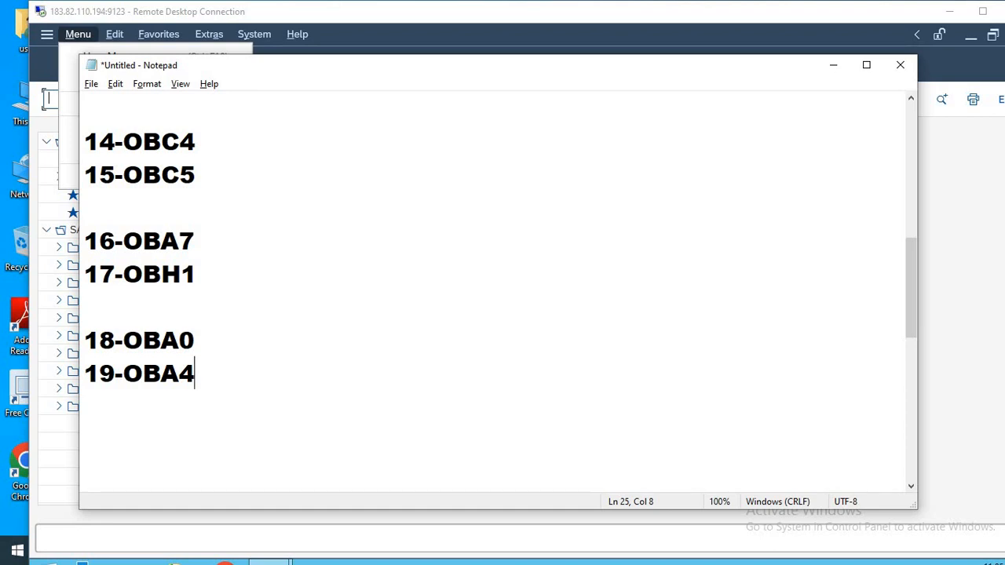
Annotate the 18-OBA0 entry with ----G/L and the 19-OBA4 entry with ----EMPLOYEE.
{"action": "key", "text": "Up"}
{"action": "type", "text": "----E"}
{"action": "key", "text": "BackSpace"}
{"action": "type", "text": "G/L"}
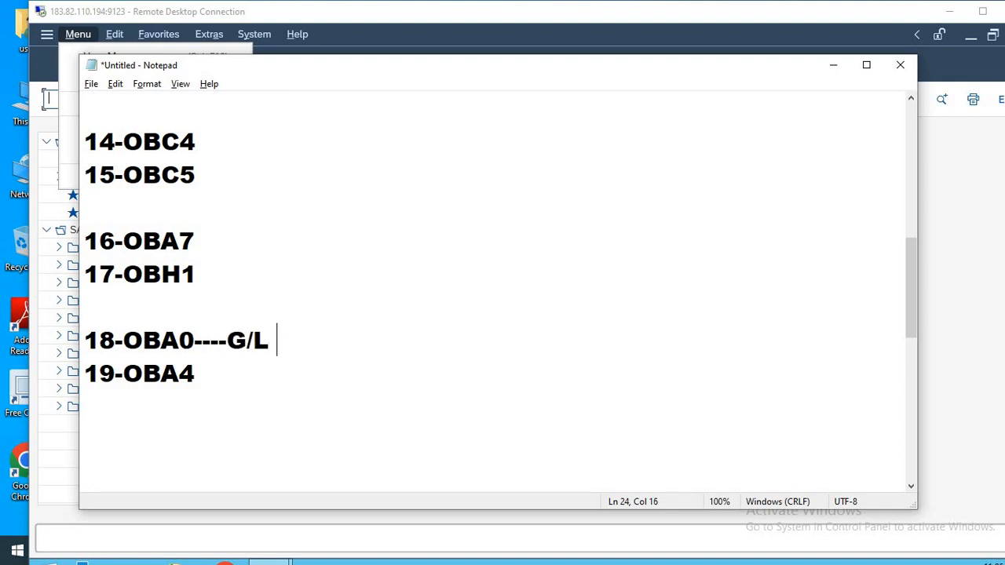
{"action": "key", "text": "Down"}
{"action": "type", "text": "----EMPLOYEE"}
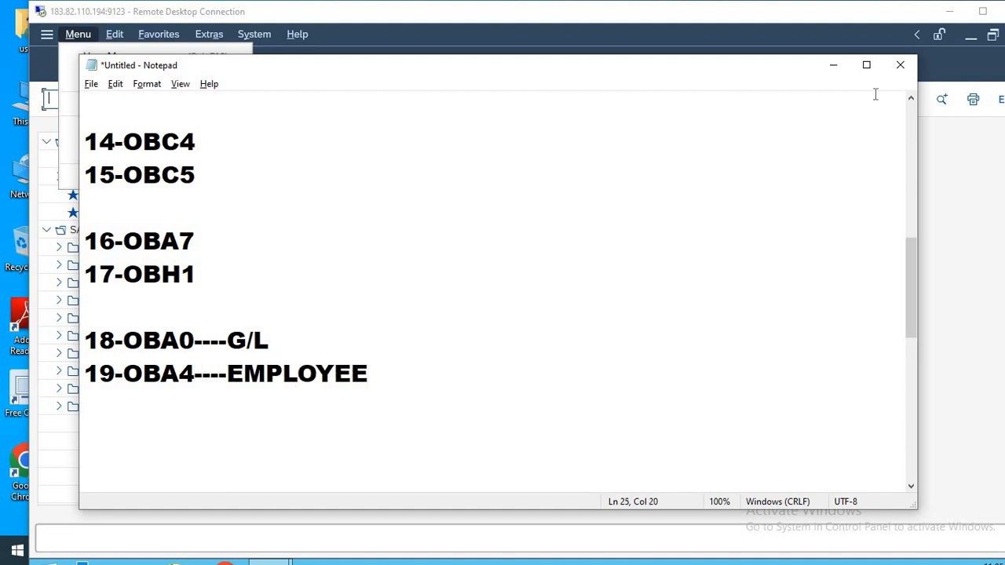
Mark the 18-OBA0 line in the Notepad list, switch back to SAP and run transaction OBA0.
{"action": "key", "text": "Up"}
{"action": "left_click_drag", "start_coordinate": [278, 339], "coordinate": [84, 339]}
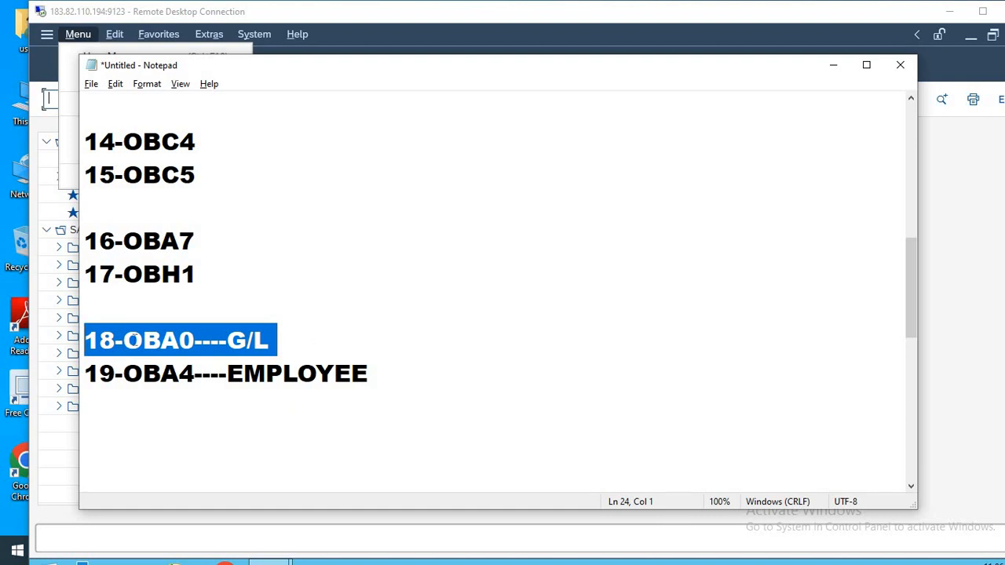
{"action": "key", "text": "alt+Tab"}
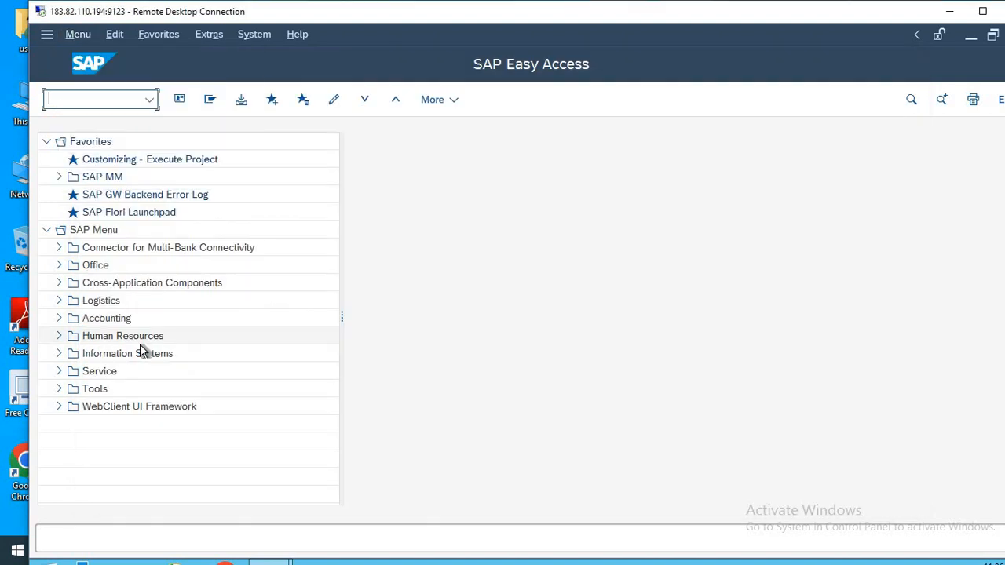
{"action": "type", "text": "OBA0"}
{"action": "key", "text": "Return"}
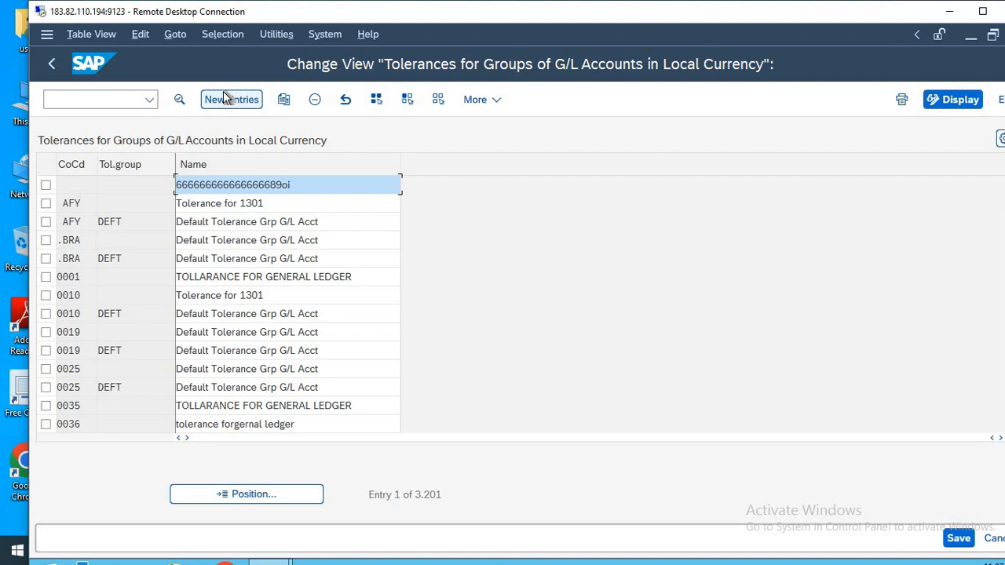
Create a new G/L tolerance group entry for company code HLMT, leaving the group blank and naming it TOLERANCE FOR HLMT COMPANY.
{"action": "left_click", "coordinate": [234, 100]}
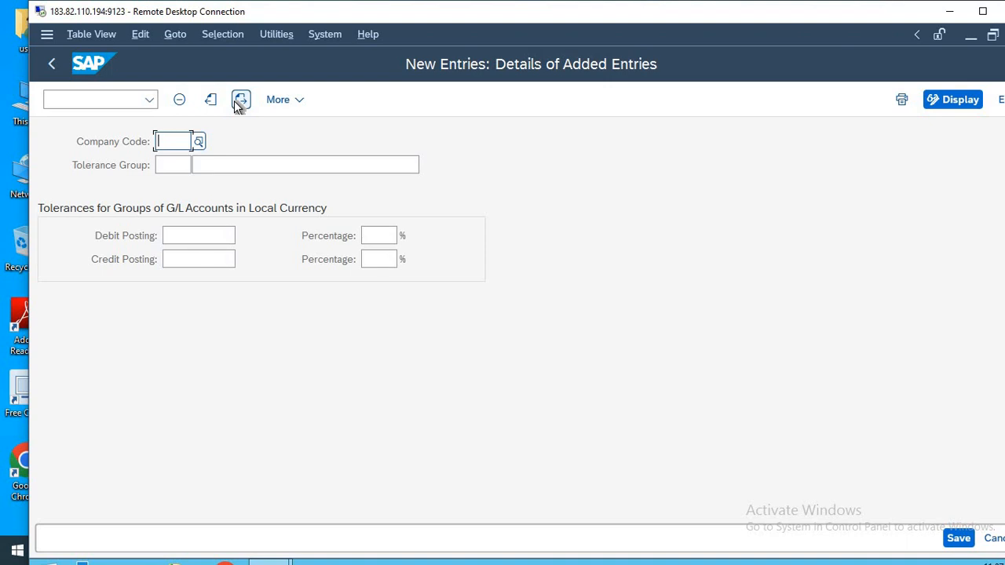
{"action": "type", "text": "HLMT"}
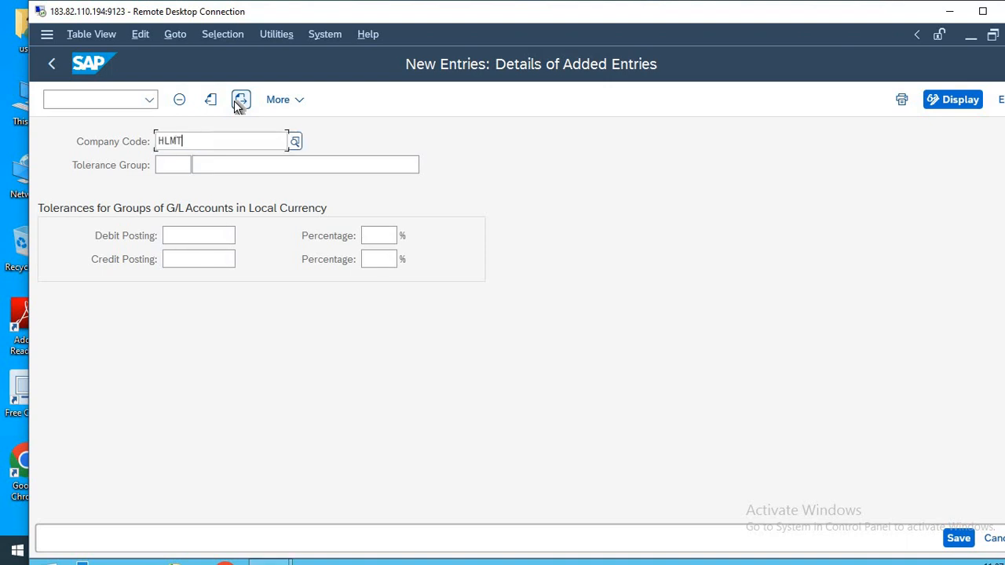
{"action": "key", "text": "Tab"}
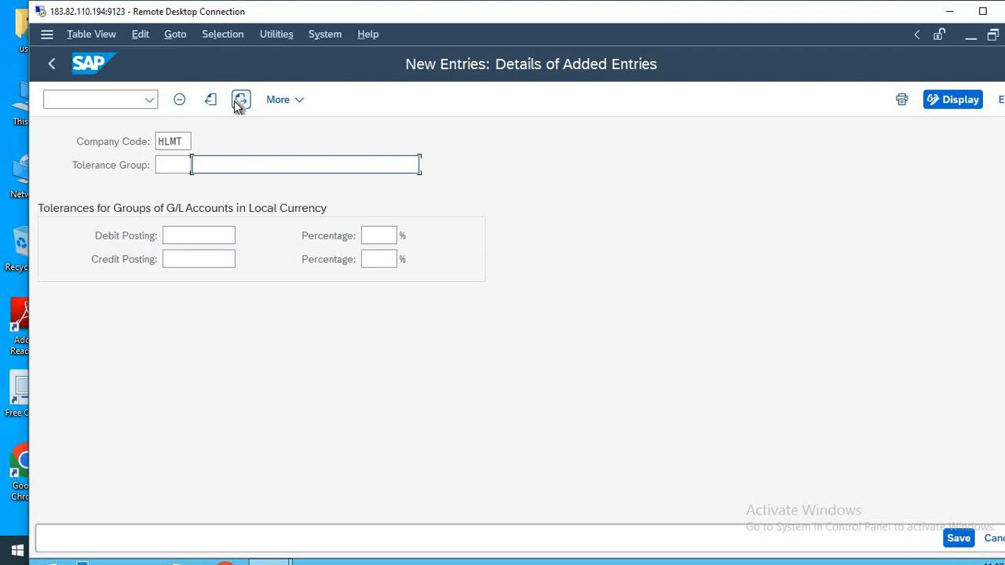
{"action": "type", "text": "TOLERANCE FOR HLM"}
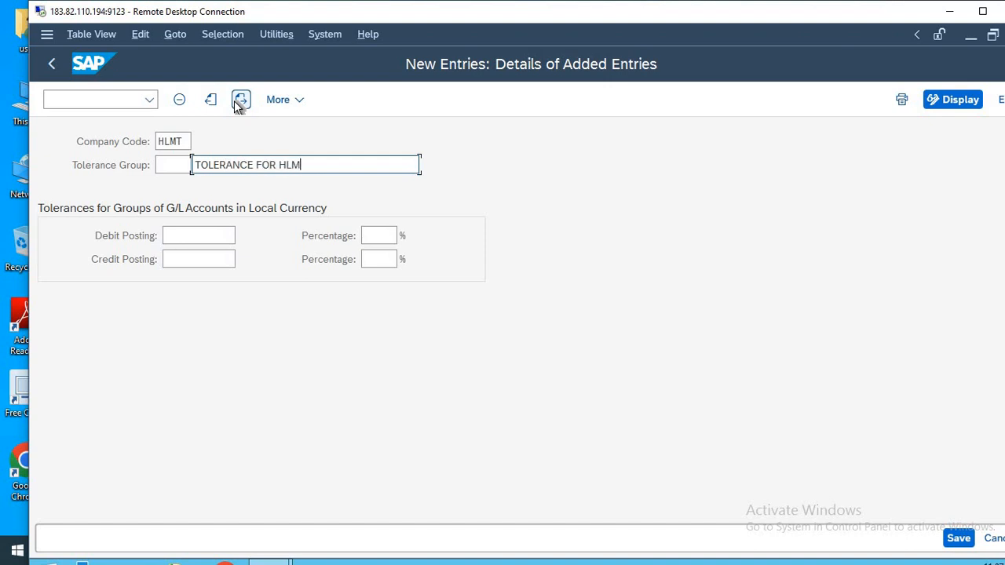
{"action": "type", "text": "T COMPANY"}
Set the debit and credit posting tolerances to 100 each, with a percentage of 10 for both.
{"action": "left_click", "coordinate": [199, 231]}
{"action": "type", "text": "100"}
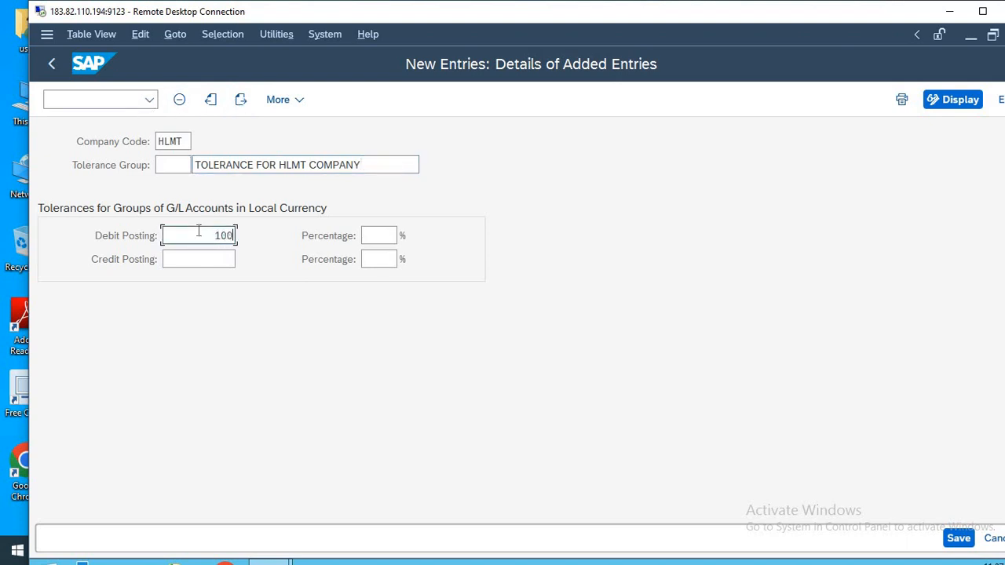
{"action": "key", "text": "Tab"}
{"action": "type", "text": "10"}
{"action": "key", "text": "Tab"}
{"action": "type", "text": "100"}
{"action": "key", "text": "Tab"}
{"action": "type", "text": "10"}
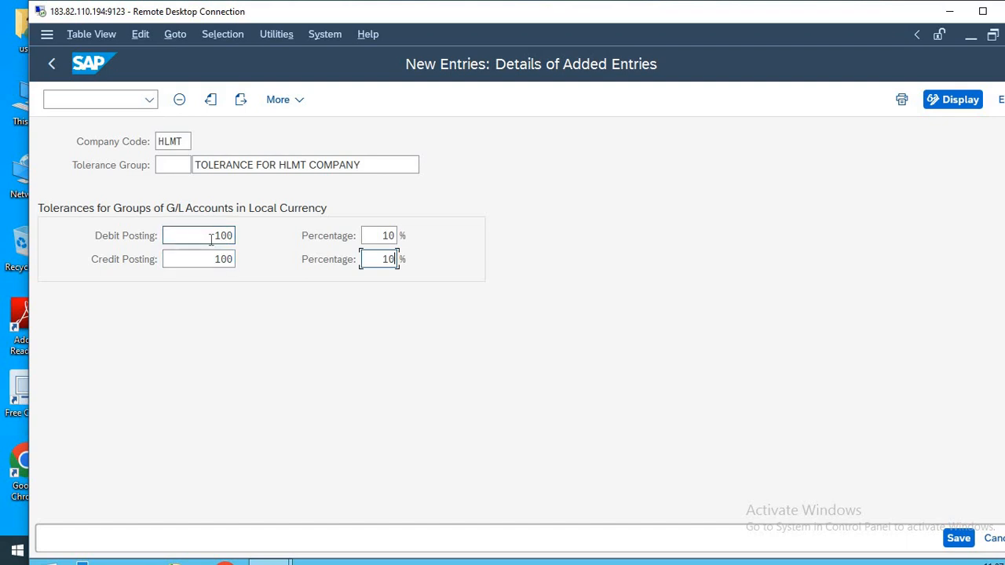
{"action": "left_click", "coordinate": [213, 237]}
{"action": "left_click_drag", "start_coordinate": [213, 237], "coordinate": [249, 232]}
{"action": "left_click_drag", "start_coordinate": [206, 259], "coordinate": [265, 261]}
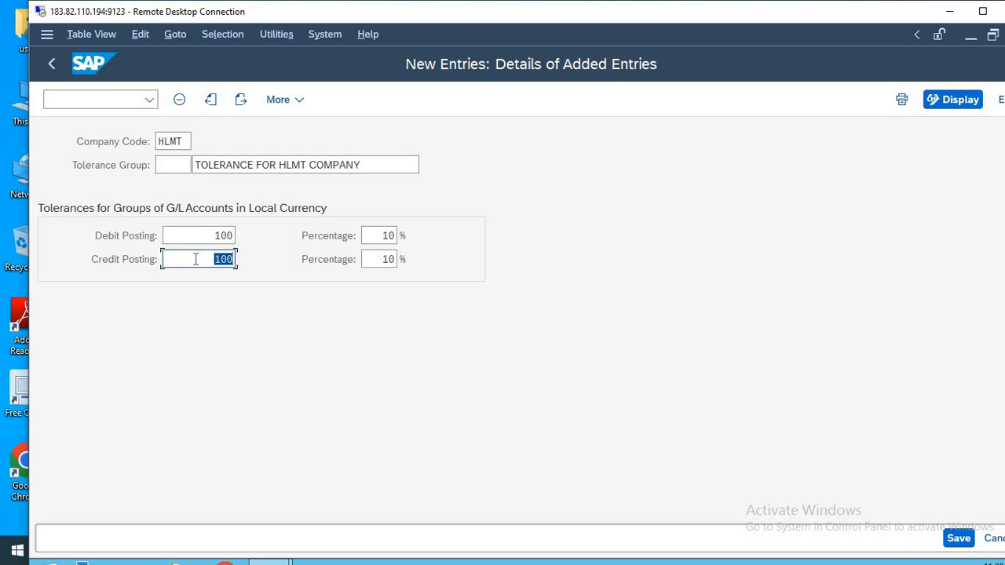
{"action": "type", "text": "70"}
{"action": "key", "text": "BackSpace"}
{"action": "key", "text": "BackSpace"}
{"action": "type", "text": "100"}
Set the debit and credit tolerance percentages to 1 each.
{"action": "left_click", "coordinate": [387, 236]}
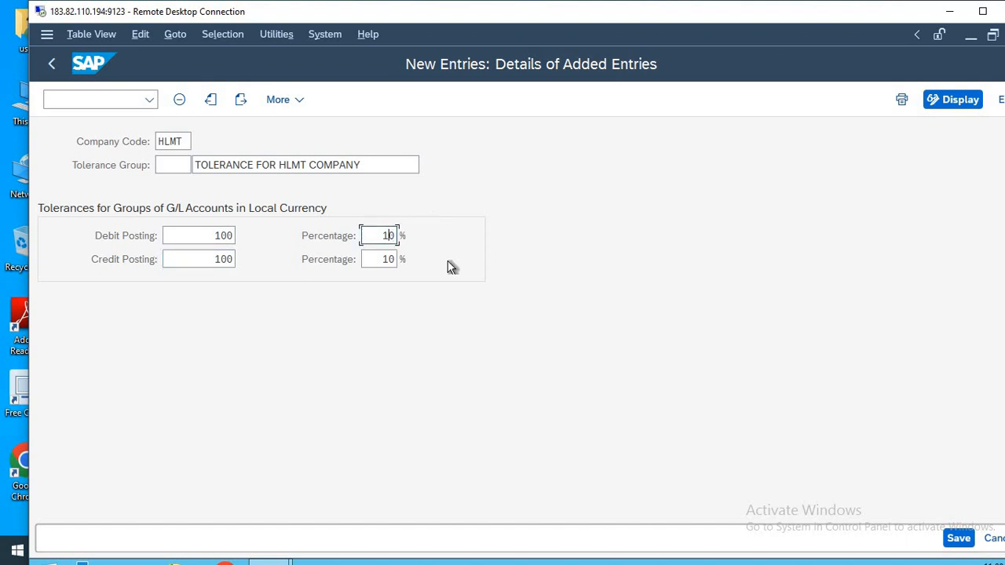
{"action": "key", "text": "Right"}
{"action": "key", "text": "BackSpace"}
{"action": "key", "text": "Tab"}
{"action": "key", "text": "End"}
{"action": "key", "text": "BackSpace"}
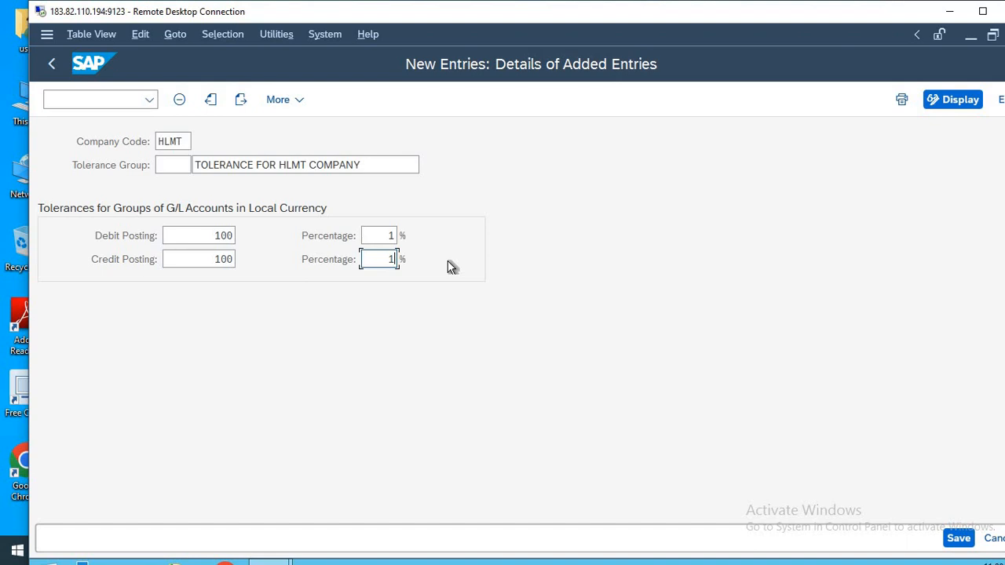
Save the G/L tolerance group under the proposed customizing request and return to SAP Easy Access.
{"action": "key", "text": "ctrl+s"}
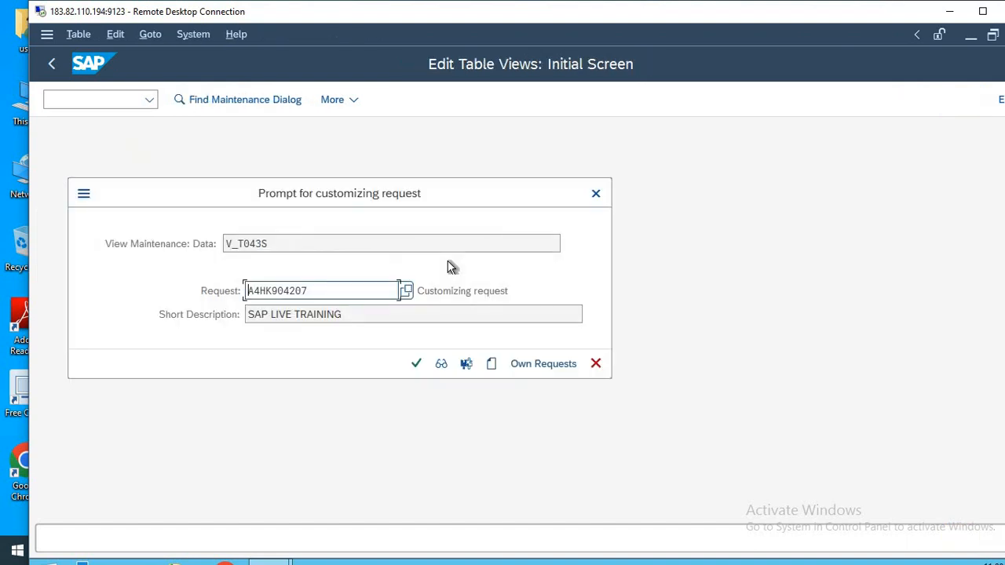
{"action": "key", "text": "Return"}
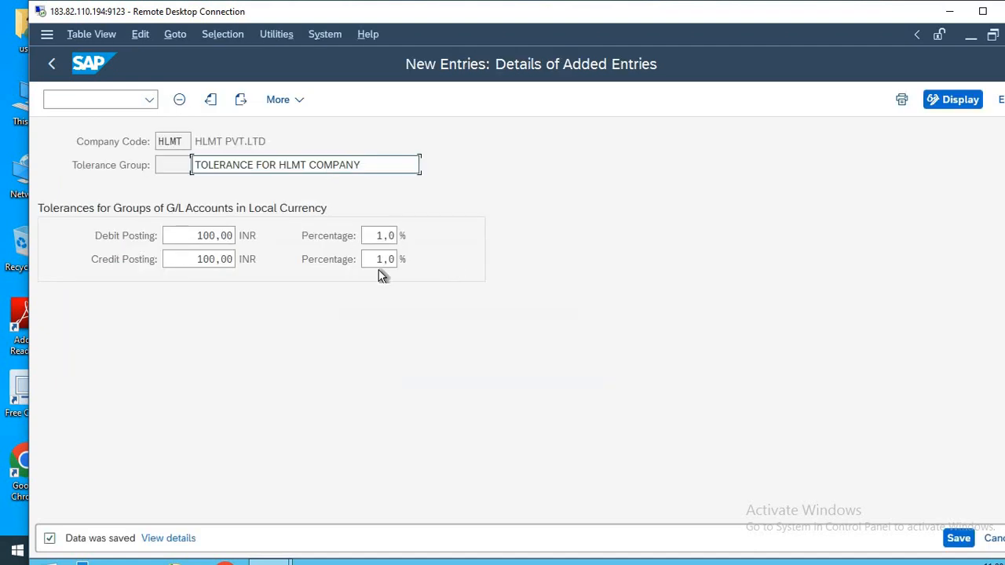
{"action": "double_click", "coordinate": [222, 261]}
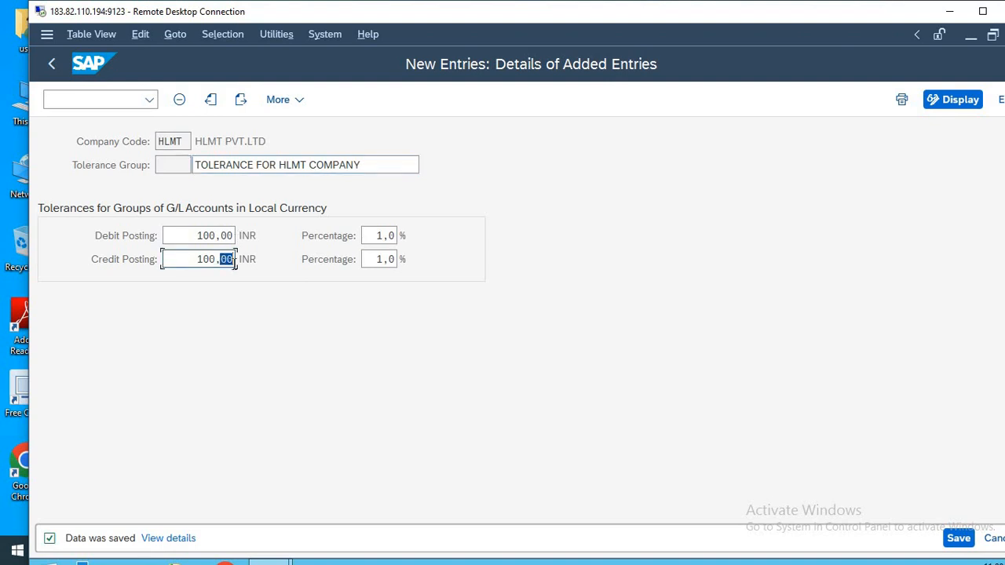
{"action": "key", "text": "F3"}
{"action": "key", "text": "F3"}
{"action": "key", "text": "F3"}
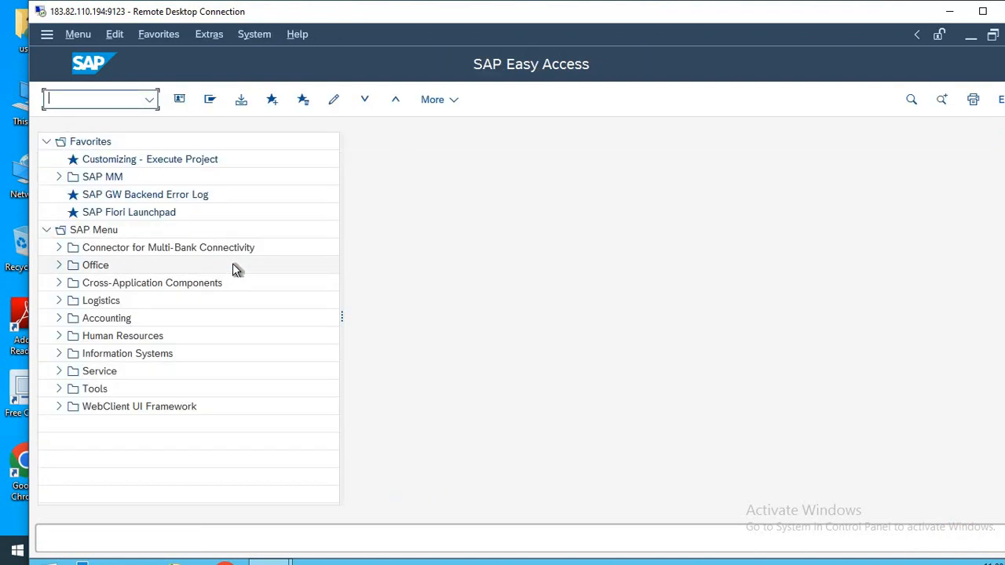
Check the 19-OBA4 entry in the Notepad list, switch back to SAP and run transaction OBA4.
{"action": "key", "text": "alt+Tab"}
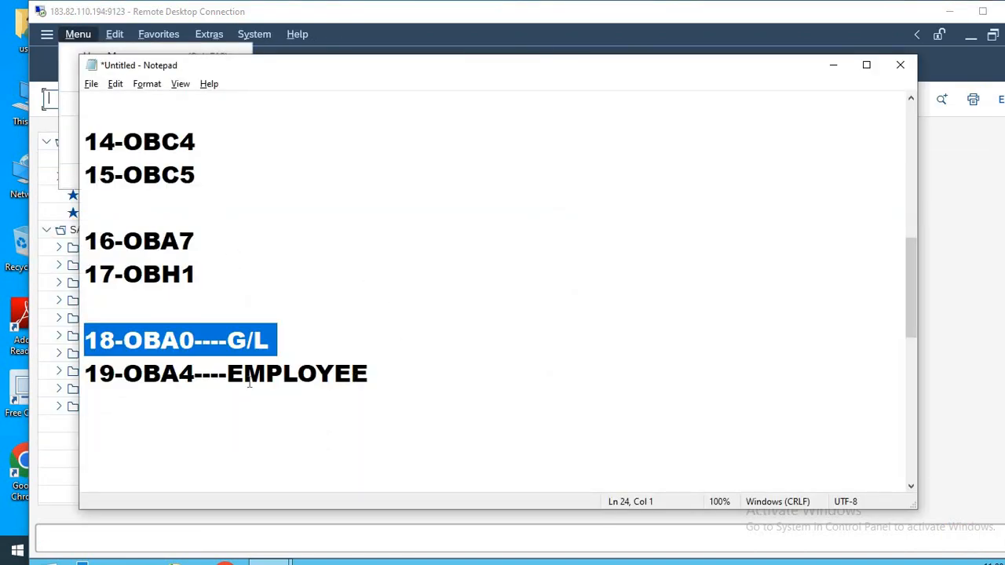
{"action": "left_click", "coordinate": [195, 374]}
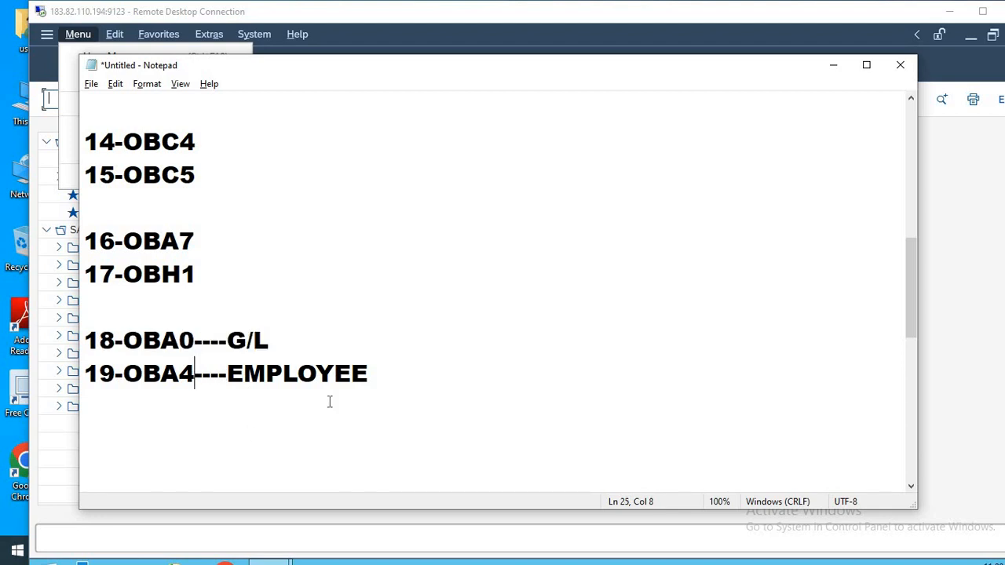
{"action": "key", "text": "alt+Tab"}
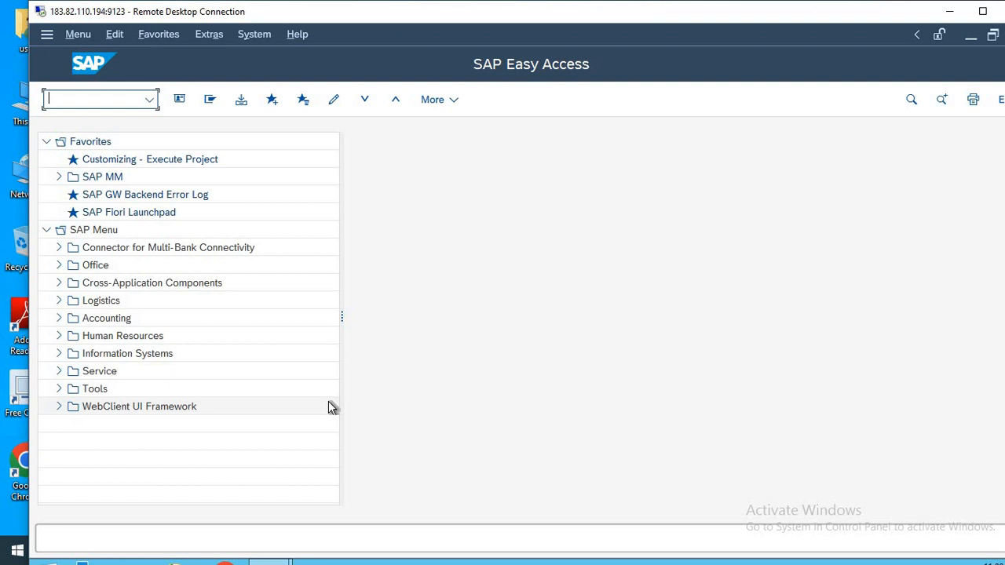
{"action": "type", "text": "OBA4"}
{"action": "key", "text": "Return"}
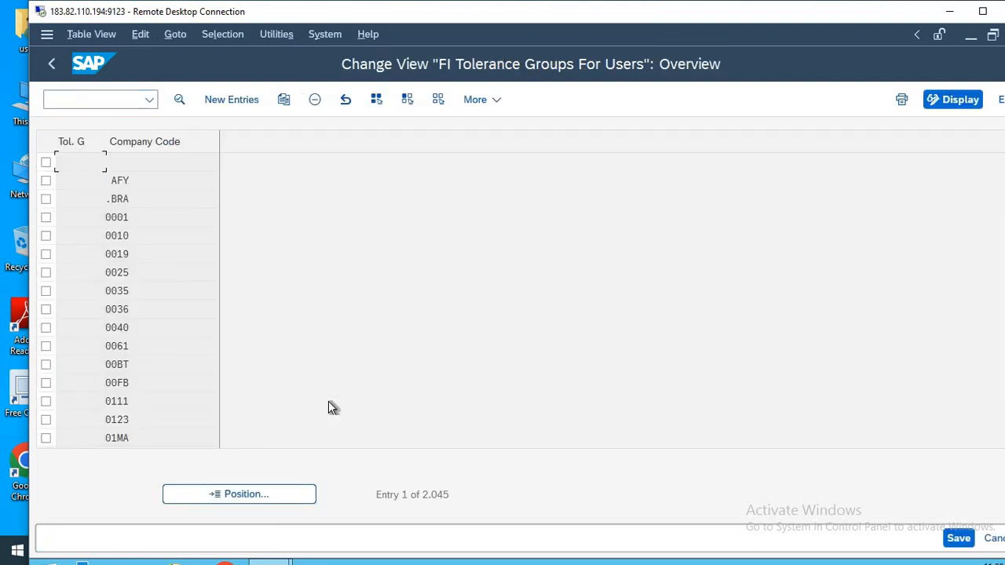
Create a new FI user tolerance group entry for company code HLMT with the group left blank.
{"action": "left_click", "coordinate": [228, 100]}
{"action": "key", "text": "Tab"}
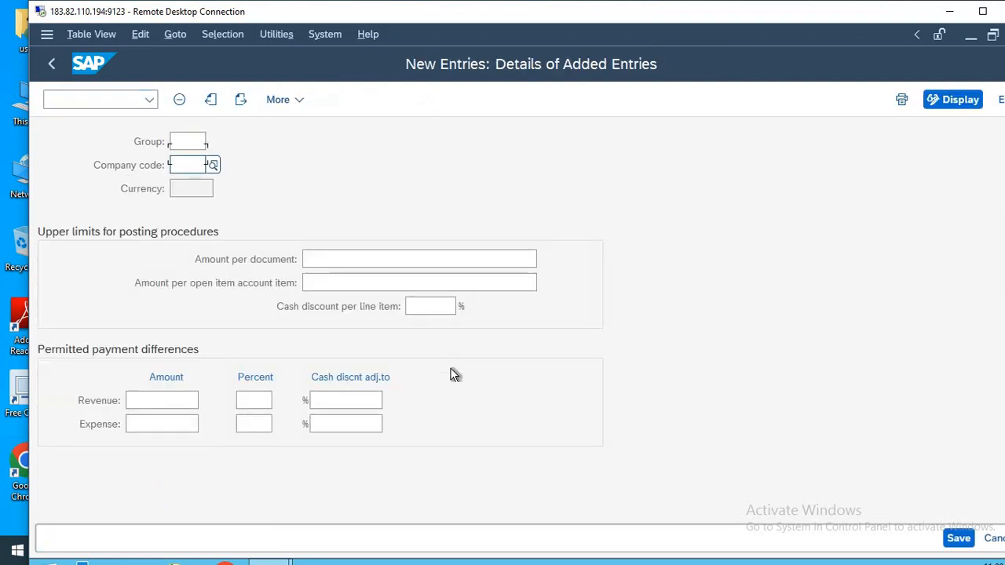
{"action": "type", "text": "HLMT"}
{"action": "key", "text": "Tab"}
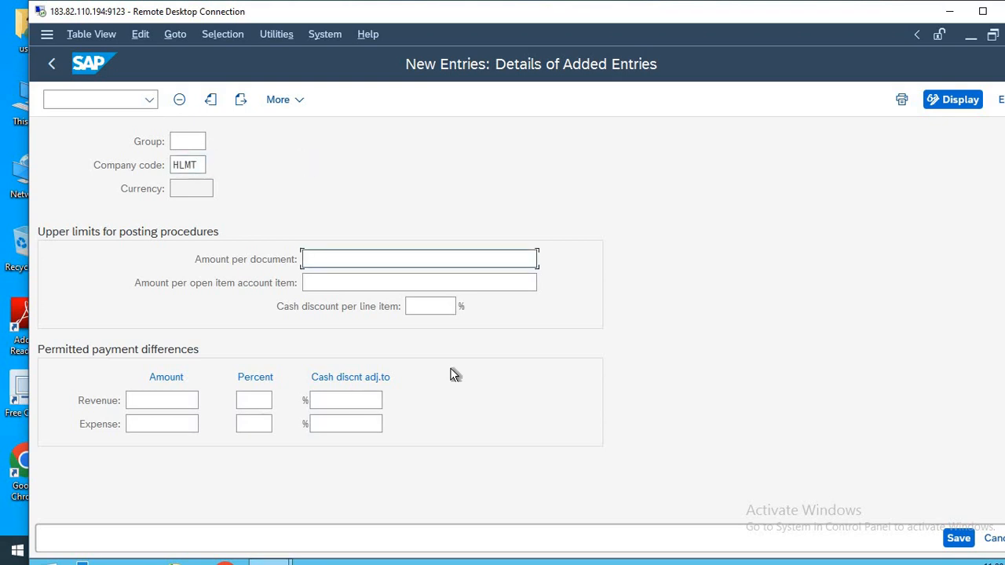
Set the posting upper limits to 1700000 per document, 85000 per open item account item and 1% cash discount per line item.
{"action": "type", "text": "1700000"}
{"action": "key", "text": "Tab"}
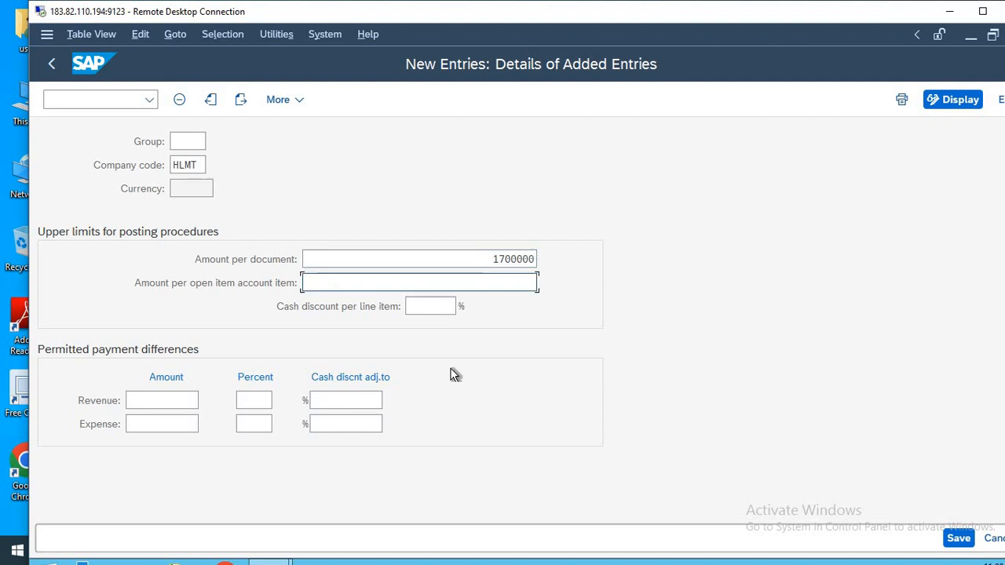
{"action": "type", "text": "85000"}
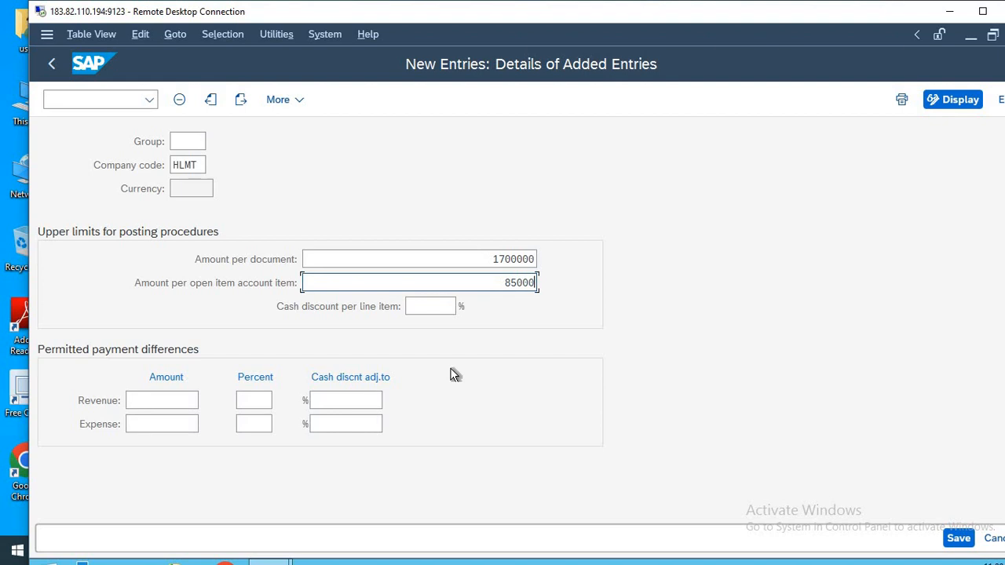
{"action": "key", "text": "Tab"}
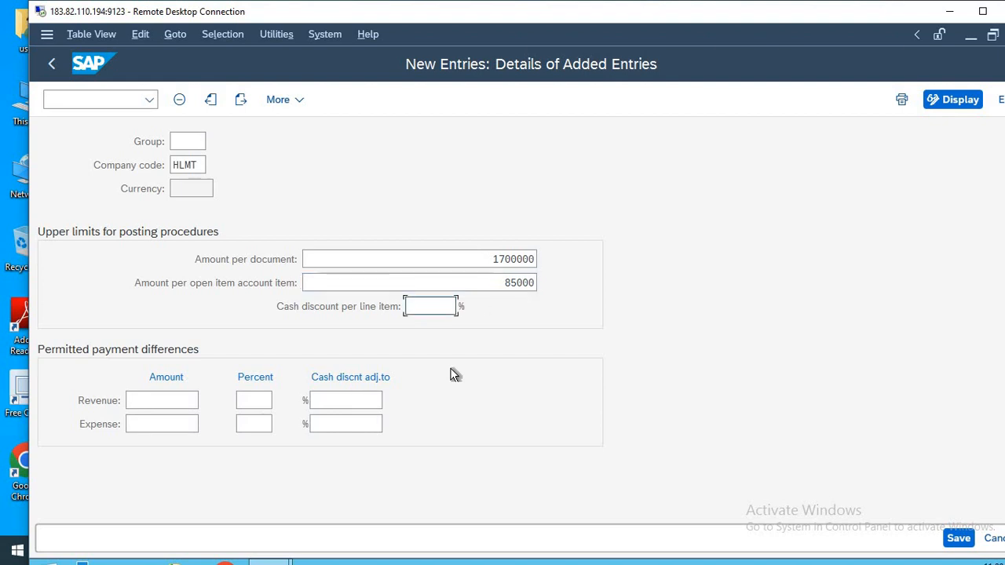
{"action": "type", "text": "1"}
{"action": "key", "text": "Tab"}
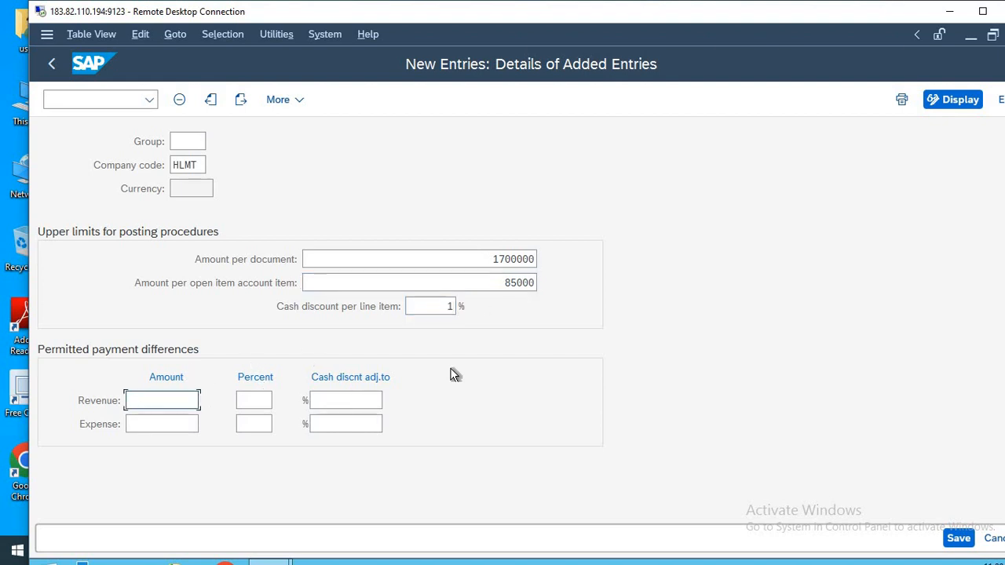
Set the permitted payment differences for both revenue and expense to amount 100, percent 1 and cash discount adjustment 1.
{"action": "type", "text": "100"}
{"action": "key", "text": "Tab"}
{"action": "type", "text": "1"}
{"action": "key", "text": "Tab"}
{"action": "type", "text": "1"}
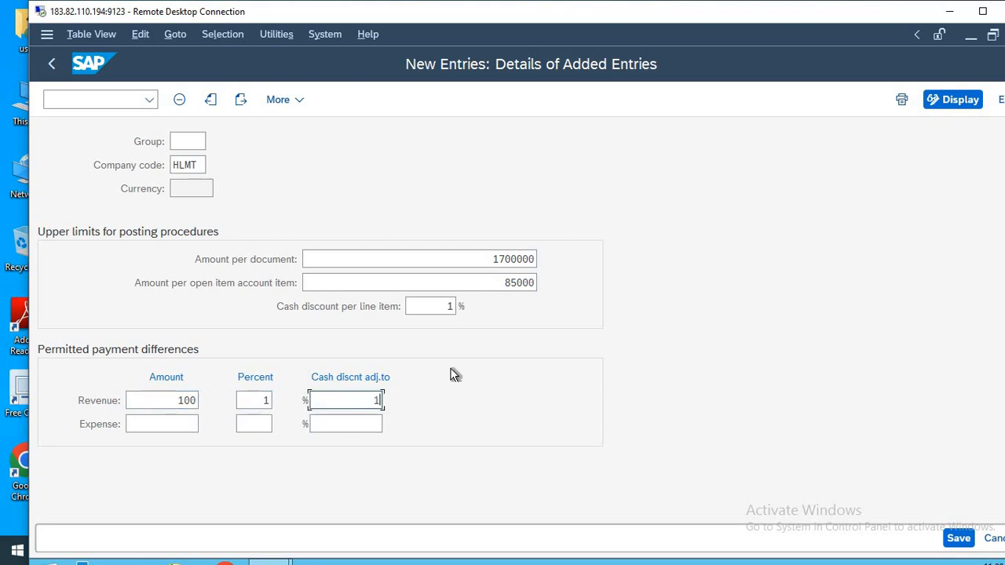
{"action": "key", "text": "Tab"}
{"action": "type", "text": "100"}
{"action": "key", "text": "Tab"}
{"action": "type", "text": "1"}
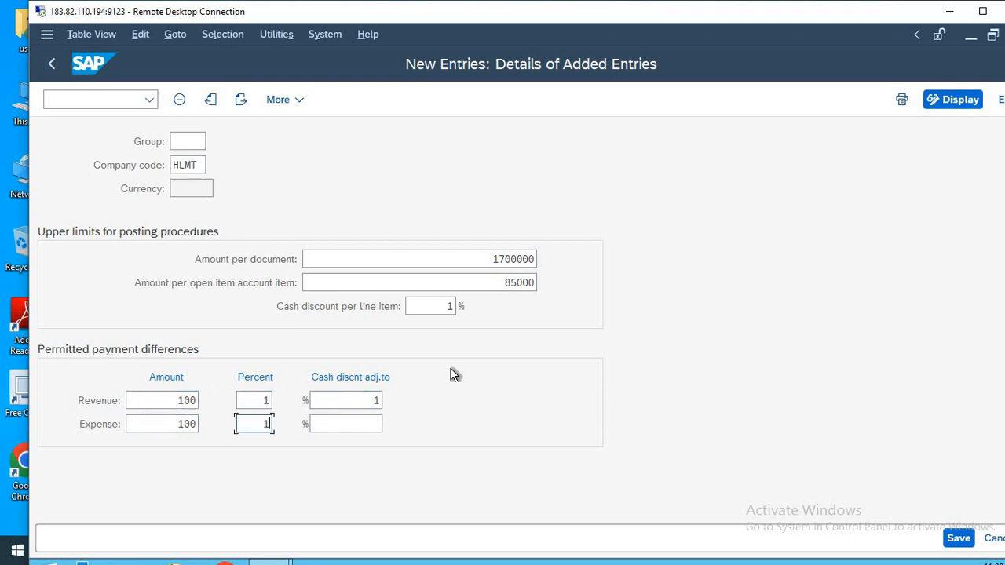
{"action": "key", "text": "Tab"}
{"action": "type", "text": "1"}
Review the entered document, open item and cash discount limits and the revenue and expense difference amounts.
{"action": "left_click", "coordinate": [503, 259]}
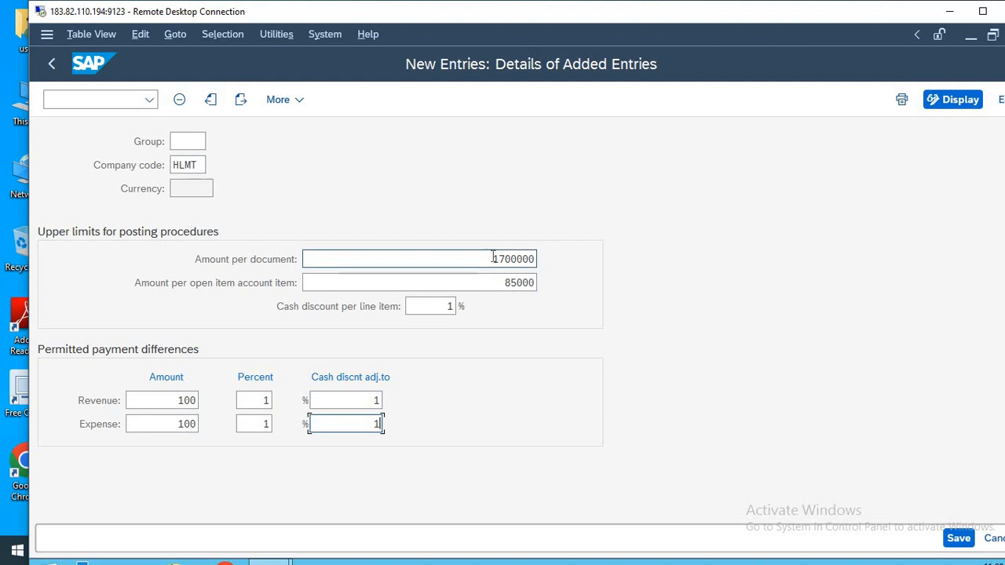
{"action": "double_click", "coordinate": [554, 257]}
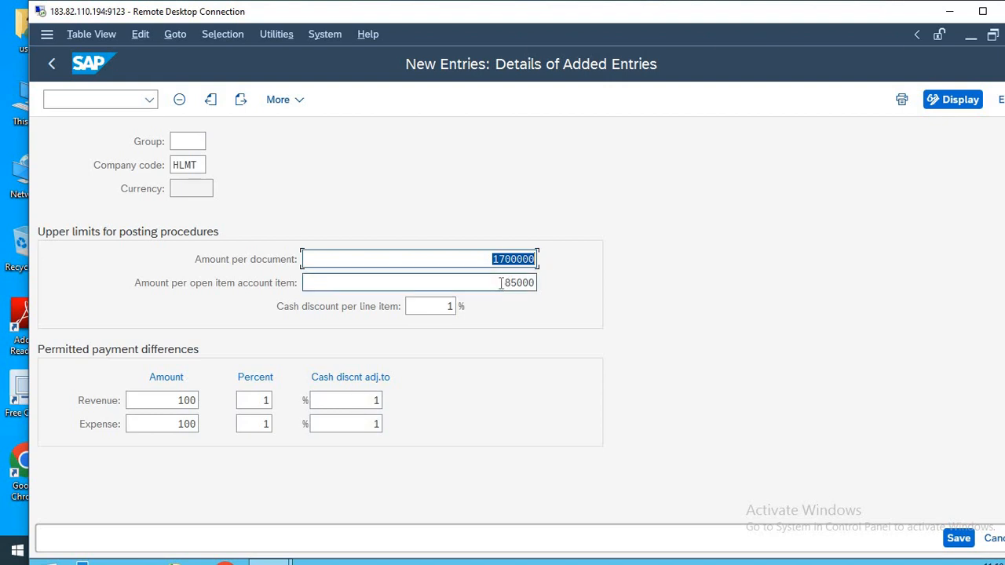
{"action": "left_click", "coordinate": [481, 253]}
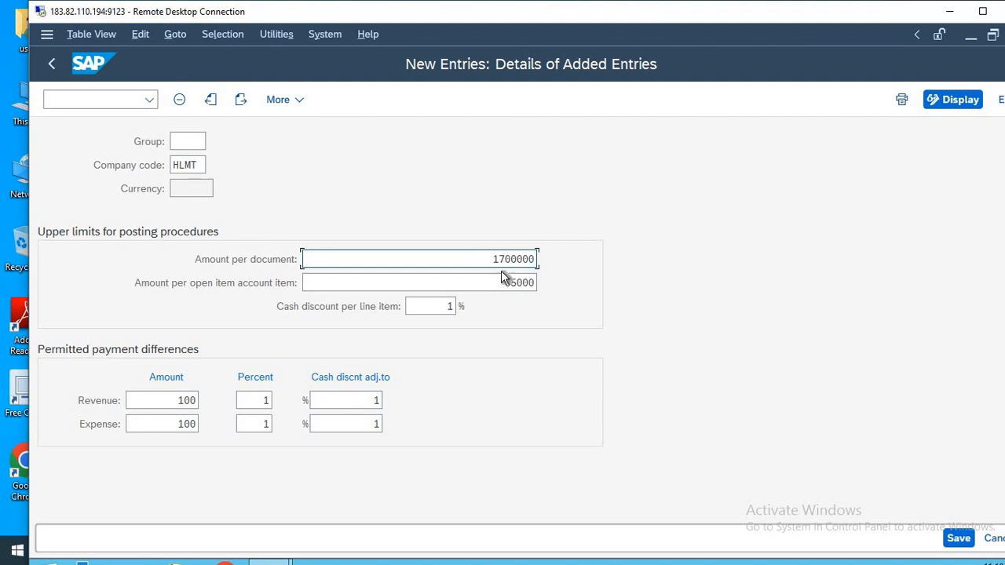
{"action": "key", "text": "Tab"}
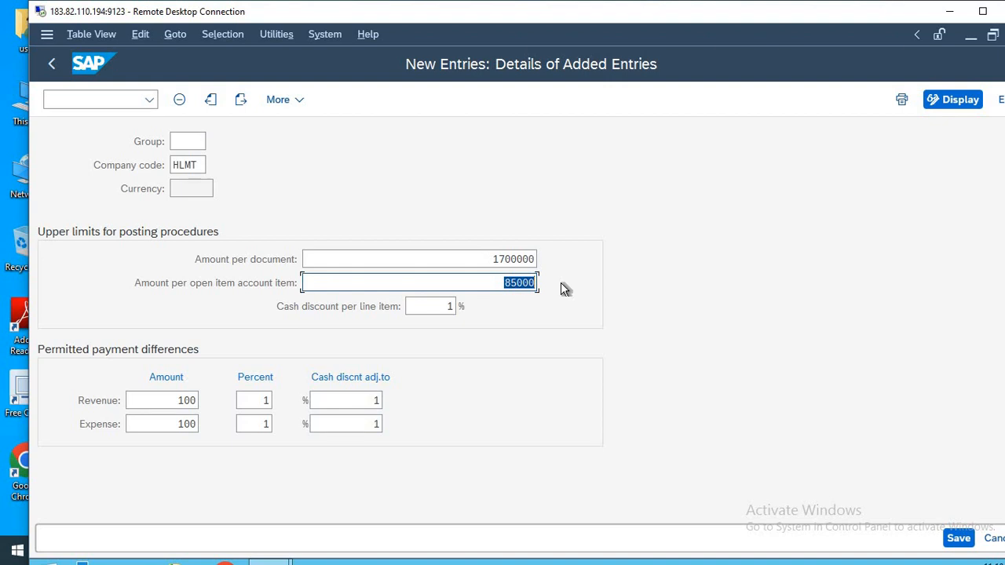
{"action": "left_click", "coordinate": [492, 261]}
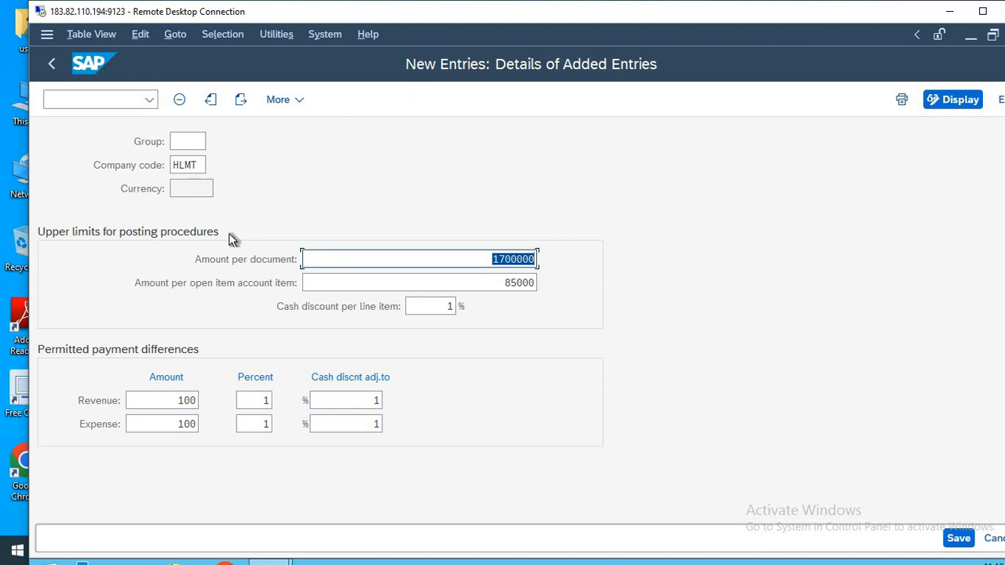
{"action": "left_click", "coordinate": [435, 306]}
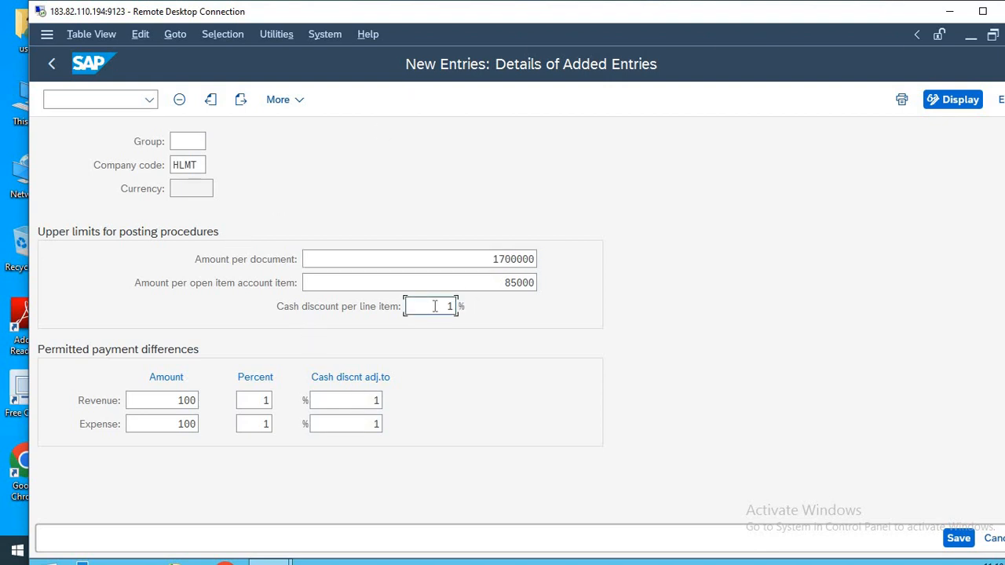
{"action": "left_click", "coordinate": [173, 401]}
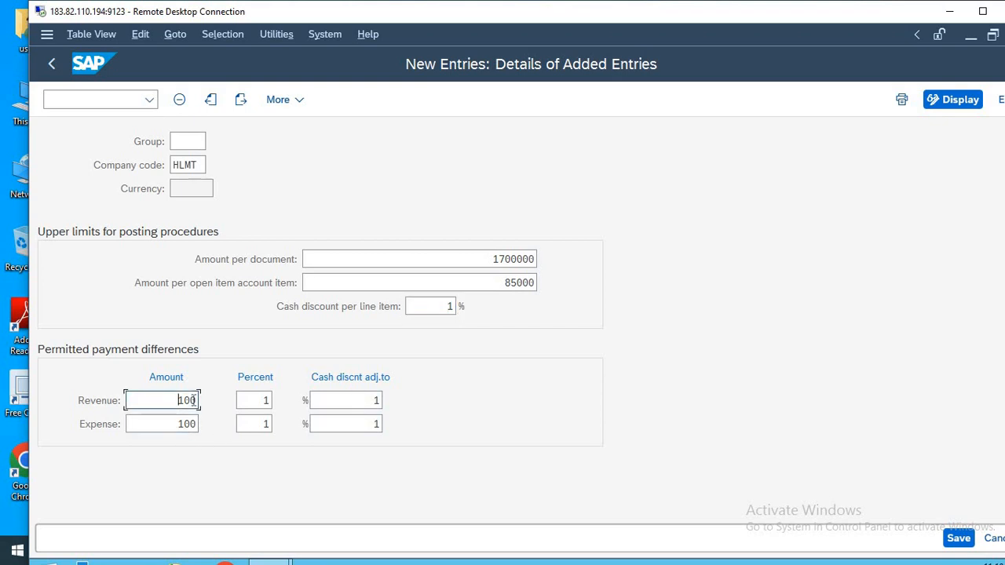
{"action": "double_click", "coordinate": [187, 401]}
{"action": "left_click", "coordinate": [169, 424]}
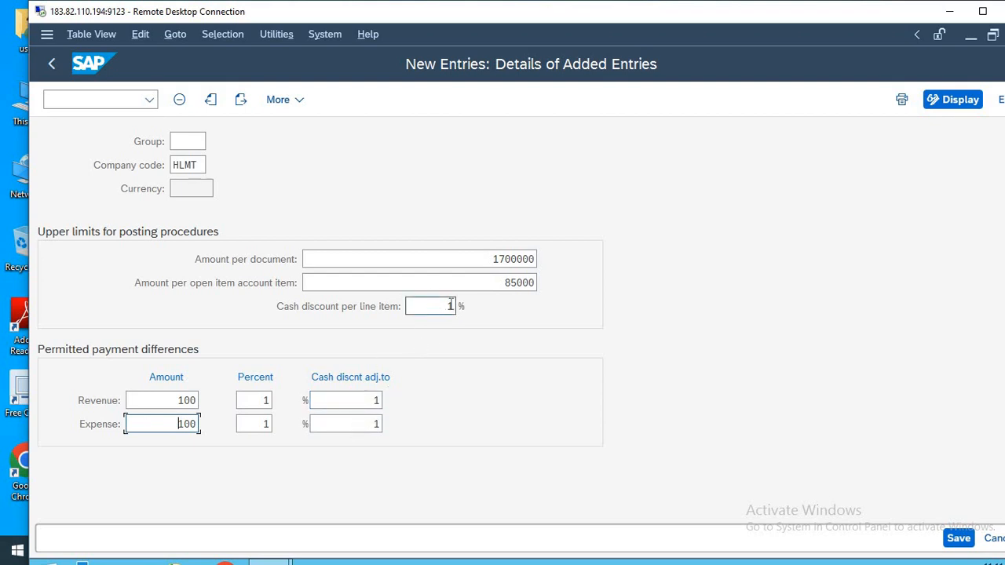
Validate and save the HLMT employee tolerance group under the proposed customizing request, then return to SAP Easy Access.
{"action": "key", "text": "Return"}
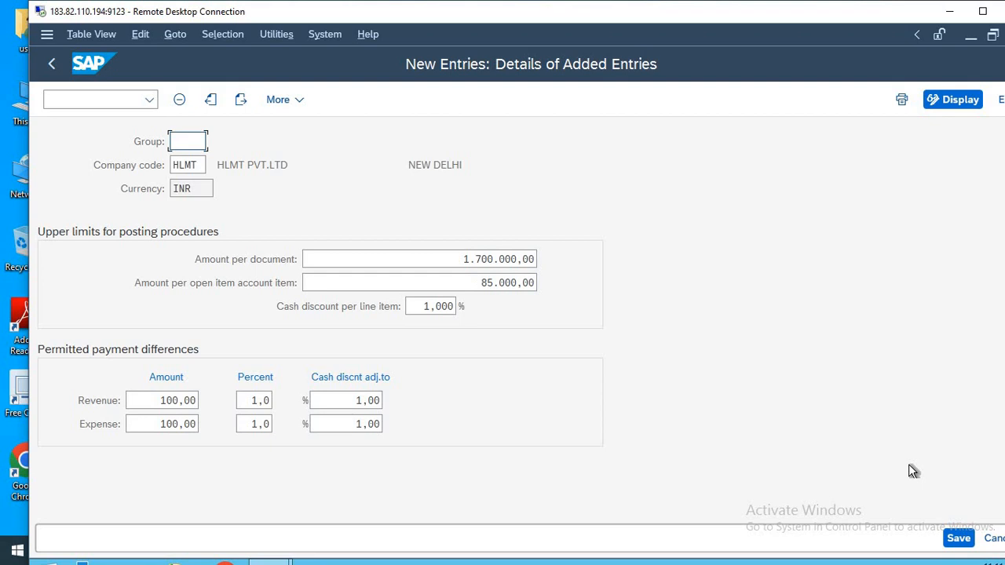
{"action": "left_click", "coordinate": [189, 141]}
{"action": "left_click", "coordinate": [959, 539]}
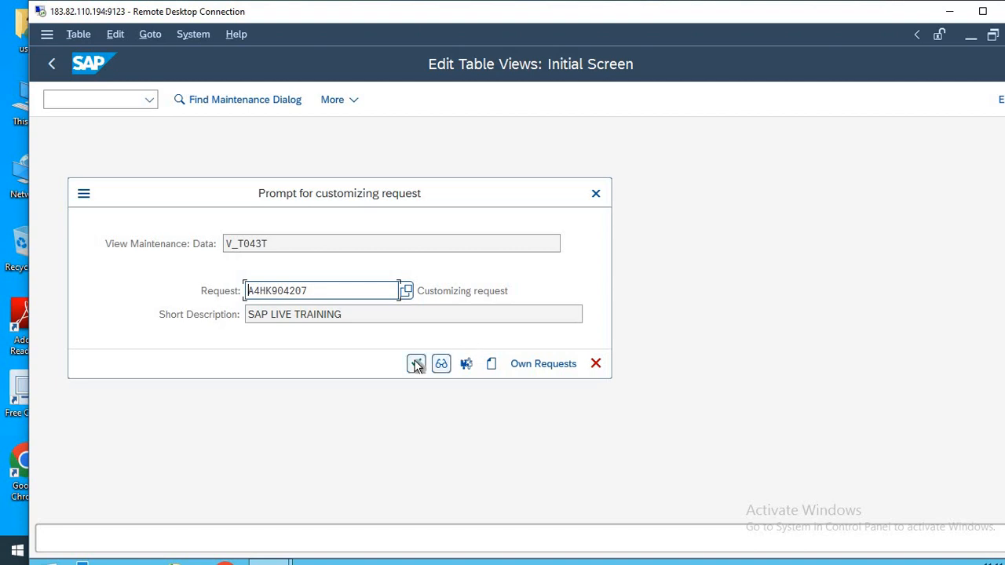
{"action": "left_click", "coordinate": [416, 365]}
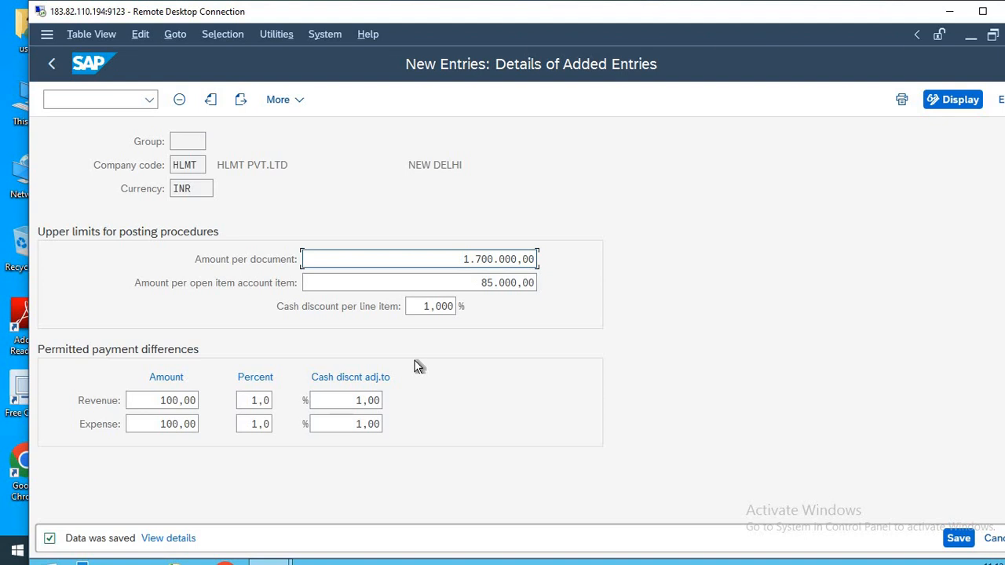
{"action": "left_click", "coordinate": [185, 140]}
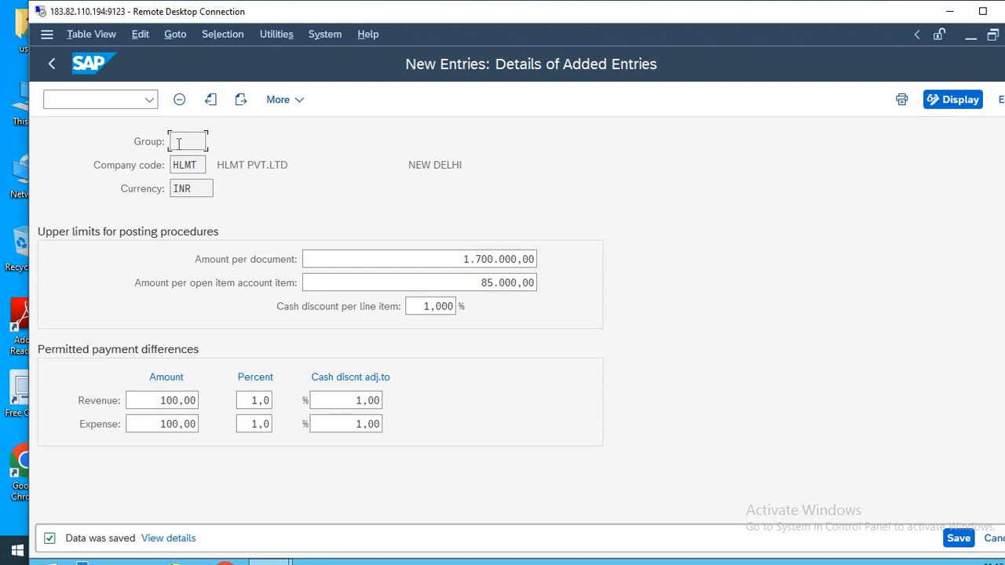
{"action": "key", "text": "F3"}
{"action": "key", "text": "F3"}
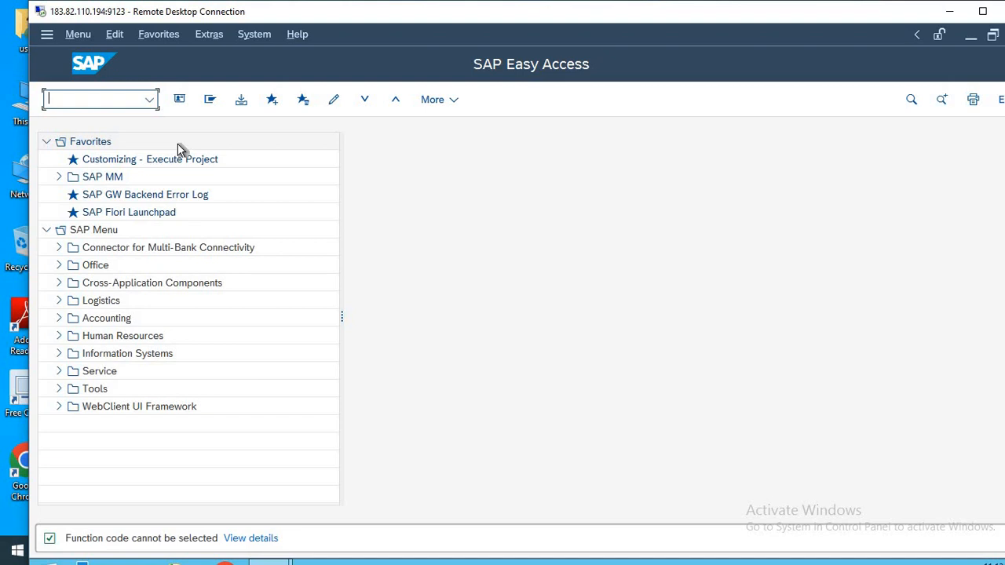
Switch to Notepad and add the entry 20-FS00 below 19-OBA4, separated by a blank line.
{"action": "key", "text": "alt+Tab"}
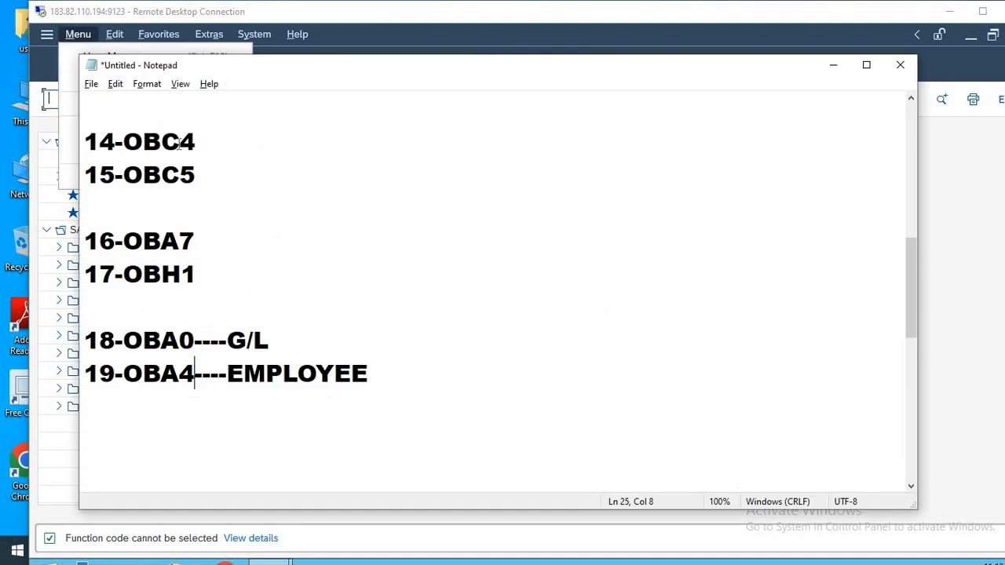
{"action": "left_click", "coordinate": [396, 360]}
{"action": "key", "text": "Return"}
{"action": "key", "text": "Return"}
{"action": "key", "text": "BackSpace"}
{"action": "key", "text": "Return"}
{"action": "type", "text": "20-"}
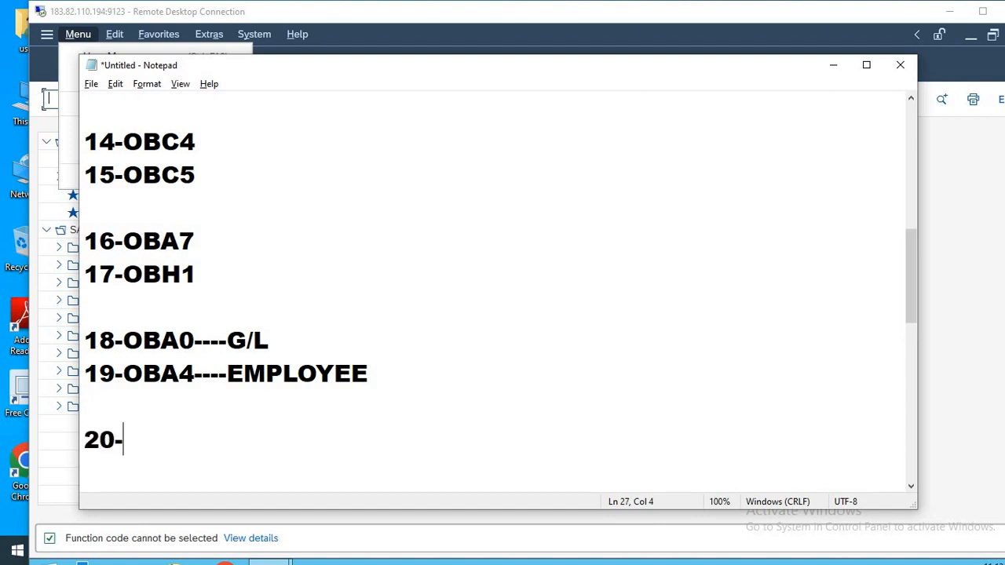
{"action": "type", "text": "FS00"}
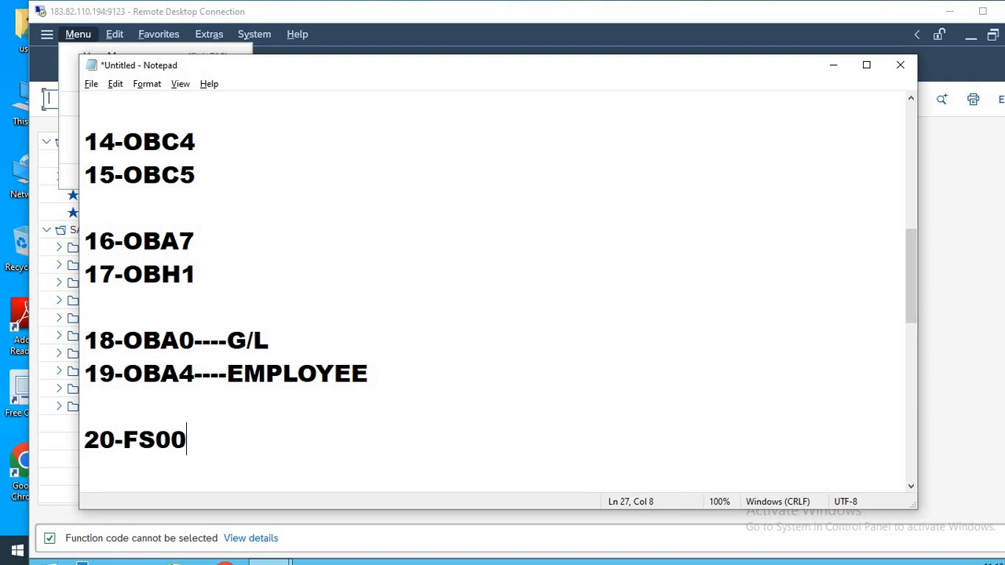
Add a run of blank lines below the 20-FS00 entry as space for further notes.
{"action": "key", "text": "Return"}
{"action": "key", "text": "Return"}
{"action": "key", "text": "Return"}
{"action": "key", "text": "Return"}
{"action": "key", "text": "Return"}
{"action": "key", "text": "Return"}
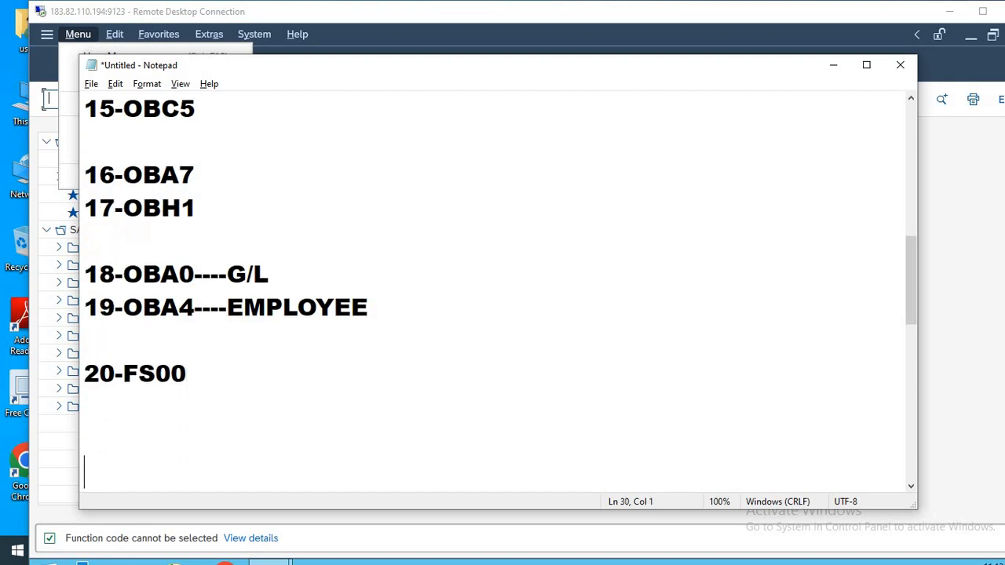
{"action": "key", "text": "Return"}
{"action": "key", "text": "Return"}
{"action": "key", "text": "Return"}
{"action": "key", "text": "Return"}
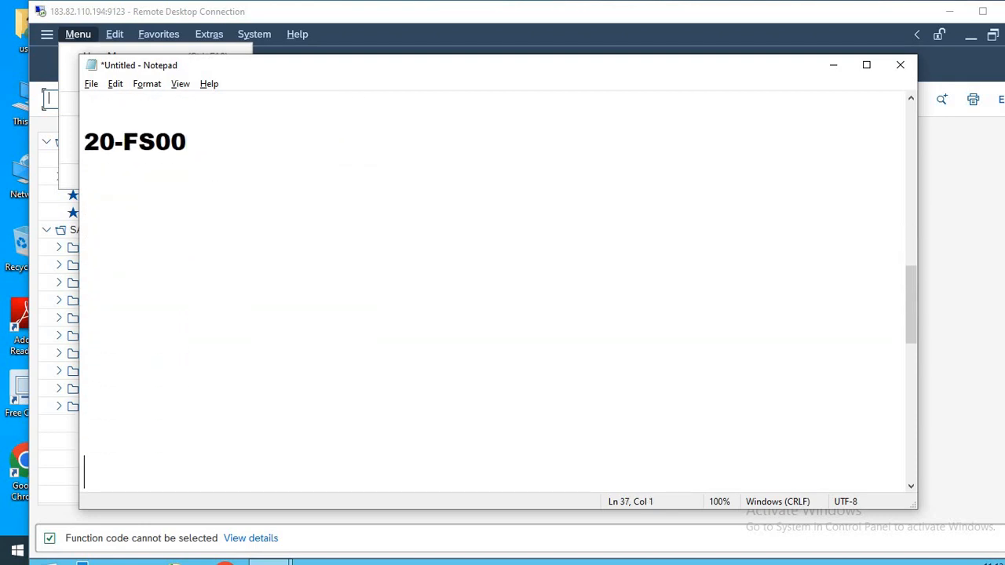
{"action": "key", "text": "Up"}
{"action": "key", "text": "Up"}
{"action": "key", "text": "Up"}
{"action": "key", "text": "Up"}
{"action": "key", "text": "Up"}
{"action": "key", "text": "Up"}
{"action": "key", "text": "Up"}
{"action": "key", "text": "Up"}
{"action": "key", "text": "Up"}
{"action": "key", "text": "Up"}
{"action": "key", "text": "Up"}
{"action": "key", "text": "Up"}
{"action": "key", "text": "Up"}
{"action": "key", "text": "Up"}
{"action": "key", "text": "Down"}
{"action": "key", "text": "Down"}
{"action": "key", "text": "Down"}
{"action": "key", "text": "Down"}
{"action": "key", "text": "Down"}
{"action": "key", "text": "Down"}
{"action": "key", "text": "Down"}
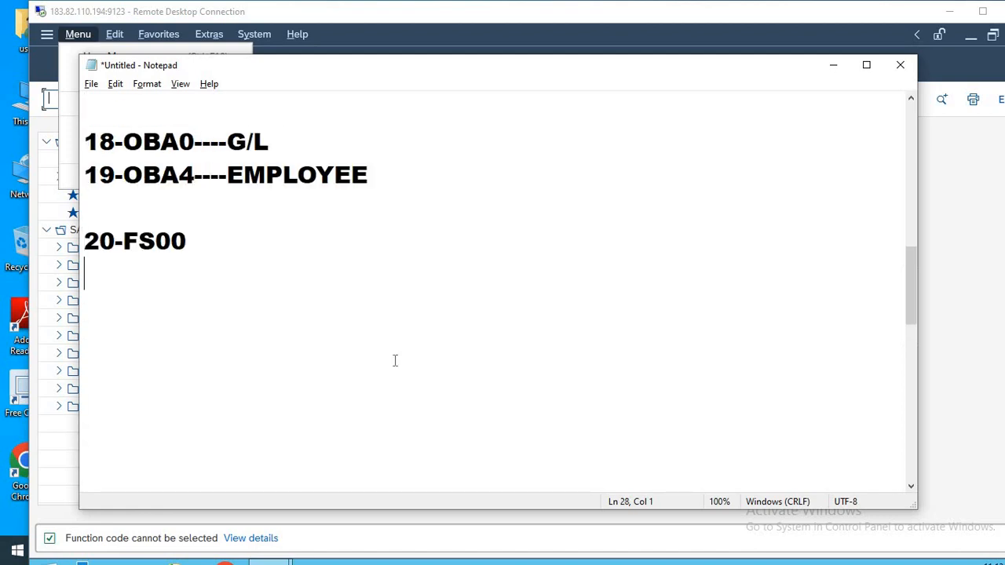
{"action": "key", "text": "Down"}
{"action": "key", "text": "Down"}
{"action": "key", "text": "Down"}
{"action": "key", "text": "Down"}
{"action": "key", "text": "Down"}
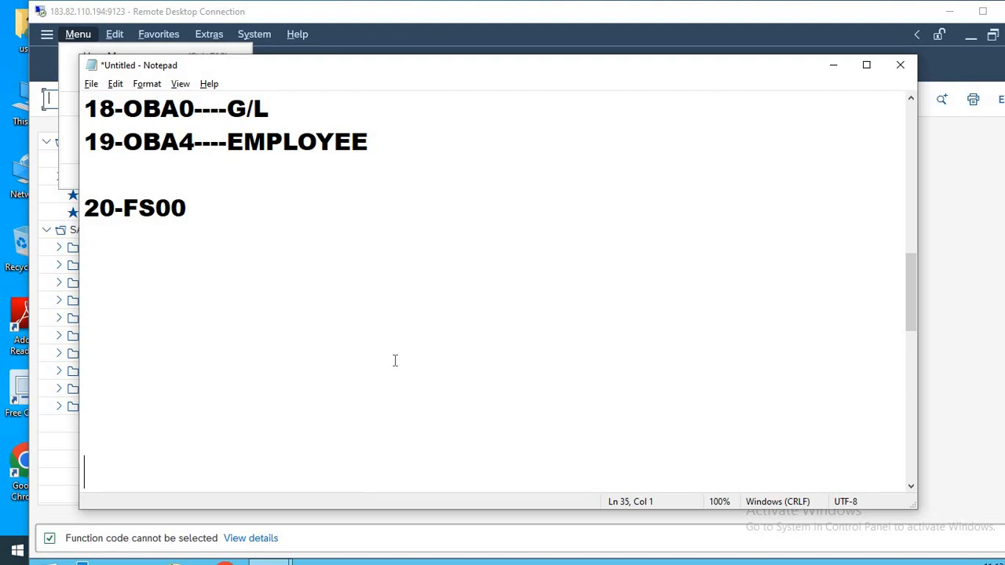
Switch back to SAP, run transaction OBD4 and position the G/L account groups list at chart of accounts HLMT.
{"action": "key", "text": "alt+Tab"}
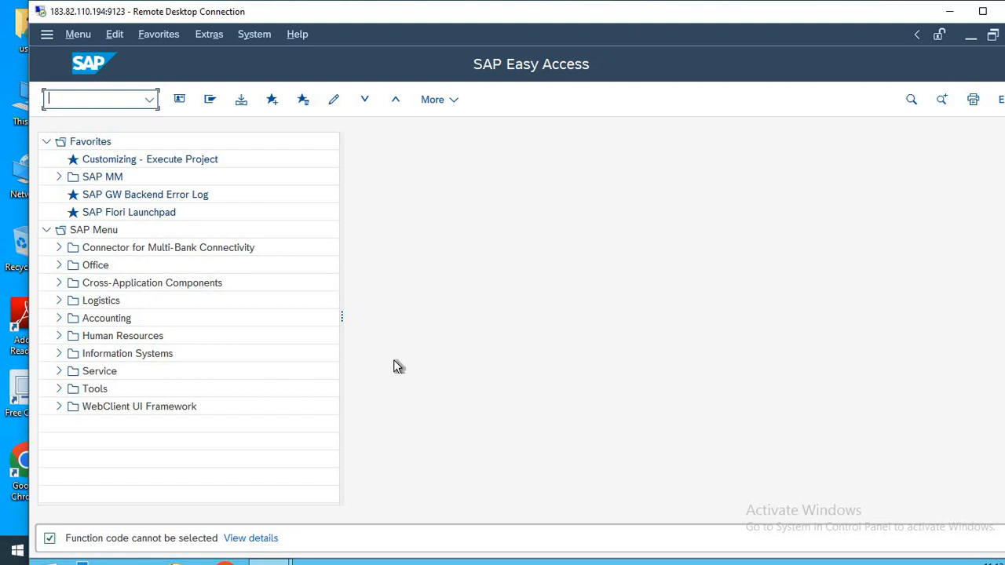
{"action": "type", "text": "OBD4"}
{"action": "key", "text": "Return"}
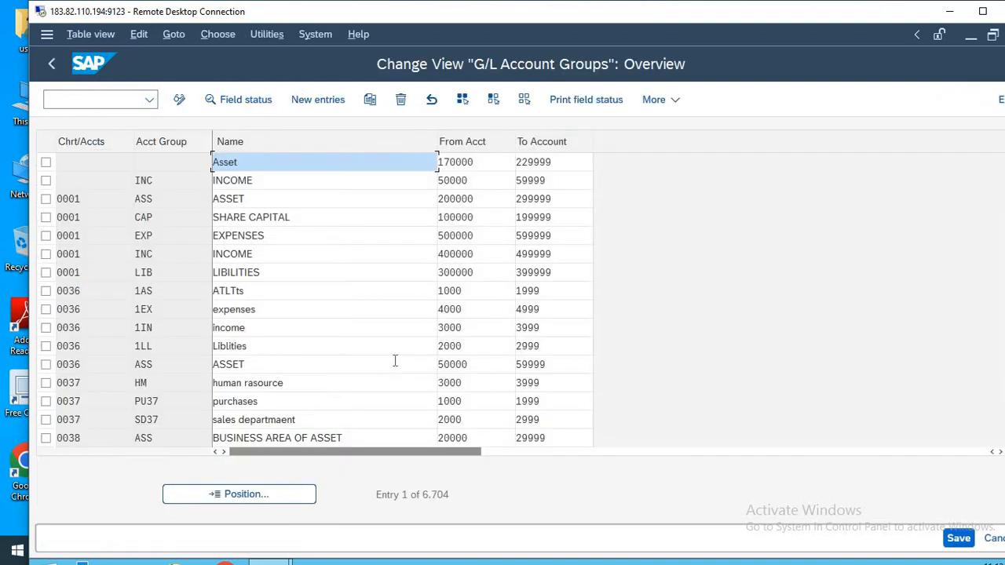
{"action": "left_click", "coordinate": [264, 501]}
{"action": "type", "text": "HL"}
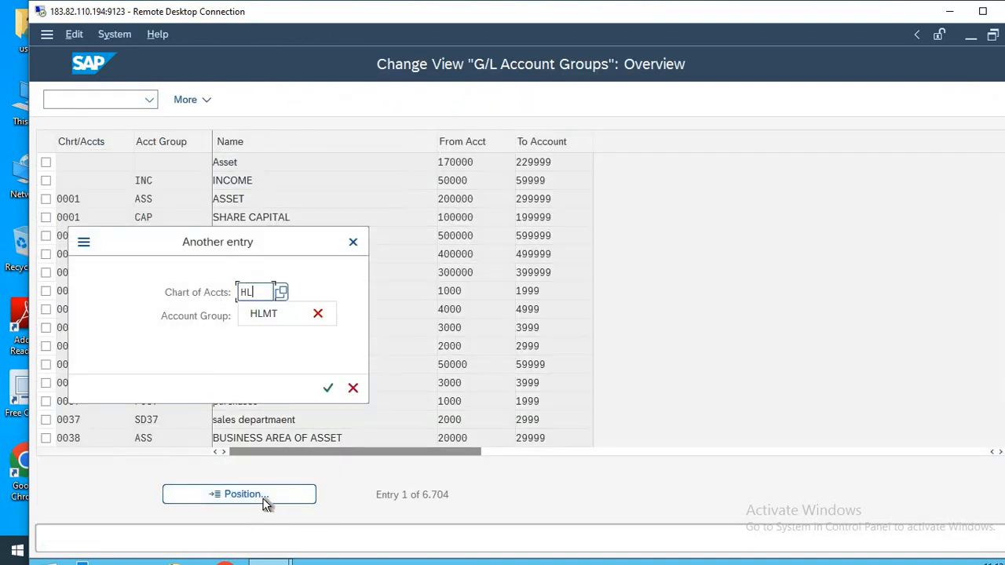
{"action": "key", "text": "Down"}
{"action": "key", "text": "Return"}
{"action": "key", "text": "Return"}
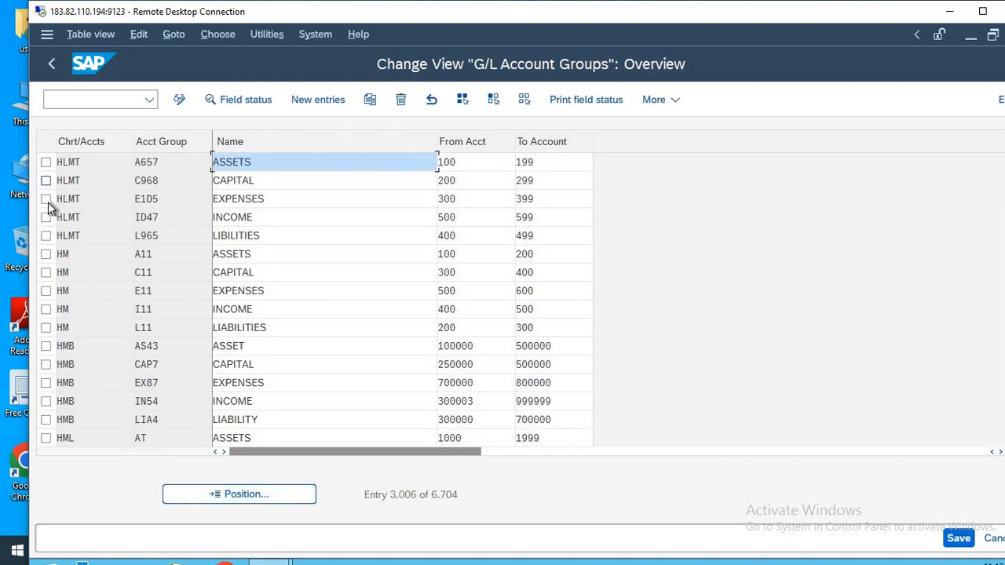
Mark the five HLMT account groups, from liabilities up to assets, to review their account number ranges.
{"action": "left_click", "coordinate": [46, 236]}
{"action": "left_click", "coordinate": [46, 216]}
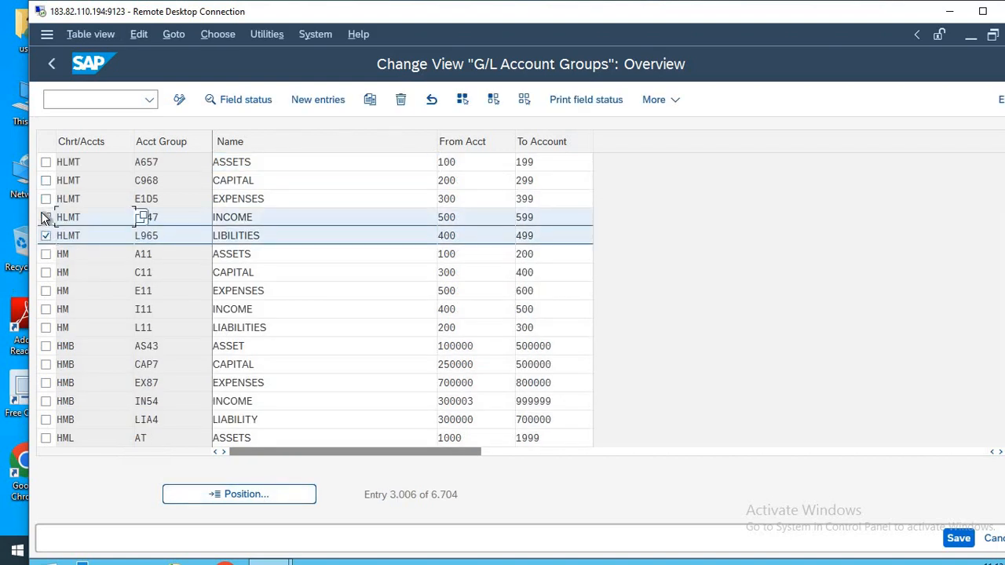
{"action": "left_click", "coordinate": [46, 199]}
{"action": "left_click", "coordinate": [45, 179]}
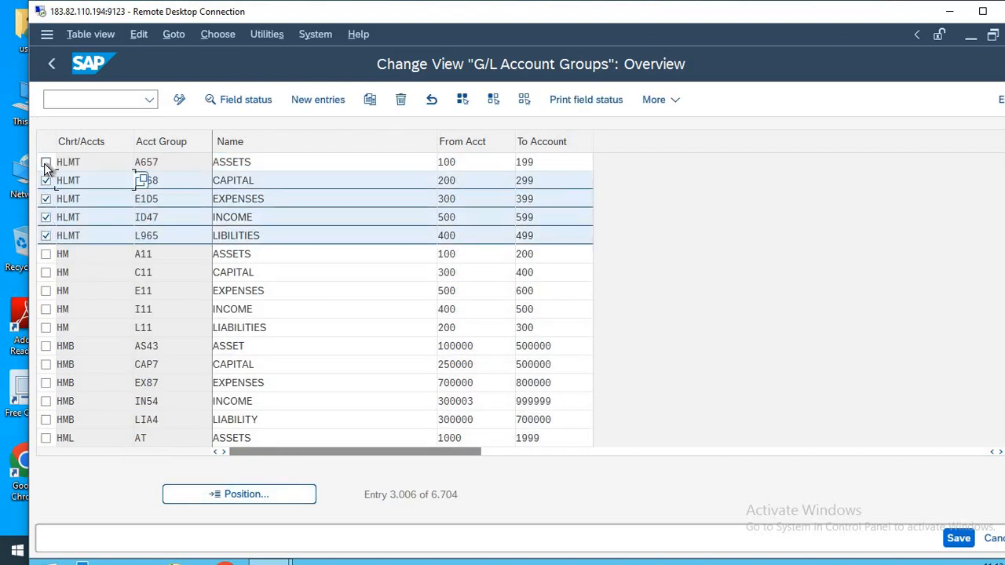
{"action": "left_click", "coordinate": [46, 163]}
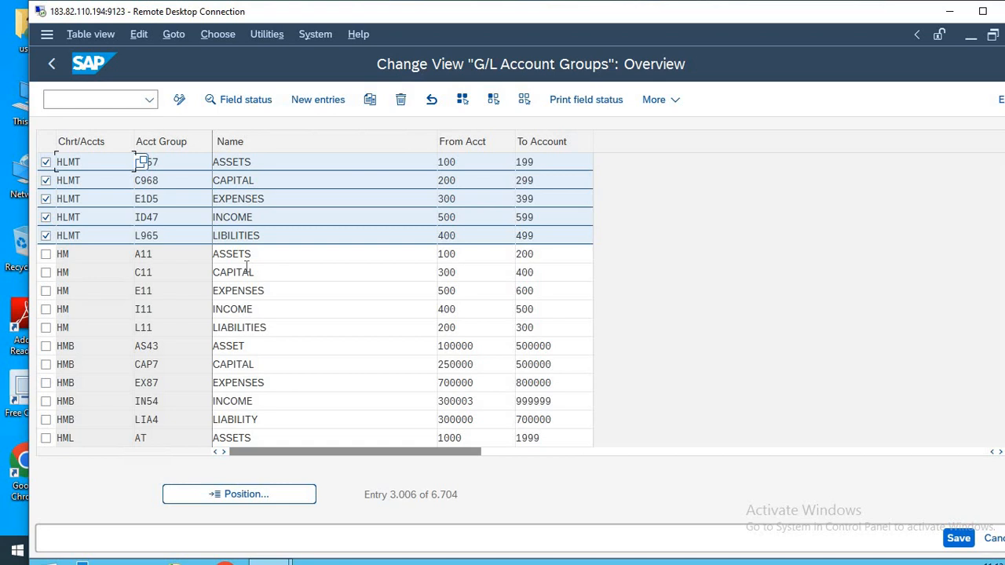
Leave the account groups view and run transaction FS00 for company code HLMT.
{"action": "left_click", "coordinate": [90, 99]}
{"action": "type", "text": "/n"}
{"action": "key", "text": "Return"}
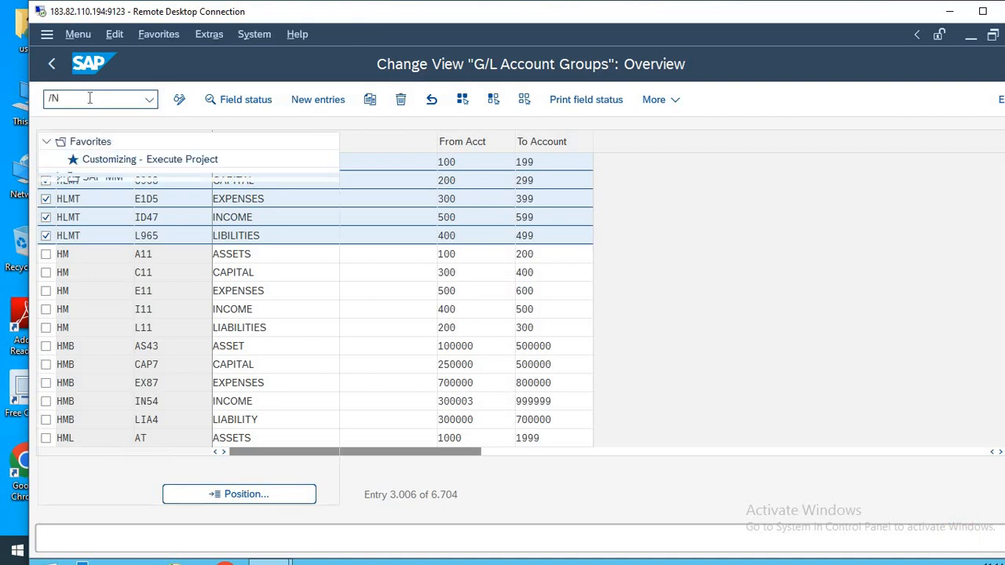
{"action": "type", "text": "FS00"}
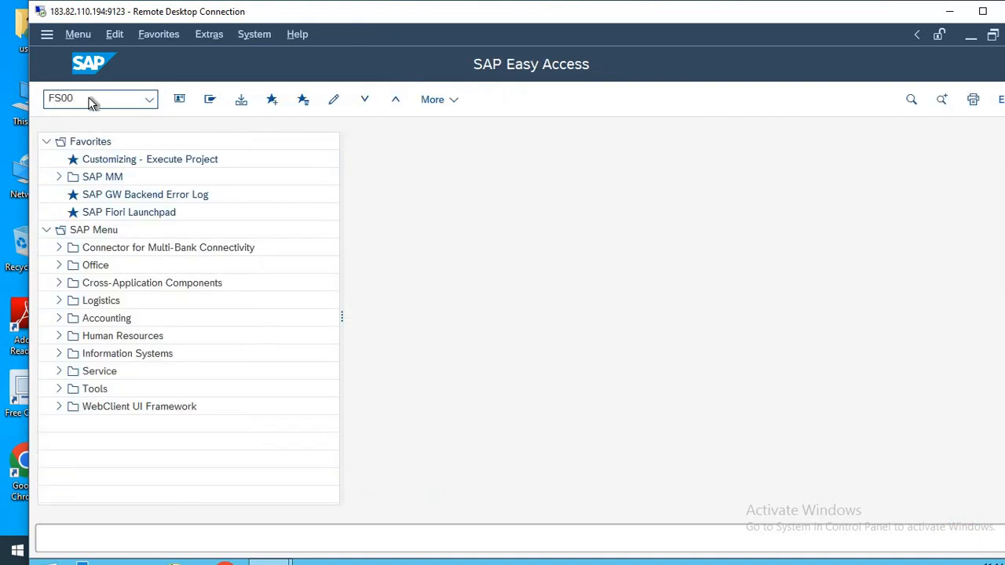
{"action": "key", "text": "Return"}
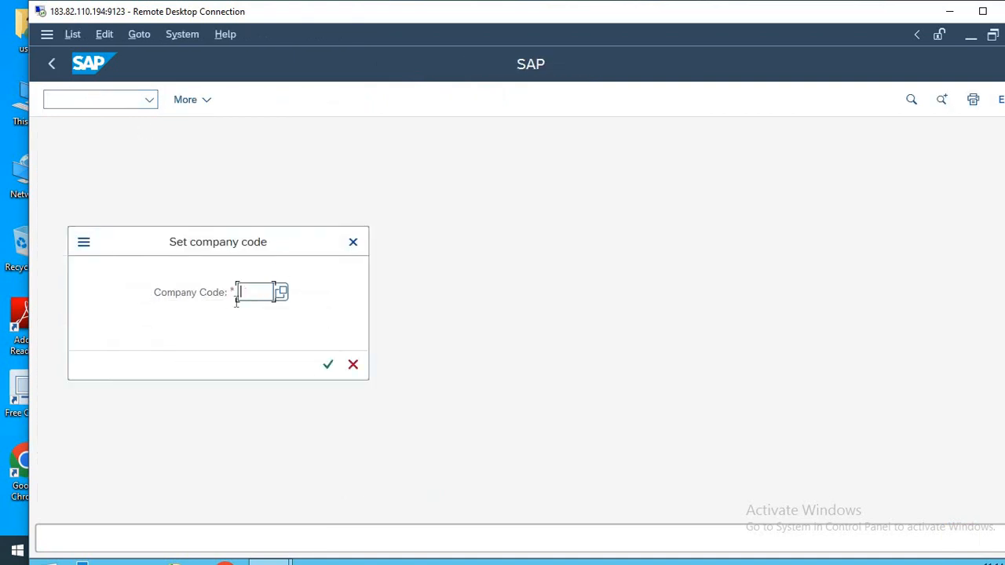
{"action": "type", "text": "H"}
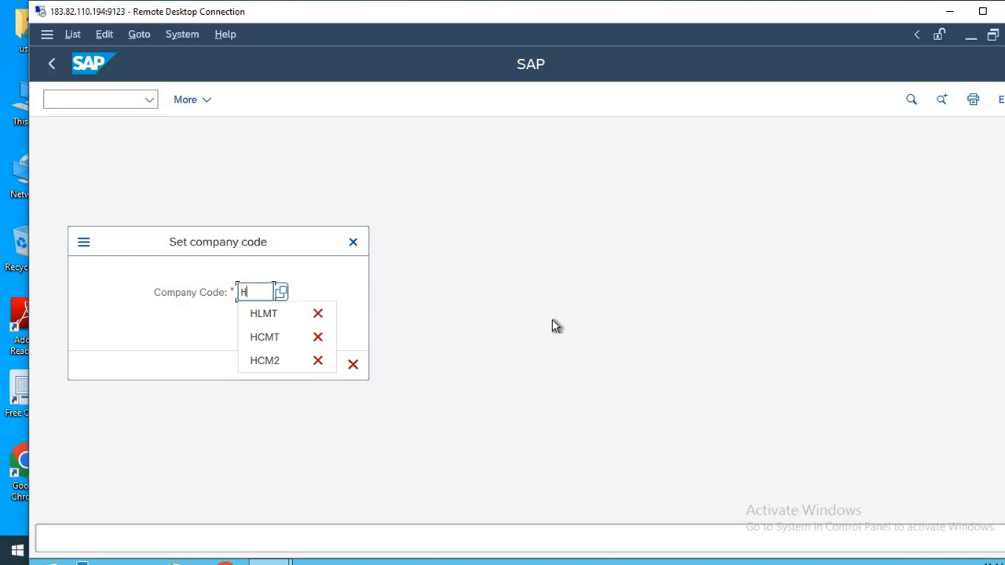
{"action": "type", "text": "LMT"}
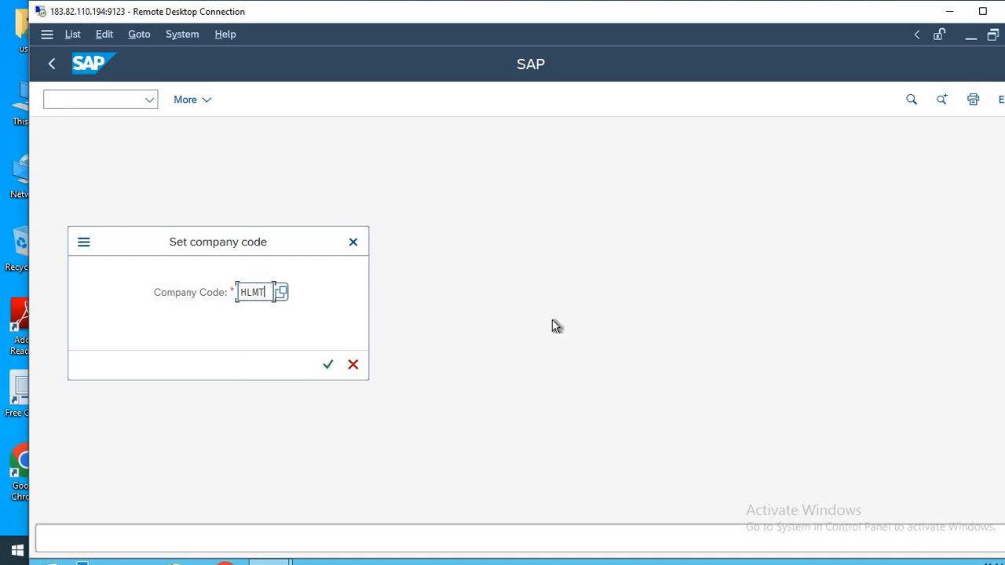
{"action": "key", "text": "Return"}
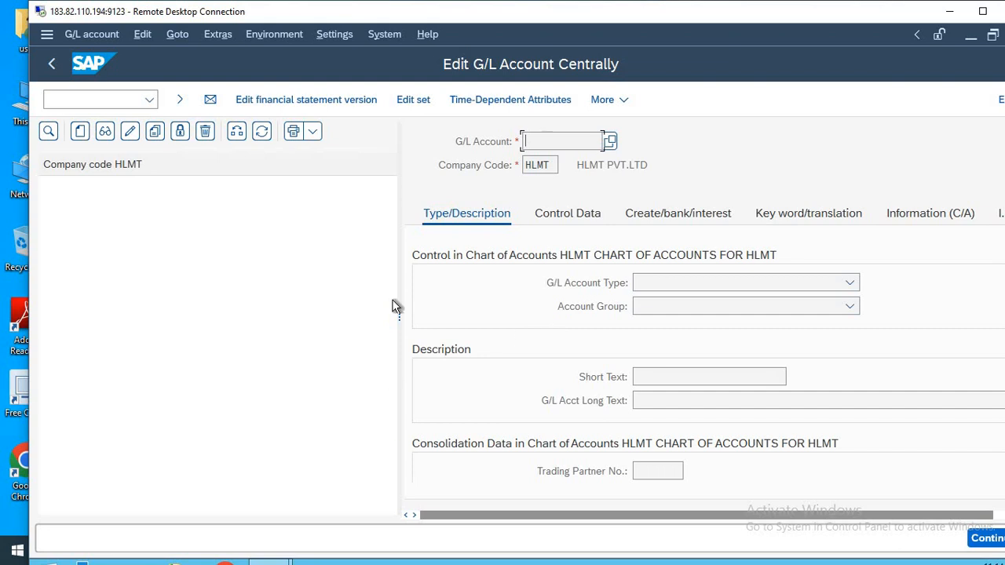
Widen the account detail area and start creating G/L account 100 in company code HLMT.
{"action": "left_click_drag", "start_coordinate": [396, 312], "coordinate": [340, 305]}
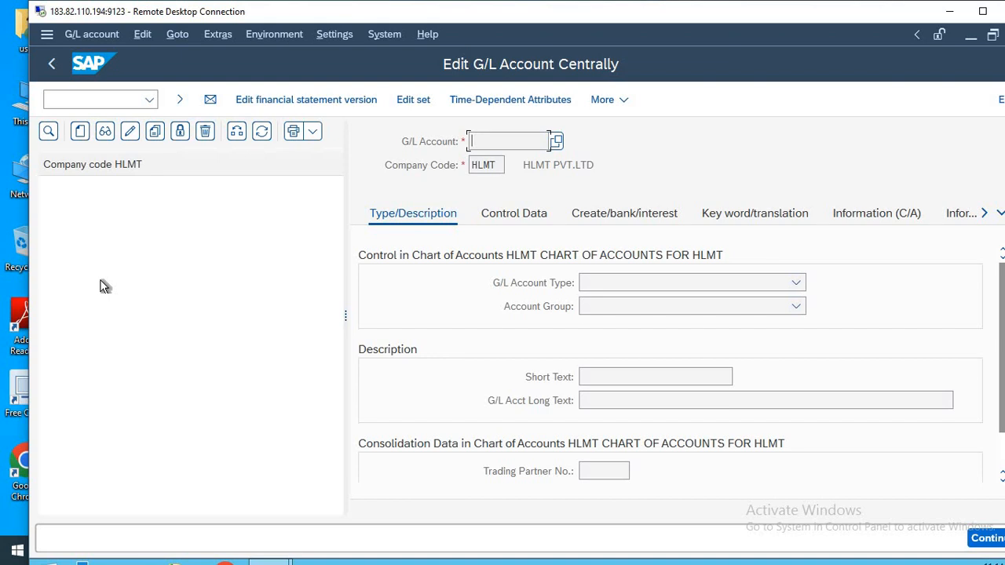
{"action": "left_click", "coordinate": [78, 131]}
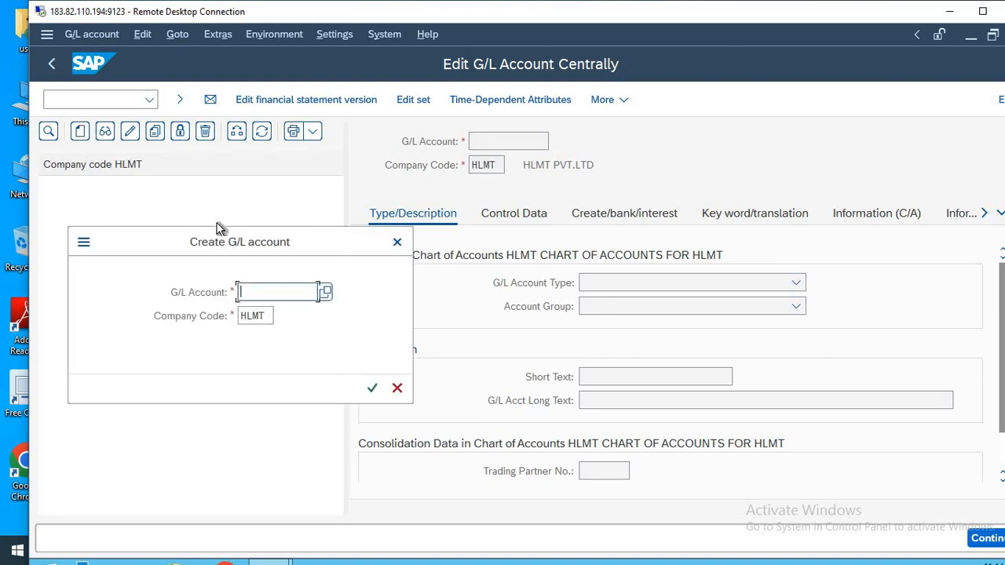
{"action": "left_click_drag", "start_coordinate": [213, 244], "coordinate": [238, 273]}
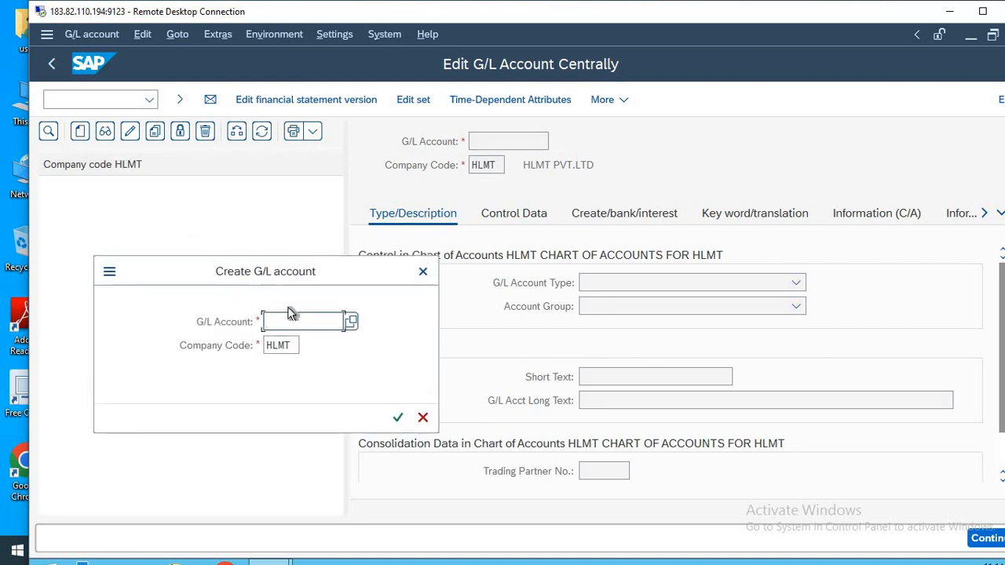
{"action": "type", "text": "100"}
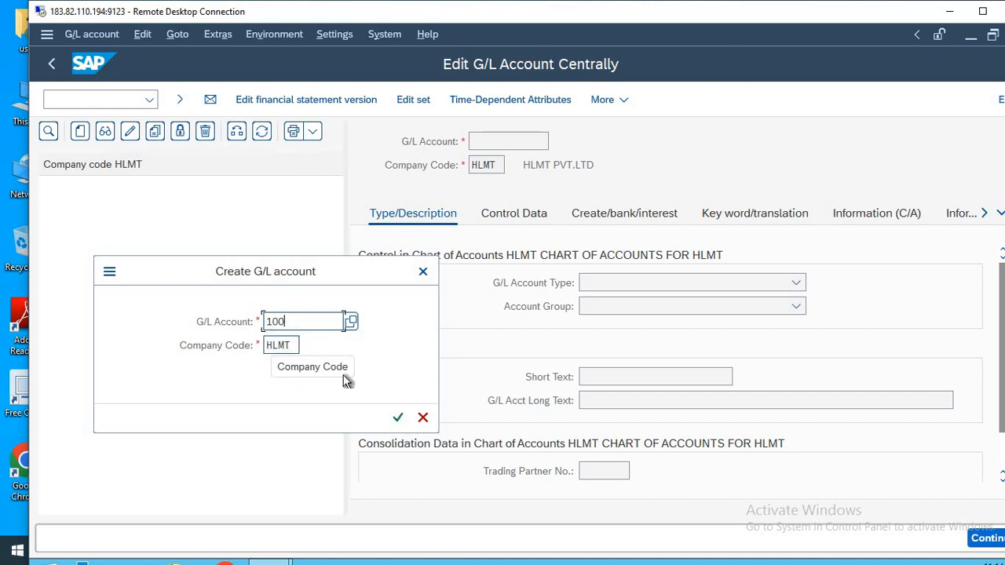
{"action": "left_click", "coordinate": [396, 418]}
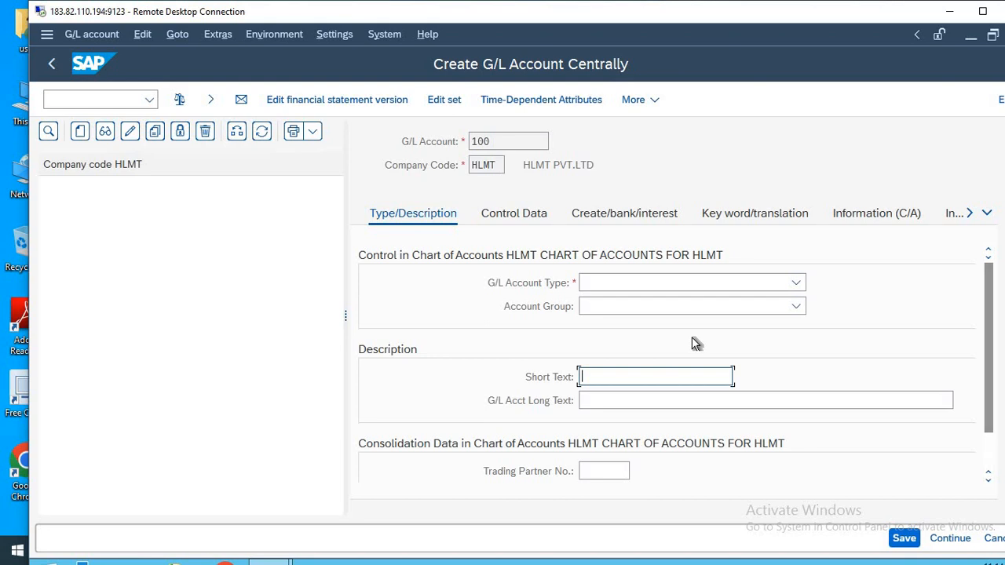
Describe account 100 with the short text BUILDING and the long text BUILDING A/C.
{"action": "type", "text": "BUILDING"}
{"action": "left_click", "coordinate": [612, 398]}
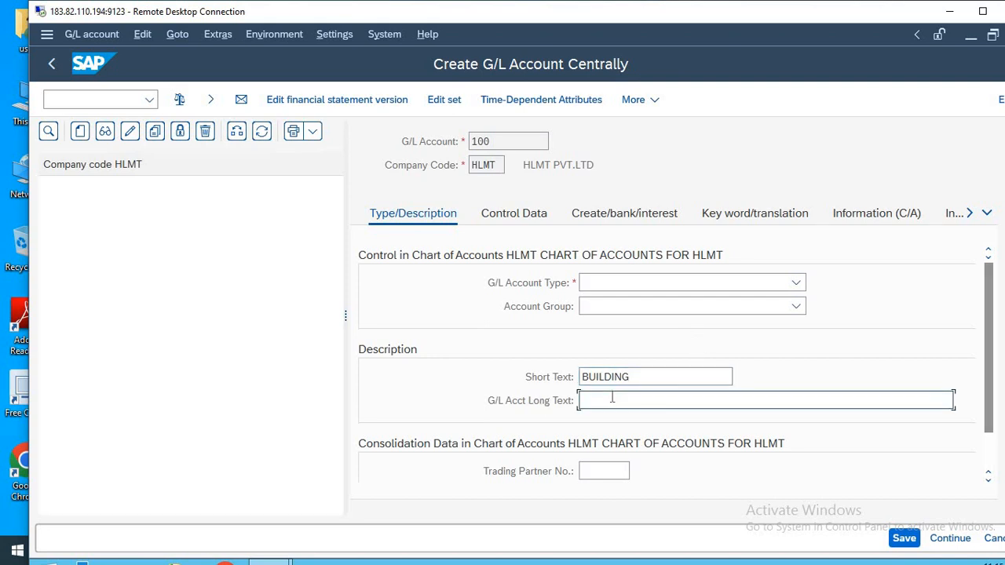
{"action": "type", "text": "BUILDIN"}
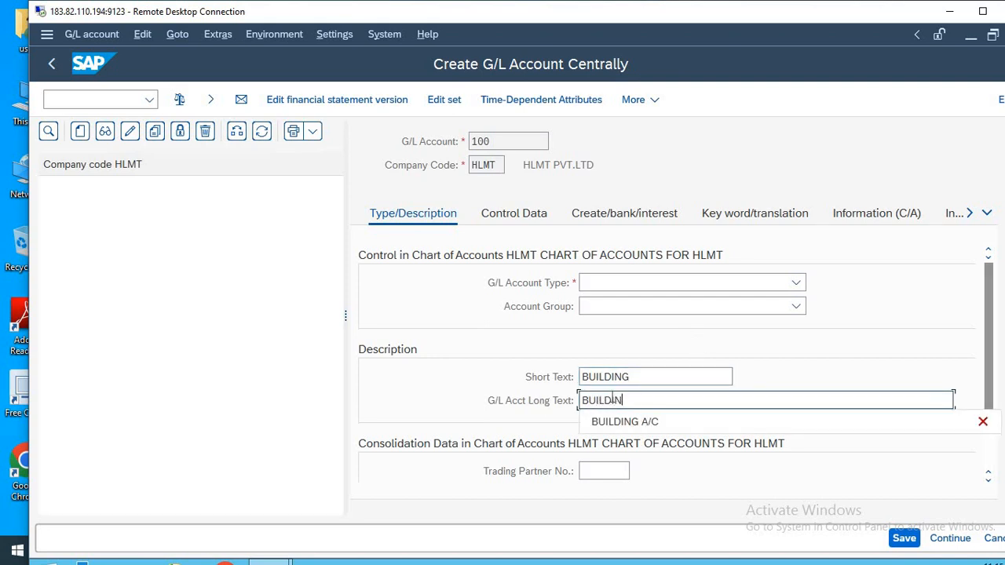
{"action": "type", "text": "G A/C"}
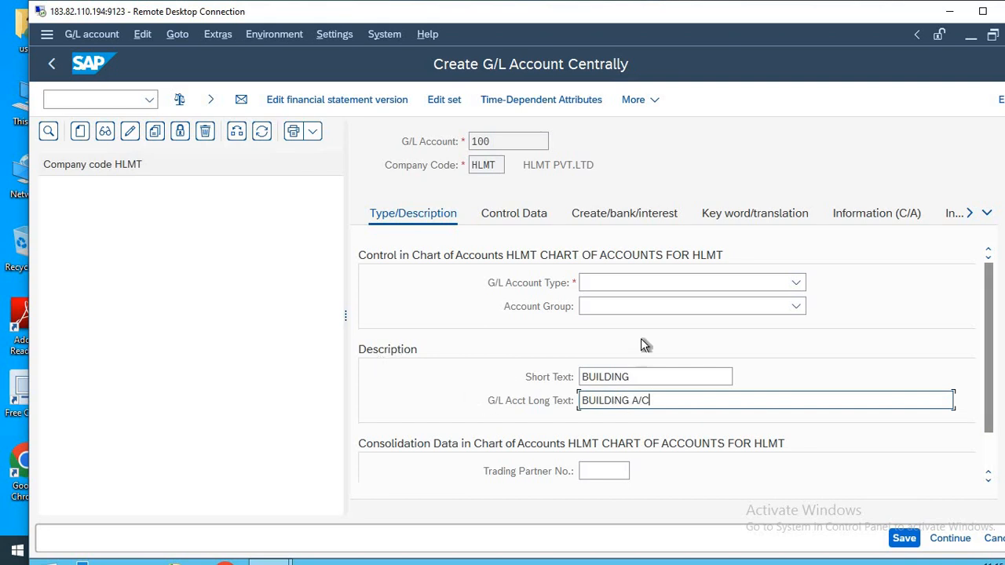
Set the G/L account type to Balance Sheet Account and the account group to ASSETS, after trying EXPENSES.
{"action": "left_click", "coordinate": [641, 286]}
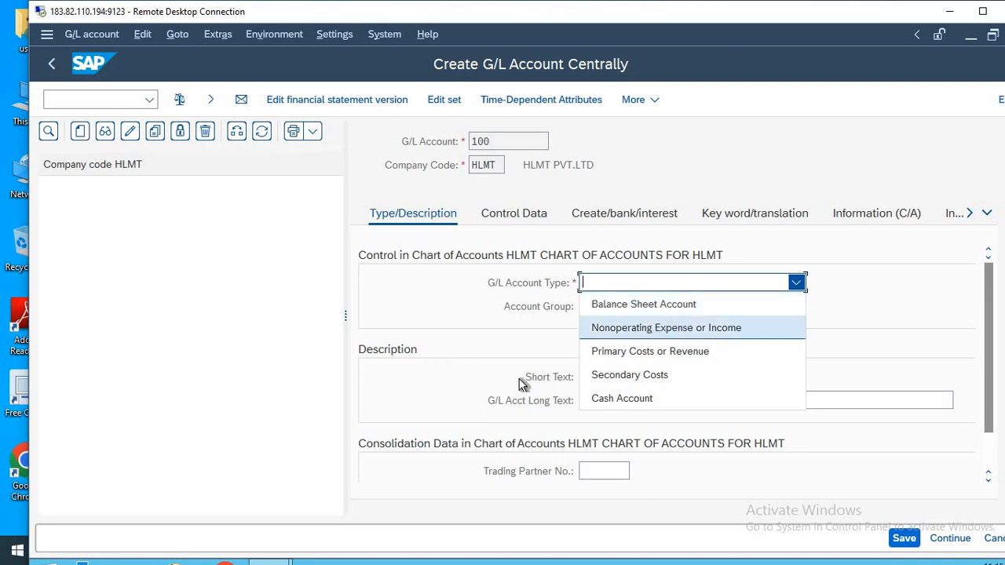
{"action": "left_click", "coordinate": [619, 306]}
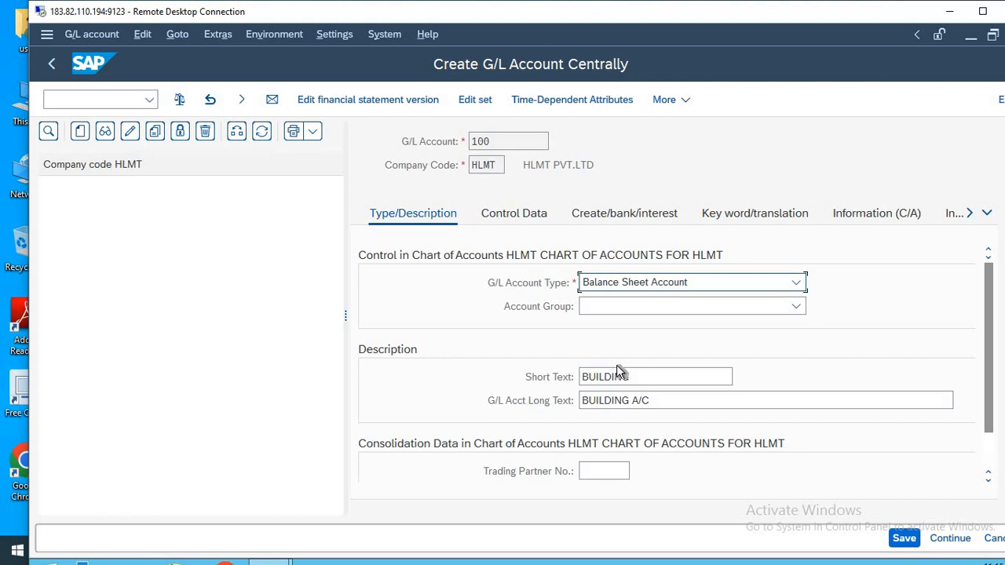
{"action": "left_click", "coordinate": [646, 308]}
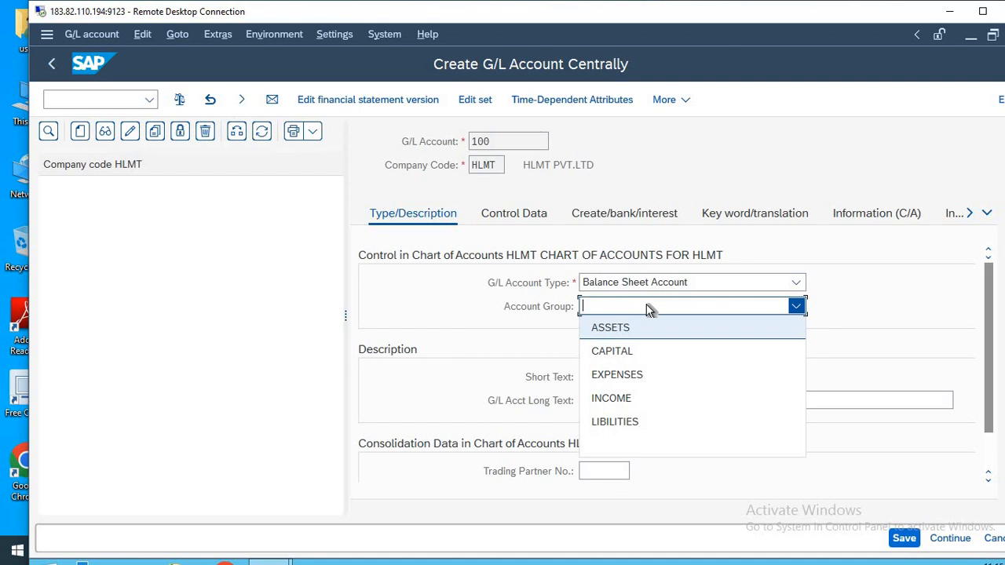
{"action": "left_click", "coordinate": [639, 377]}
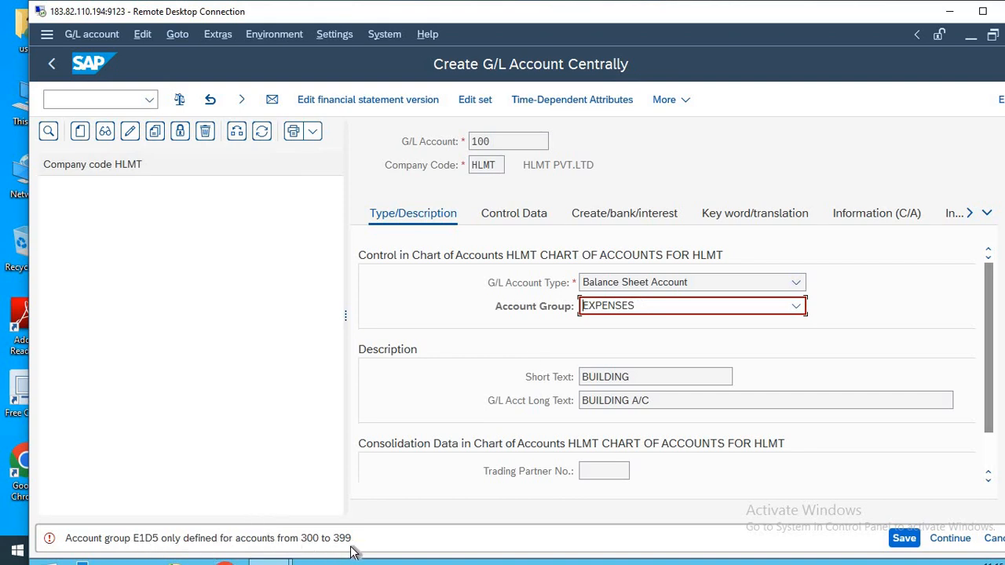
{"action": "left_click", "coordinate": [631, 307]}
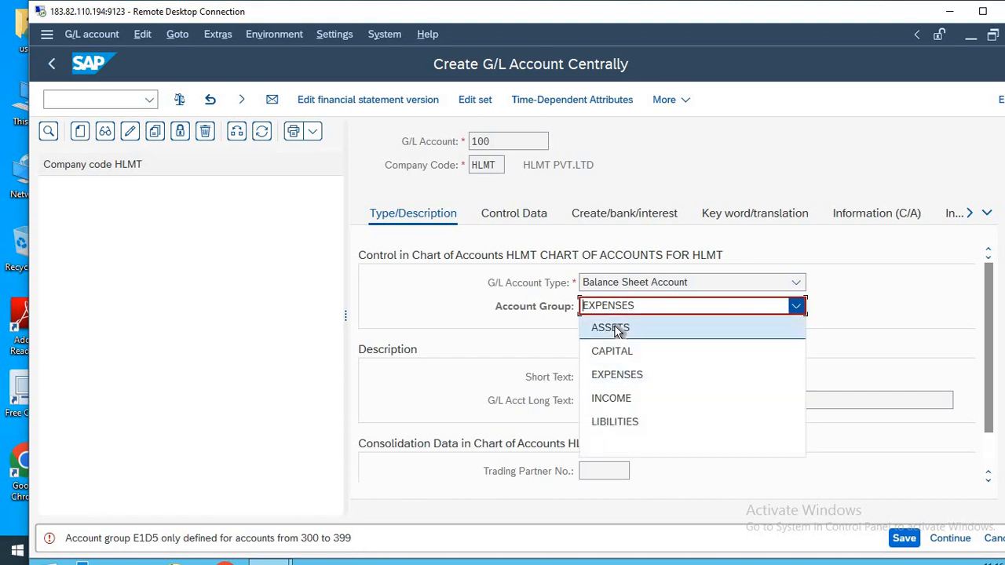
{"action": "left_click", "coordinate": [617, 329]}
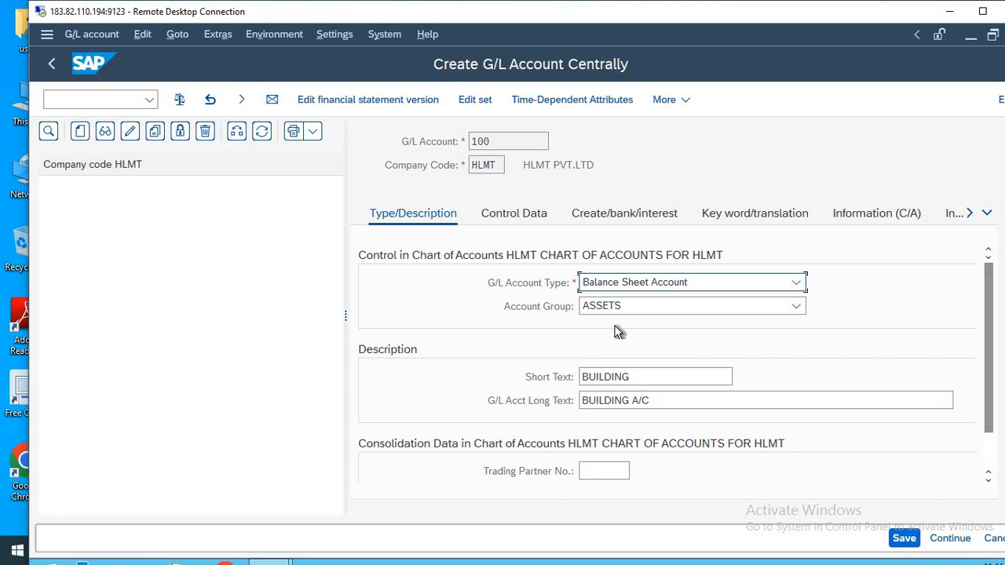
Set the sort key to 001 (Posting date) in the control data of account 100.
{"action": "left_click", "coordinate": [502, 215]}
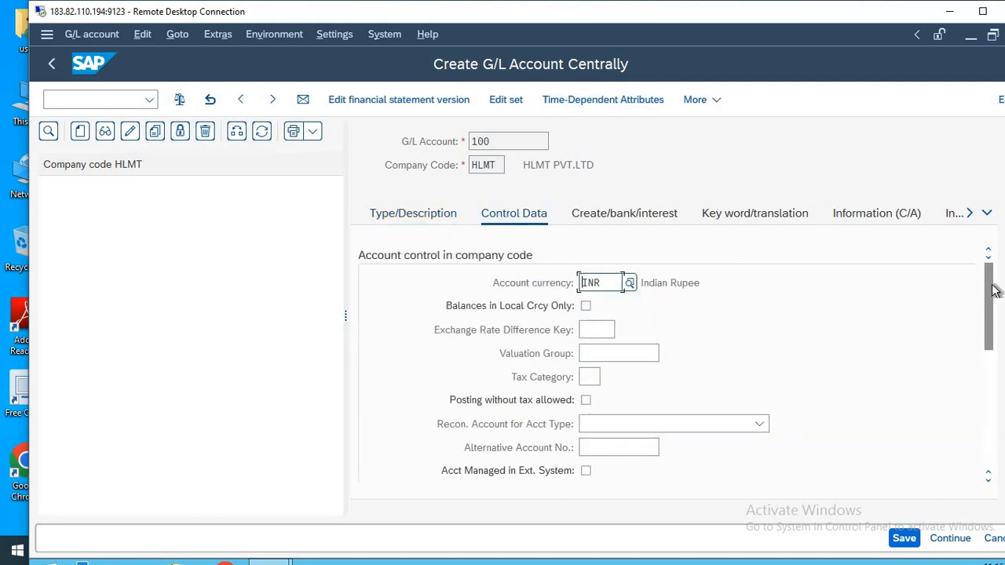
{"action": "left_click_drag", "start_coordinate": [991, 304], "coordinate": [990, 375]}
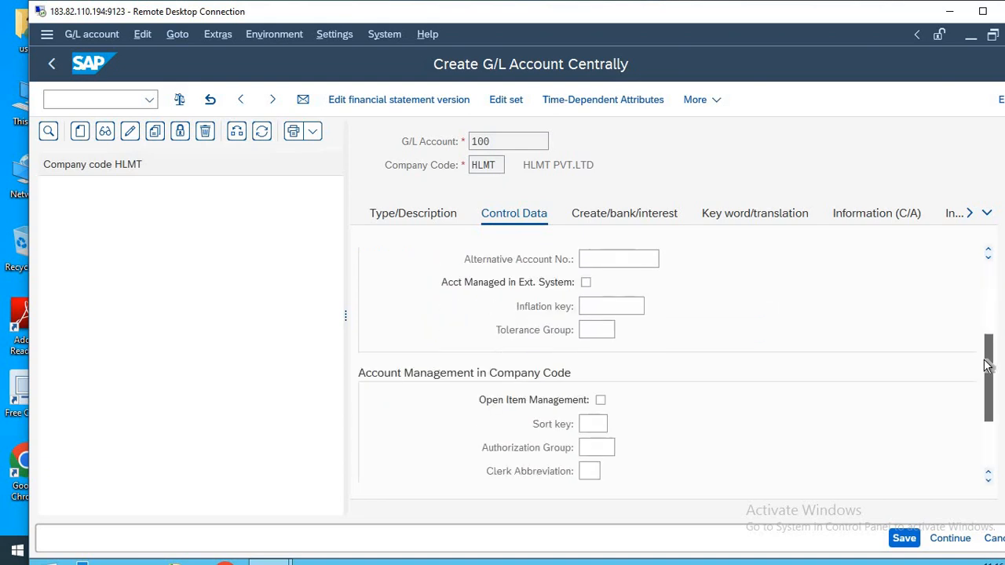
{"action": "left_click", "coordinate": [595, 424]}
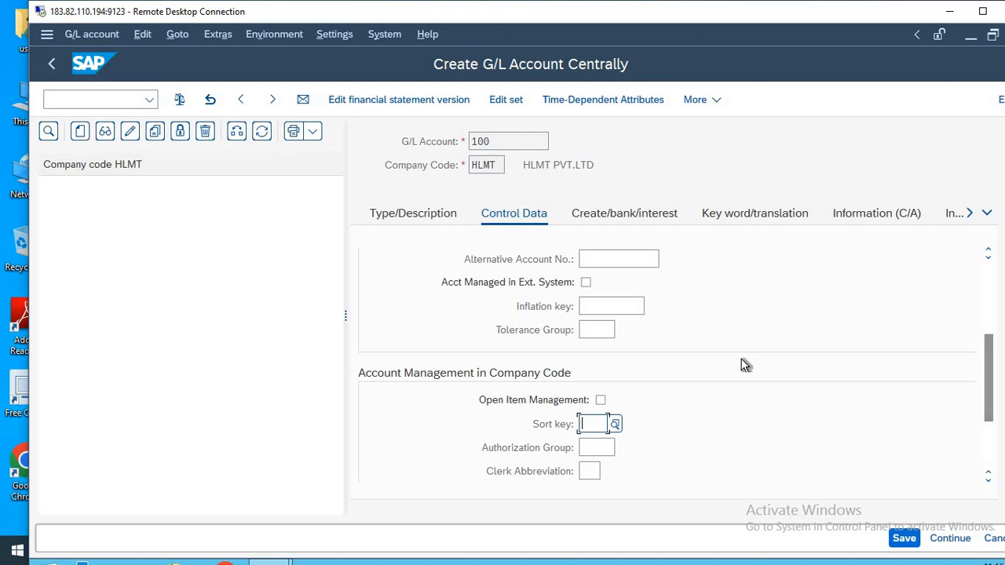
{"action": "type", "text": "001"}
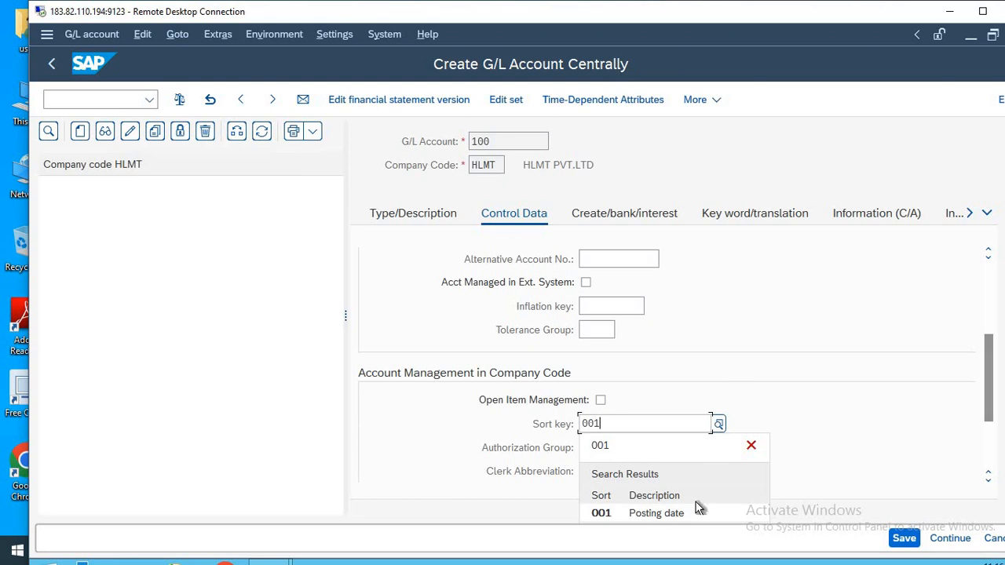
{"action": "left_click", "coordinate": [675, 516]}
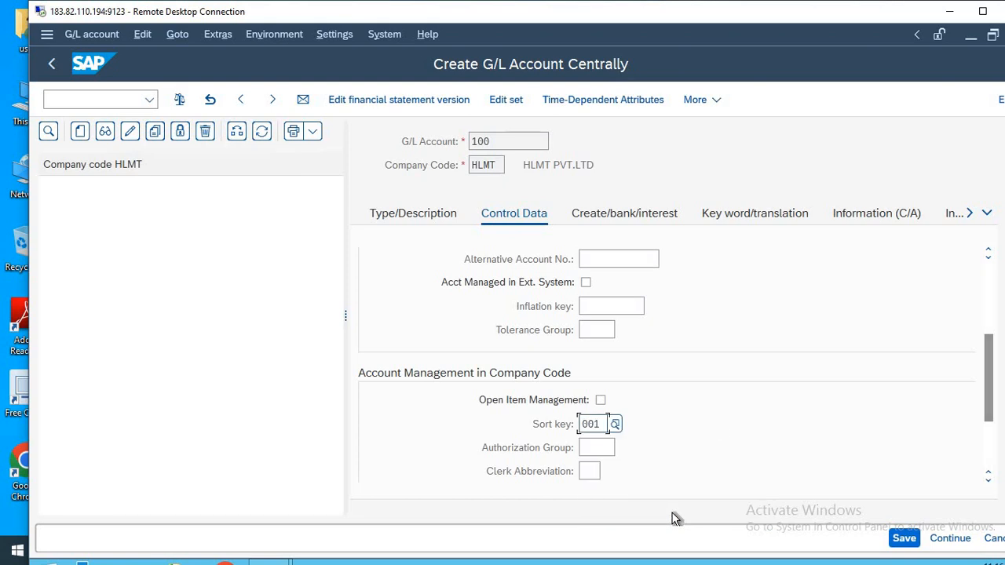
Assign field status group YB01 of variant HLMT to account 100 and save the account.
{"action": "left_click", "coordinate": [628, 214]}
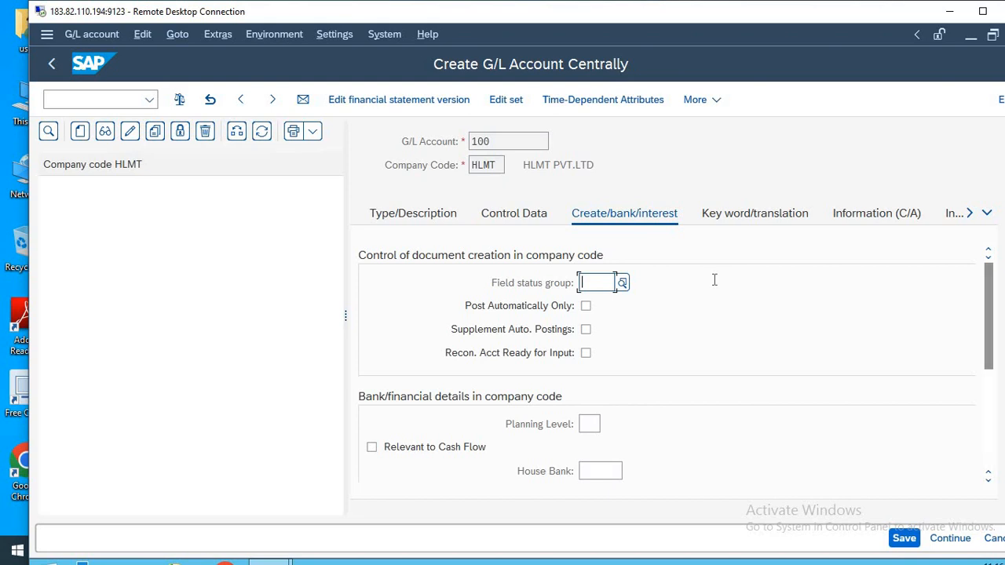
{"action": "type", "text": "YB01"}
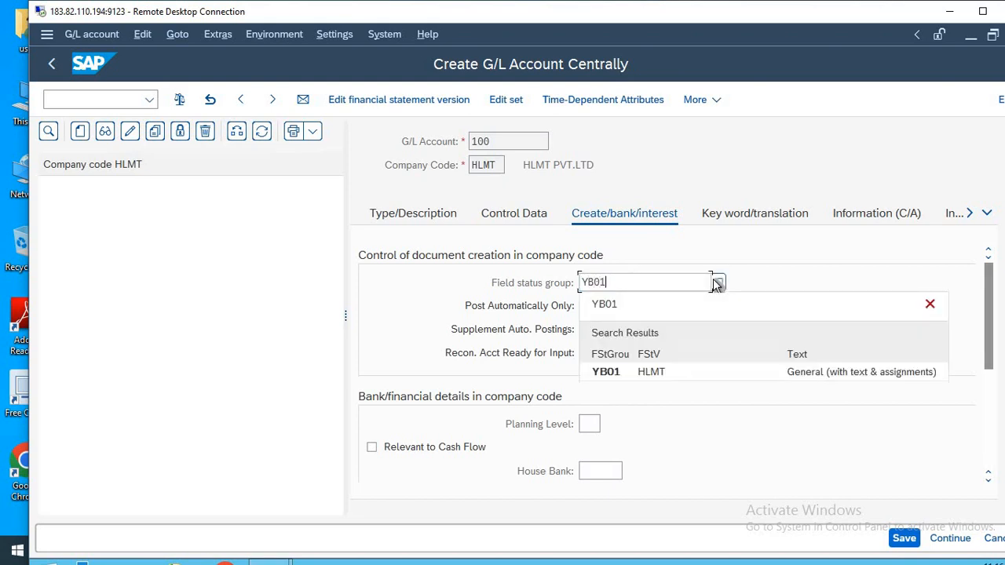
{"action": "left_click", "coordinate": [671, 374]}
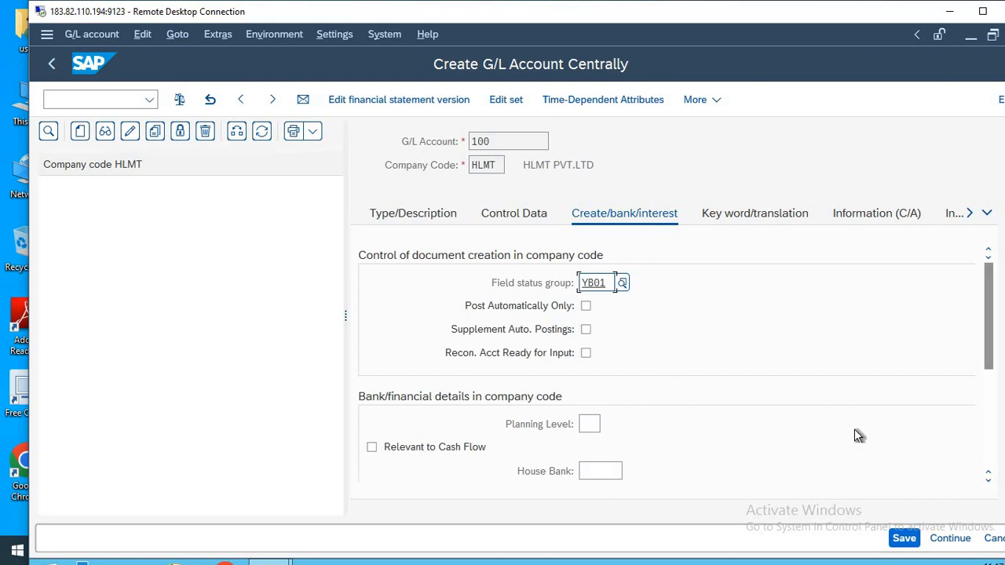
{"action": "left_click", "coordinate": [904, 540]}
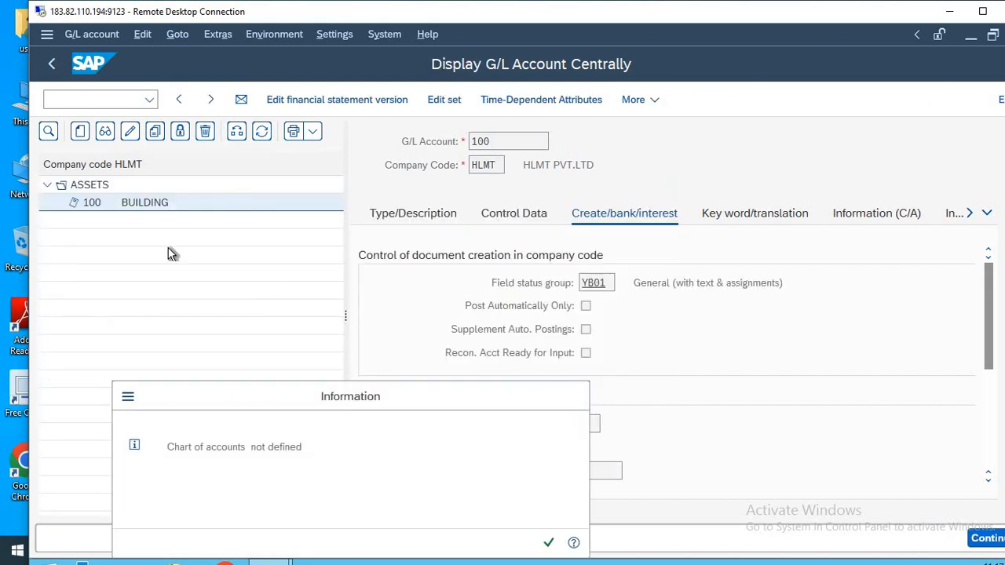
{"action": "left_click", "coordinate": [574, 398]}
Restart transaction FS00 for company code HLMT and expand the ASSETS group in the account list.
{"action": "left_click", "coordinate": [47, 96]}
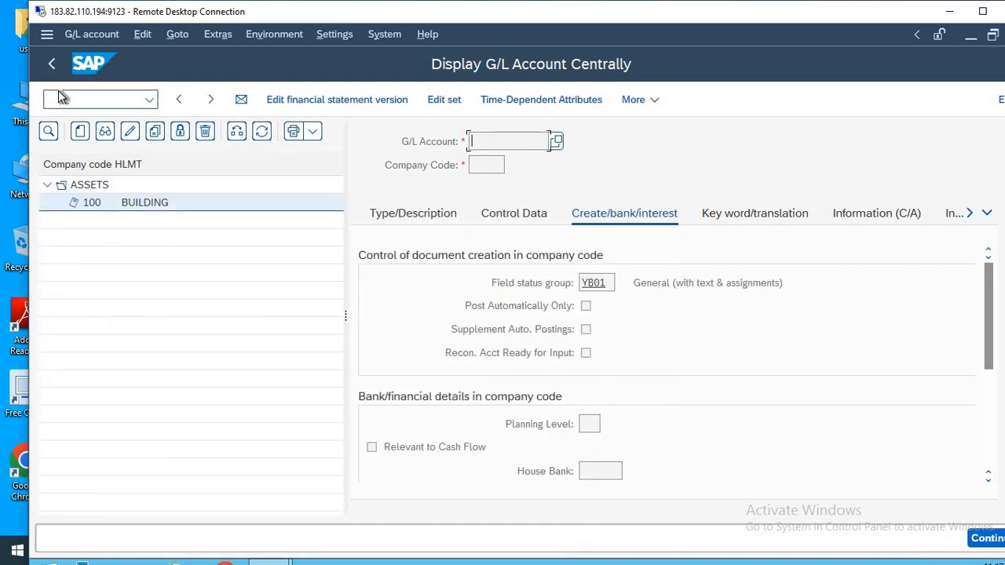
{"action": "type", "text": "/n"}
{"action": "key", "text": "Return"}
{"action": "type", "text": "FS00"}
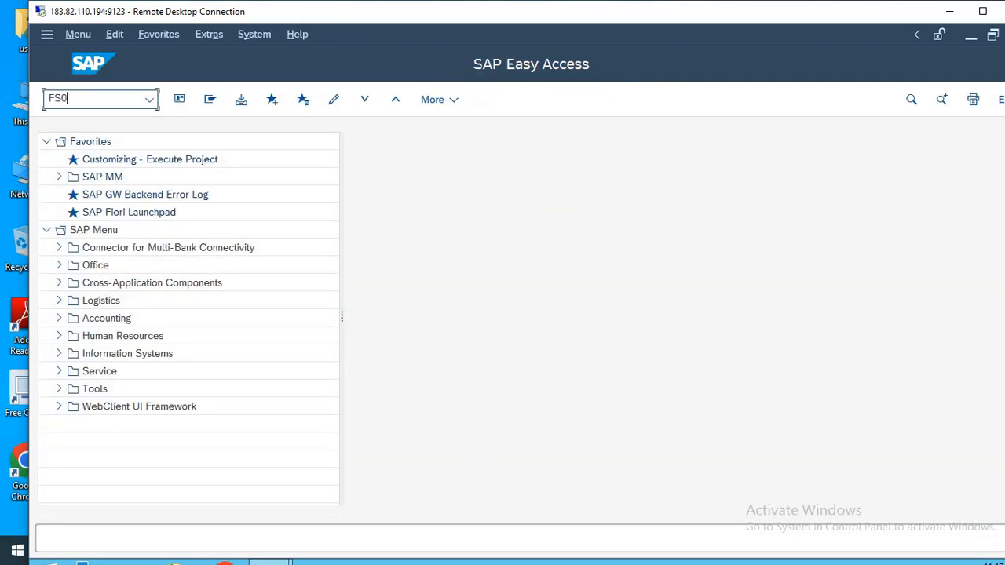
{"action": "key", "text": "Return"}
{"action": "type", "text": "REMT"}
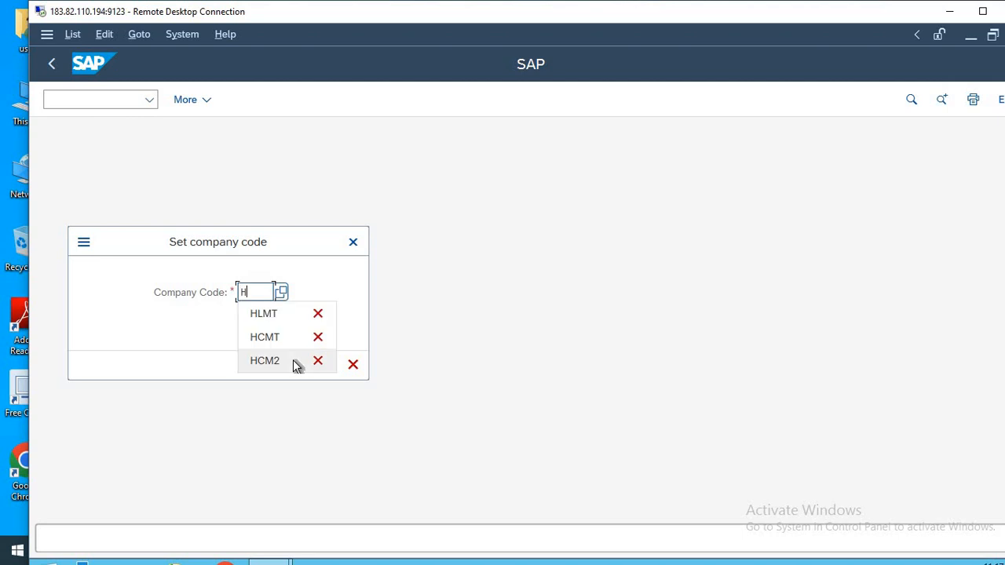
{"action": "key", "text": "Return"}
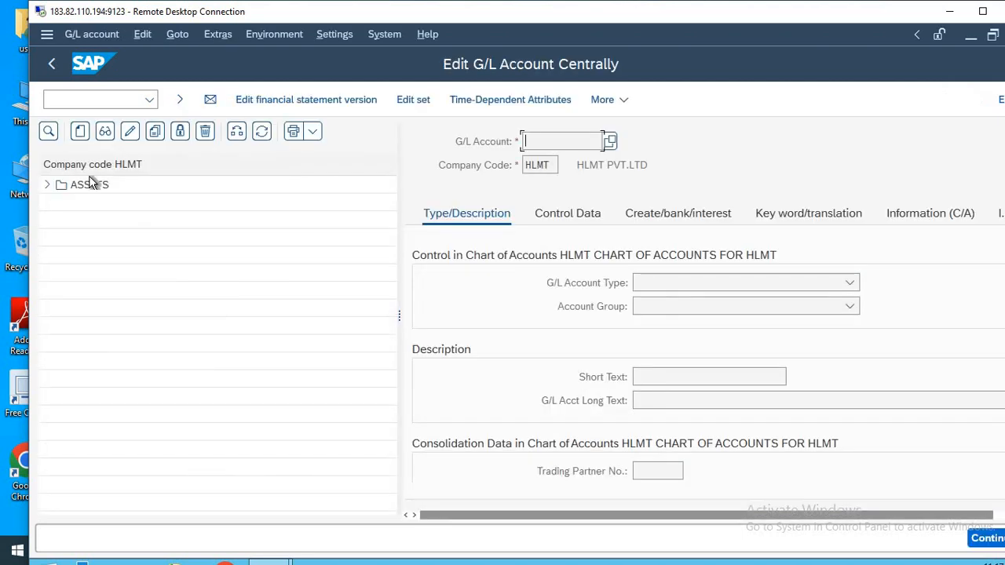
{"action": "left_click", "coordinate": [47, 185]}
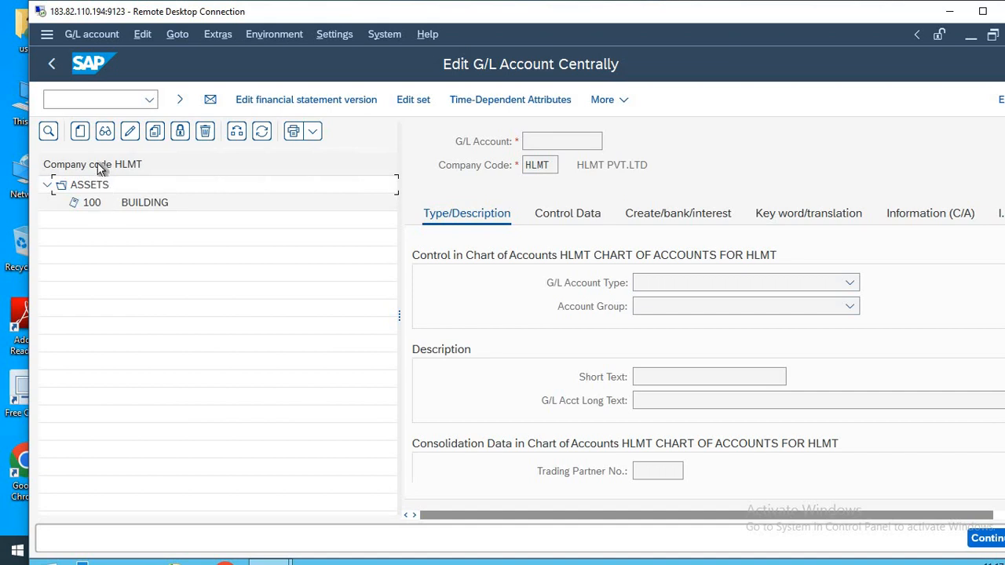
Start creating G/L account 101 in company code HLMT.
{"action": "left_click", "coordinate": [80, 131]}
{"action": "left_click_drag", "start_coordinate": [162, 253], "coordinate": [162, 291]}
{"action": "type", "text": "101"}
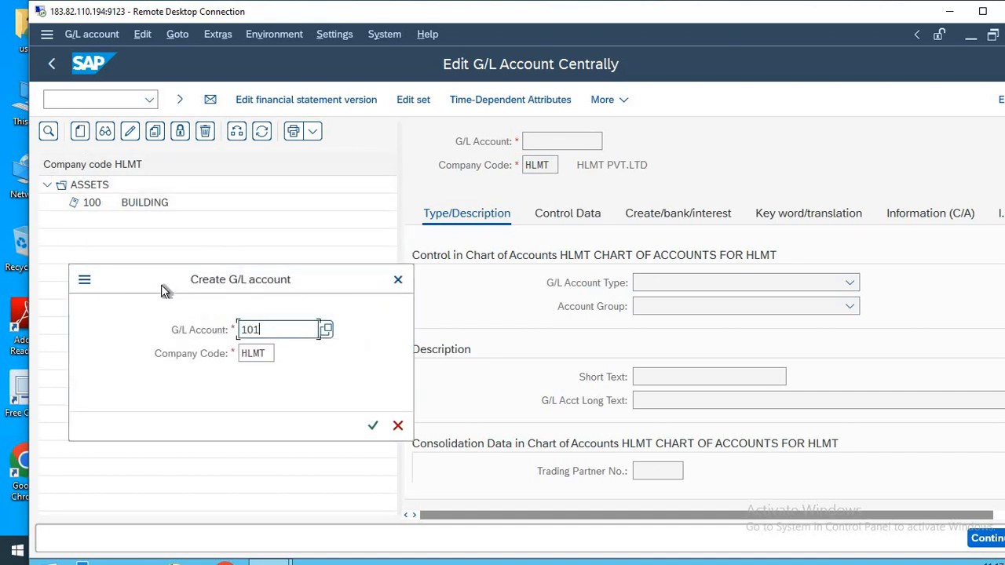
{"action": "key", "text": "Return"}
Enter the short text CASH and the long text CASH A/C for account 101.
{"action": "left_click", "coordinate": [662, 378]}
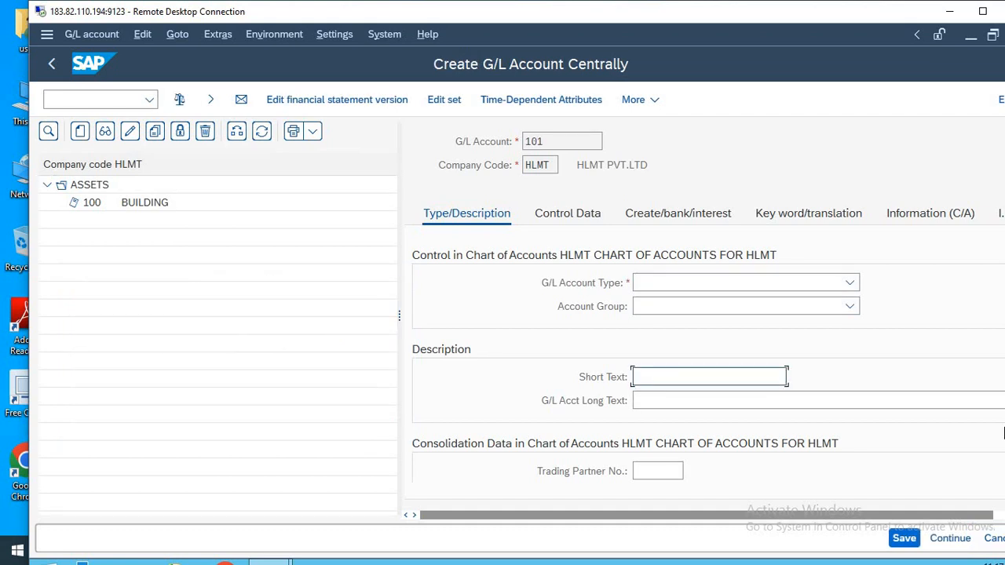
{"action": "type", "text": "CASH"}
{"action": "left_click", "coordinate": [633, 401]}
{"action": "type", "text": "CHAS"}
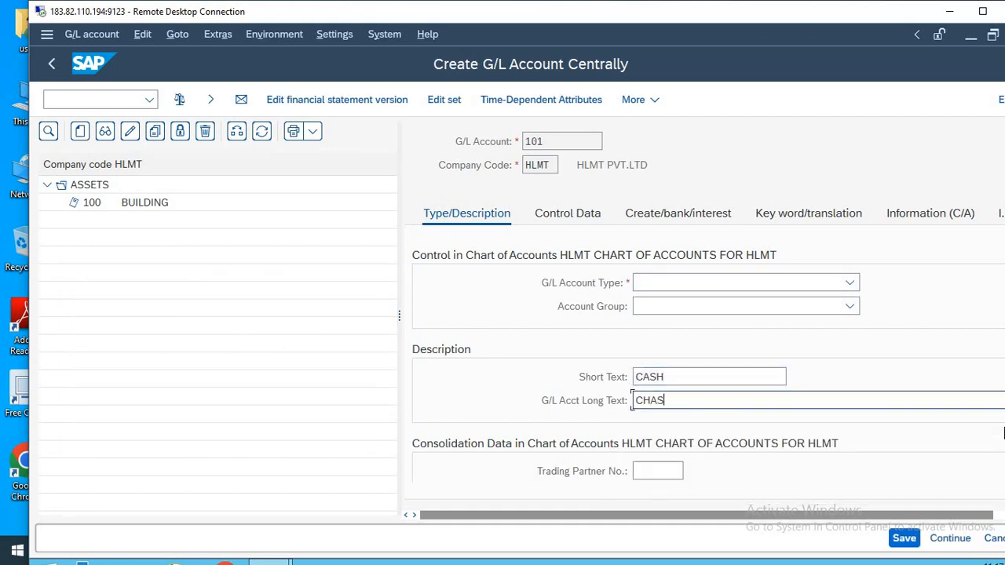
{"action": "key", "text": "BackSpace"}
{"action": "key", "text": "BackSpace"}
{"action": "key", "text": "BackSpace"}
{"action": "type", "text": "ASH A"}
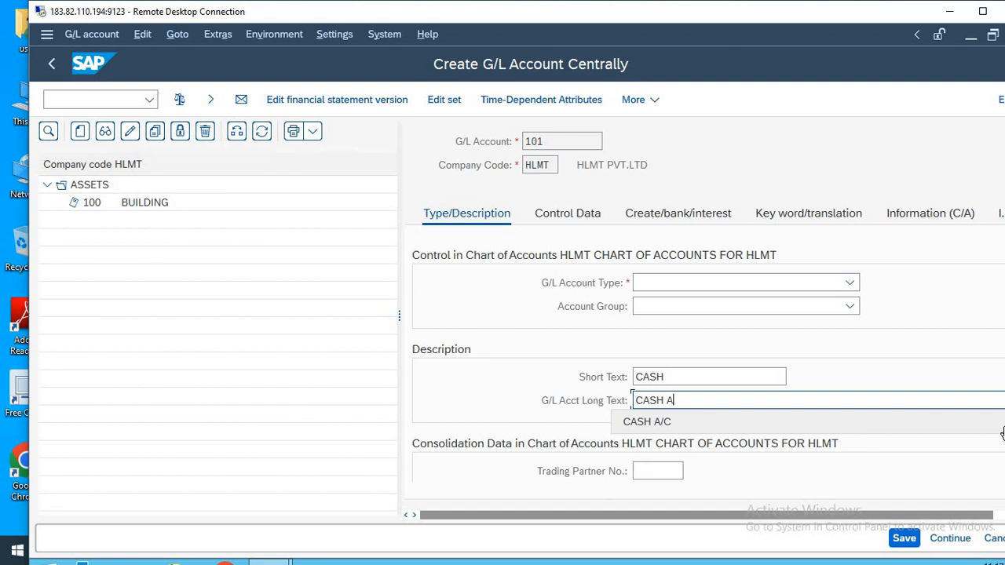
{"action": "type", "text": "/C"}
Classify account 101 as a Balance Sheet Account in the account group ASSETS.
{"action": "left_click", "coordinate": [776, 286]}
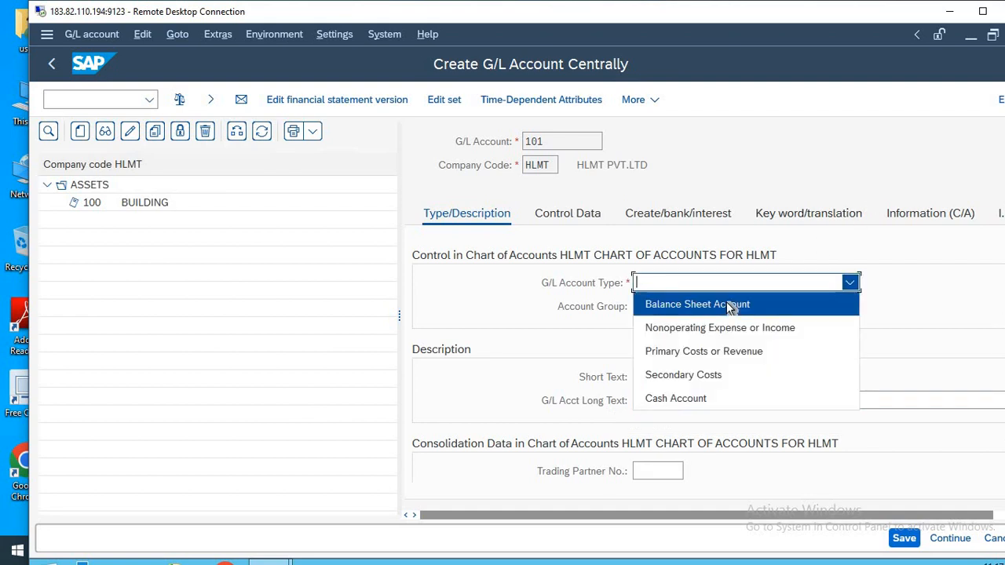
{"action": "left_click", "coordinate": [726, 305]}
{"action": "left_click", "coordinate": [723, 307]}
{"action": "left_click", "coordinate": [697, 329]}
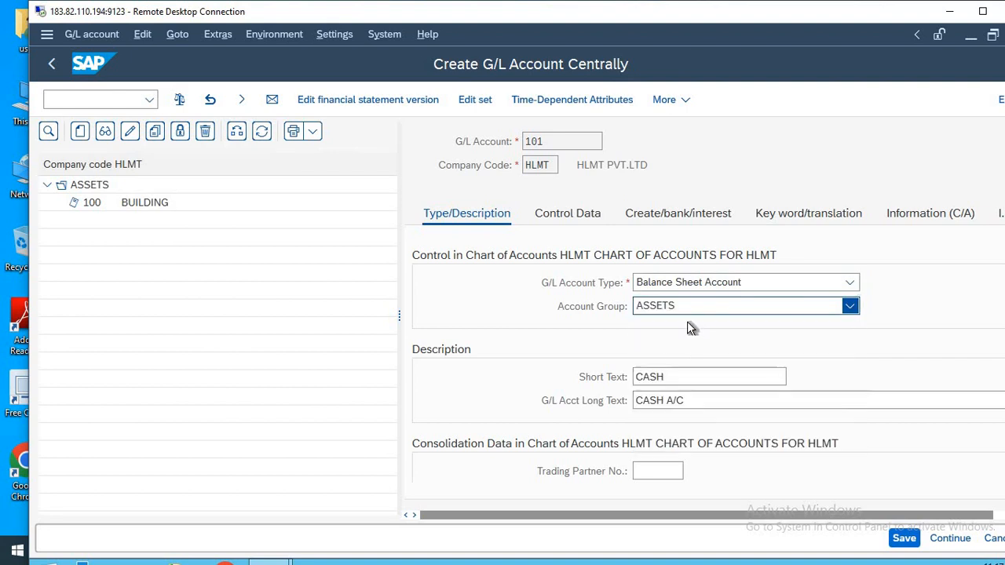
Set the sort key to 001 in the control data of account 101.
{"action": "left_click", "coordinate": [571, 213]}
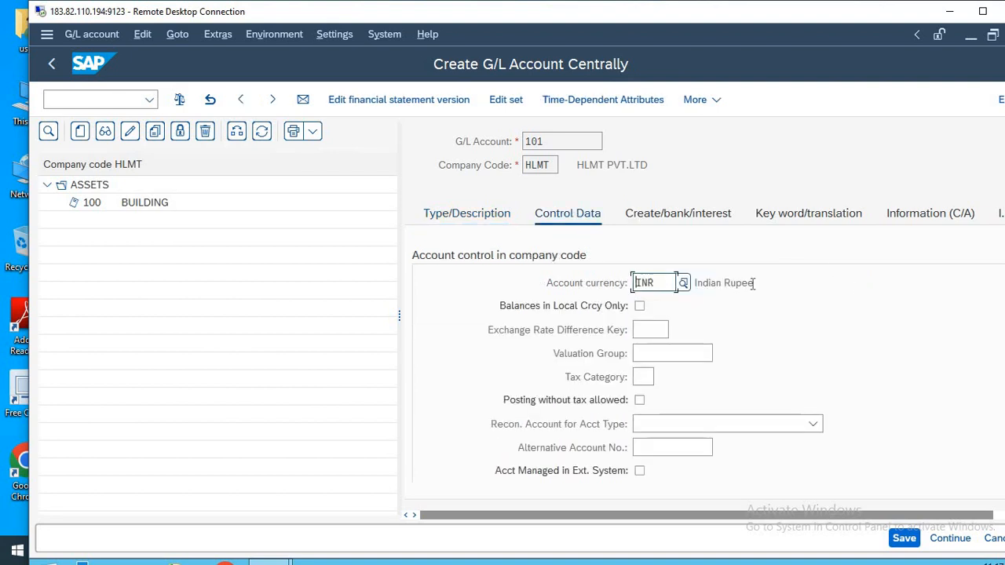
{"action": "left_click_drag", "start_coordinate": [349, 316], "coordinate": [344, 316]}
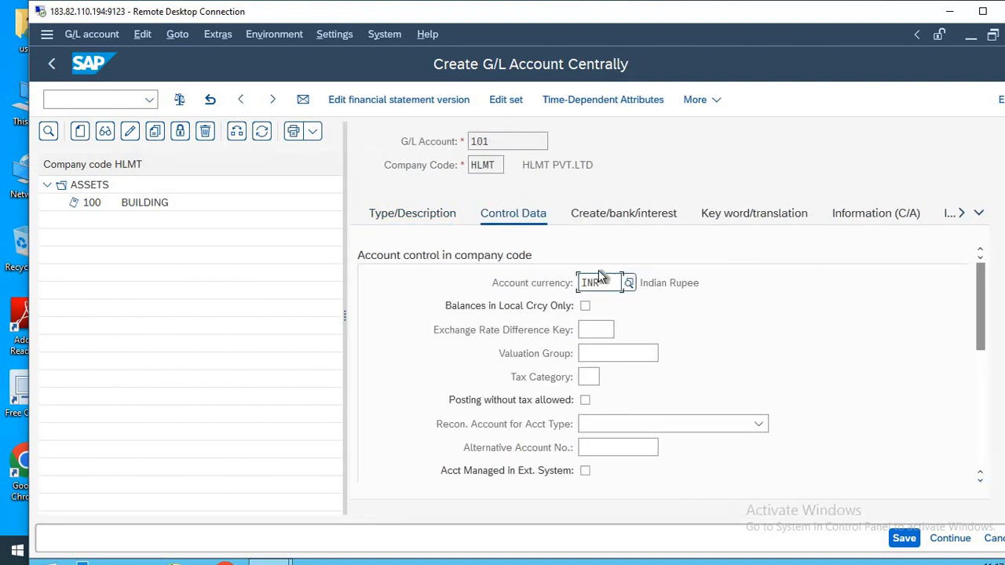
{"action": "scroll", "coordinate": [1002, 307], "scroll_direction": "down", "scroll_amount": 5}
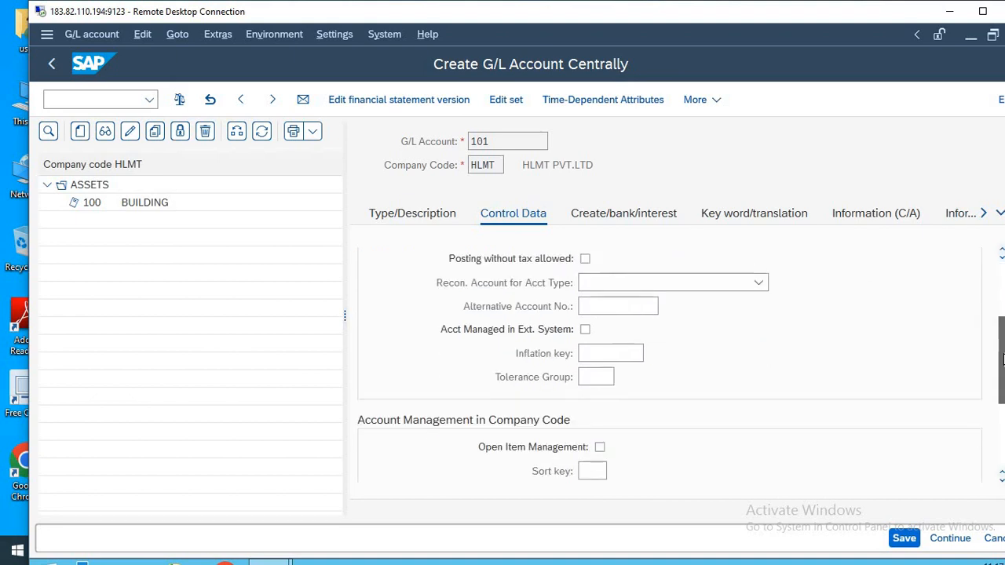
{"action": "left_click", "coordinate": [596, 424]}
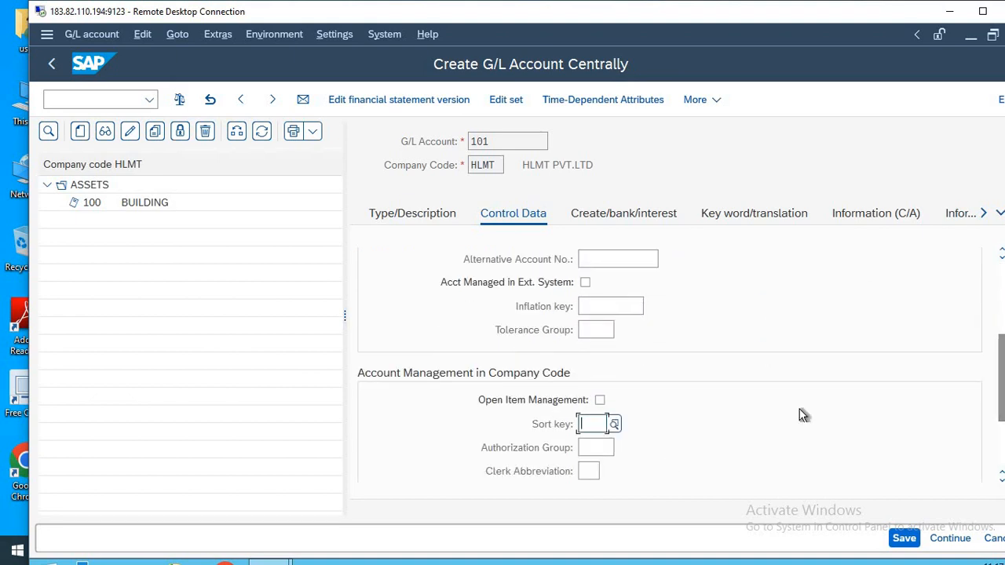
{"action": "type", "text": "0"}
{"action": "key", "text": "Down"}
{"action": "key", "text": "Return"}
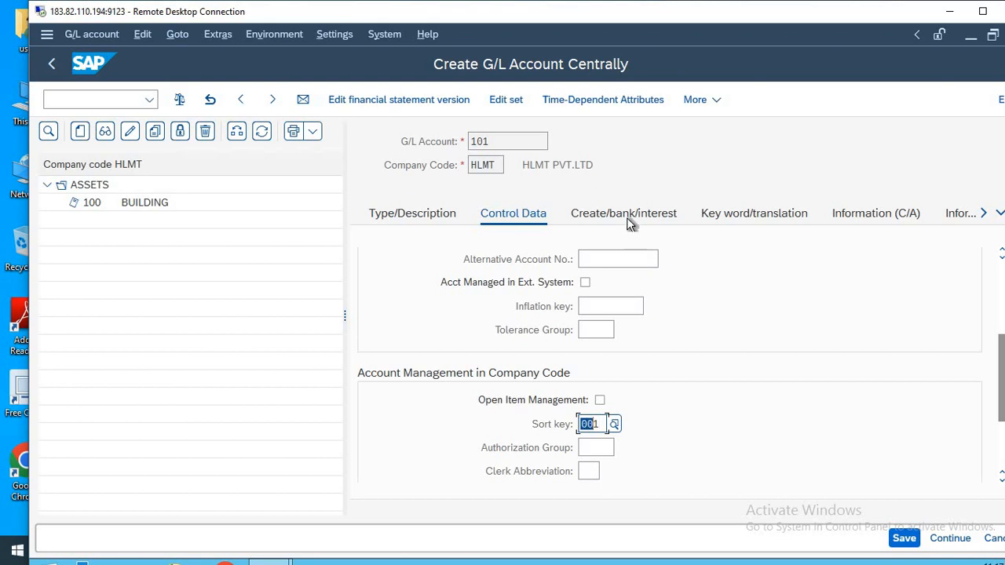
Assign field status group YB01 to account 101 and save the account.
{"action": "left_click", "coordinate": [628, 220]}
{"action": "key", "text": "Down"}
{"action": "key", "text": "Return"}
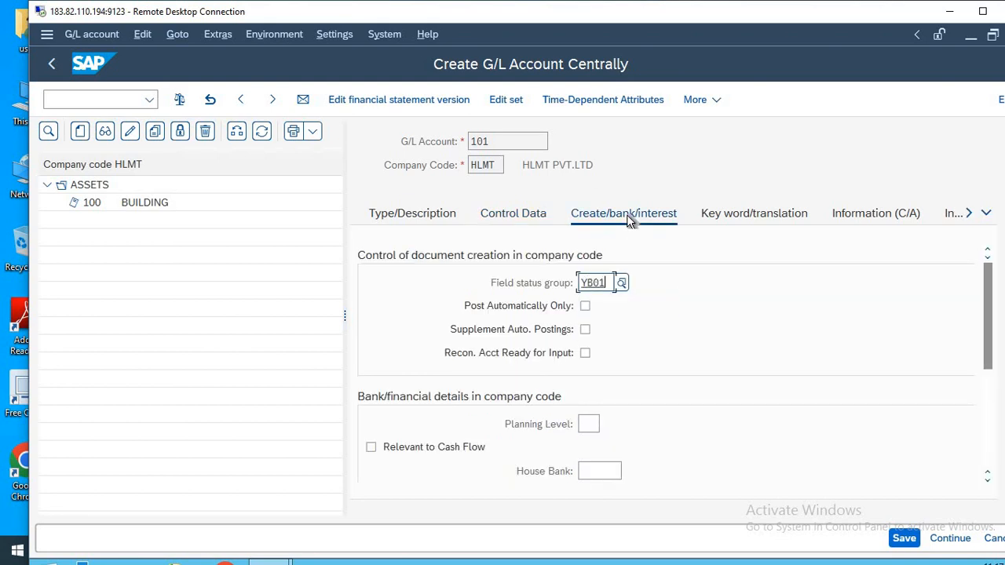
{"action": "left_click", "coordinate": [905, 538]}
{"action": "left_click", "coordinate": [905, 539]}
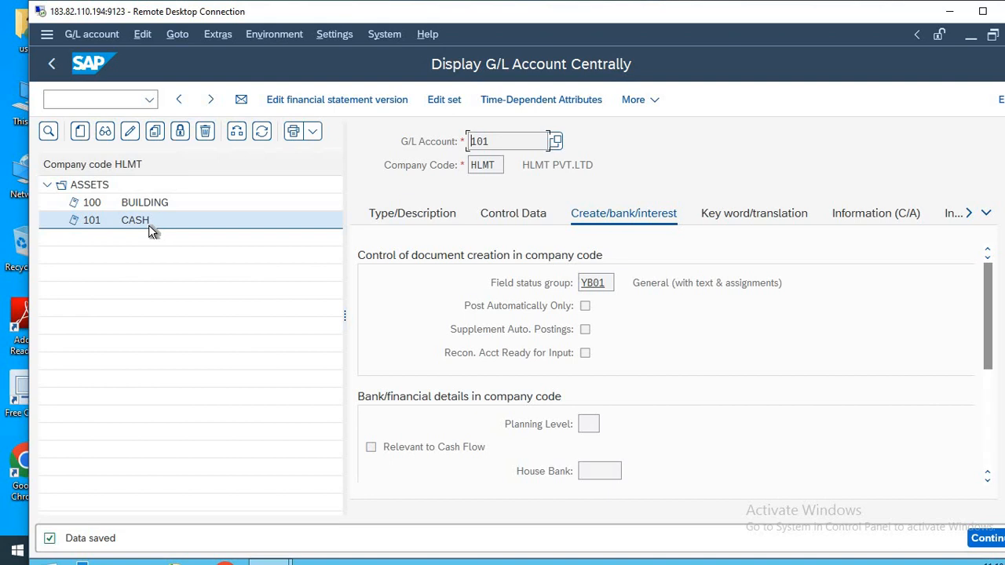
Look up the number range of the EXPENSES account group for chart of accounts HLMT in transaction OBD4.
{"action": "left_click", "coordinate": [93, 97]}
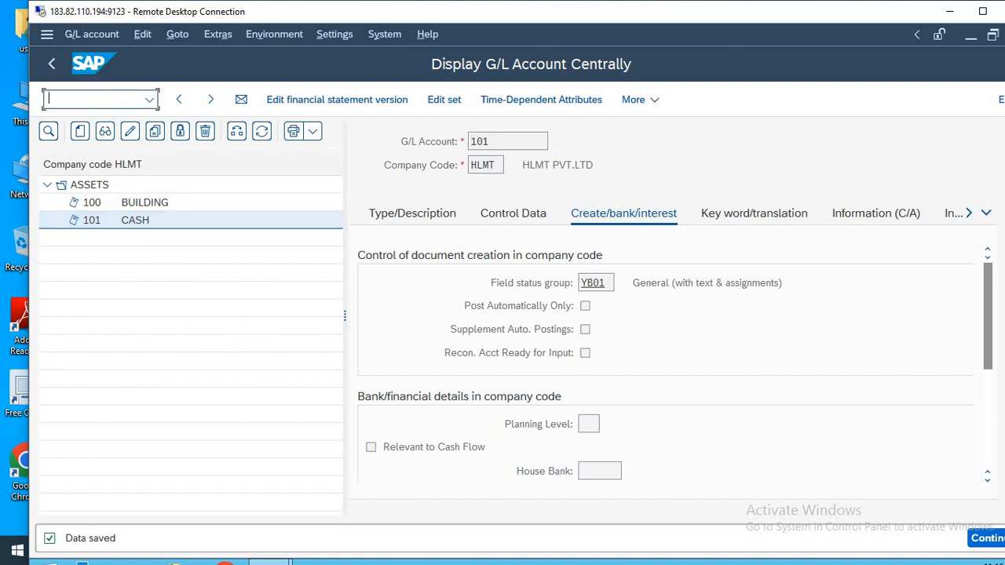
{"action": "type", "text": "/n"}
{"action": "key", "text": "Return"}
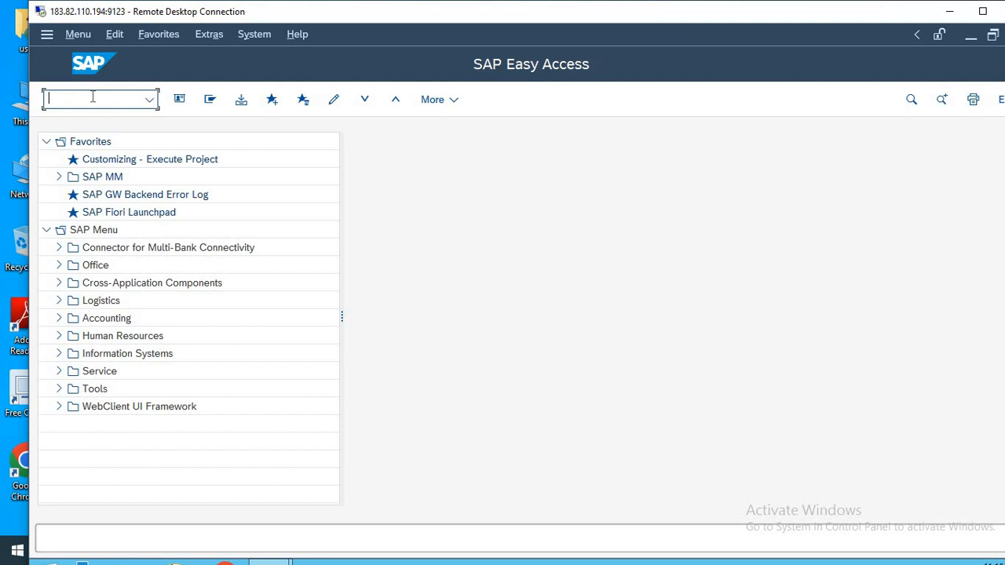
{"action": "type", "text": "OBD4"}
{"action": "key", "text": "Return"}
{"action": "left_click", "coordinate": [266, 501]}
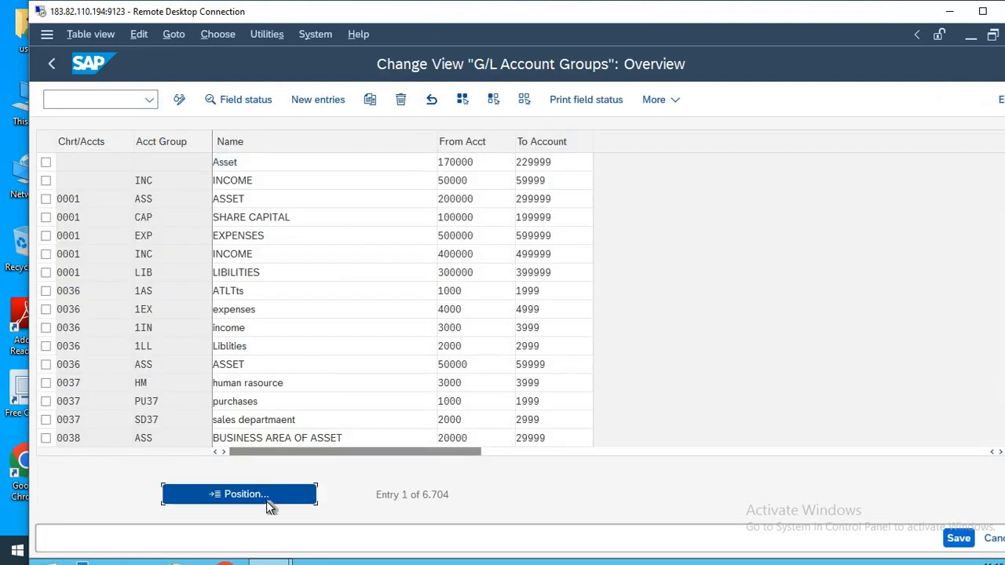
{"action": "type", "text": "HLMT"}
{"action": "key", "text": "Return"}
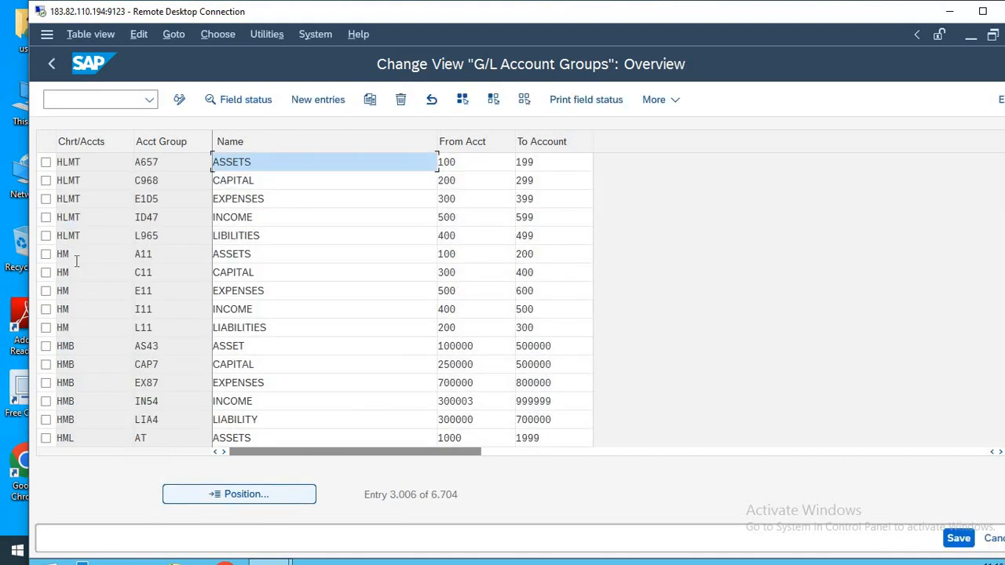
{"action": "left_click", "coordinate": [45, 200]}
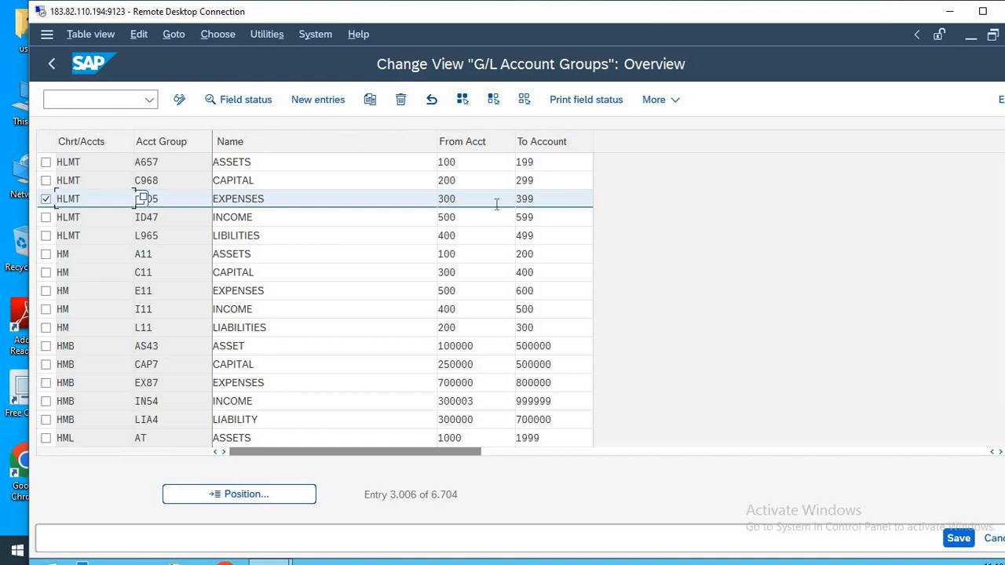
Leave the account group overview, reopen transaction FS00 and narrow the account list to widen the detail area.
{"action": "left_click", "coordinate": [106, 99]}
{"action": "type", "text": "/n"}
{"action": "key", "text": "Return"}
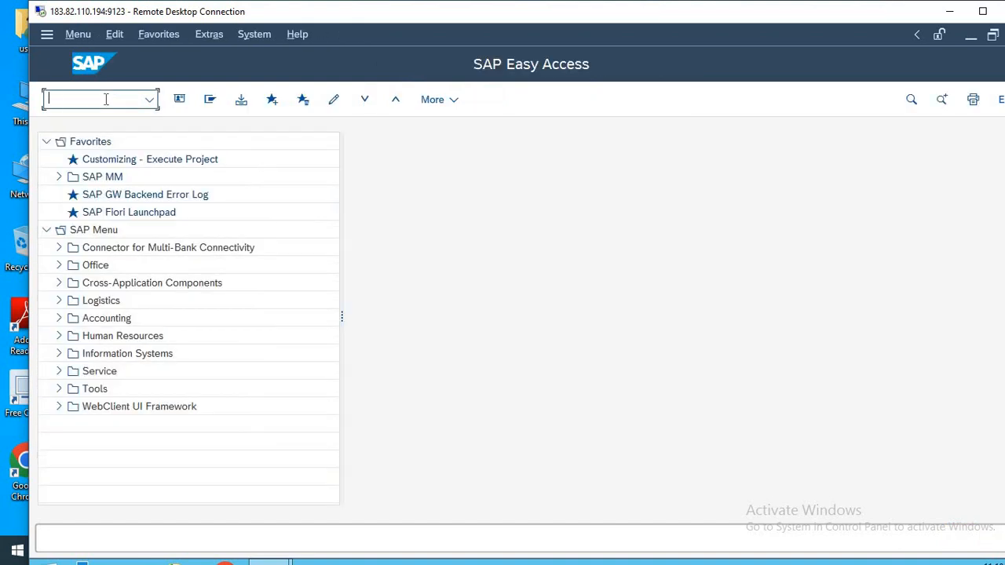
{"action": "type", "text": "FS00"}
{"action": "key", "text": "Return"}
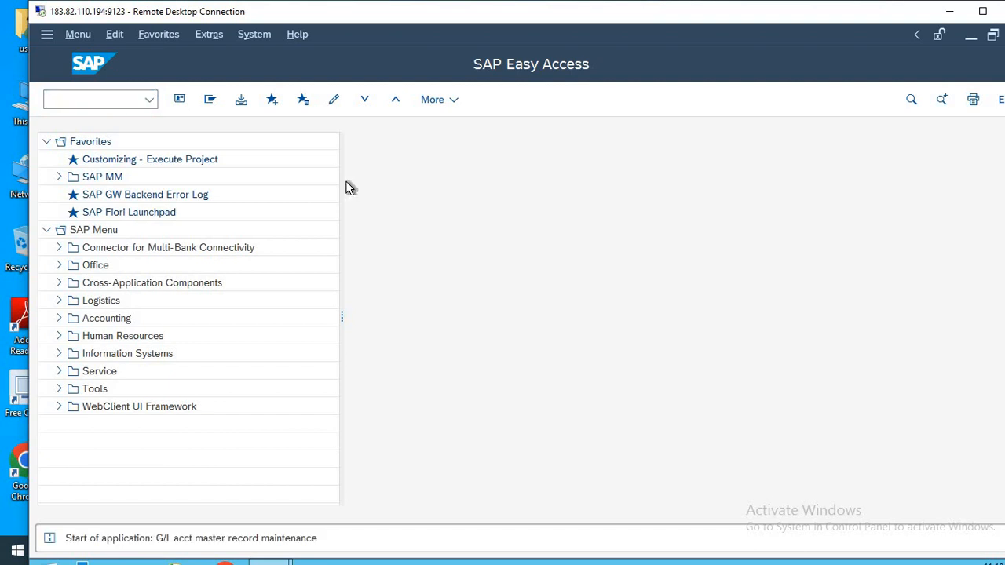
{"action": "left_click_drag", "start_coordinate": [491, 312], "coordinate": [337, 282]}
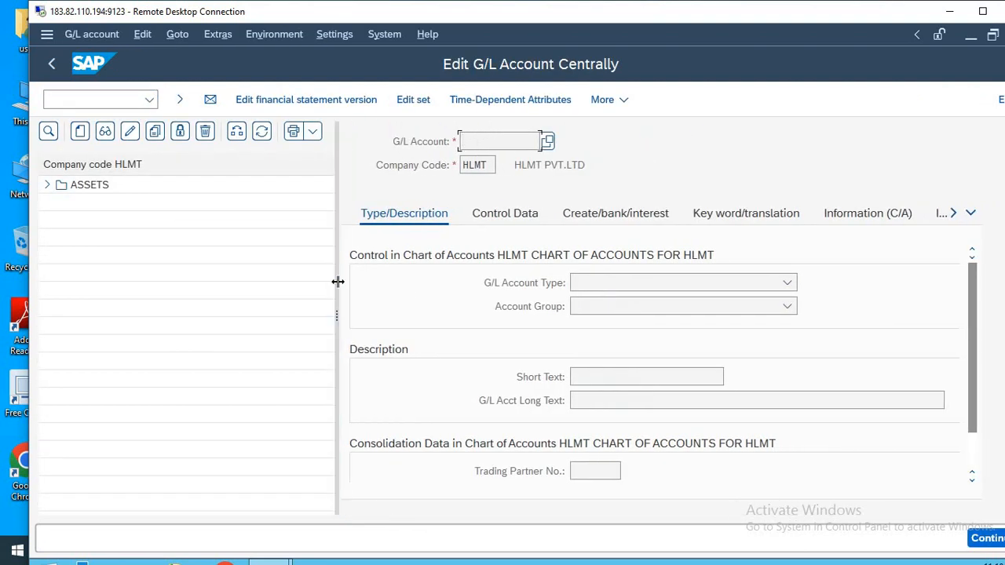
Start creating G/L account 300 in company code HLMT.
{"action": "left_click", "coordinate": [80, 134]}
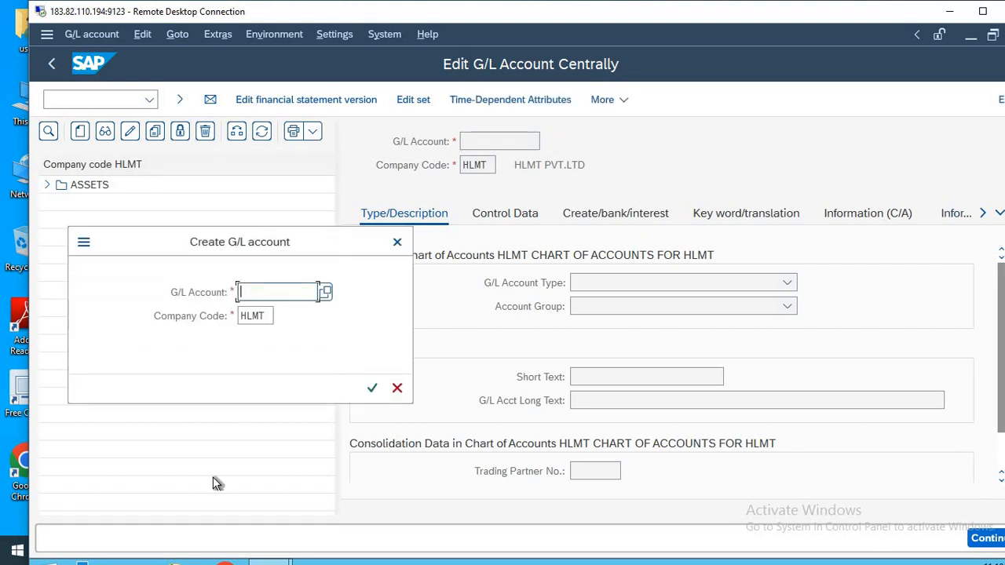
{"action": "type", "text": "3"}
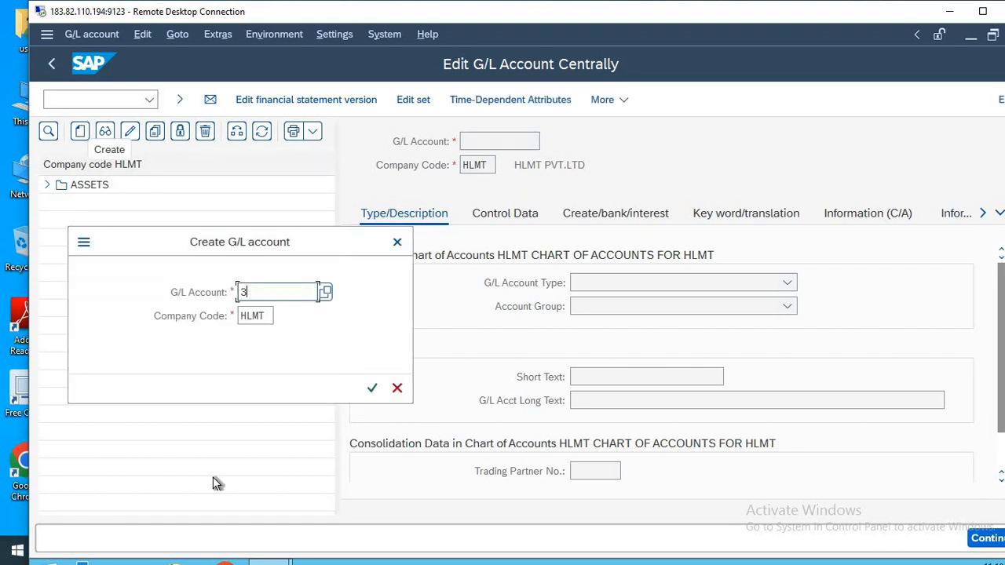
{"action": "type", "text": "00"}
{"action": "key", "text": "Return"}
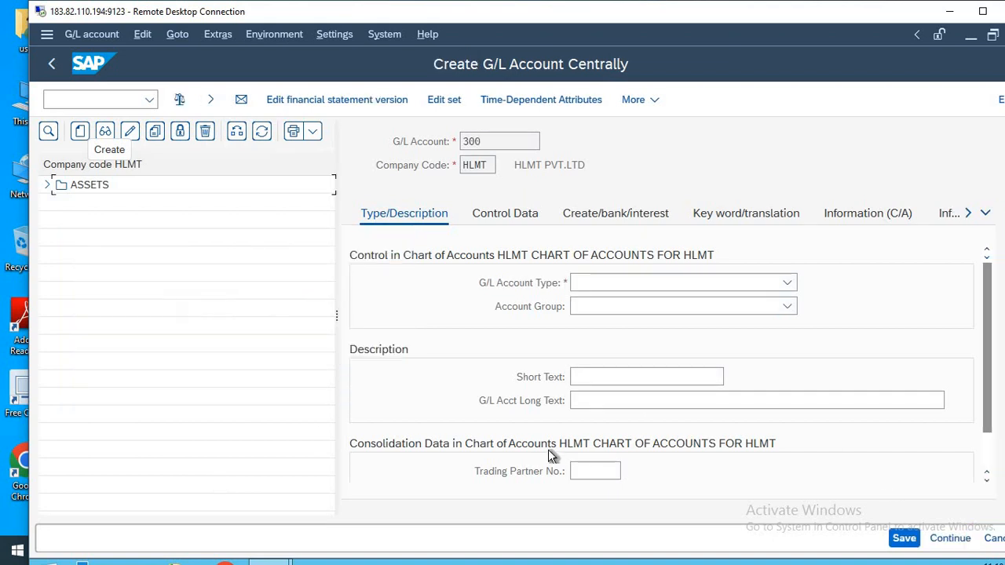
Enter the short text RENT and the long text RENT A/C for account 300.
{"action": "left_click", "coordinate": [616, 376]}
{"action": "type", "text": "R"}
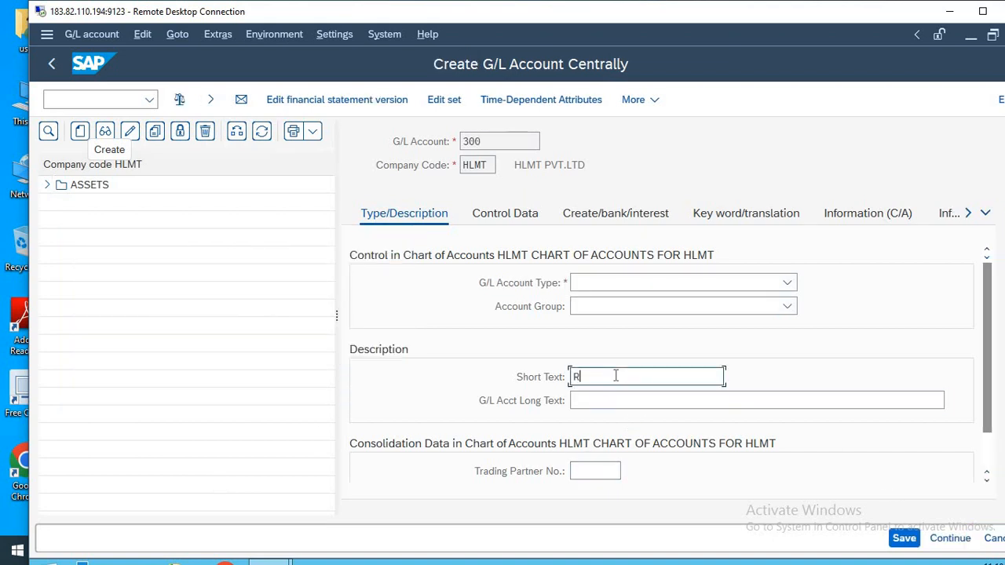
{"action": "type", "text": "ENT A/"}
{"action": "key", "text": "BackSpace"}
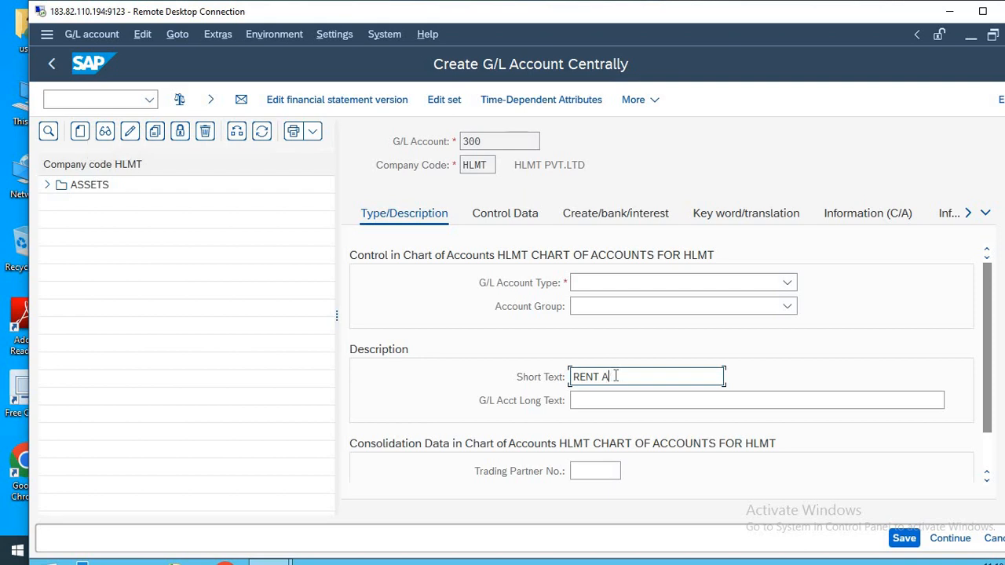
{"action": "key", "text": "BackSpace"}
{"action": "key", "text": "BackSpace"}
{"action": "key", "text": "Tab"}
{"action": "type", "text": "REN"}
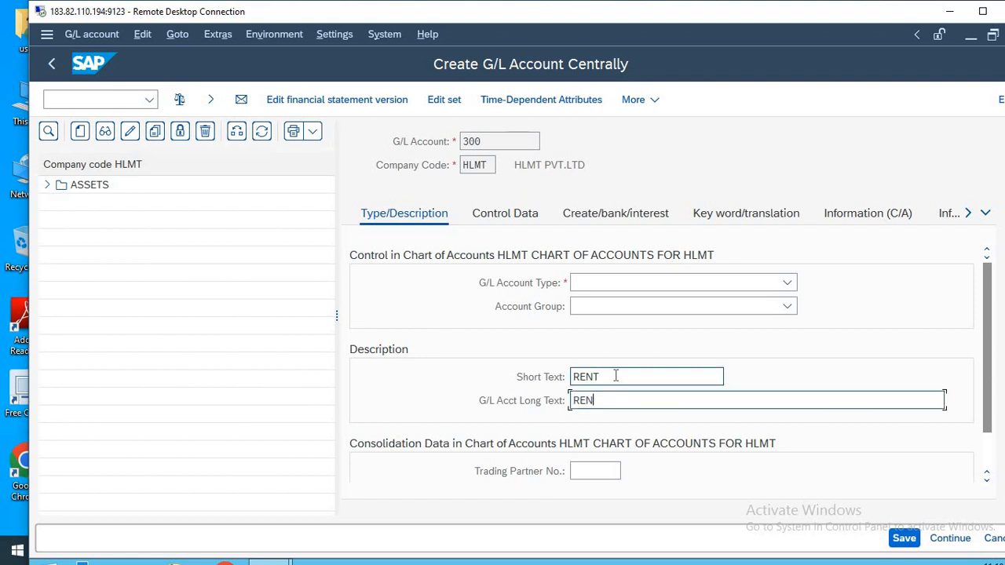
{"action": "type", "text": "T A/C"}
Set account 300 to type Nonoperating Expense or Income and account group EXPENSES.
{"action": "left_click", "coordinate": [746, 284]}
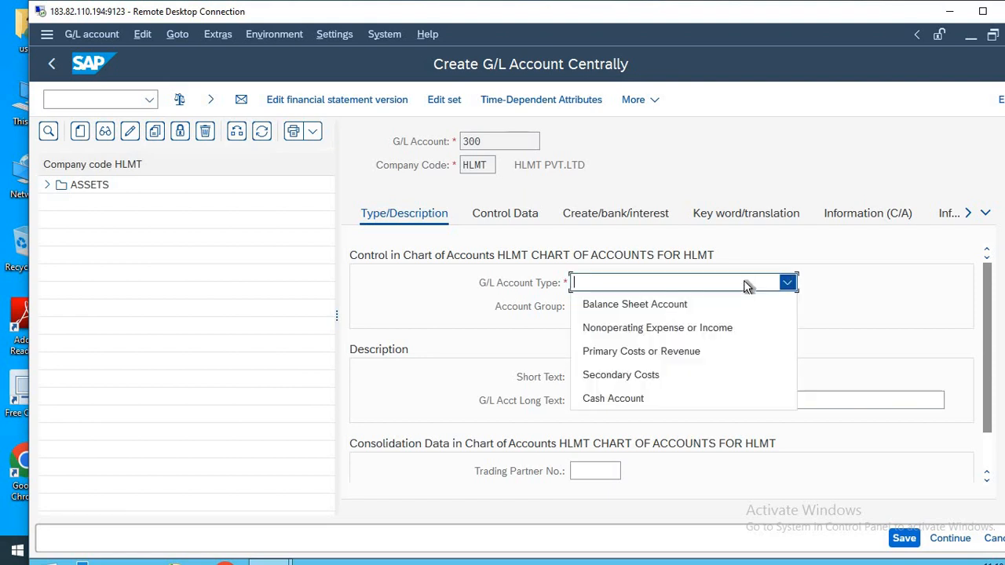
{"action": "left_click", "coordinate": [699, 331]}
{"action": "left_click", "coordinate": [660, 312]}
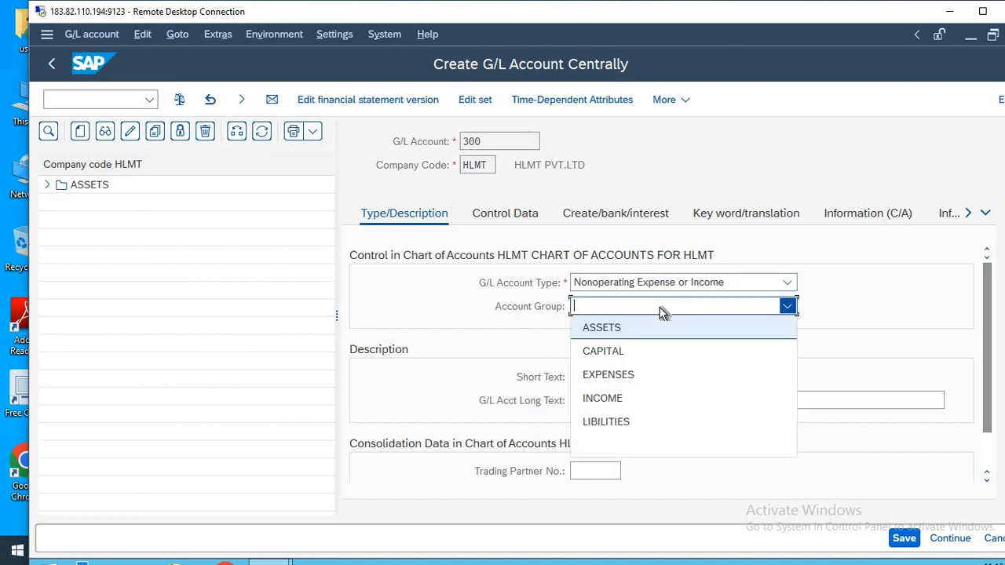
{"action": "left_click", "coordinate": [640, 375]}
Set the sort key to 001 in the control data of account 300.
{"action": "left_click", "coordinate": [509, 213]}
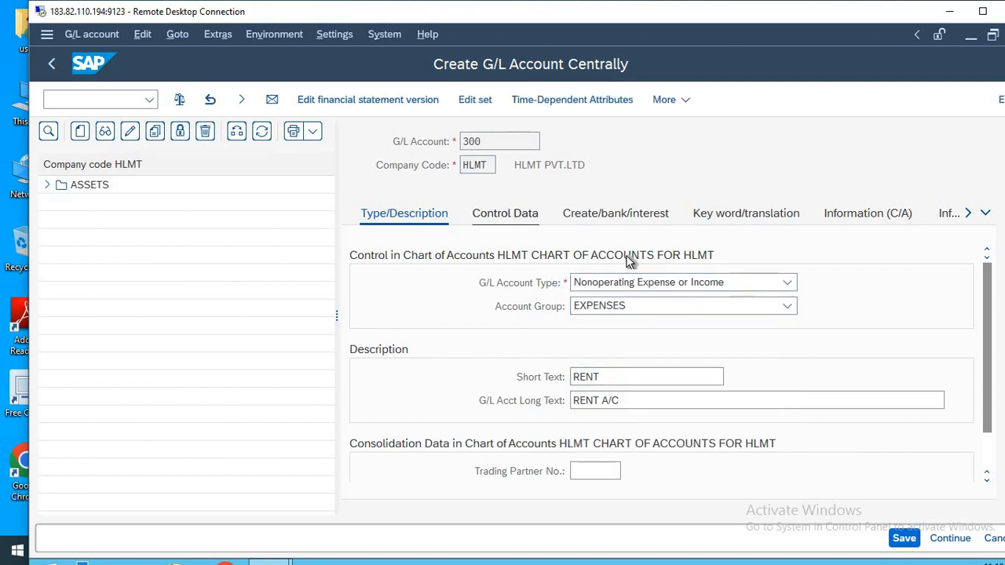
{"action": "left_click", "coordinate": [995, 370]}
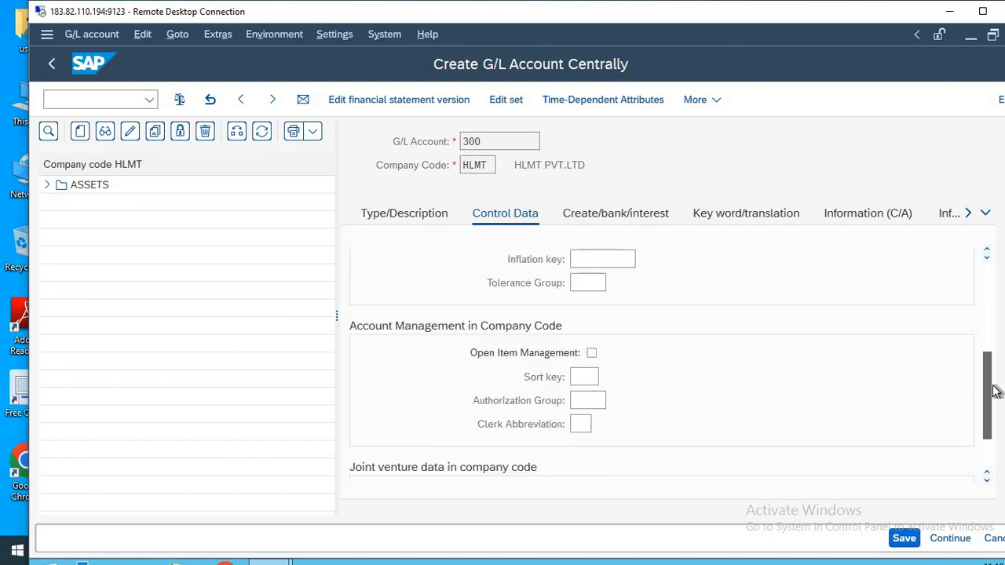
{"action": "left_click", "coordinate": [591, 377]}
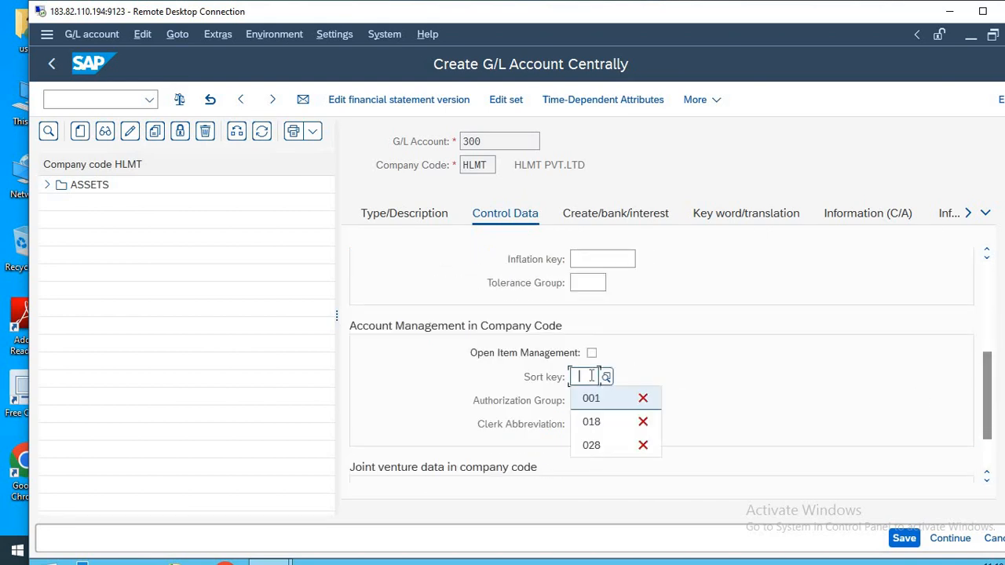
{"action": "left_click", "coordinate": [591, 398]}
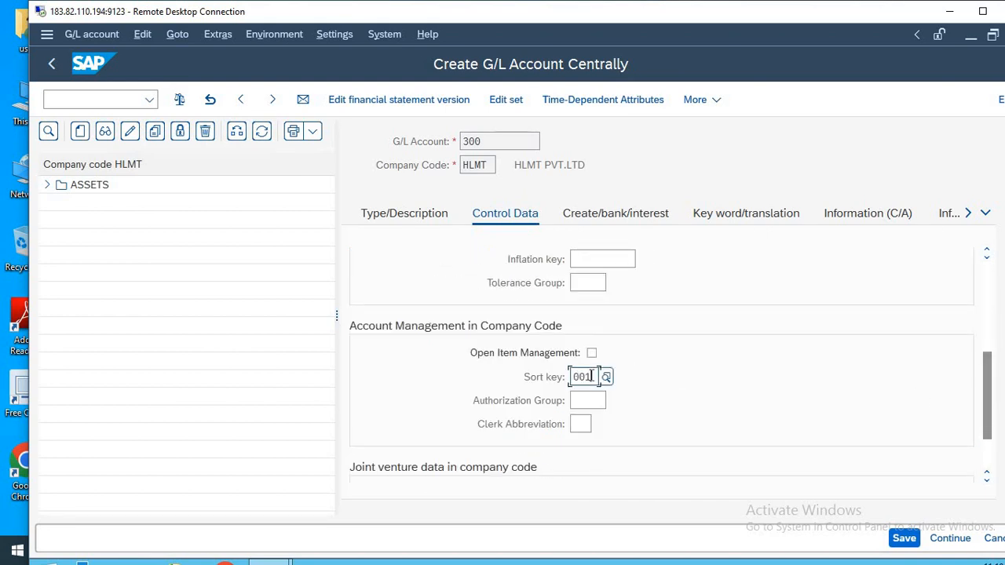
Assign field status group YB01 to account 300 and save the account.
{"action": "left_click", "coordinate": [614, 214]}
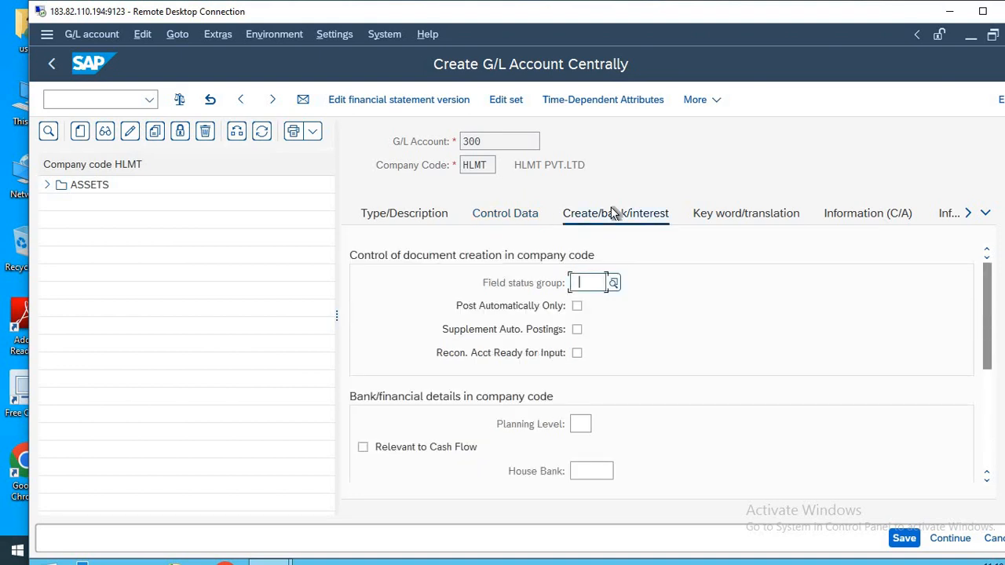
{"action": "key", "text": "Return"}
{"action": "left_click", "coordinate": [905, 539]}
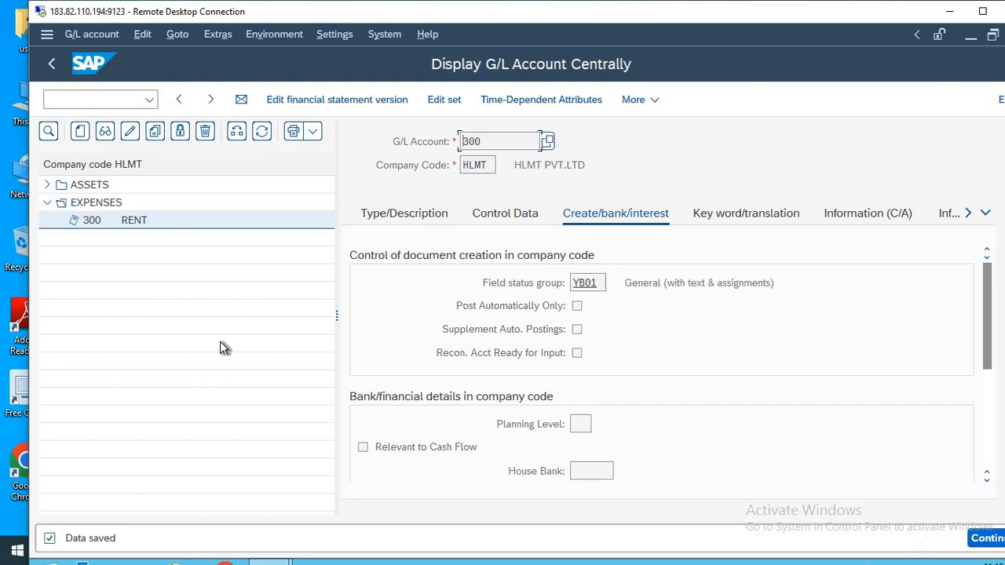
Expand the ASSETS group in the HLMT account list and exit the transaction to the SAP Easy Access screen.
{"action": "left_click", "coordinate": [47, 186]}
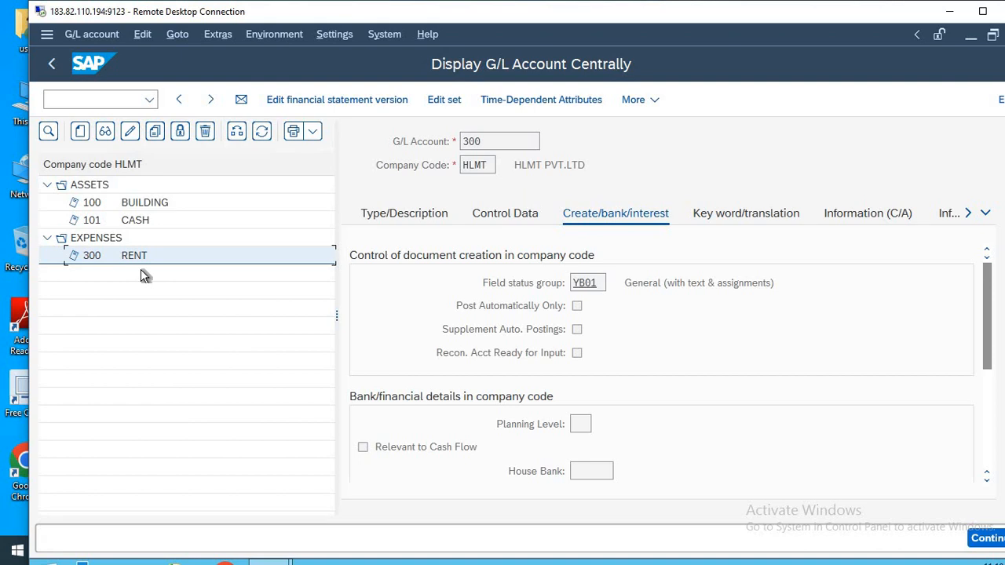
{"action": "left_click", "coordinate": [94, 99]}
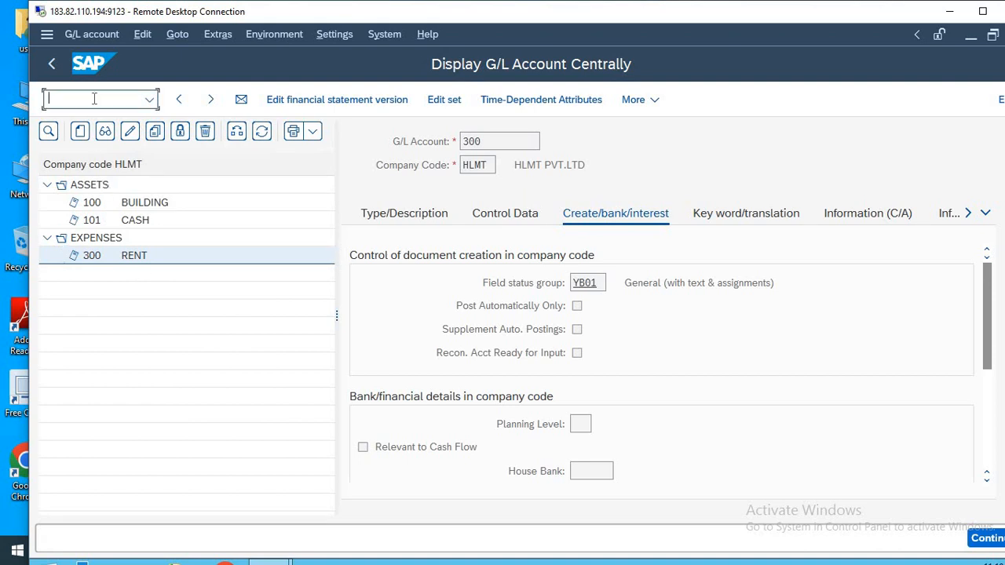
{"action": "type", "text": "/n"}
{"action": "key", "text": "Return"}
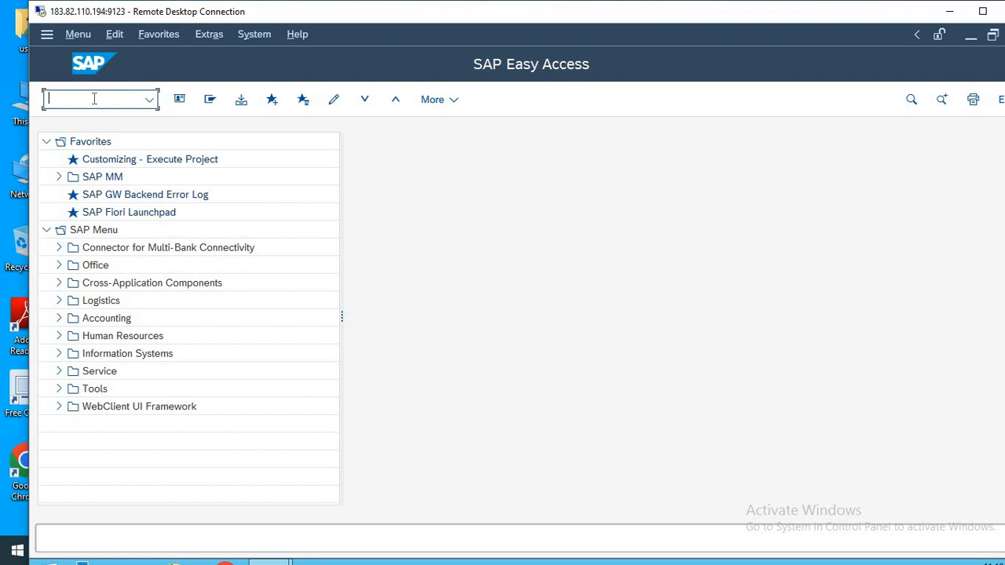
Minimize the remote session and review the full list of SAP transaction codes in the Notepad notes.
{"action": "left_click", "coordinate": [950, 11]}
{"action": "left_click", "coordinate": [583, 231]}
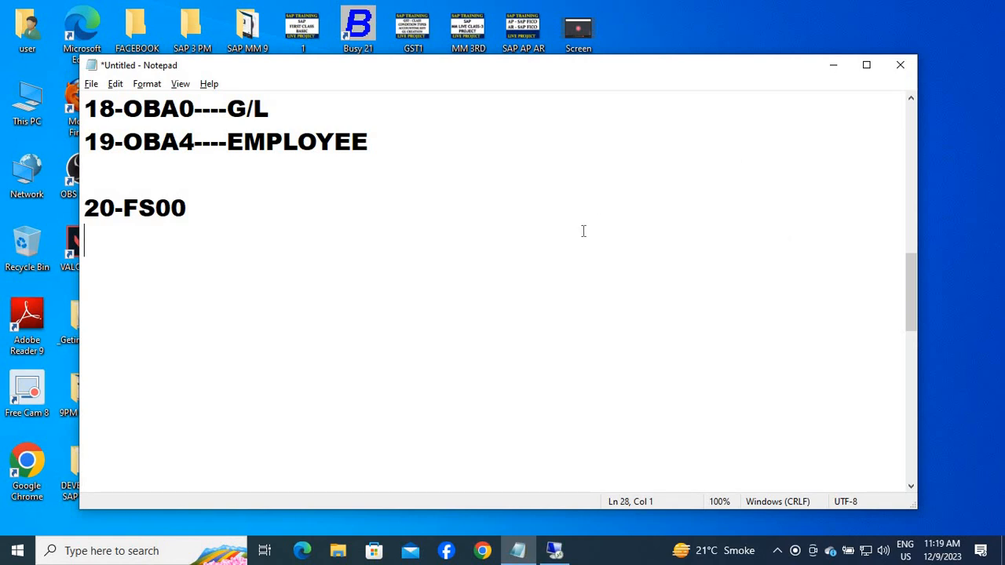
{"action": "key", "text": "Up"}
{"action": "key", "text": "Up"}
{"action": "key", "text": "Up"}
{"action": "key", "text": "Up"}
{"action": "key", "text": "Up"}
{"action": "key", "text": "Up"}
{"action": "key", "text": "Up"}
{"action": "key", "text": "Up"}
{"action": "key", "text": "Up"}
{"action": "key", "text": "Up"}
{"action": "key", "text": "Up"}
{"action": "key", "text": "Up"}
{"action": "key", "text": "Up"}
{"action": "key", "text": "Up"}
{"action": "key", "text": "Up"}
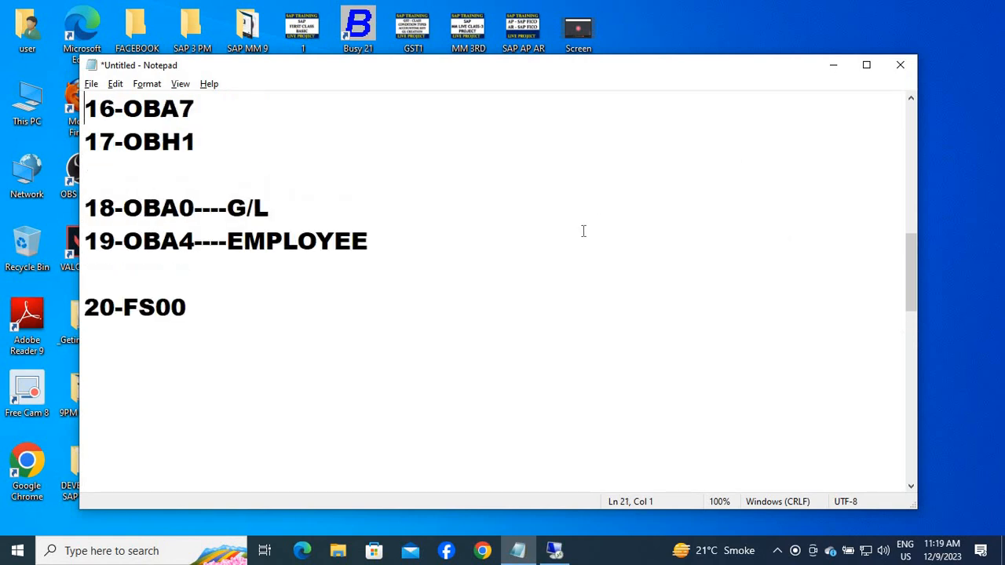
{"action": "key", "text": "Up"}
{"action": "key", "text": "Up"}
{"action": "key", "text": "Up"}
{"action": "key", "text": "Up"}
{"action": "key", "text": "Up"}
{"action": "key", "text": "Up"}
{"action": "key", "text": "Up"}
{"action": "key", "text": "Up"}
{"action": "key", "text": "Up"}
{"action": "key", "text": "Up"}
{"action": "key", "text": "Up"}
{"action": "key", "text": "Up"}
{"action": "key", "text": "Down"}
{"action": "key", "text": "Down"}
{"action": "key", "text": "Down"}
{"action": "key", "text": "Down"}
{"action": "key", "text": "Down"}
{"action": "key", "text": "Down"}
{"action": "key", "text": "Down"}
{"action": "key", "text": "Down"}
{"action": "key", "text": "Down"}
{"action": "key", "text": "Down"}
{"action": "key", "text": "Down"}
{"action": "key", "text": "Down"}
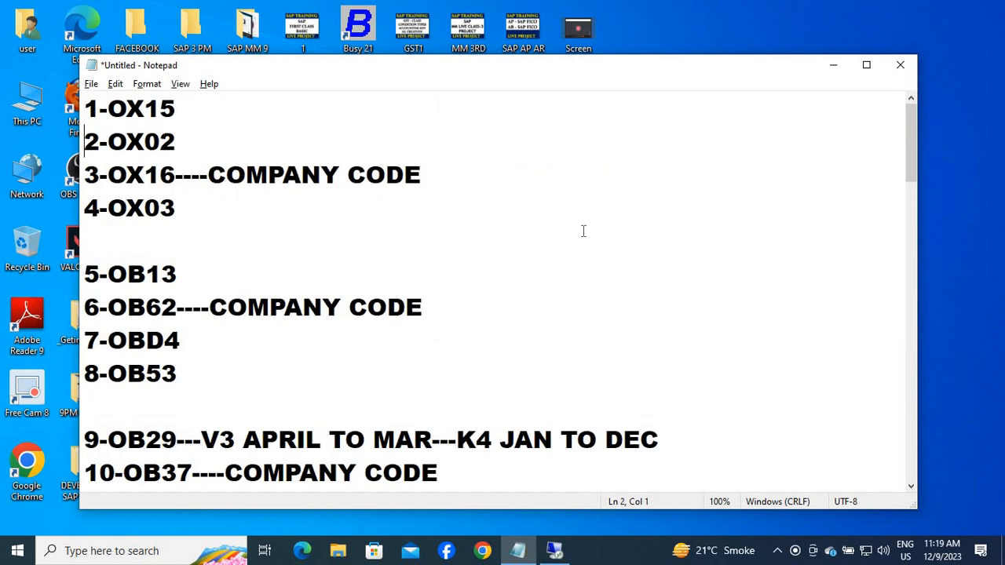
{"action": "key", "text": "Down"}
{"action": "key", "text": "Down"}
{"action": "key", "text": "Down"}
{"action": "key", "text": "Down"}
{"action": "key", "text": "Down"}
{"action": "key", "text": "Down"}
{"action": "key", "text": "Down"}
{"action": "key", "text": "Down"}
{"action": "key", "text": "Down"}
{"action": "key", "text": "Down"}
{"action": "key", "text": "Down"}
{"action": "key", "text": "Down"}
{"action": "key", "text": "Down"}
{"action": "key", "text": "Down"}
{"action": "key", "text": "Down"}
{"action": "key", "text": "Down"}
{"action": "key", "text": "Down"}
{"action": "key", "text": "Down"}
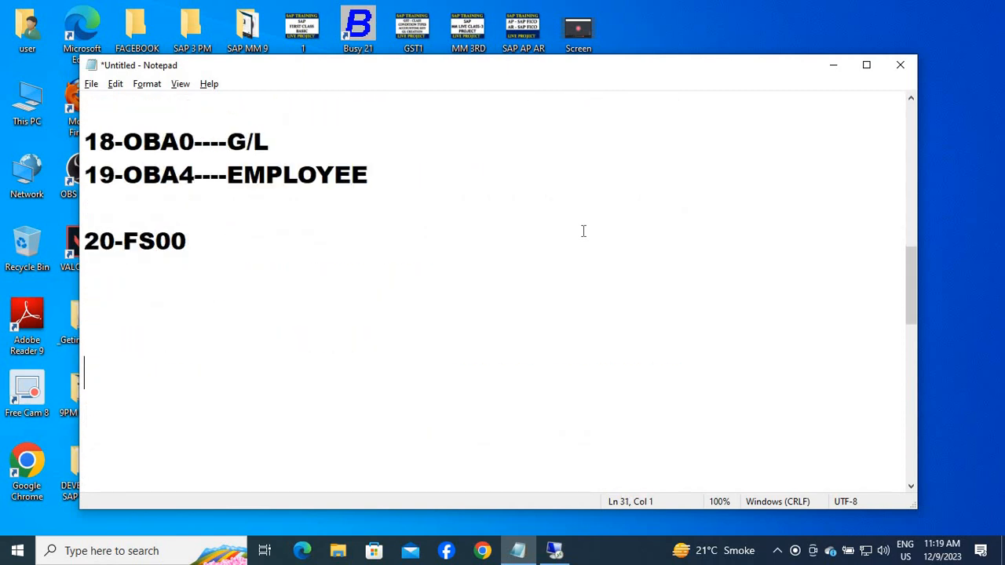